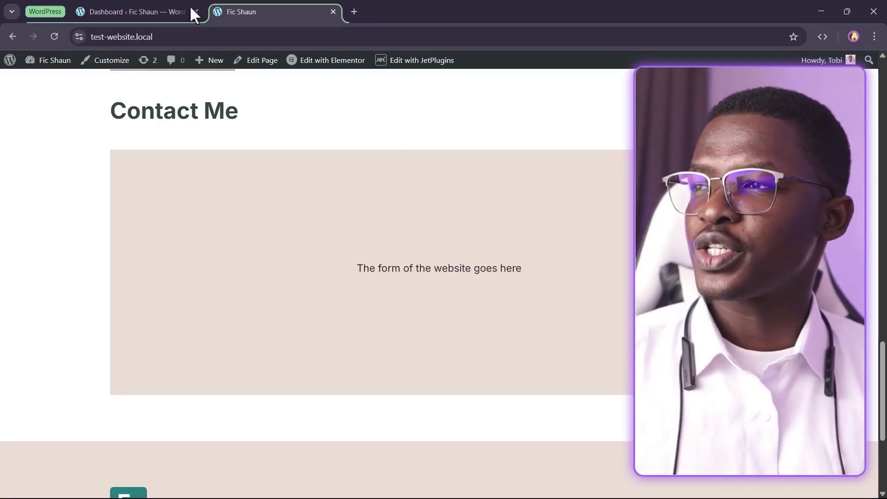
Switch to the WordPress admin dashboard and locate JetFormBuilder in the sidebar
{"action": "left_click", "coordinate": [155, 7]}
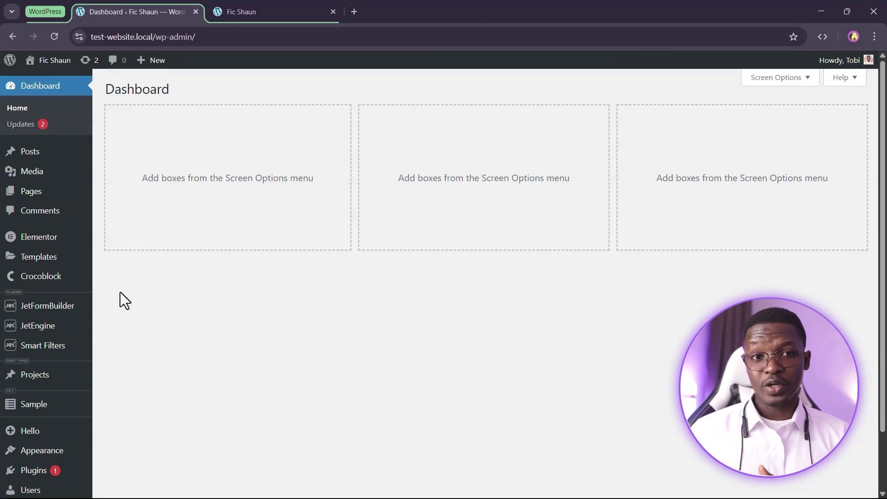
{"action": "mouse_move", "coordinate": [73, 309]}
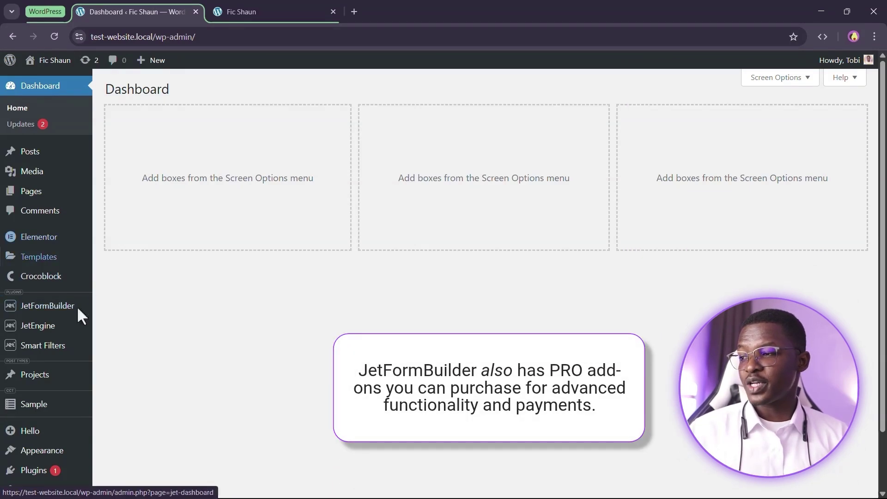
{"action": "scroll", "coordinate": [53, 374], "scroll_direction": "down", "scroll_amount": 2}
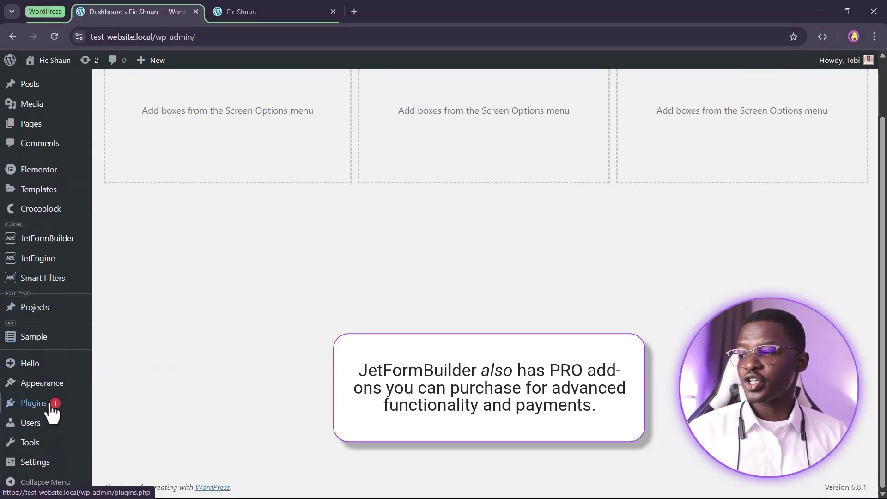
{"action": "mouse_move", "coordinate": [44, 416]}
{"action": "scroll", "coordinate": [45, 418], "scroll_direction": "up", "scroll_amount": 2}
{"action": "mouse_move", "coordinate": [43, 309]}
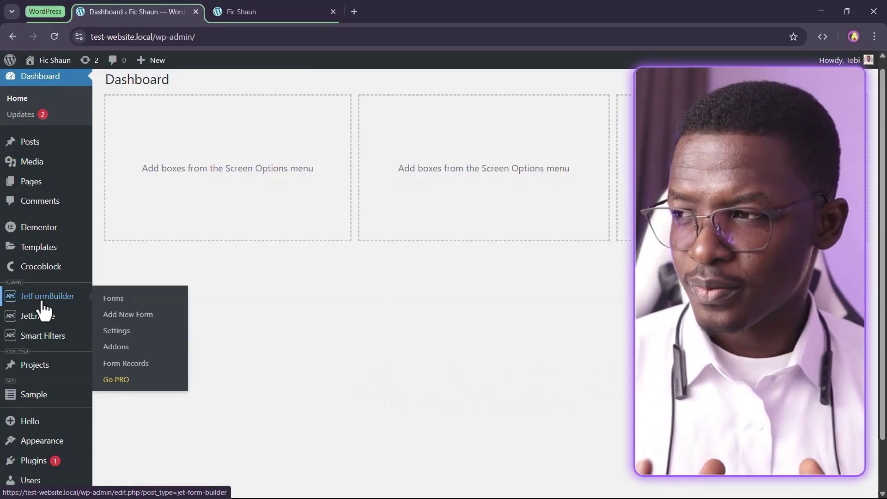
Open JetFormBuilder's Forms list, which shows no forms yet
{"action": "left_click", "coordinate": [42, 303]}
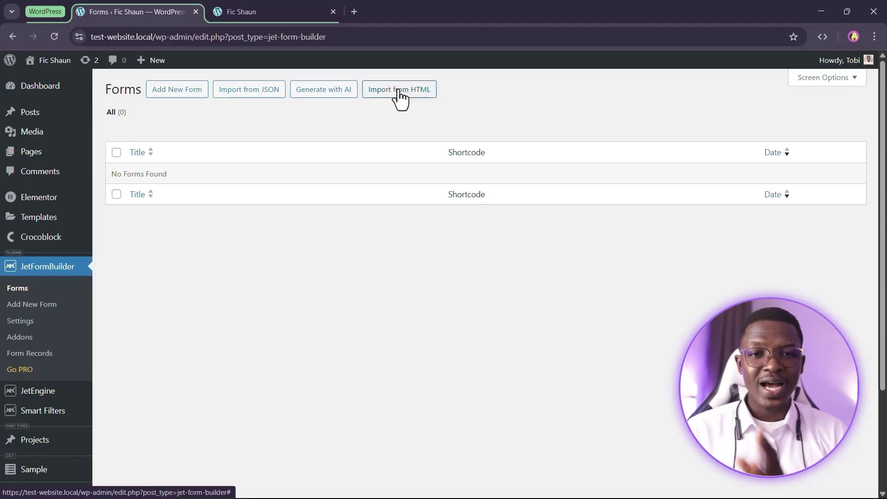
Start a new form titled 'Contact Me Form'
{"action": "left_click", "coordinate": [169, 91]}
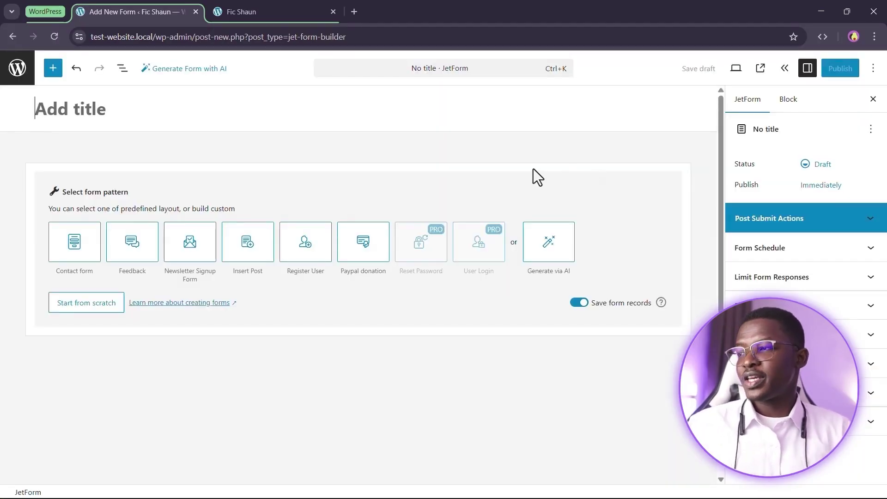
{"action": "type", "text": "Contact M"}
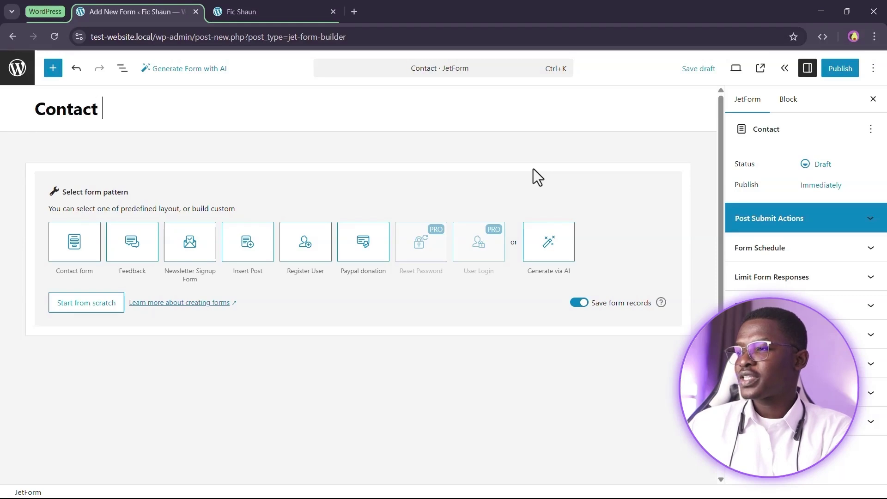
{"action": "type", "text": "e Form"}
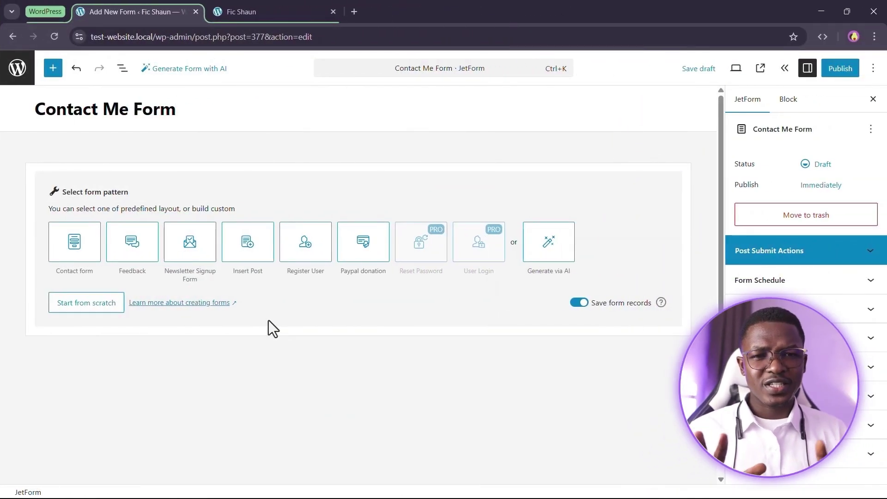
Start from scratch and delete the default Hidden Field, Text Field and Submit button blocks
{"action": "left_click", "coordinate": [84, 305]}
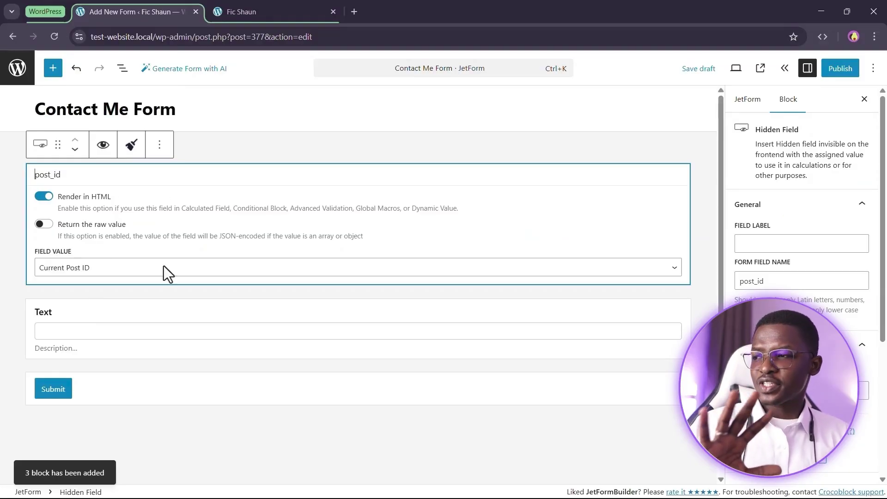
{"action": "left_click", "coordinate": [159, 144]}
{"action": "left_click", "coordinate": [202, 418]}
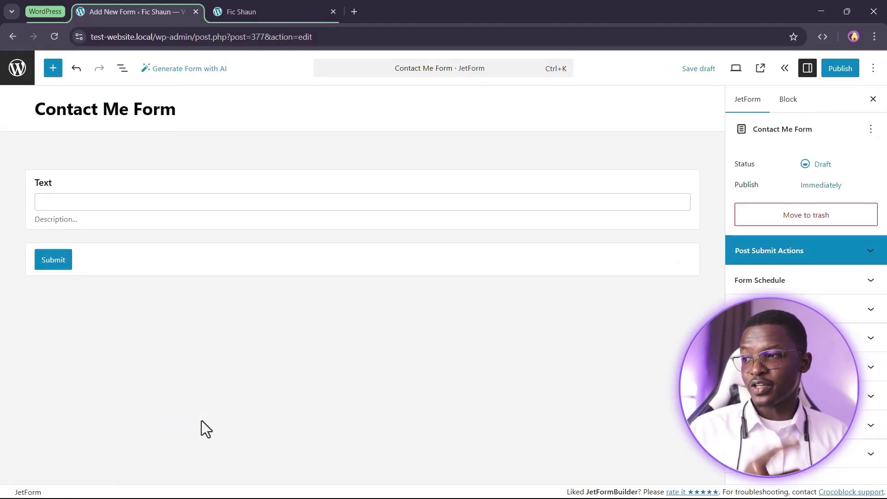
{"action": "left_click", "coordinate": [190, 169]}
{"action": "left_click", "coordinate": [326, 148]}
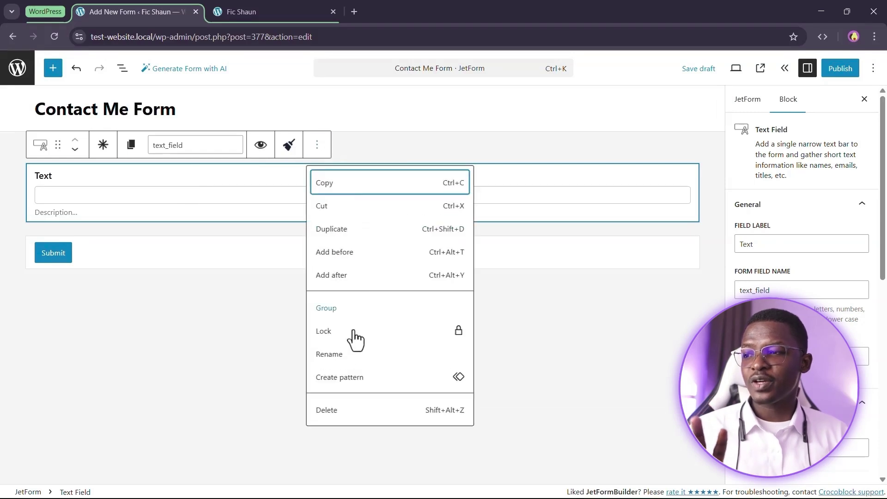
{"action": "left_click", "coordinate": [349, 416]}
{"action": "left_click", "coordinate": [237, 174]}
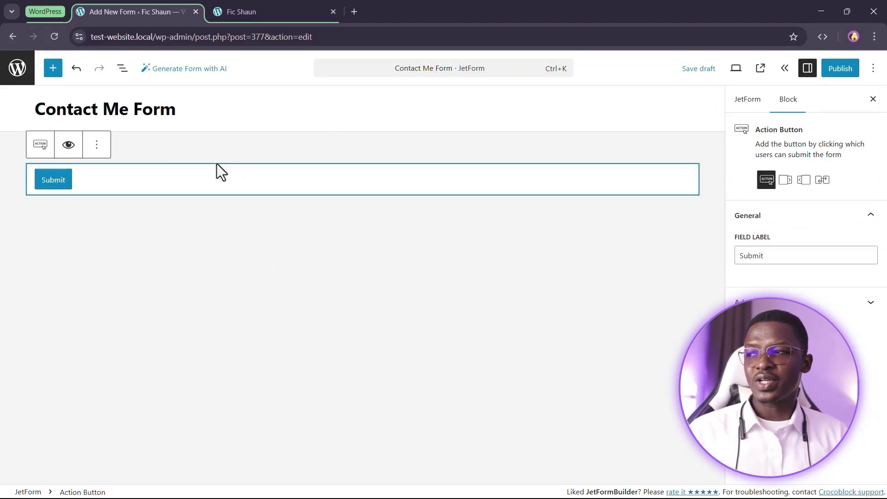
{"action": "left_click", "coordinate": [97, 146]}
{"action": "left_click", "coordinate": [172, 411]}
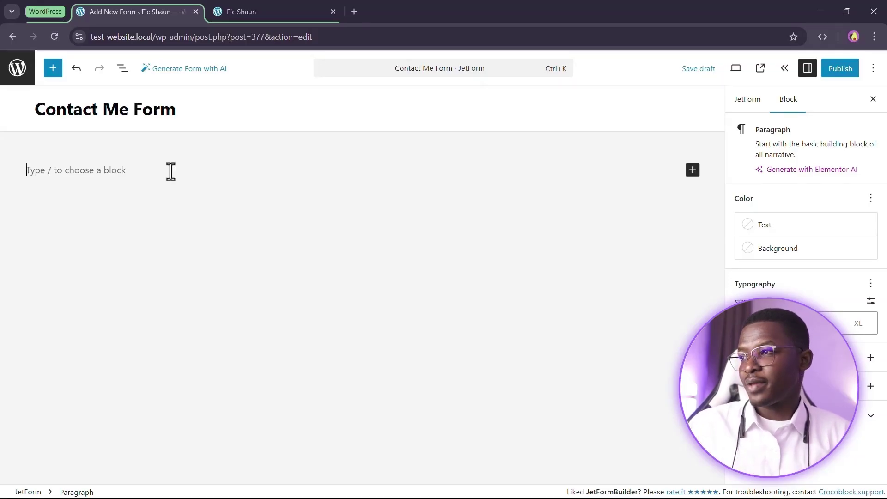
Search the block inserter for 'text' and add a Text Field block to the form
{"action": "left_click", "coordinate": [52, 69]}
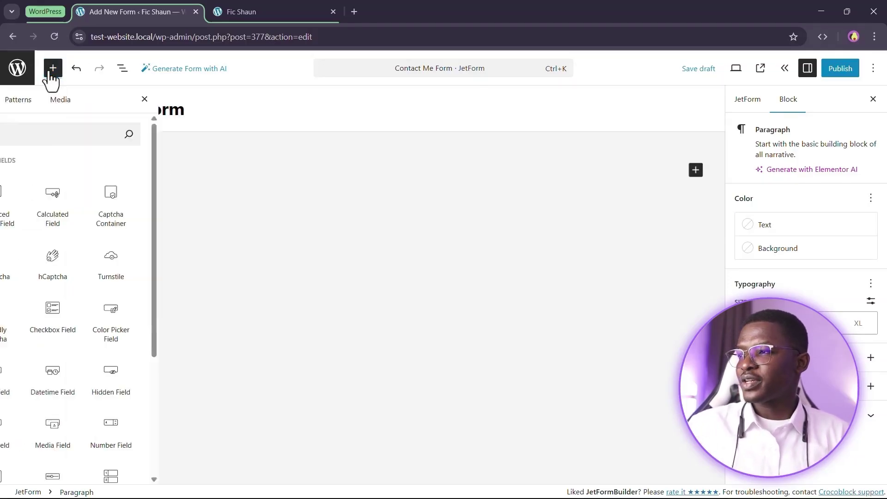
{"action": "type", "text": "name"}
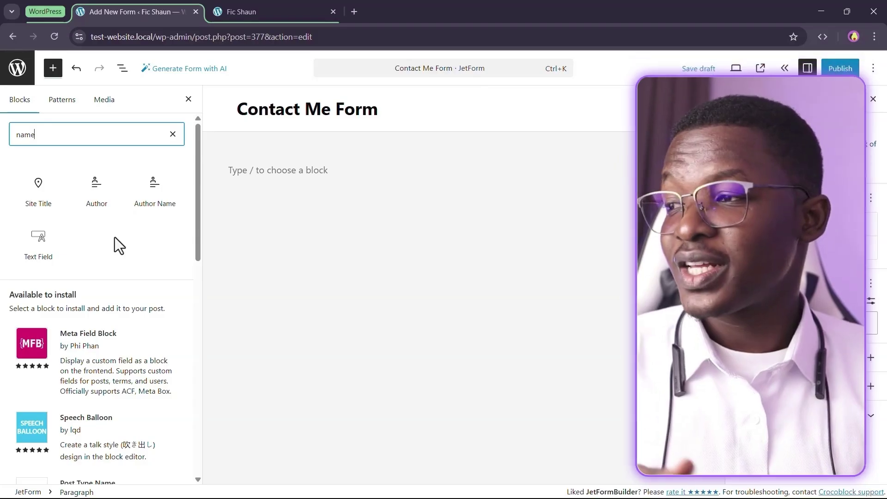
{"action": "double_click", "coordinate": [78, 133]}
{"action": "type", "text": "text"}
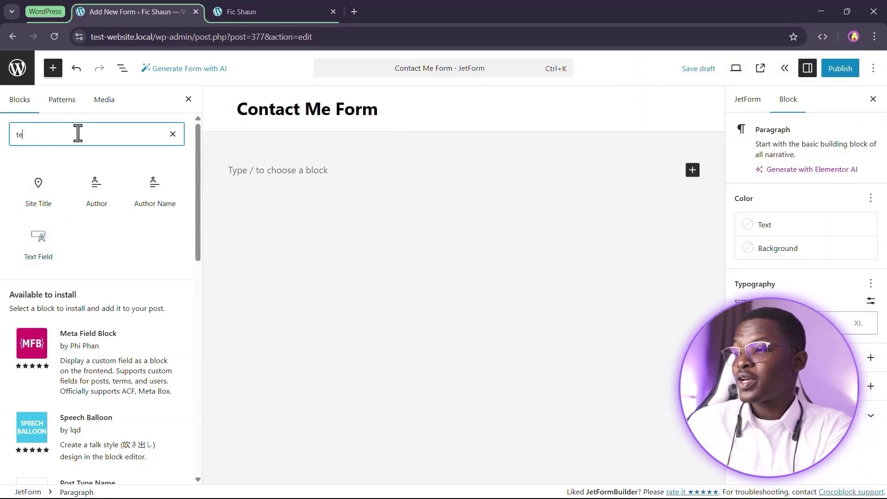
{"action": "mouse_move", "coordinate": [78, 174]}
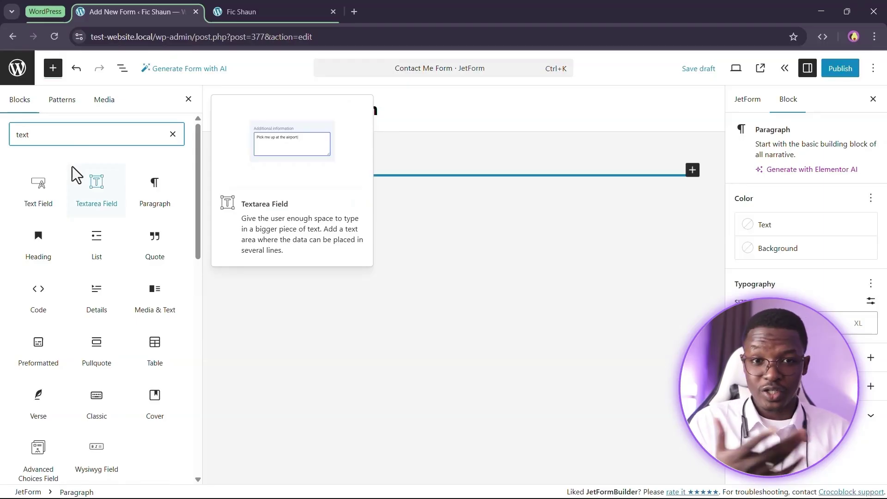
{"action": "left_click", "coordinate": [36, 191]}
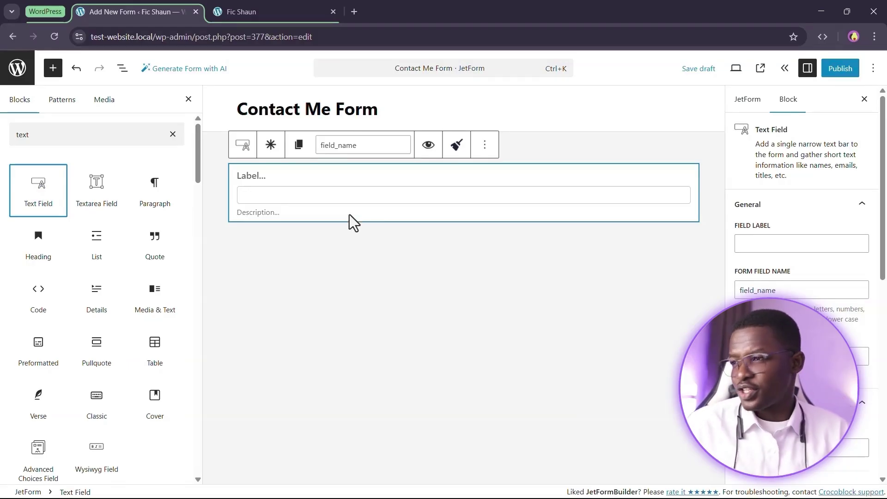
Label the Text Field 'Name' and set its field name to 'name'
{"action": "left_click", "coordinate": [257, 178]}
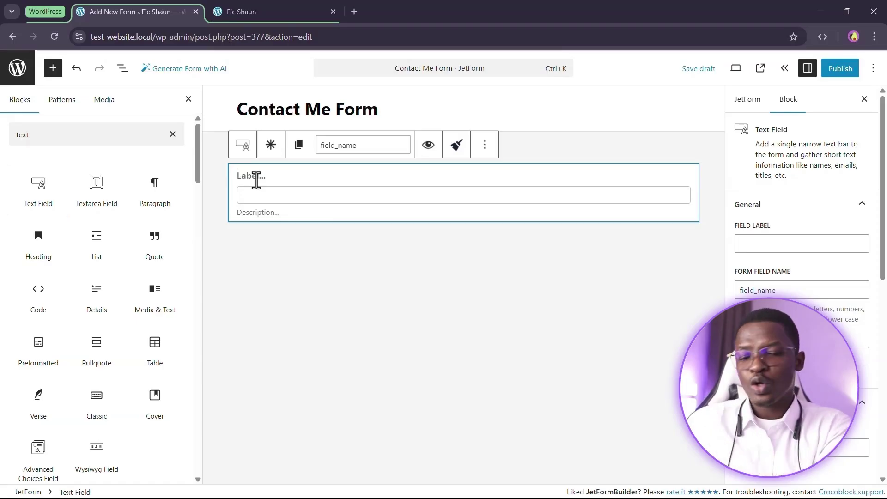
{"action": "type", "text": "Name"}
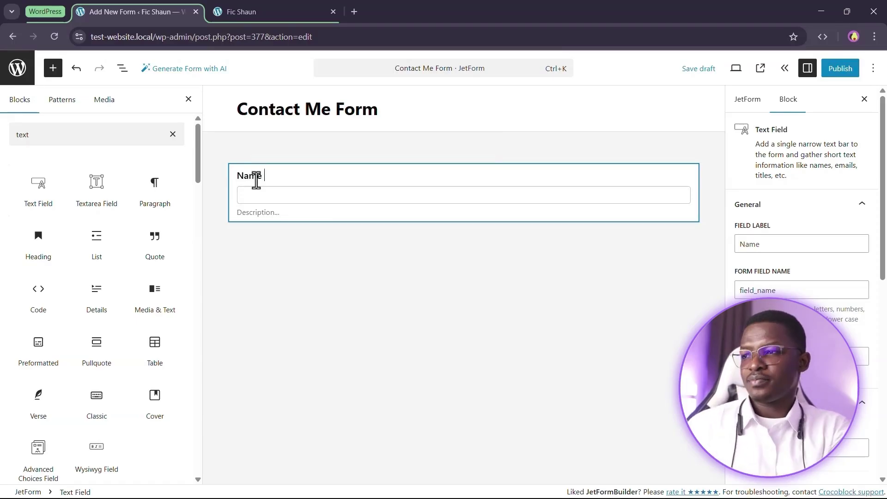
{"action": "left_click", "coordinate": [306, 207]}
{"action": "left_click_drag", "start_coordinate": [366, 145], "coordinate": [338, 145]}
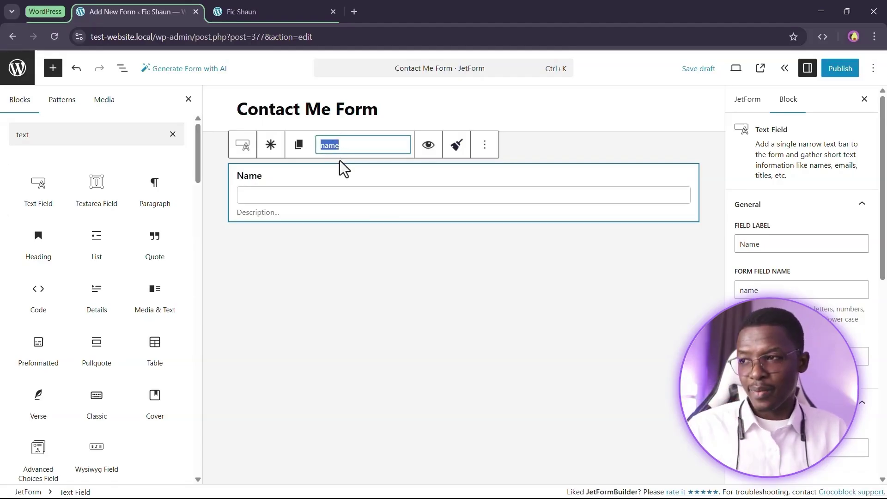
{"action": "type", "text": "hfioighodifhohgoihdgdgd"}
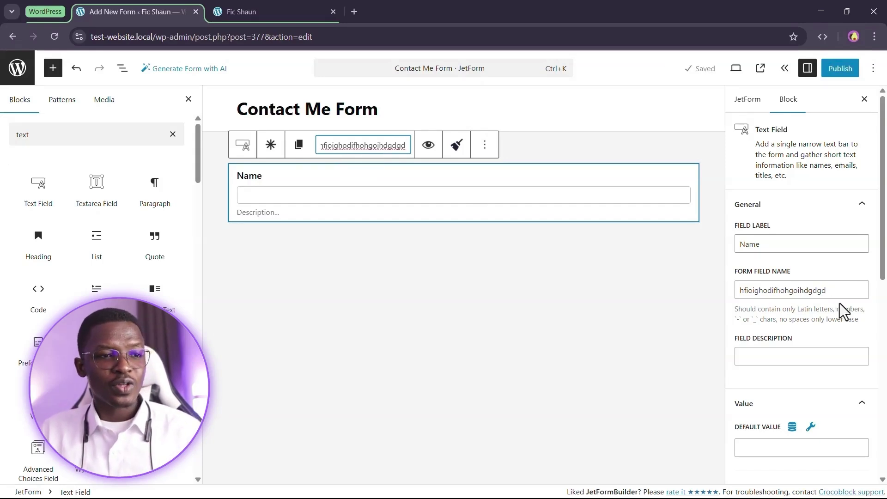
{"action": "double_click", "coordinate": [368, 146]}
{"action": "left_click_drag", "start_coordinate": [858, 292], "coordinate": [739, 291]}
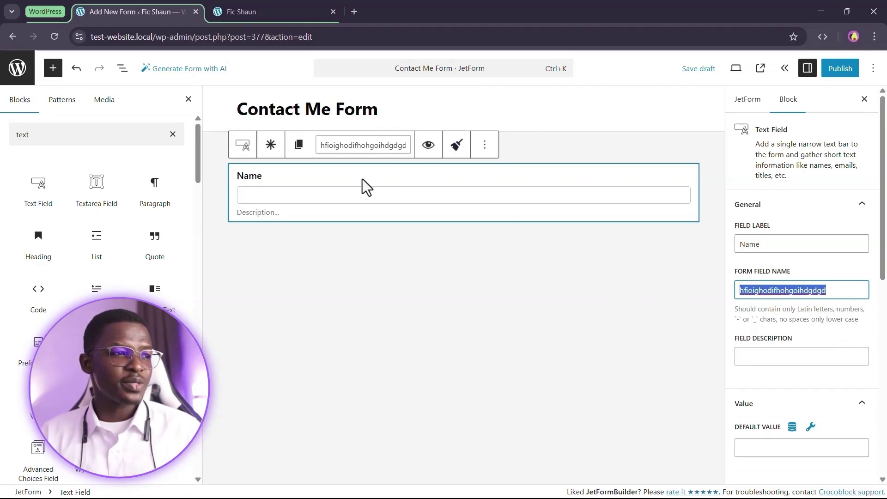
{"action": "double_click", "coordinate": [354, 140]}
{"action": "double_click", "coordinate": [795, 286]}
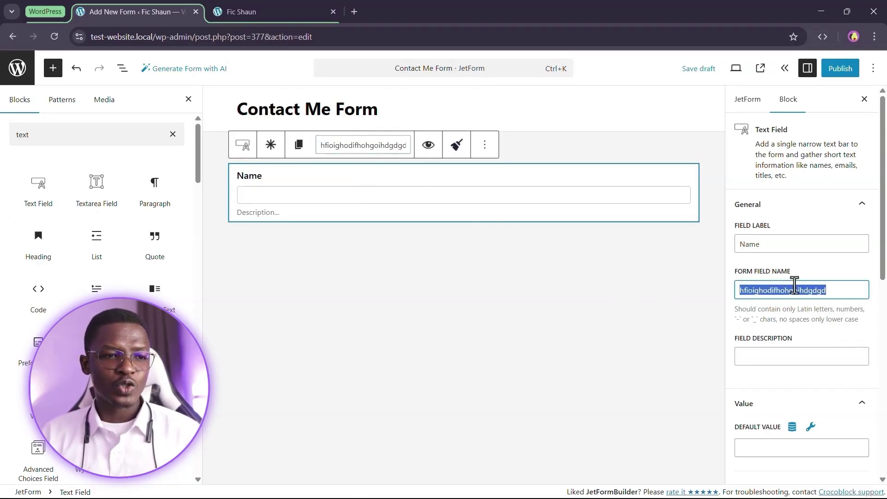
{"action": "type", "text": "name"}
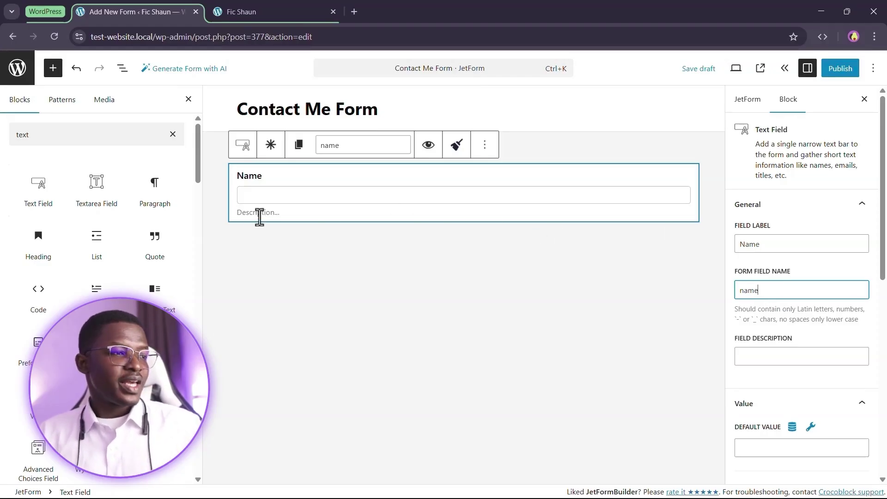
Type the description 'Enter your name here', then delete it, leaving the description empty
{"action": "left_click", "coordinate": [245, 214]}
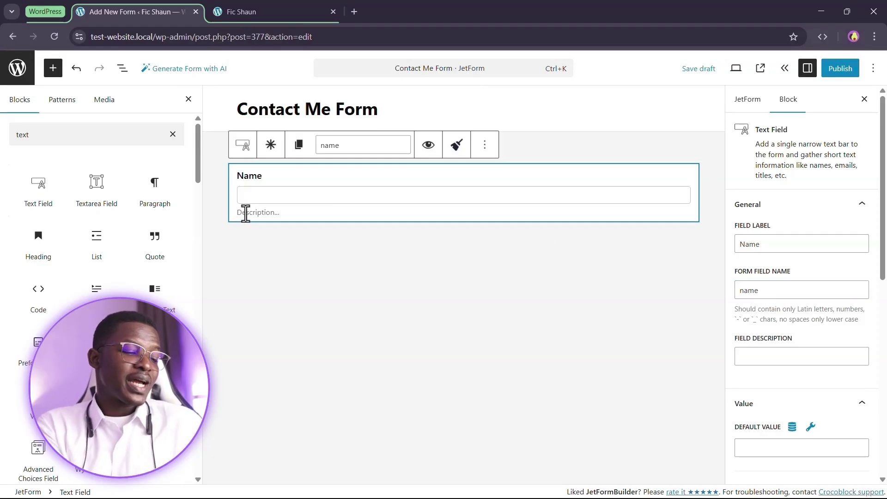
{"action": "type", "text": "Enter your mame"}
{"action": "key", "text": "BackSpace"}
{"action": "key", "text": "BackSpace"}
{"action": "key", "text": "BackSpace"}
{"action": "key", "text": "BackSpace"}
{"action": "type", "text": "name here"}
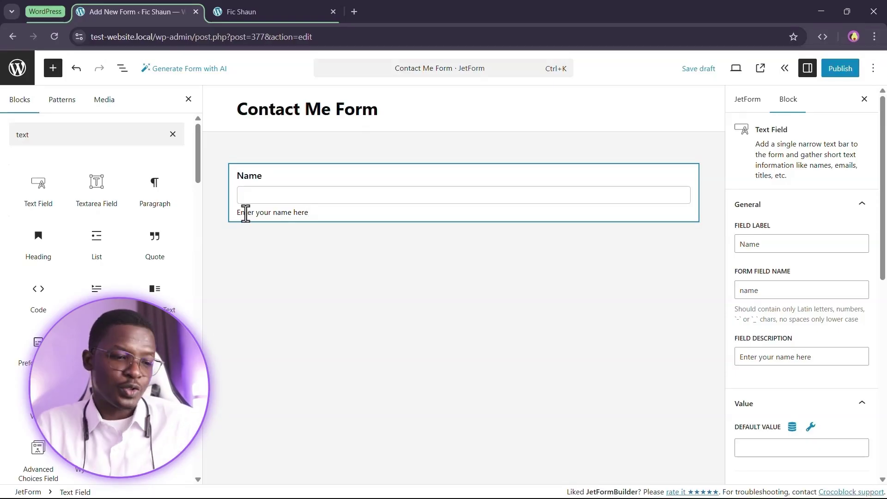
{"action": "key", "text": "BackSpace"}
{"action": "key", "text": "BackSpace"}
{"action": "key", "text": "BackSpace"}
{"action": "key", "text": "BackSpace"}
{"action": "key", "text": "BackSpace"}
{"action": "key", "text": "BackSpace"}
{"action": "key", "text": "BackSpace"}
{"action": "key", "text": "BackSpace"}
{"action": "key", "text": "BackSpace"}
{"action": "key", "text": "BackSpace"}
{"action": "key", "text": "BackSpace"}
{"action": "key", "text": "BackSpace"}
{"action": "key", "text": "BackSpace"}
{"action": "key", "text": "BackSpace"}
{"action": "key", "text": "BackSpace"}
{"action": "key", "text": "BackSpace"}
{"action": "key", "text": "BackSpace"}
{"action": "key", "text": "BackSpace"}
{"action": "key", "text": "BackSpace"}
{"action": "key", "text": "BackSpace"}
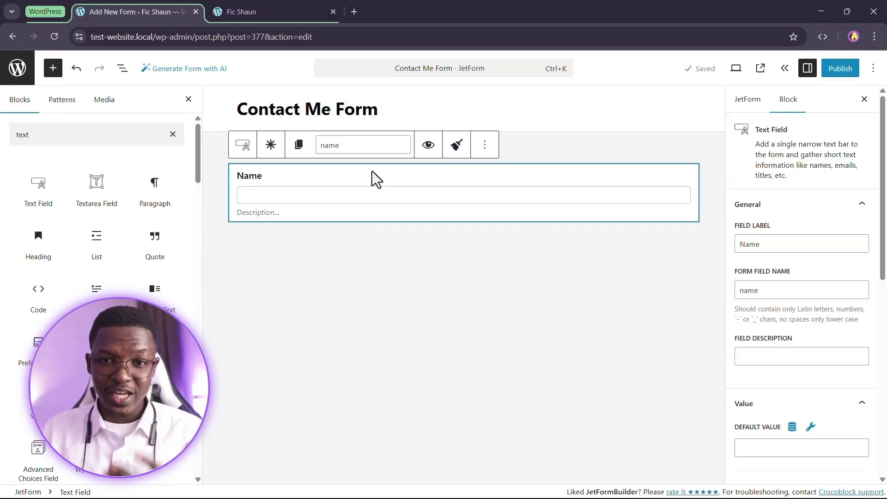
Add a second Text Field below Name, labelled 'Email' with field name 'email'
{"action": "mouse_move", "coordinate": [81, 164]}
{"action": "double_click", "coordinate": [70, 144]}
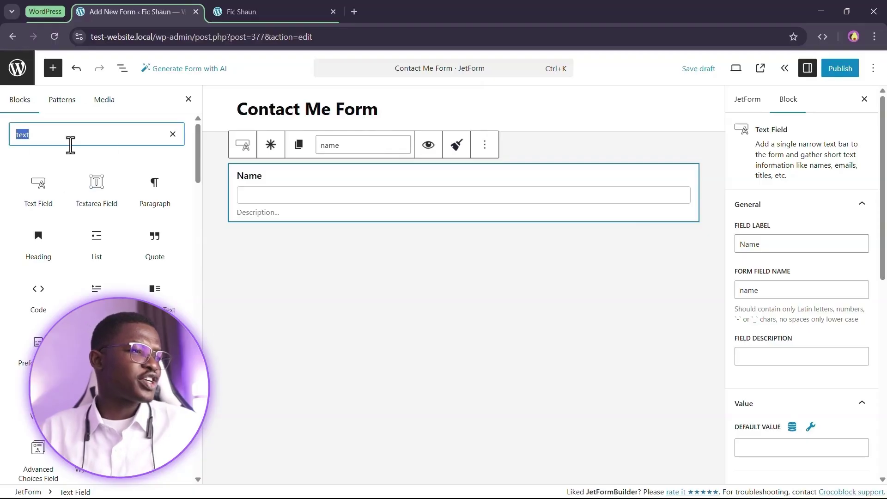
{"action": "type", "text": "email"}
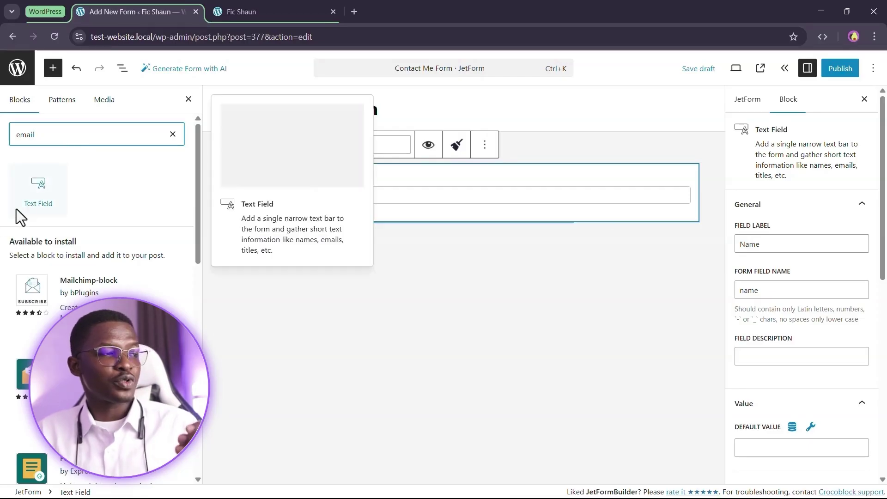
{"action": "left_click_drag", "start_coordinate": [34, 196], "coordinate": [316, 235]}
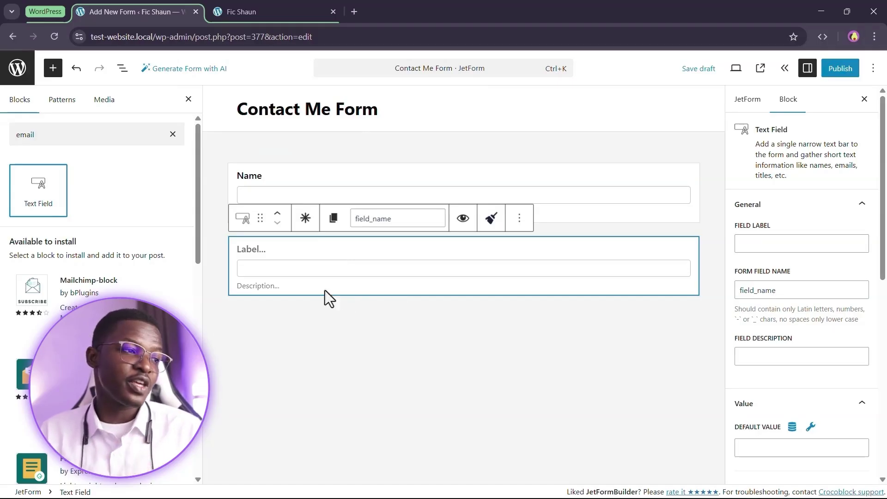
{"action": "left_click", "coordinate": [247, 246]}
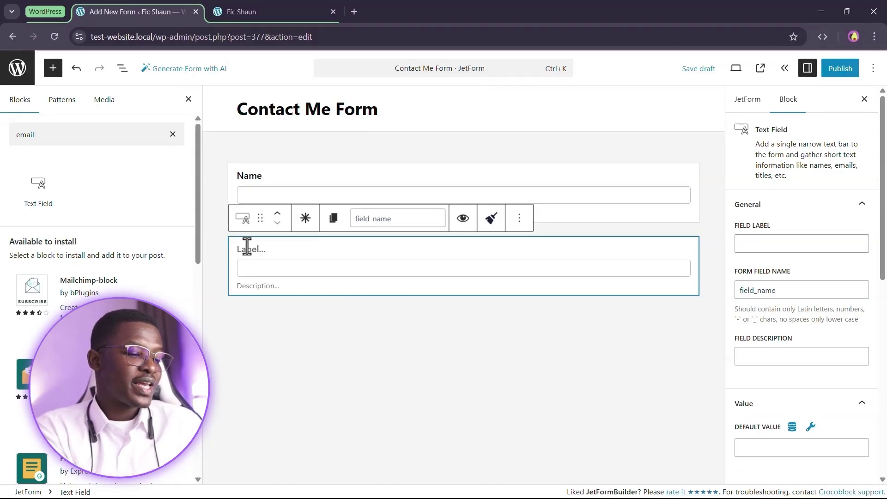
{"action": "type", "text": "Email"}
{"action": "double_click", "coordinate": [365, 219]}
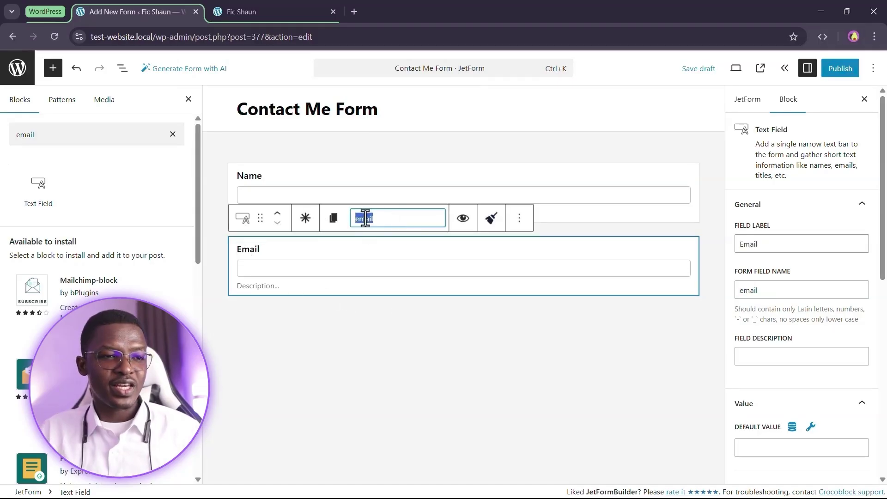
{"action": "scroll", "coordinate": [801, 261], "scroll_direction": "down", "scroll_amount": 5}
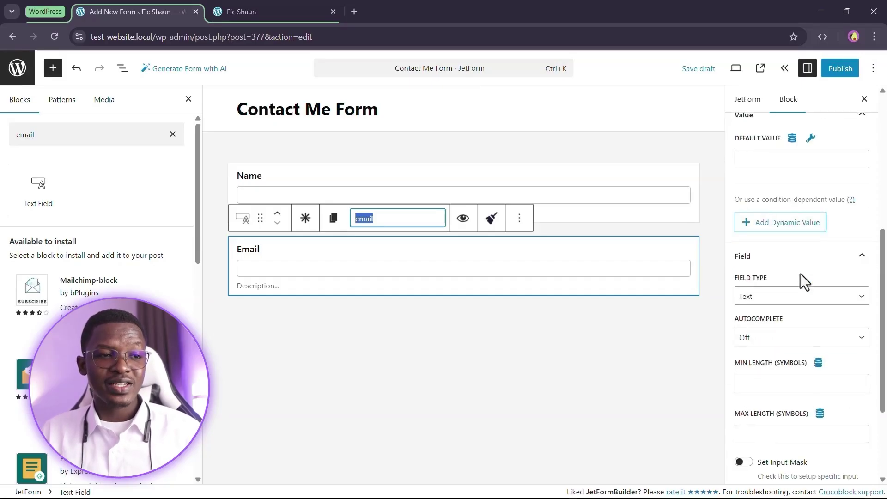
{"action": "scroll", "coordinate": [800, 273], "scroll_direction": "down", "scroll_amount": 3}
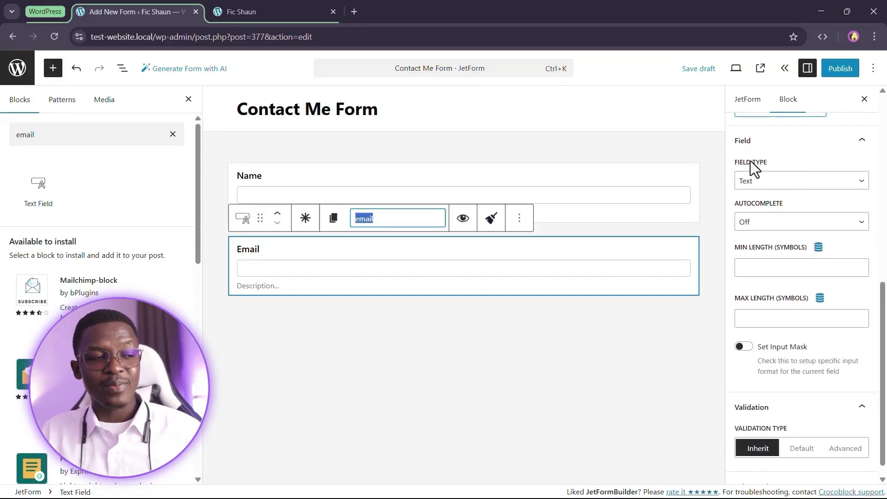
Set the Email field's Field Type to Email and Autocomplete to On
{"action": "left_click", "coordinate": [781, 183]}
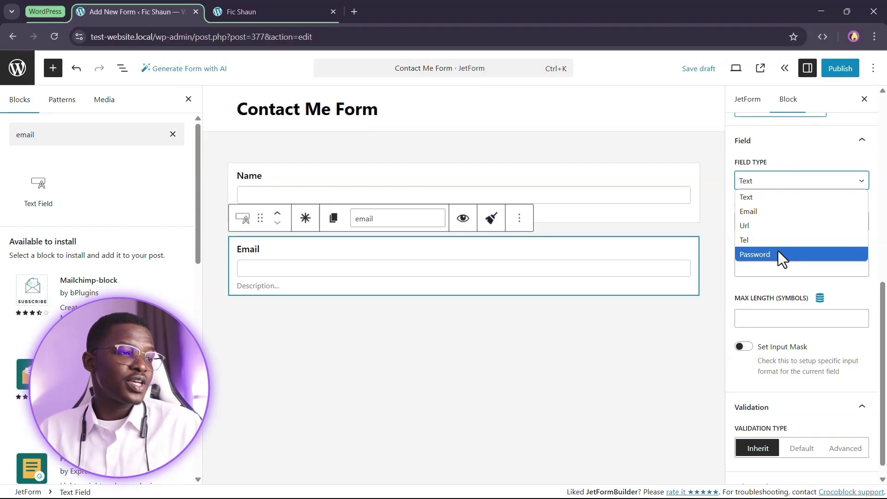
{"action": "left_click", "coordinate": [270, 268]}
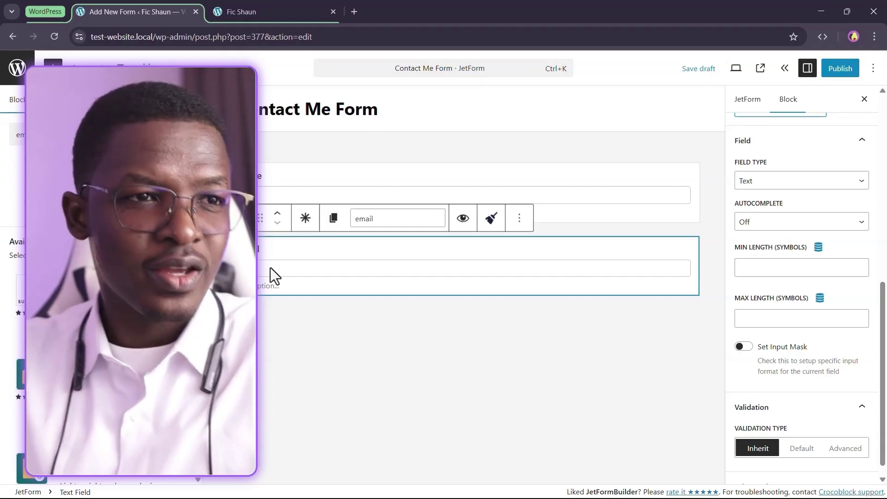
{"action": "left_click", "coordinate": [789, 182]}
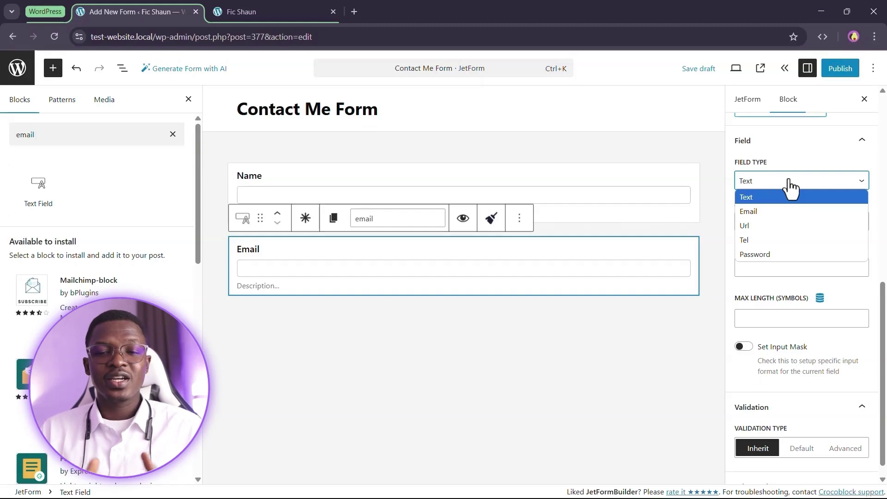
{"action": "left_click", "coordinate": [769, 212]}
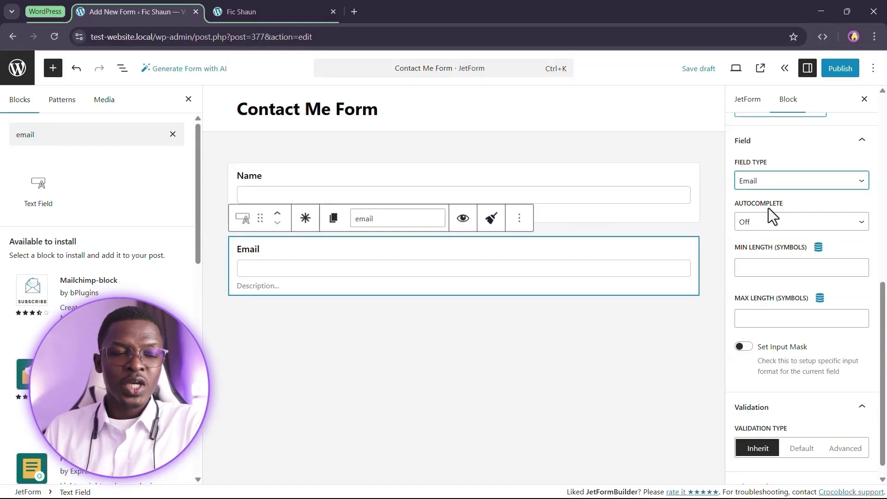
{"action": "left_click", "coordinate": [785, 226]}
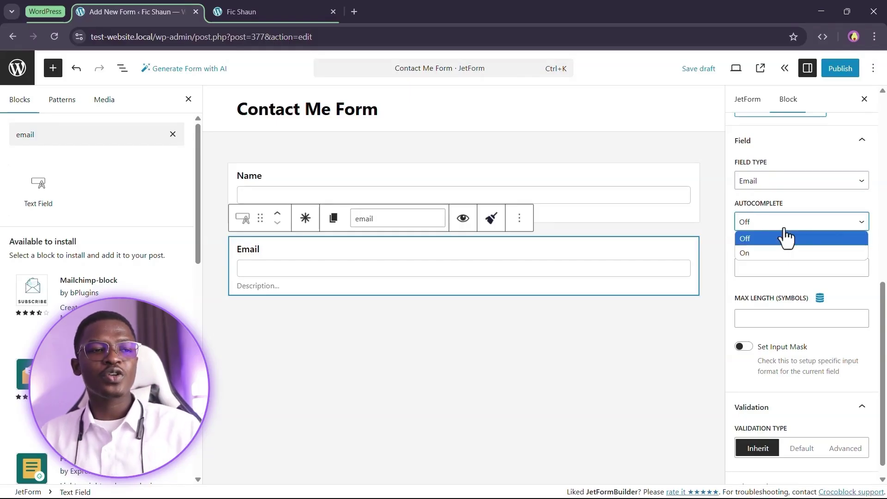
{"action": "left_click", "coordinate": [775, 253]}
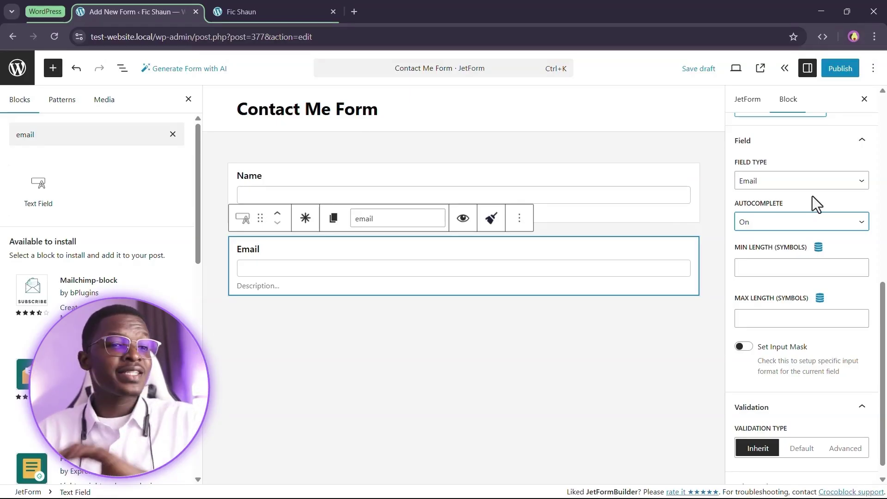
{"action": "left_click", "coordinate": [774, 229]}
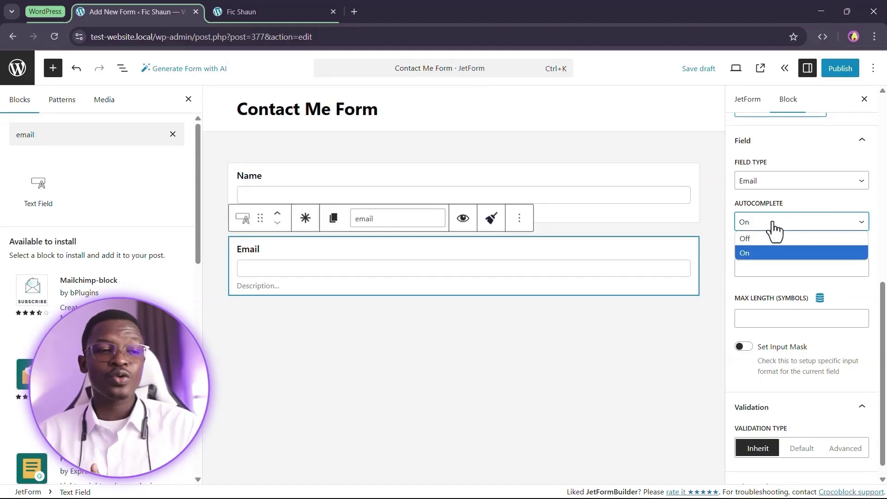
{"action": "left_click", "coordinate": [773, 223]}
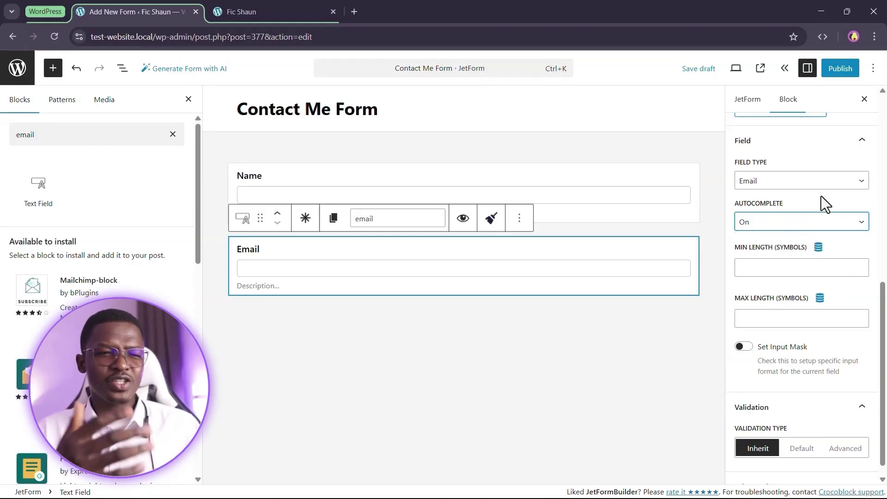
Enter 20 as Max Length, then clear it so the length limits stay empty
{"action": "scroll", "coordinate": [822, 196], "scroll_direction": "down", "scroll_amount": 1}
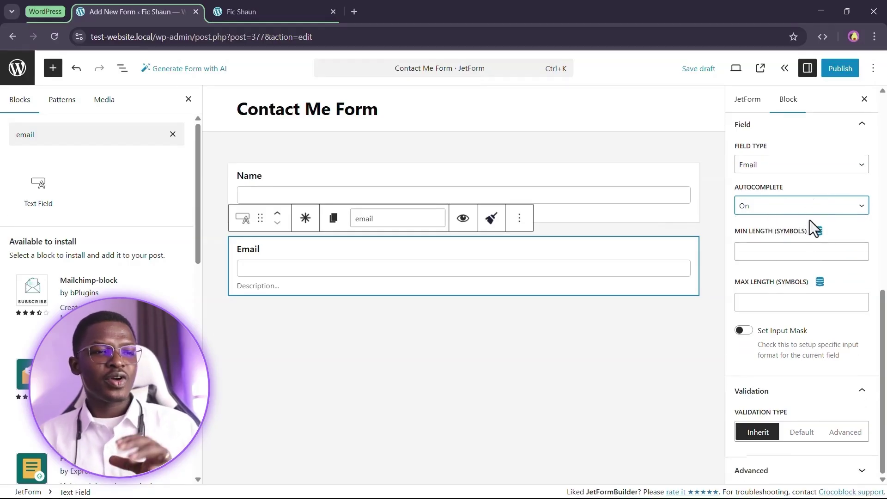
{"action": "left_click", "coordinate": [774, 303]}
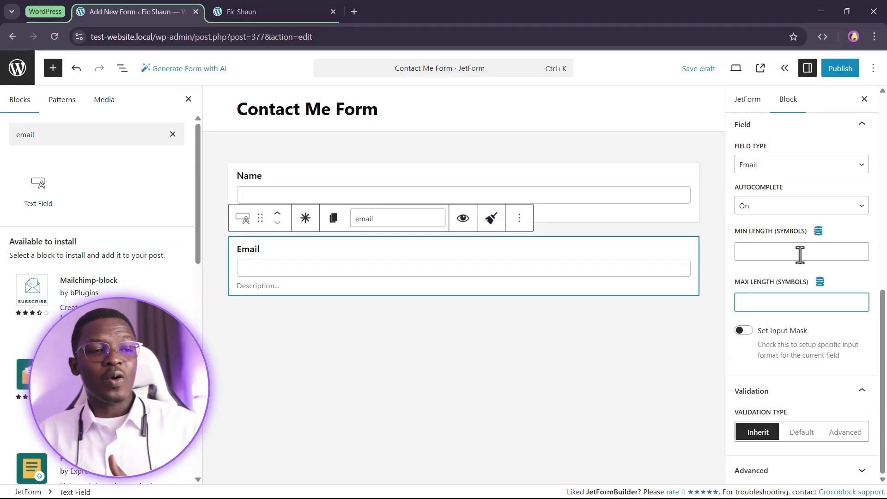
{"action": "left_click", "coordinate": [745, 254]}
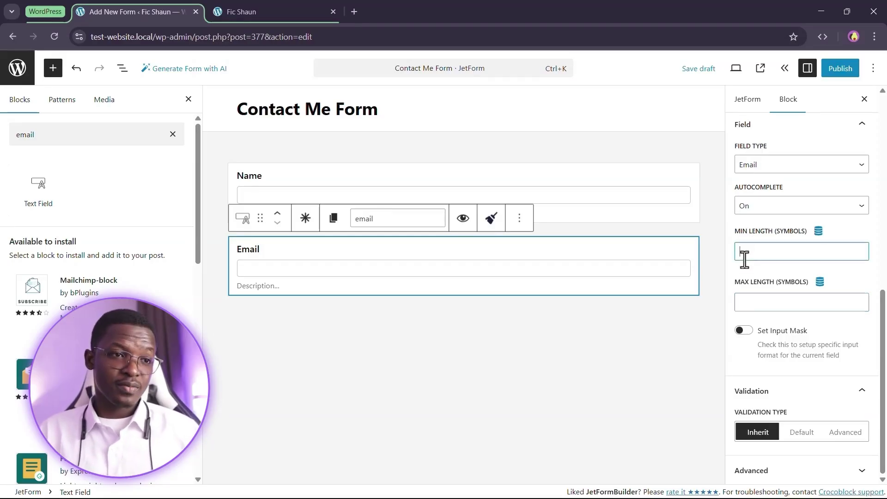
{"action": "left_click", "coordinate": [797, 301]}
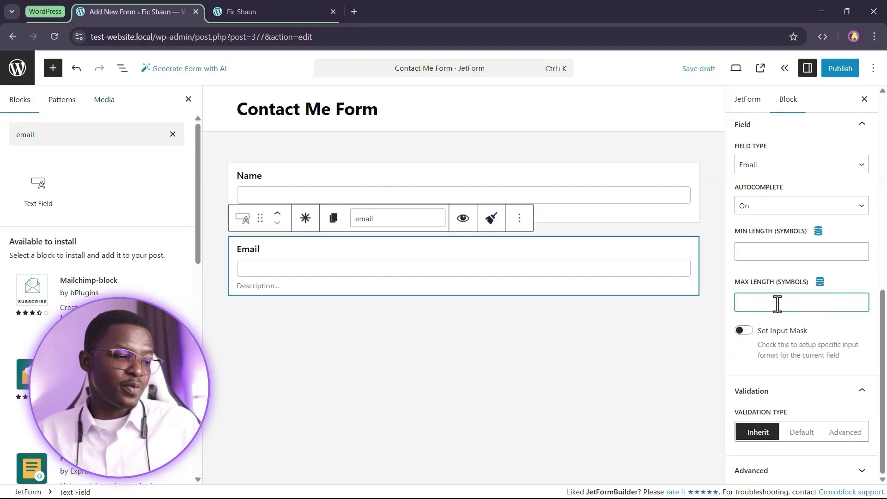
{"action": "type", "text": "20"}
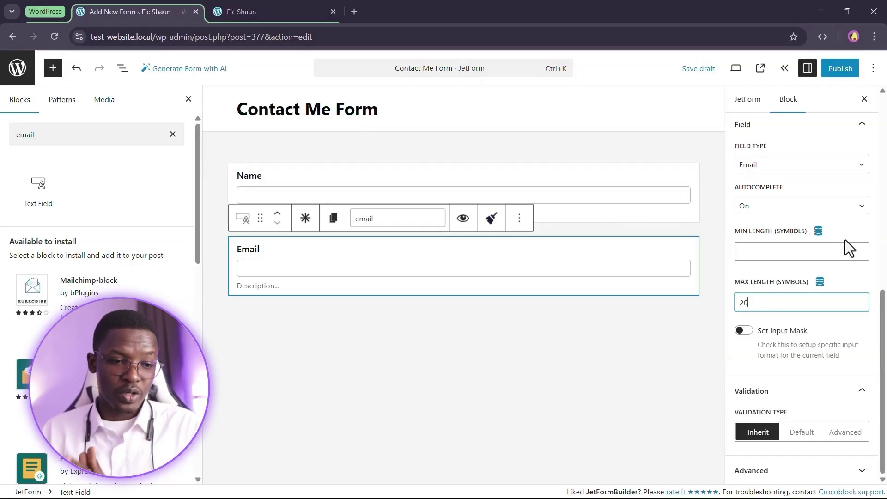
{"action": "key", "text": "BackSpace"}
{"action": "key", "text": "BackSpace"}
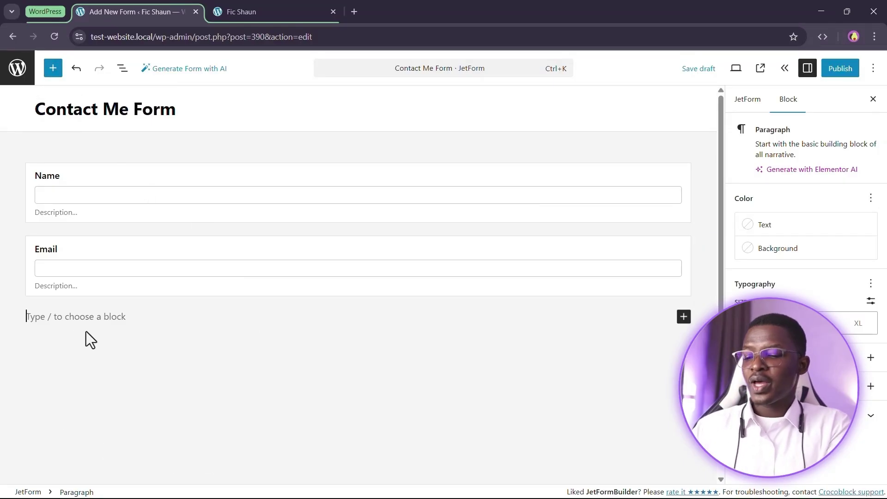
Insert a Textarea Field below Email, labelled 'Message' with field name 'message'
{"action": "type", "text": "/"}
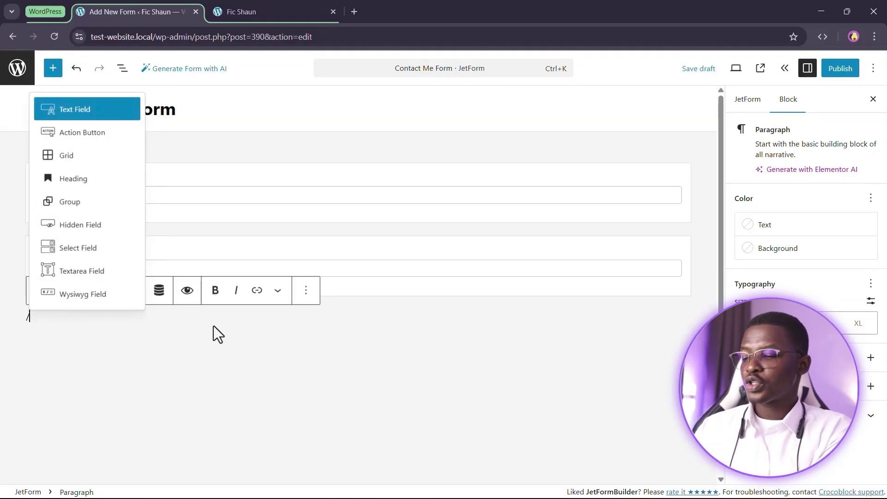
{"action": "type", "text": "text"}
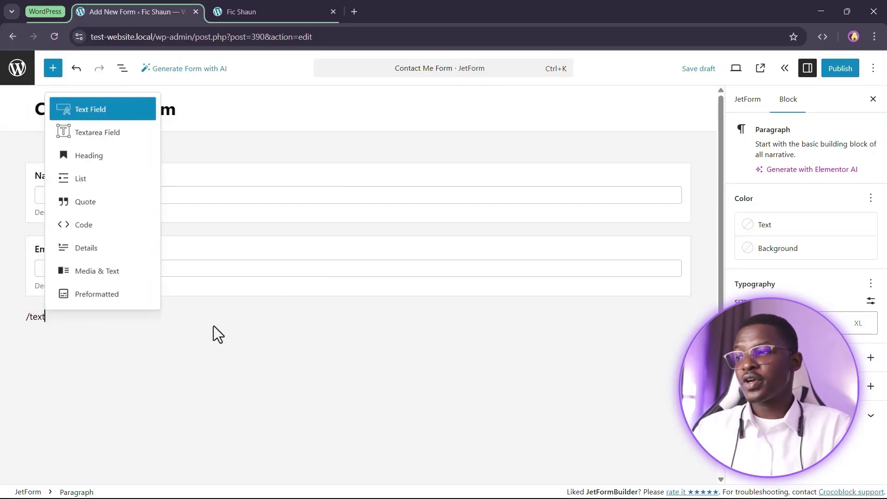
{"action": "left_click", "coordinate": [129, 137]}
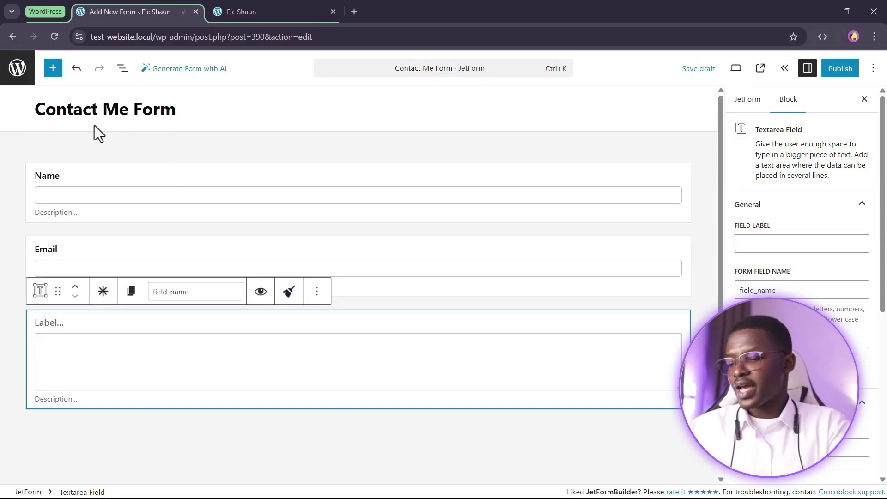
{"action": "type", "text": "Message"}
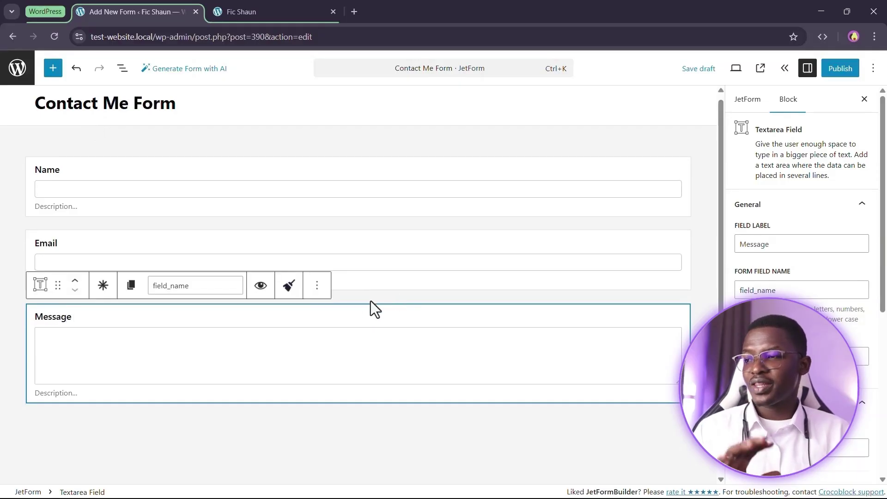
{"action": "left_click", "coordinate": [340, 326]}
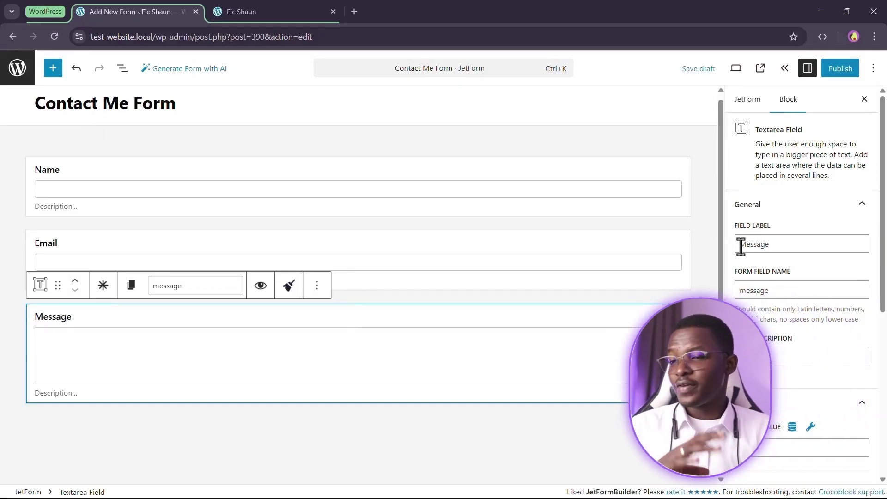
{"action": "scroll", "coordinate": [806, 240], "scroll_direction": "down", "scroll_amount": 5}
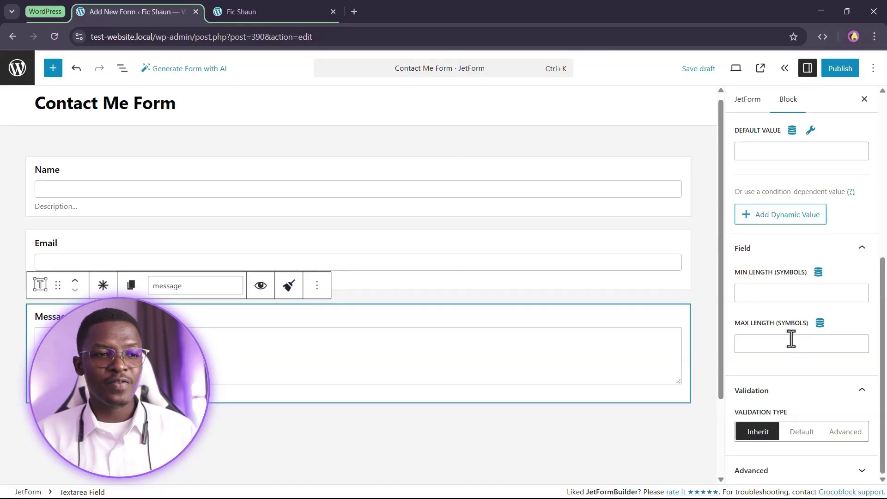
{"action": "scroll", "coordinate": [823, 332], "scroll_direction": "up", "scroll_amount": 6}
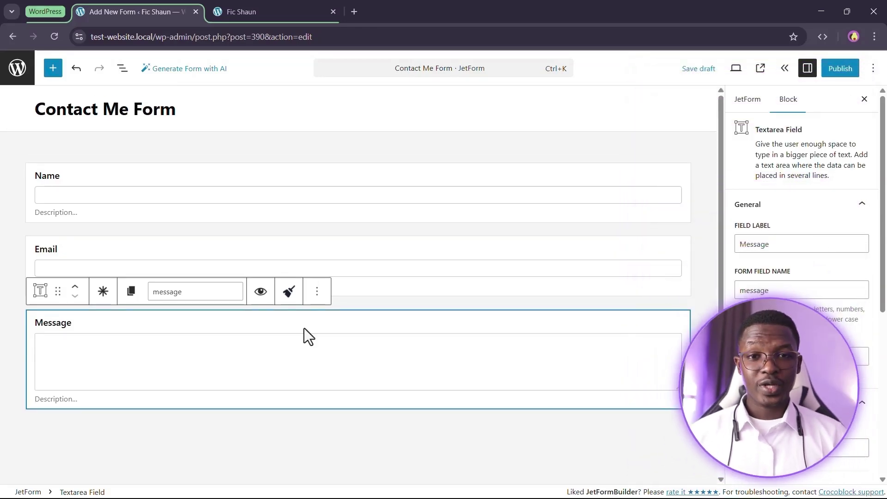
{"action": "key", "text": "Return"}
Add an Action Button below Message and relabel it from Submit to 'Send me a message'
{"action": "key", "text": "BackSpace"}
{"action": "left_click", "coordinate": [154, 422]}
{"action": "scroll", "coordinate": [53, 331], "scroll_direction": "down", "scroll_amount": 3}
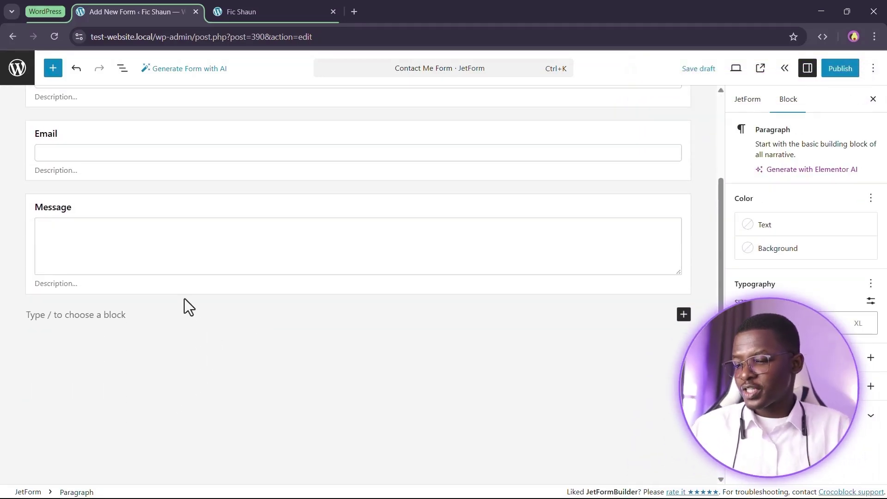
{"action": "type", "text": "/action"}
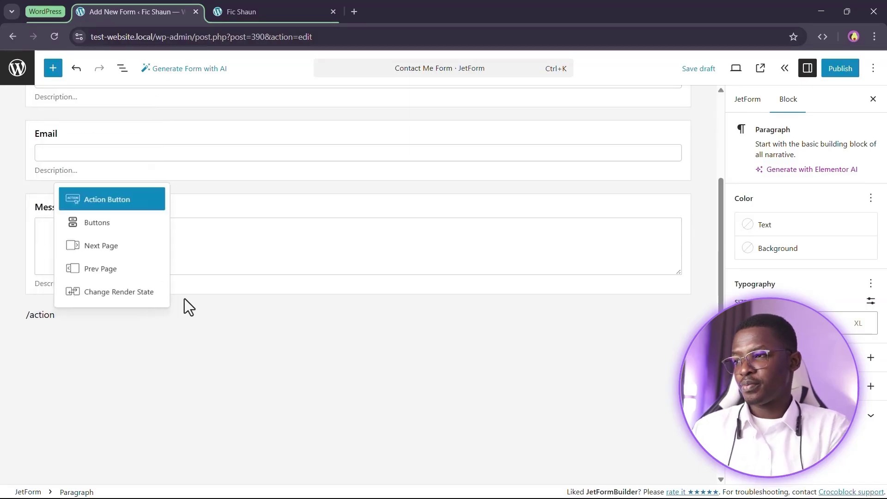
{"action": "left_click", "coordinate": [126, 202]}
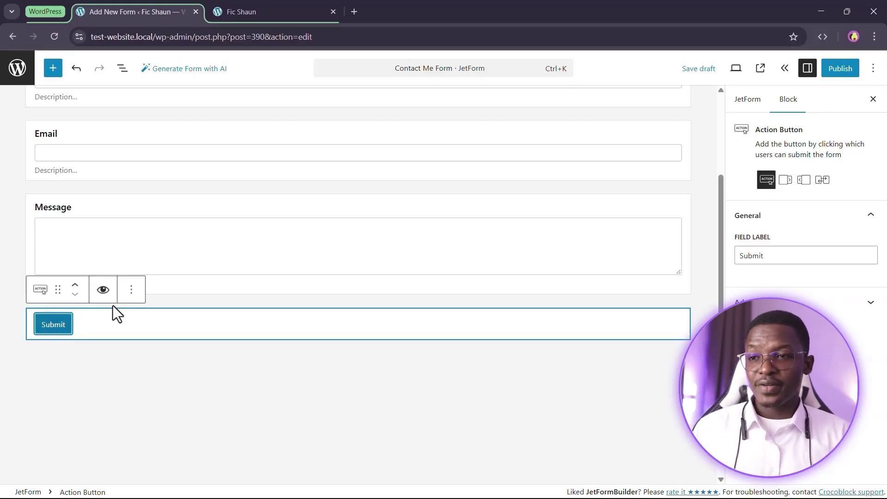
{"action": "double_click", "coordinate": [785, 251]}
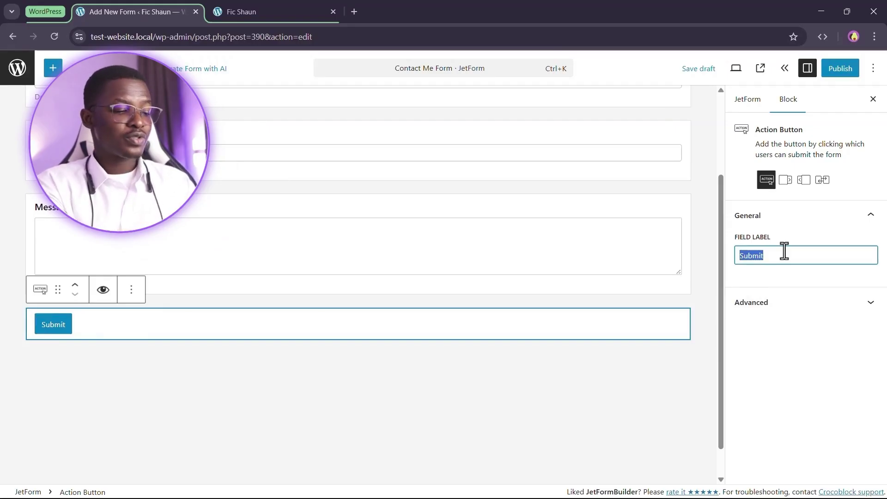
{"action": "type", "text": "Send me a message"}
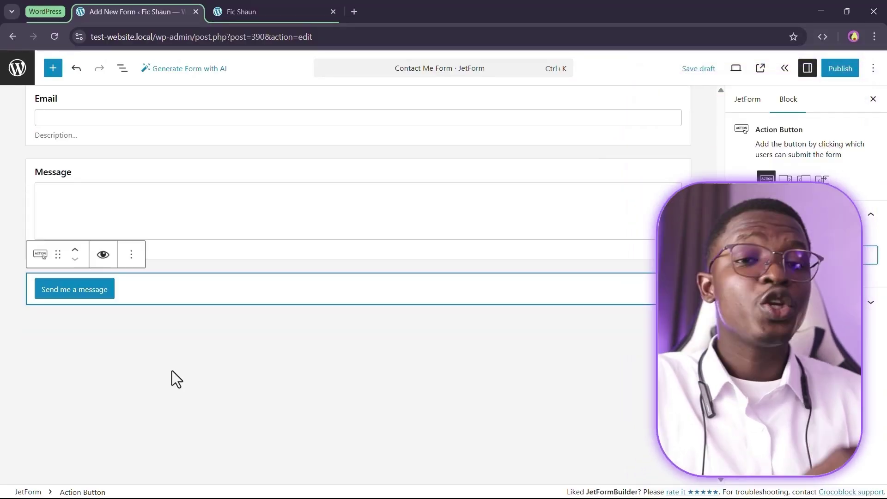
Mark the Name, Email and Message blocks of the Contact Me Form as required
{"action": "scroll", "coordinate": [257, 228], "scroll_direction": "up", "scroll_amount": 3}
{"action": "left_click", "coordinate": [240, 183]}
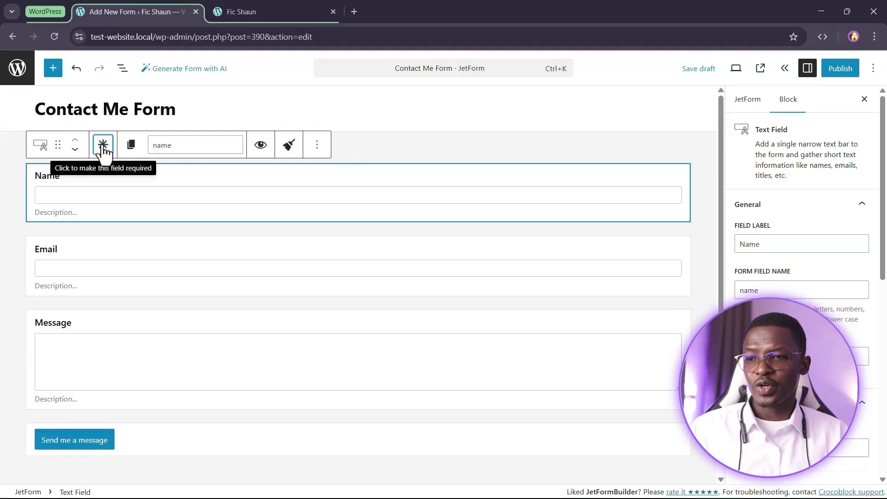
{"action": "left_click", "coordinate": [103, 147]}
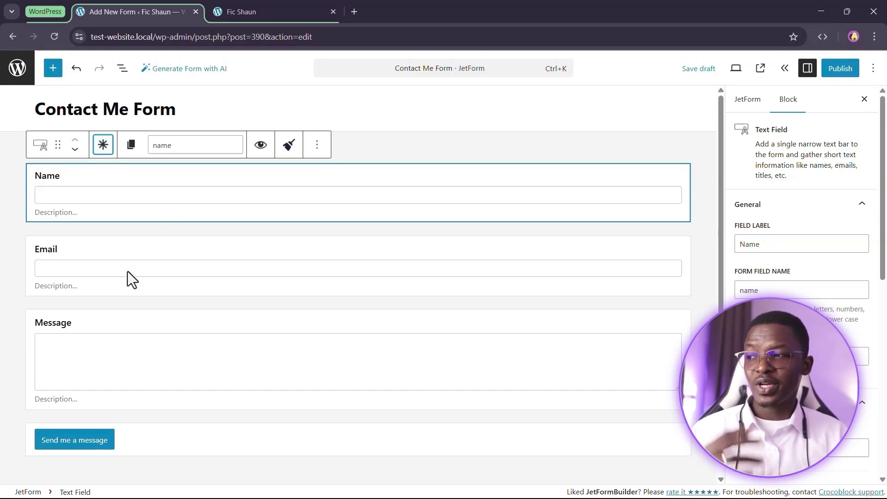
{"action": "left_click", "coordinate": [103, 257]}
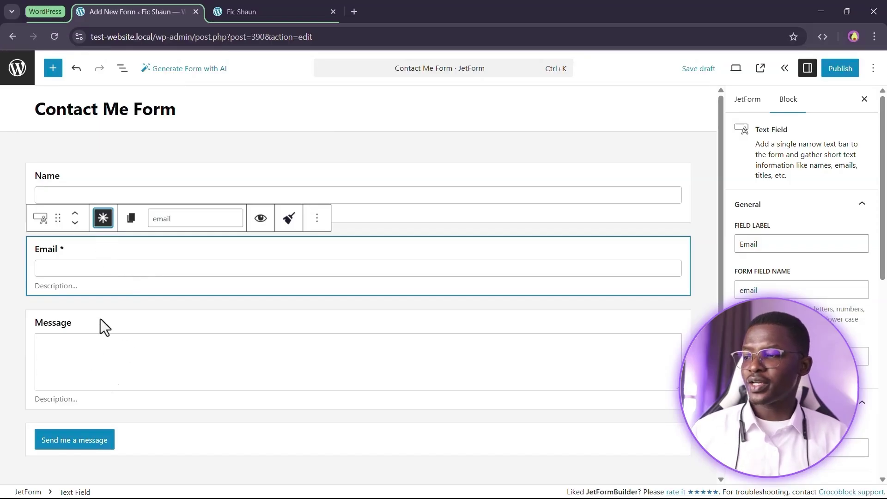
{"action": "left_click", "coordinate": [113, 346]}
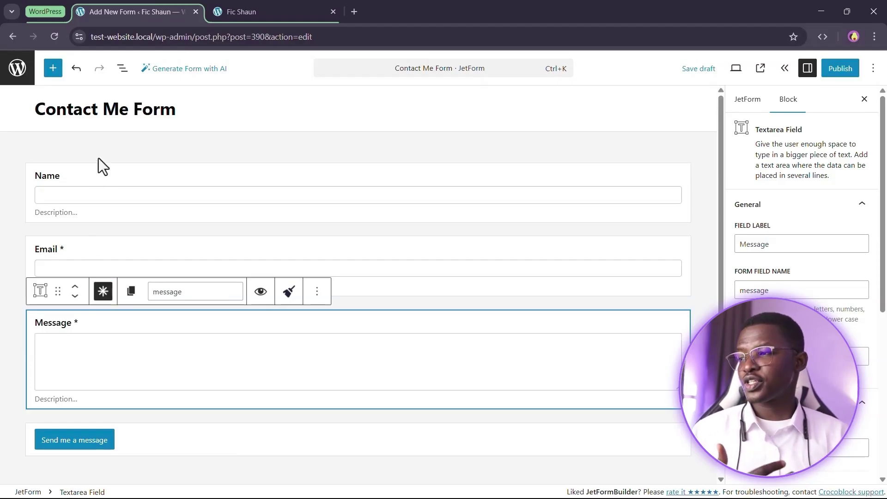
{"action": "left_click", "coordinate": [109, 181]}
{"action": "left_click", "coordinate": [9, 333]}
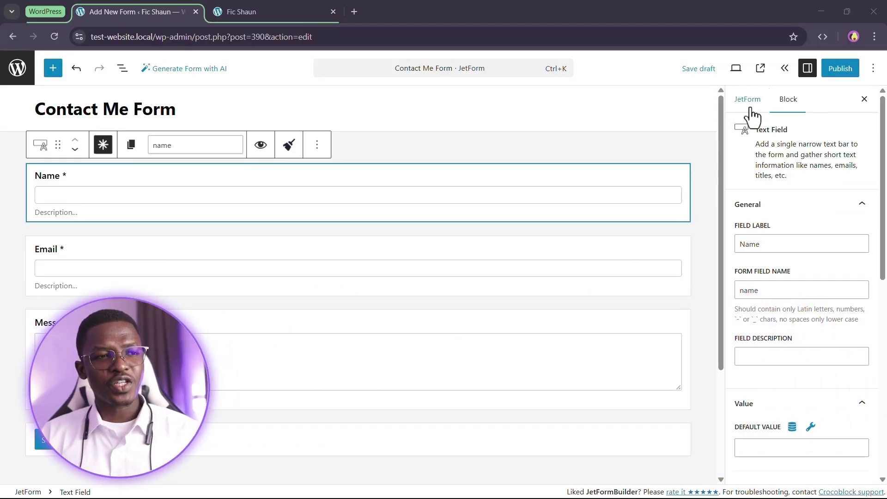
Open the form-wide JetForm settings and the Add new action picker under Post Submit Actions
{"action": "left_click", "coordinate": [749, 101]}
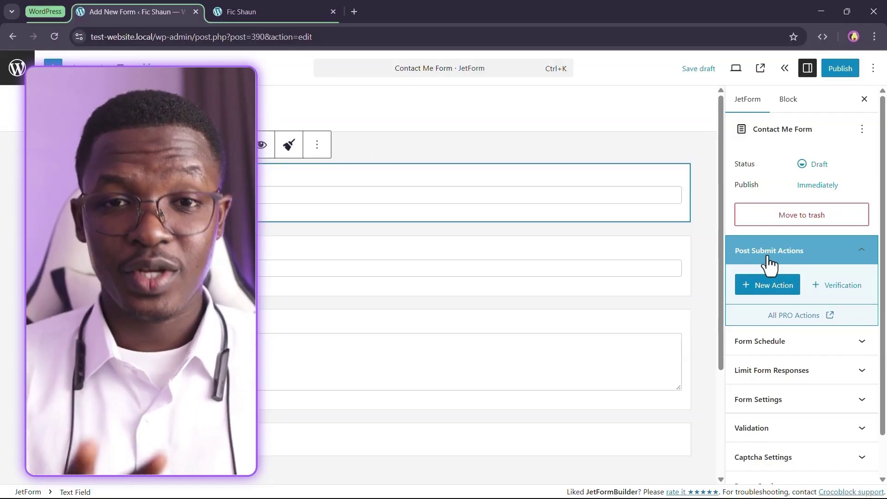
{"action": "left_click", "coordinate": [767, 291]}
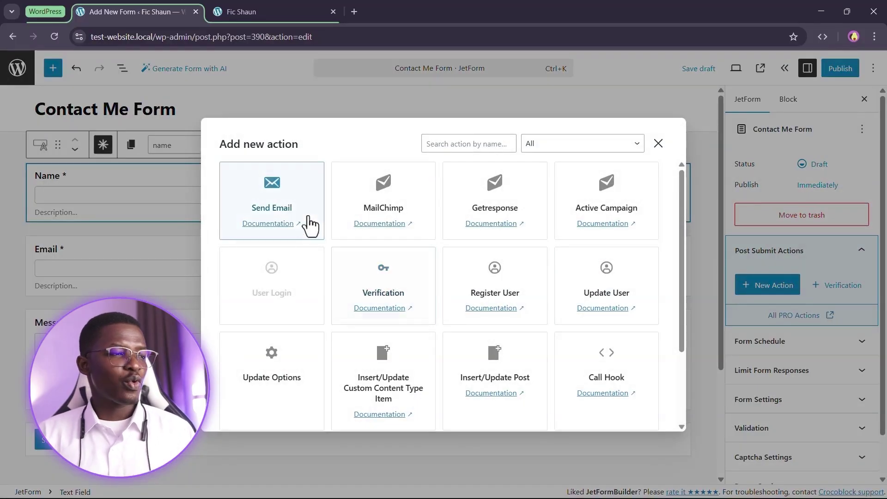
{"action": "scroll", "coordinate": [286, 210], "scroll_direction": "down", "scroll_amount": 3}
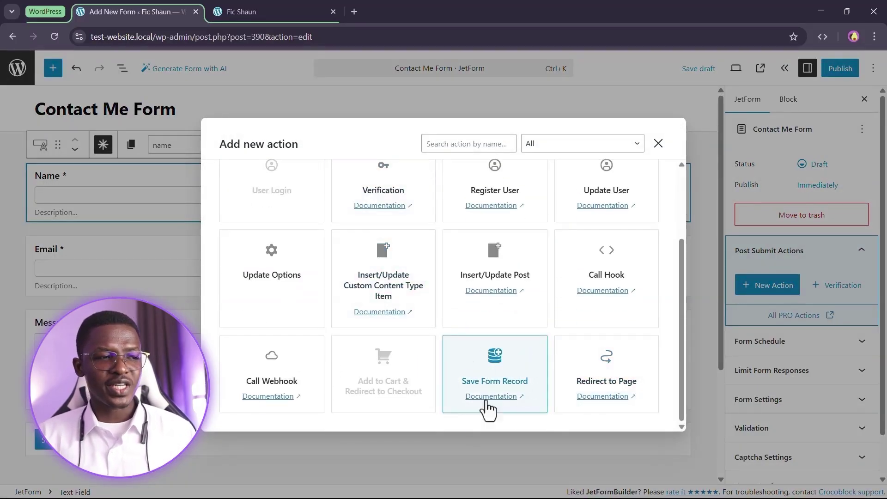
{"action": "scroll", "coordinate": [536, 351], "scroll_direction": "up", "scroll_amount": 3}
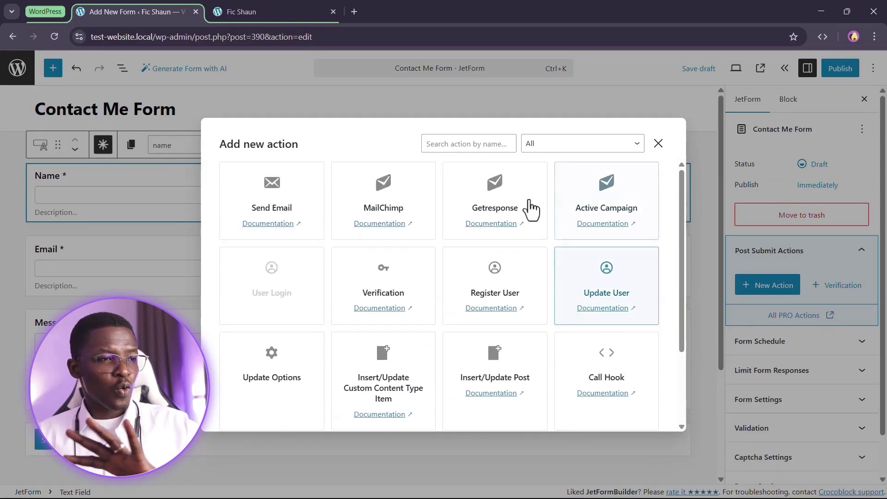
{"action": "scroll", "coordinate": [416, 365], "scroll_direction": "down", "scroll_amount": 3}
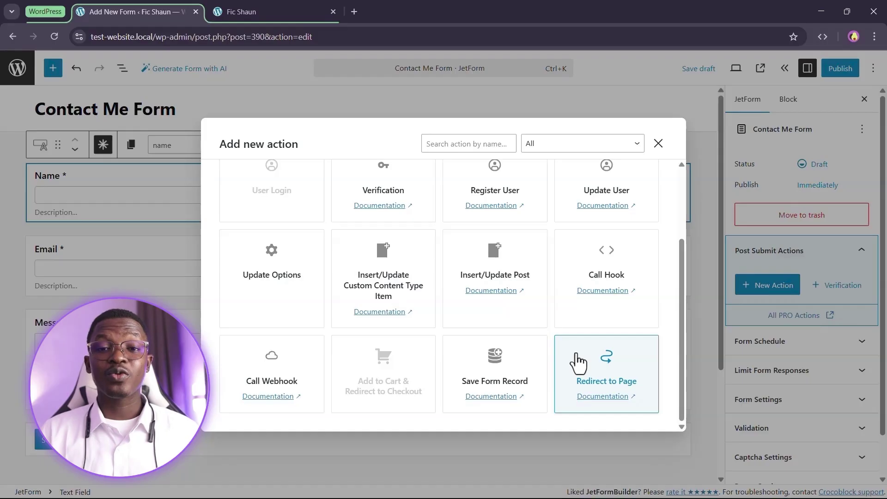
Add Save Form Record and review its User Journey note linking to global settings
{"action": "left_click", "coordinate": [527, 392]}
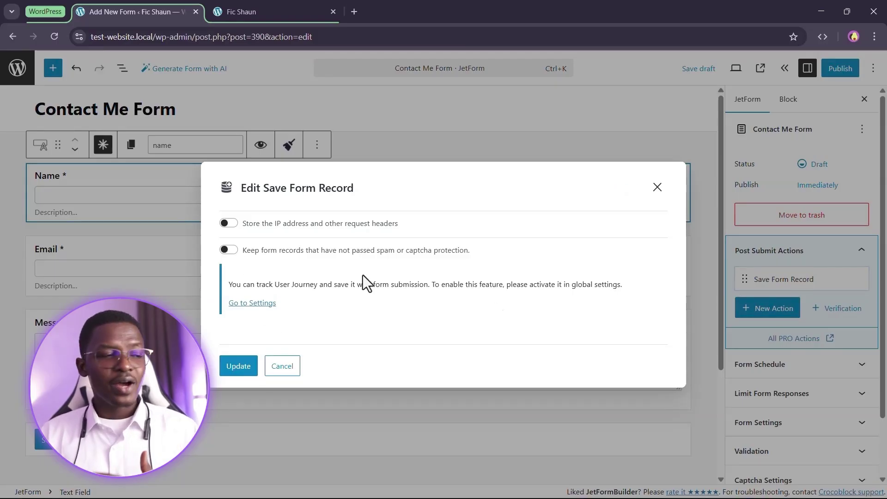
{"action": "left_click_drag", "start_coordinate": [274, 284], "coordinate": [437, 282]}
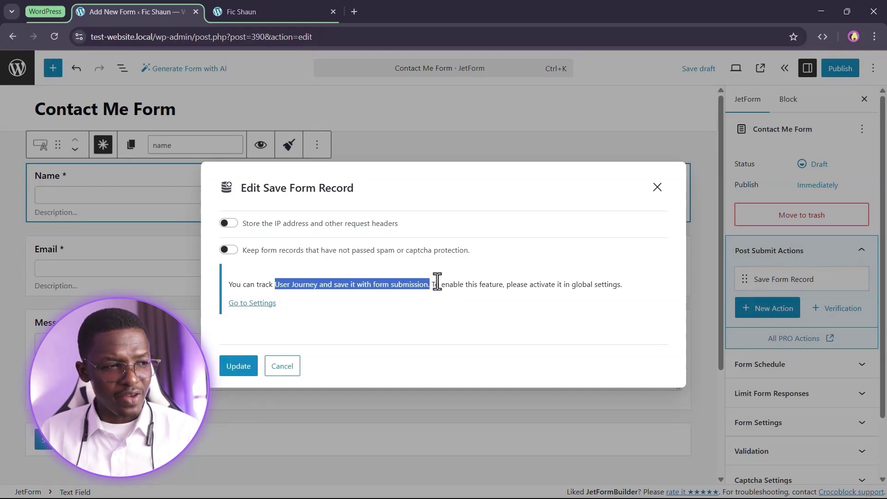
{"action": "left_click", "coordinate": [438, 299]}
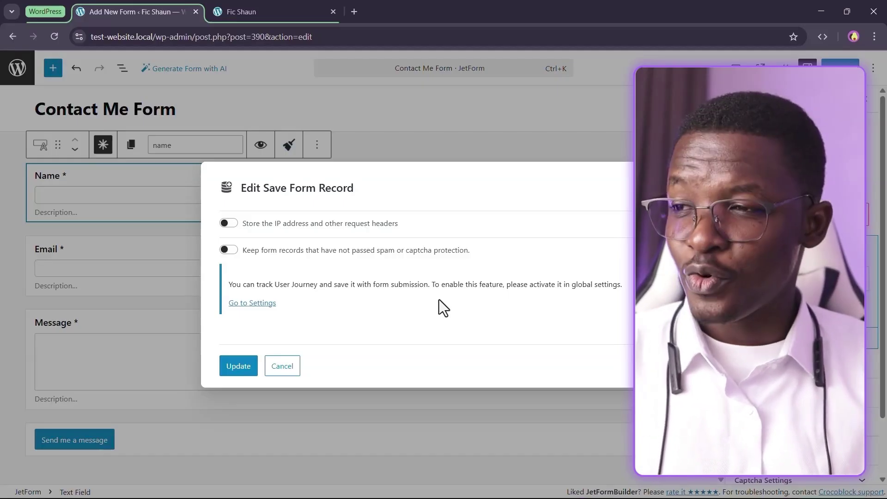
{"action": "right_click", "coordinate": [247, 304]}
Open JetFormBuilder's global Settings link in a new browser tab and switch to it
{"action": "left_click", "coordinate": [261, 315]}
{"action": "left_click", "coordinate": [273, 12]}
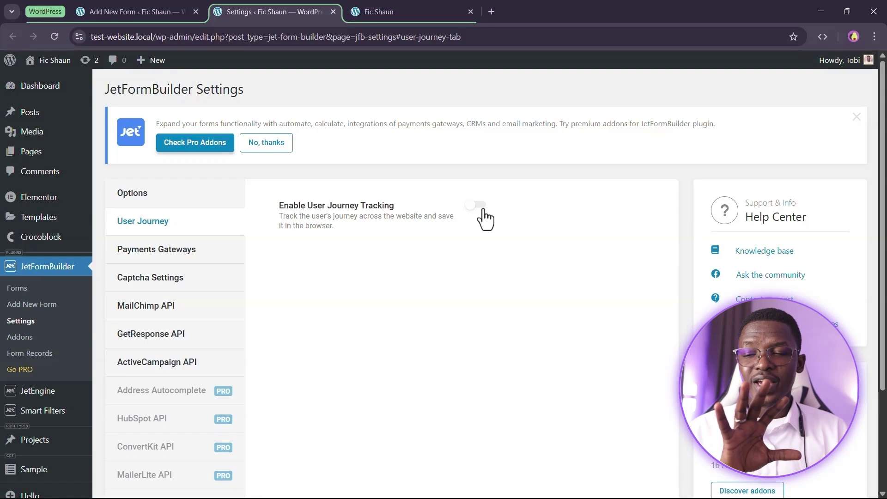
Close the Settings tab and confirm the Save Form Record action with Update
{"action": "left_click", "coordinate": [333, 11]}
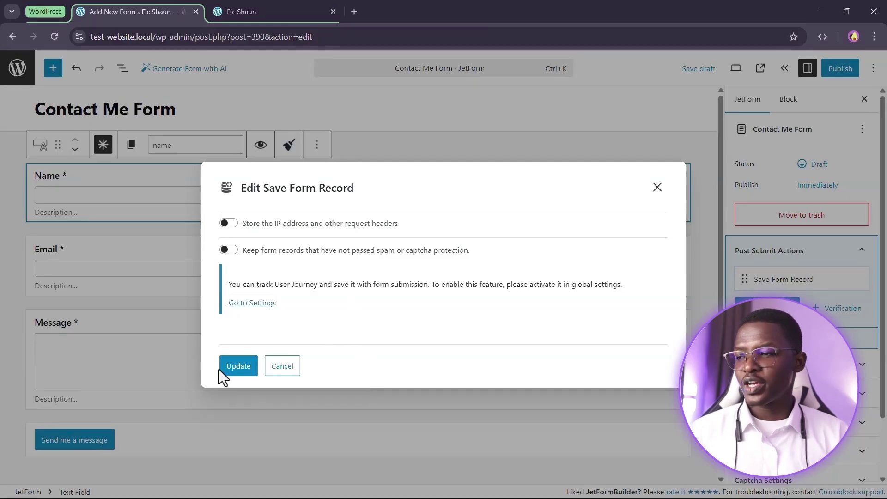
{"action": "left_click", "coordinate": [236, 368]}
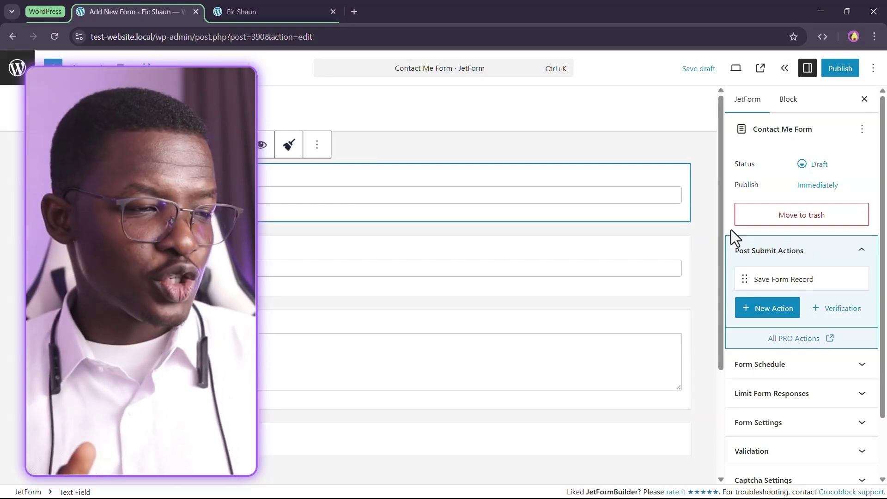
{"action": "key", "text": "alt+Tab"}
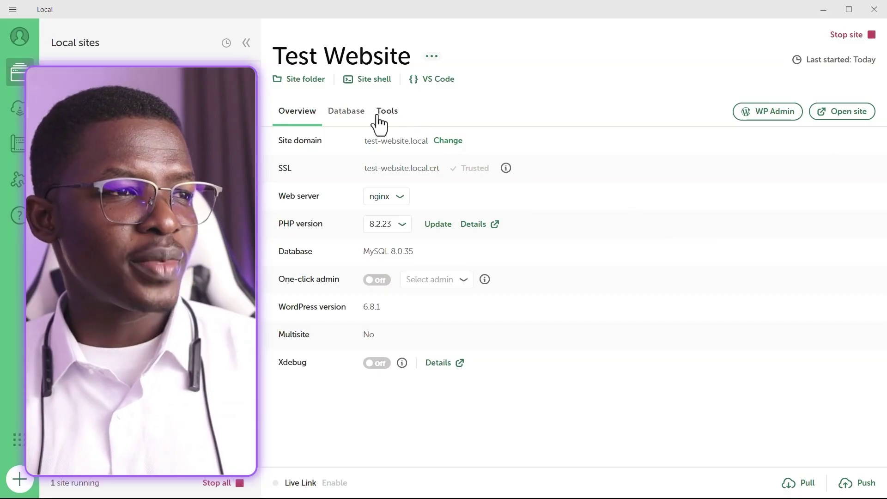
From Local's Tools, open the Test Website's Mailpit inbox in the browser
{"action": "left_click", "coordinate": [383, 118]}
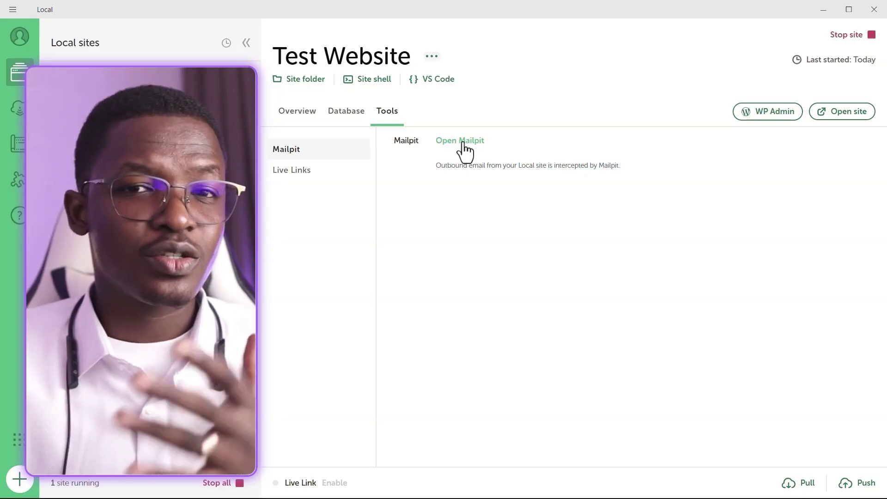
{"action": "left_click", "coordinate": [463, 143]}
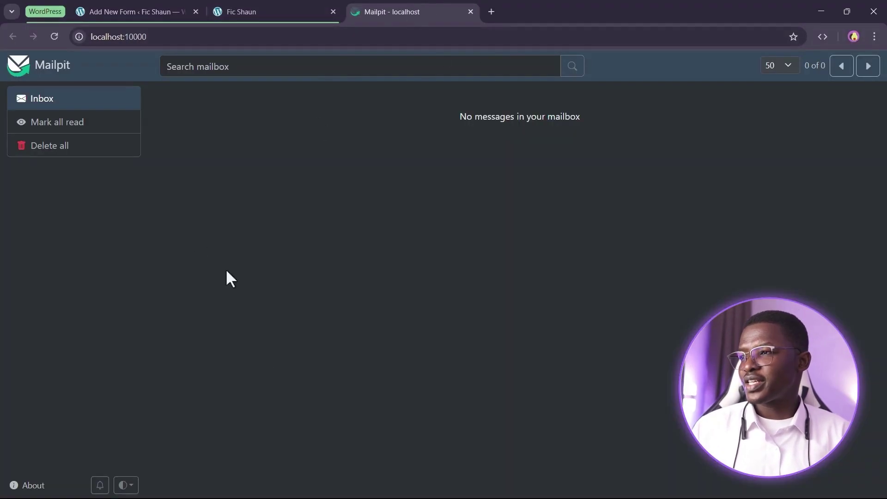
{"action": "left_click_drag", "start_coordinate": [420, 6], "coordinate": [398, 7]}
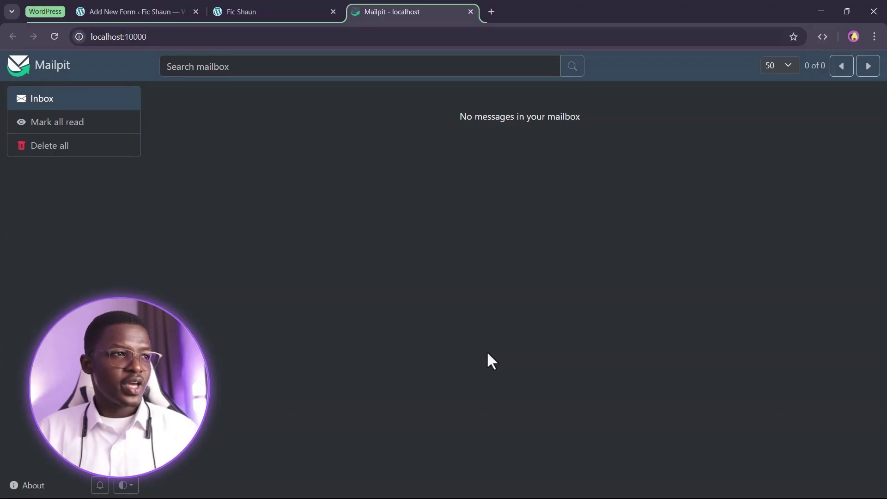
Add a Send Email post-submit action with Mail To set to Admin email
{"action": "left_click", "coordinate": [131, 7]}
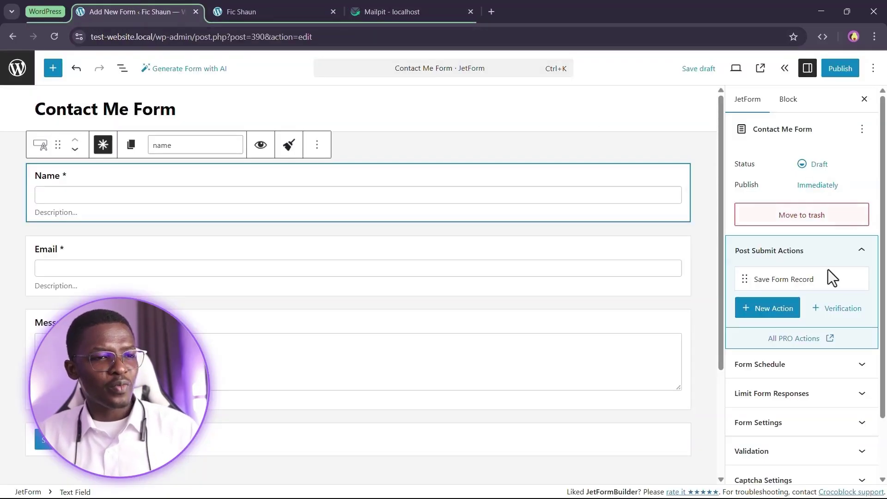
{"action": "left_click", "coordinate": [788, 313]}
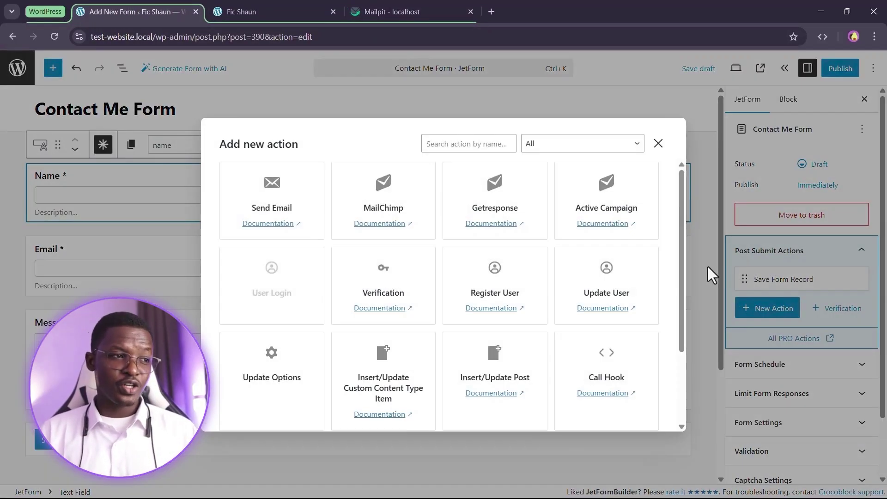
{"action": "left_click", "coordinate": [274, 191]}
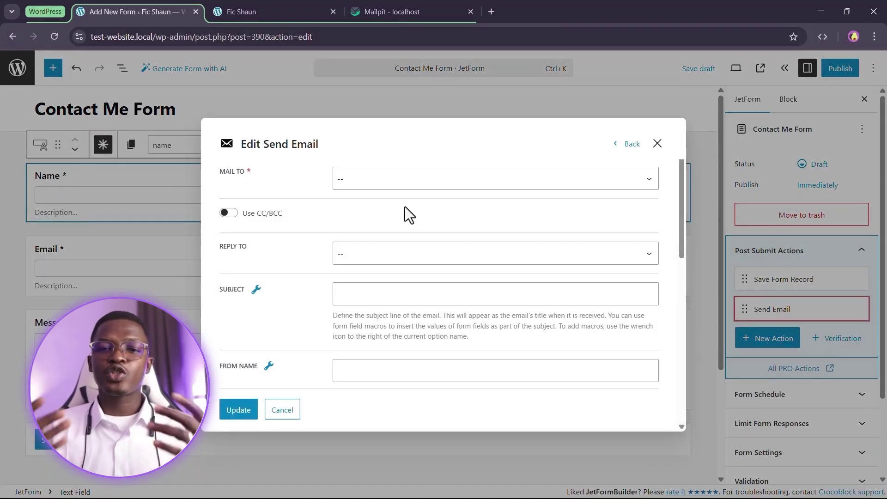
{"action": "left_click", "coordinate": [373, 183]}
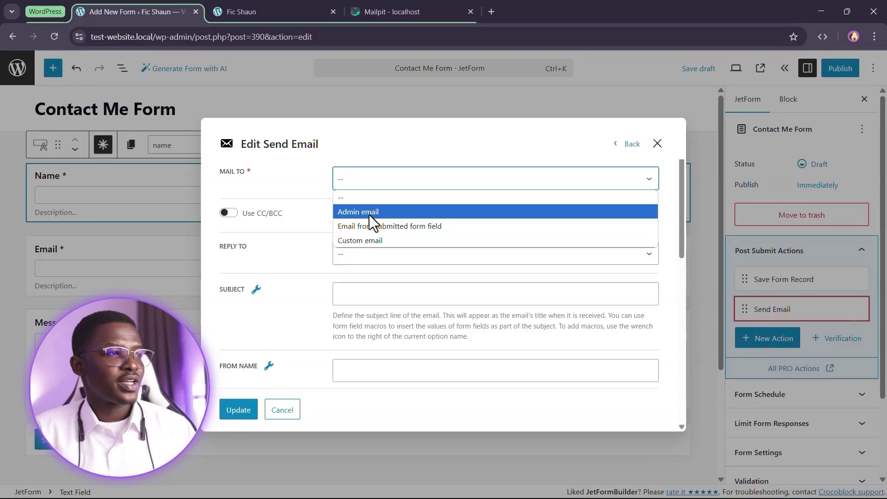
{"action": "left_click", "coordinate": [370, 214]}
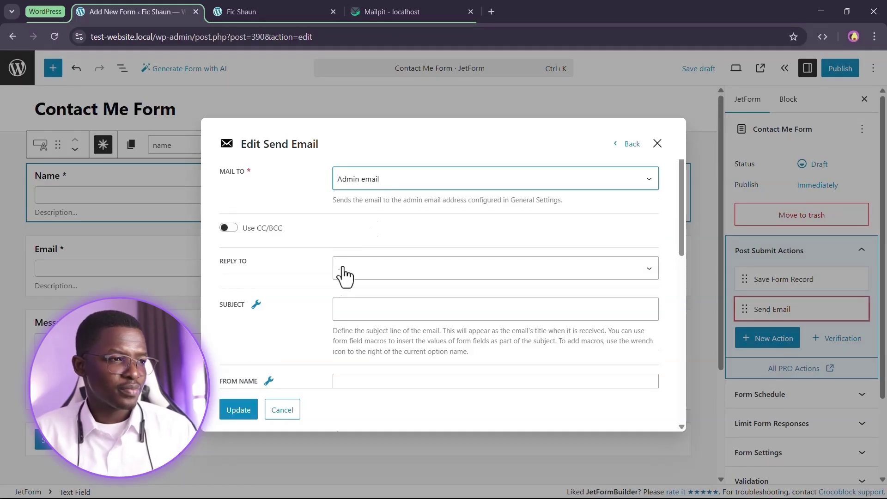
Try the CC/BCC options, keep Admin email as recipient, and leave Use CC/BCC off
{"action": "left_click", "coordinate": [228, 227]}
{"action": "scroll", "coordinate": [287, 280], "scroll_direction": "down", "scroll_amount": 2}
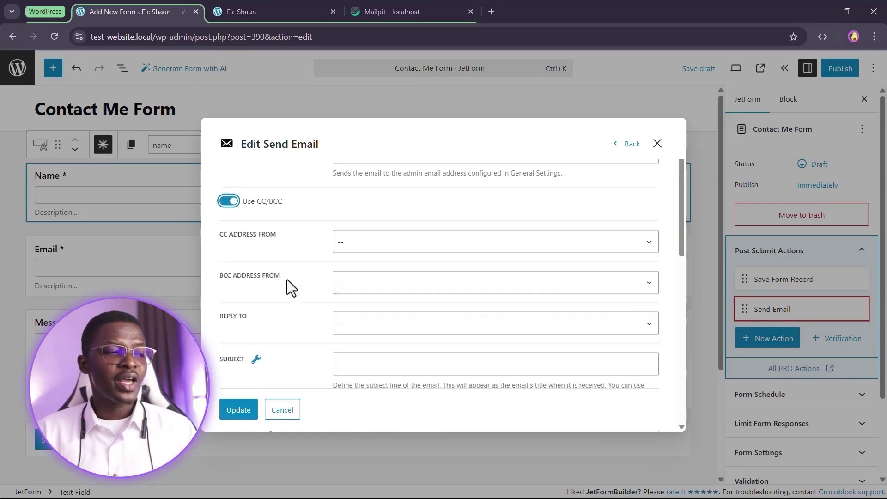
{"action": "scroll", "coordinate": [291, 287], "scroll_direction": "down", "scroll_amount": 1}
{"action": "left_click", "coordinate": [387, 217]}
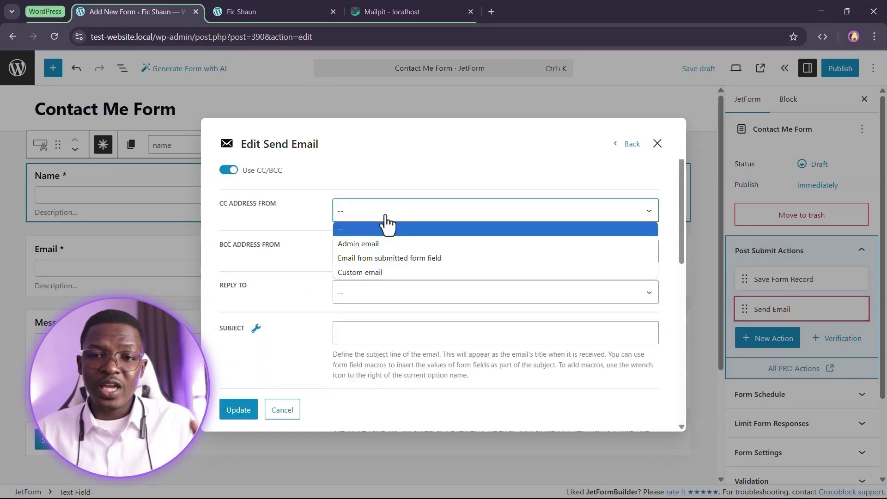
{"action": "left_click", "coordinate": [386, 216]}
{"action": "left_click", "coordinate": [387, 222]}
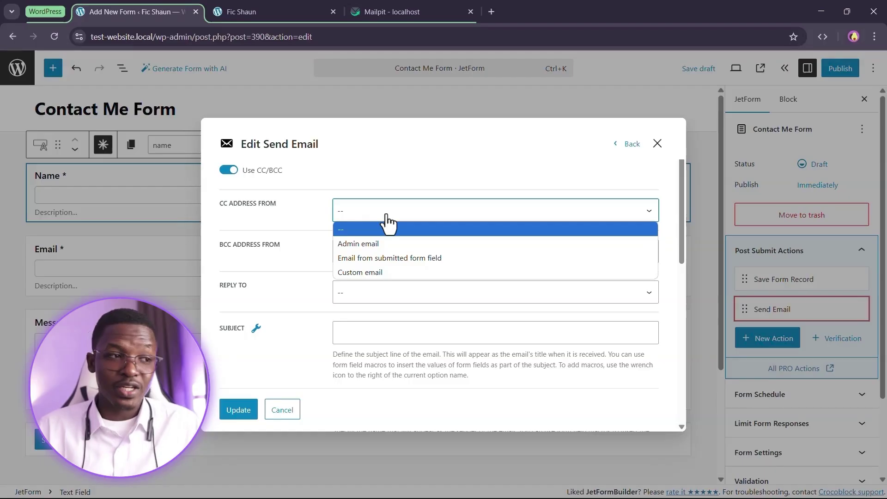
{"action": "left_click", "coordinate": [386, 221]}
{"action": "scroll", "coordinate": [387, 225], "scroll_direction": "up", "scroll_amount": 2}
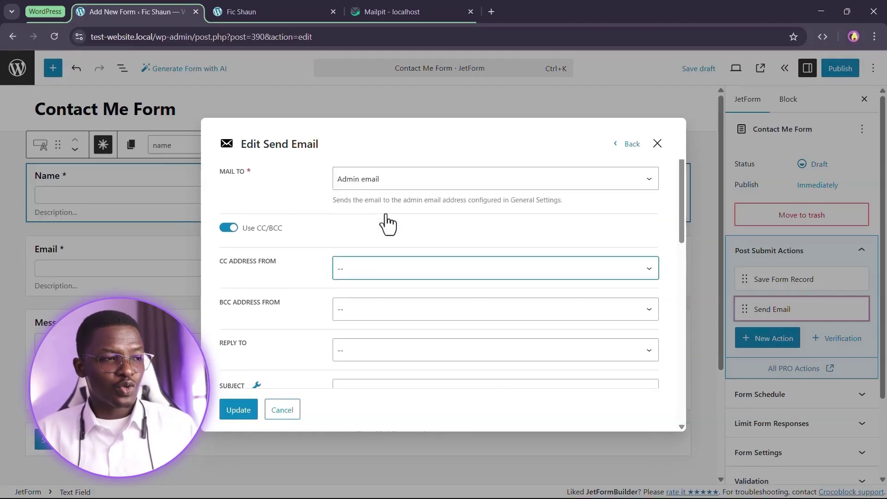
{"action": "left_click", "coordinate": [344, 176]}
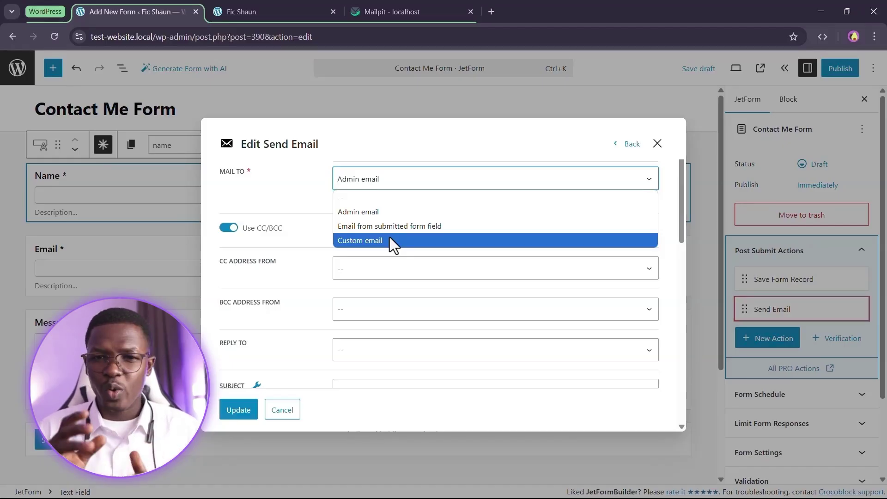
{"action": "left_click", "coordinate": [221, 157]}
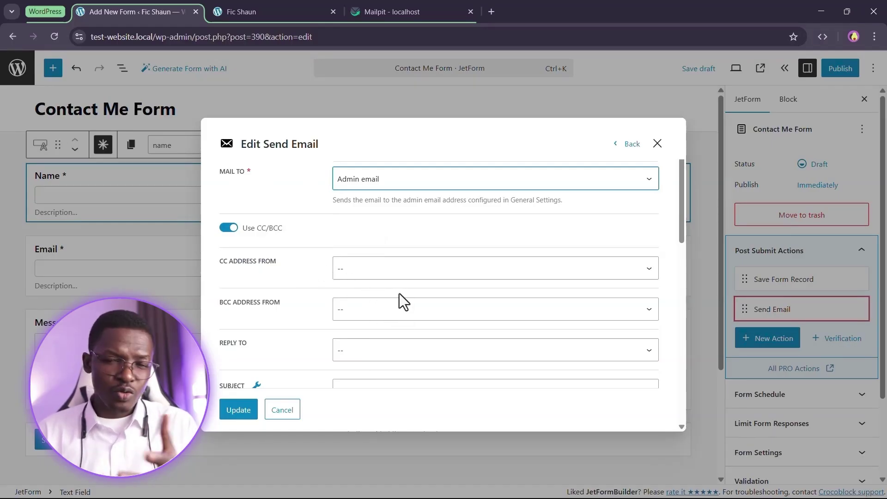
{"action": "left_click", "coordinate": [231, 228]}
{"action": "scroll", "coordinate": [332, 263], "scroll_direction": "down", "scroll_amount": 1}
{"action": "scroll", "coordinate": [332, 264], "scroll_direction": "down", "scroll_amount": 2}
{"action": "scroll", "coordinate": [283, 192], "scroll_direction": "up", "scroll_amount": 1}
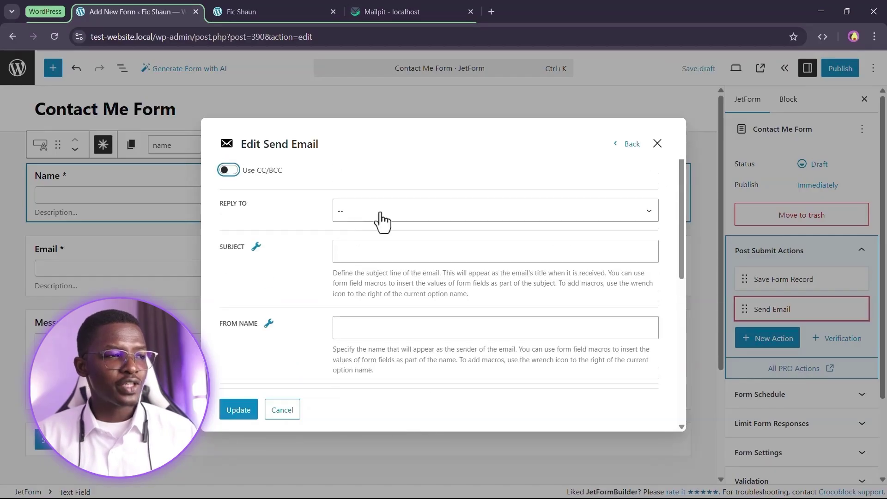
Set Reply To to 'Email from submitted form field' using the form's Email field
{"action": "left_click", "coordinate": [382, 212]}
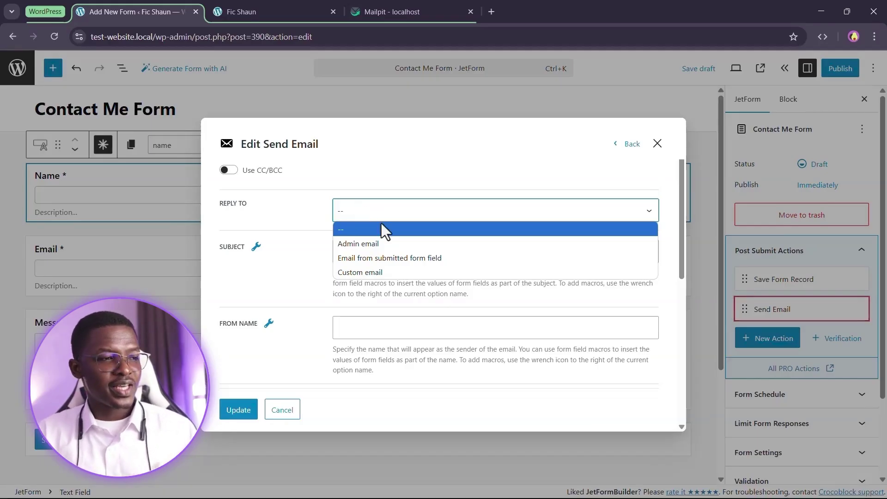
{"action": "left_click", "coordinate": [362, 262]}
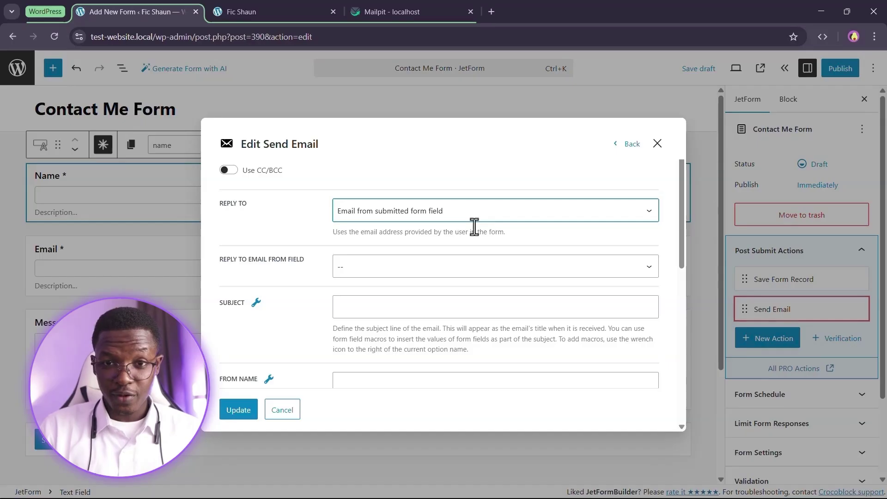
{"action": "left_click", "coordinate": [375, 270]}
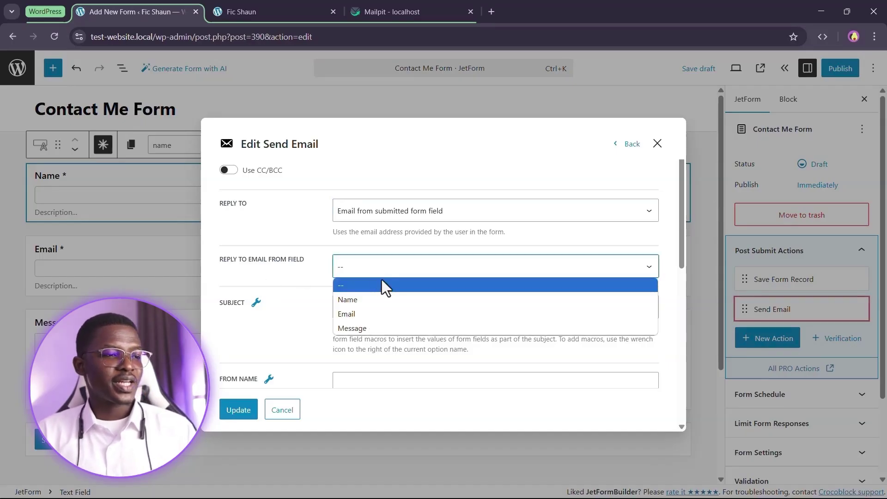
{"action": "left_click", "coordinate": [371, 314]}
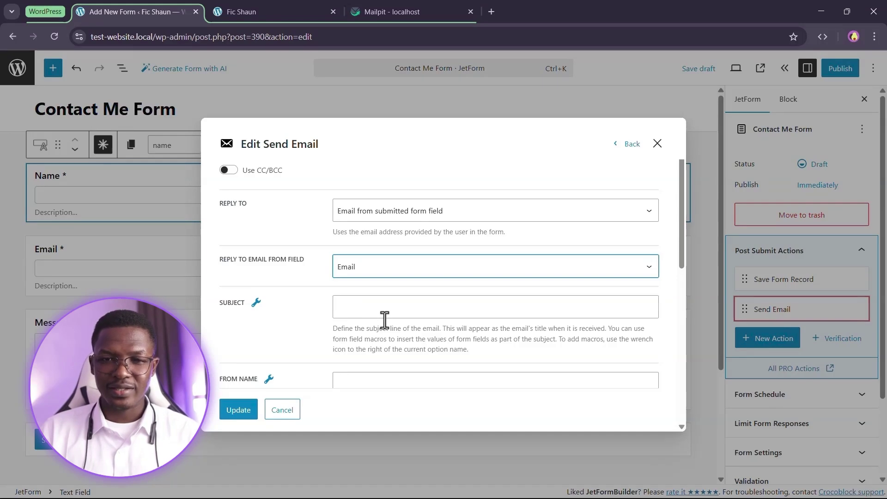
{"action": "scroll", "coordinate": [365, 296], "scroll_direction": "up", "scroll_amount": 2}
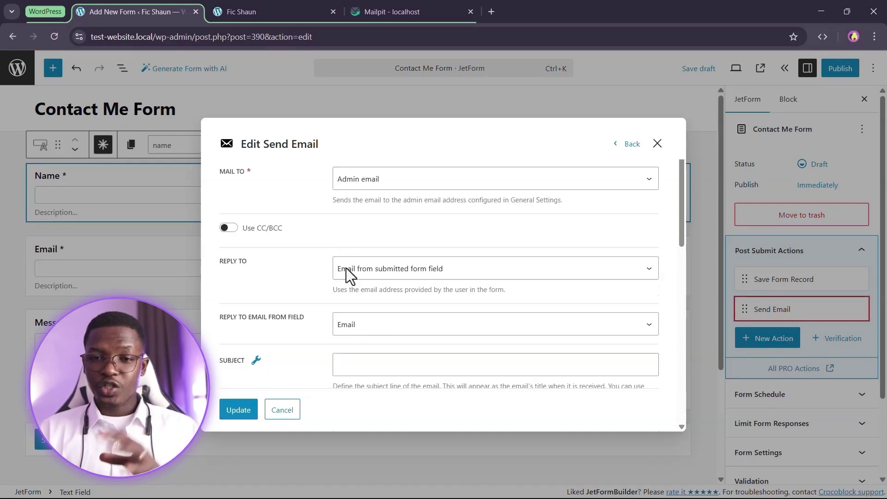
{"action": "scroll", "coordinate": [340, 283], "scroll_direction": "down", "scroll_amount": 3}
{"action": "left_click", "coordinate": [356, 254]}
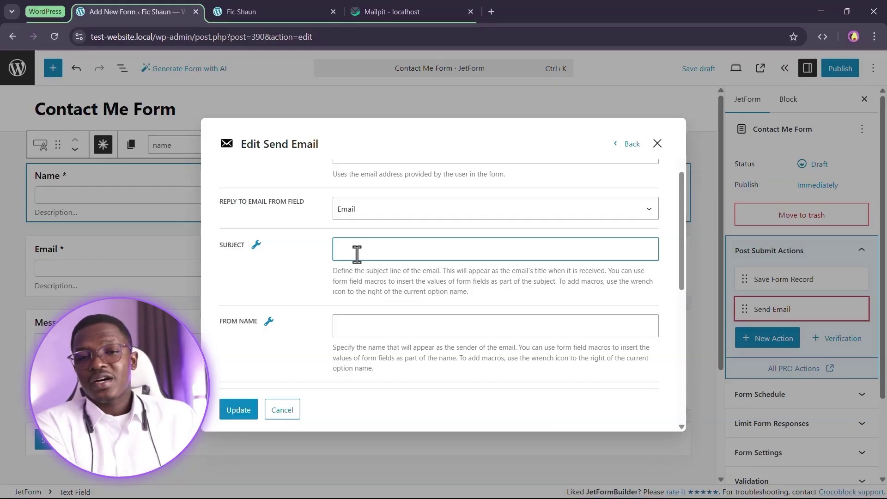
Enter the subject 'New message from' and append the %name% macro to it
{"action": "type", "text": "New m"}
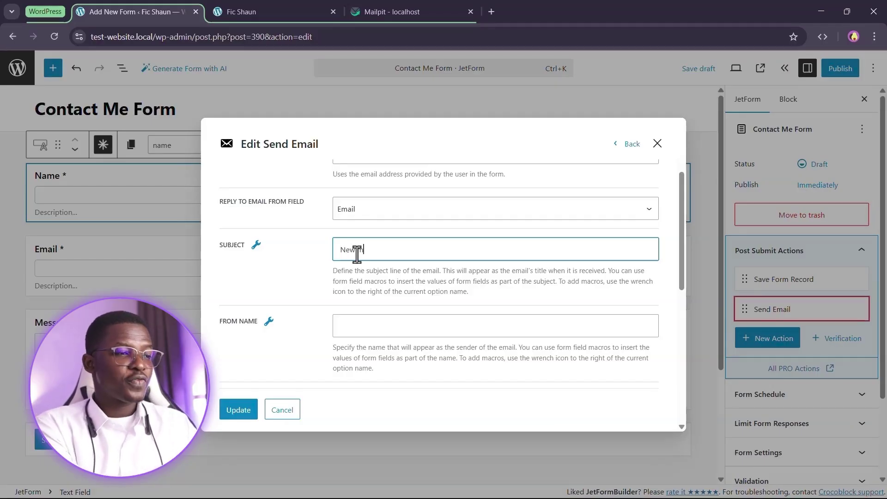
{"action": "type", "text": "essage from"}
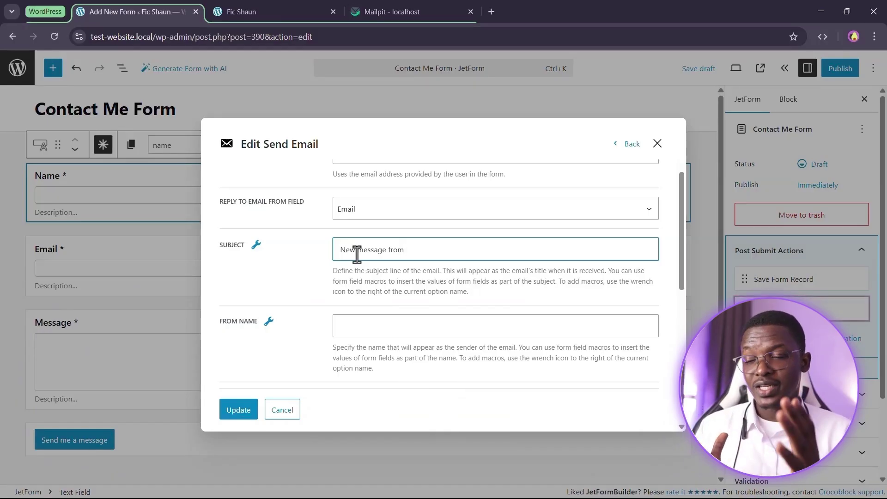
{"action": "scroll", "coordinate": [392, 252], "scroll_direction": "up", "scroll_amount": 3}
{"action": "scroll", "coordinate": [416, 258], "scroll_direction": "down", "scroll_amount": 4}
{"action": "scroll", "coordinate": [441, 266], "scroll_direction": "up", "scroll_amount": 1}
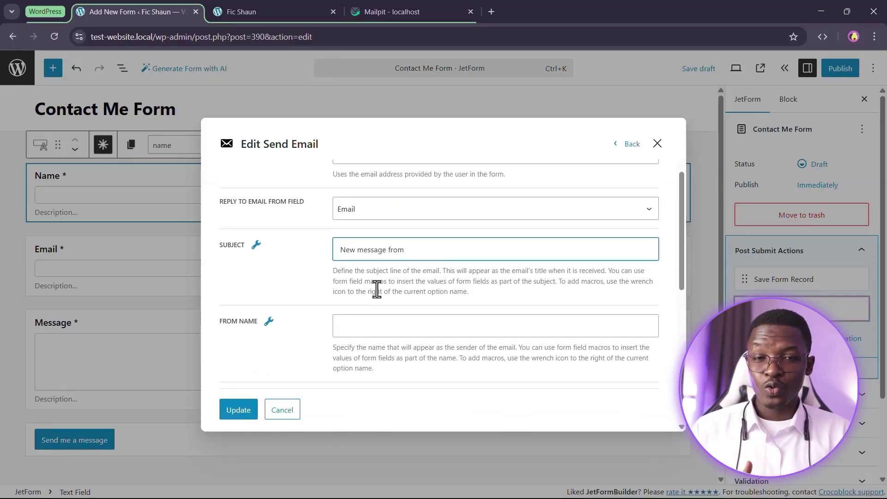
{"action": "left_click", "coordinate": [256, 245]}
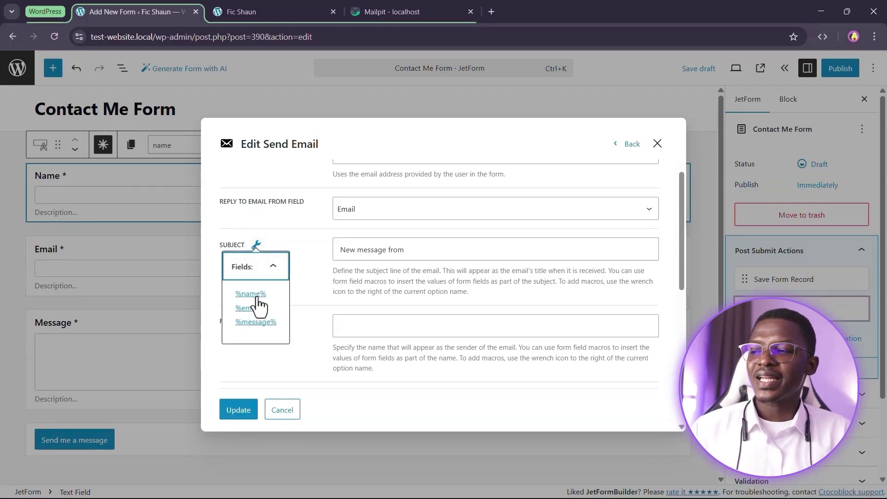
{"action": "left_click", "coordinate": [254, 295]}
{"action": "left_click", "coordinate": [458, 257]}
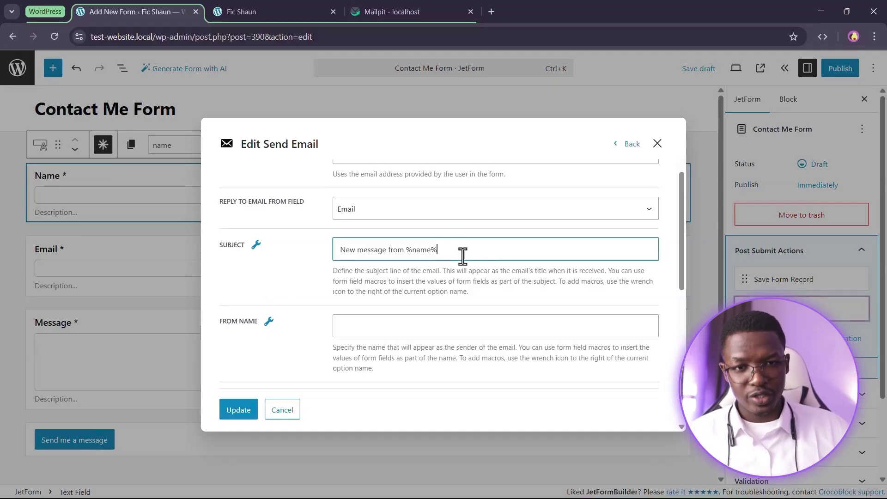
{"action": "scroll", "coordinate": [464, 263], "scroll_direction": "down", "scroll_amount": 3}
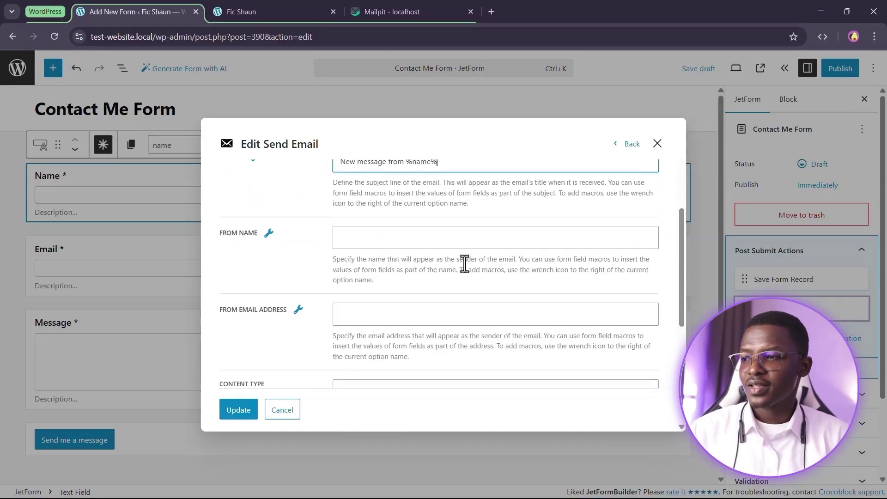
{"action": "scroll", "coordinate": [314, 271], "scroll_direction": "up", "scroll_amount": 2}
{"action": "left_click", "coordinate": [353, 274]}
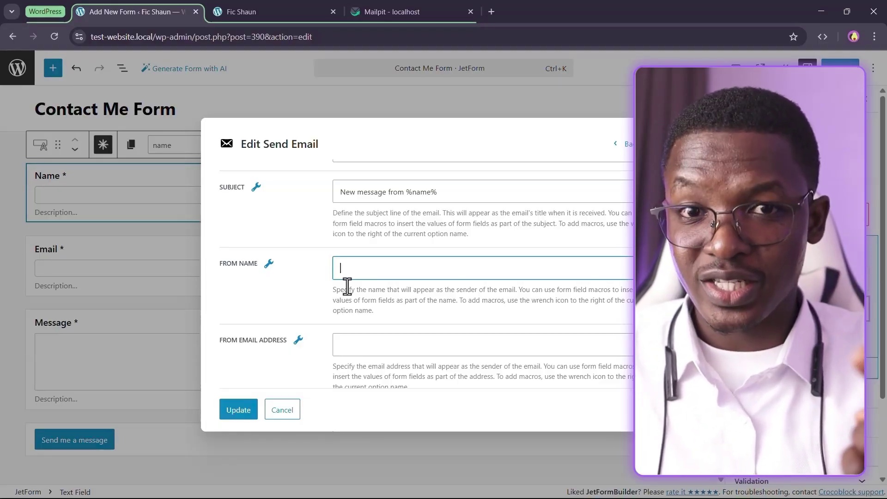
Fill in the sender's name in From Name, leaving From Email Address blank
{"action": "scroll", "coordinate": [347, 287], "scroll_direction": "down", "scroll_amount": 2}
{"action": "left_click", "coordinate": [376, 293]}
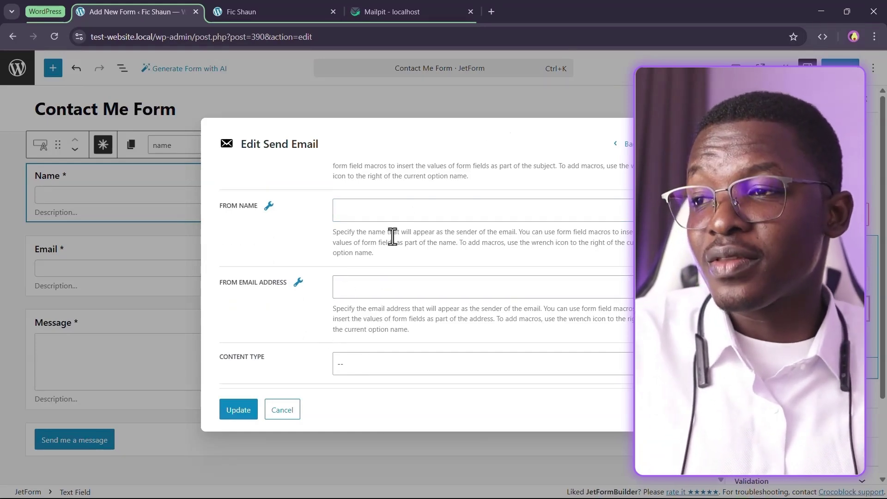
{"action": "left_click", "coordinate": [382, 204]}
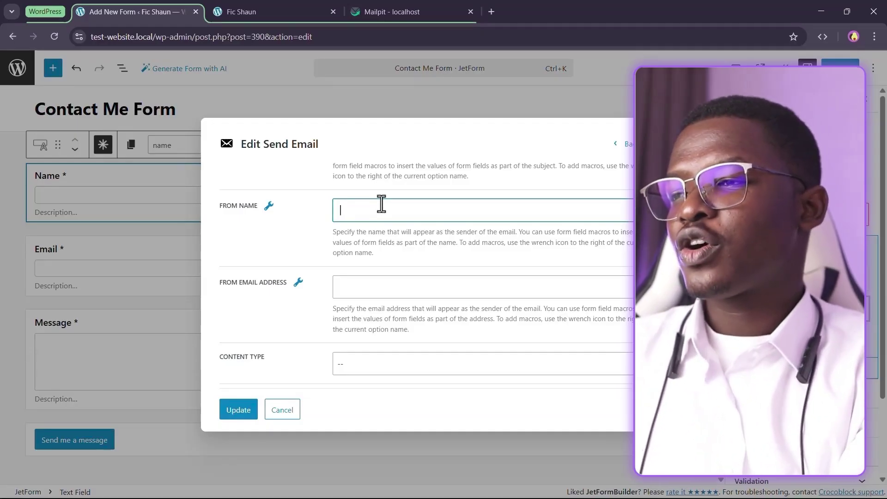
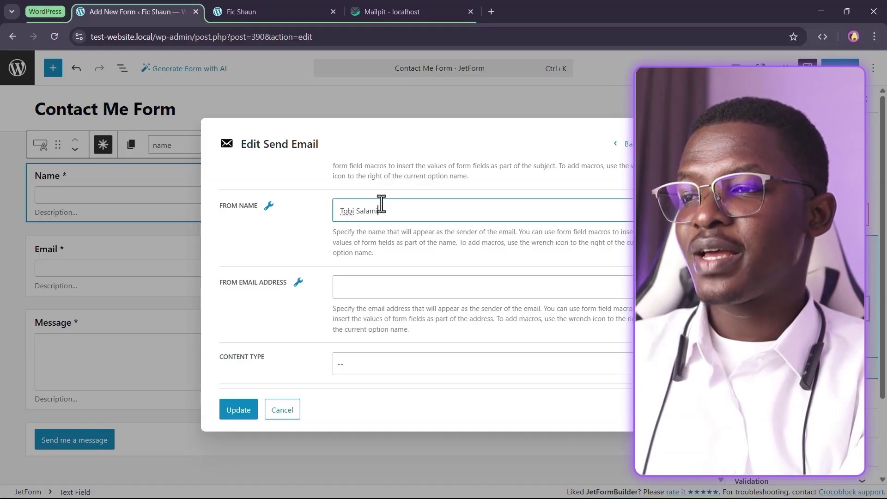
{"action": "key", "text": "ctrl+a"}
{"action": "key", "text": "BackSpace"}
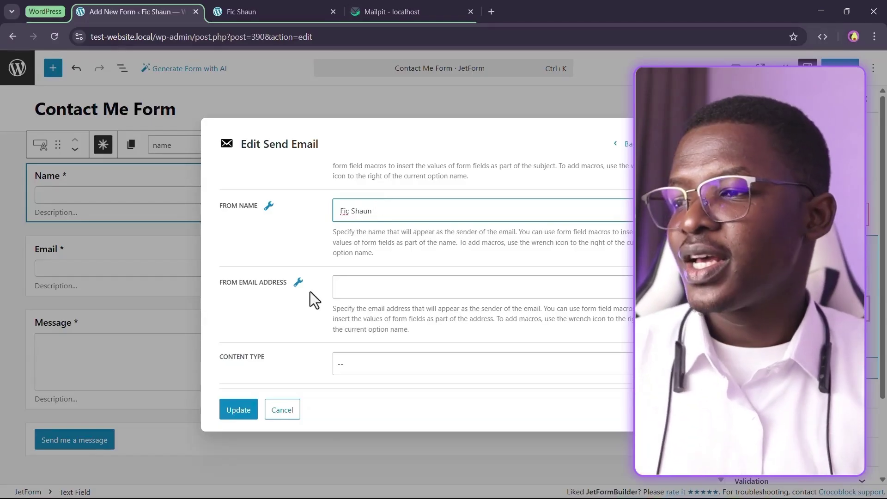
{"action": "left_click", "coordinate": [406, 279]}
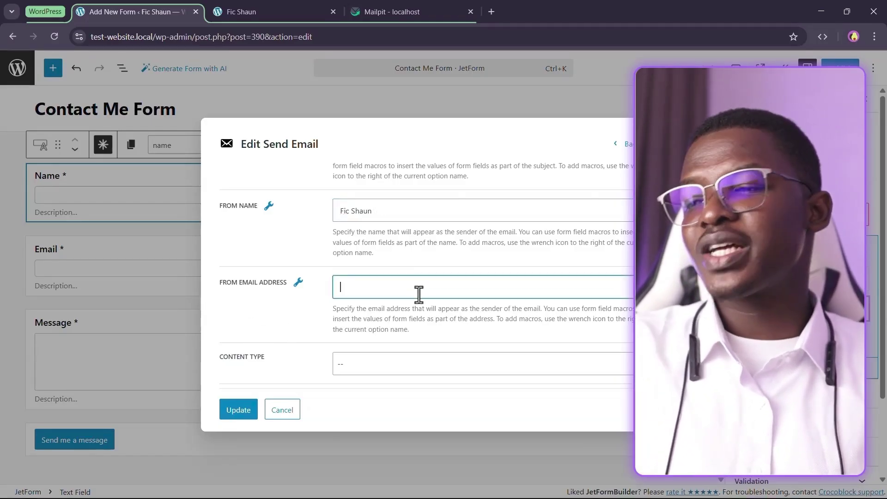
{"action": "left_click", "coordinate": [321, 253]}
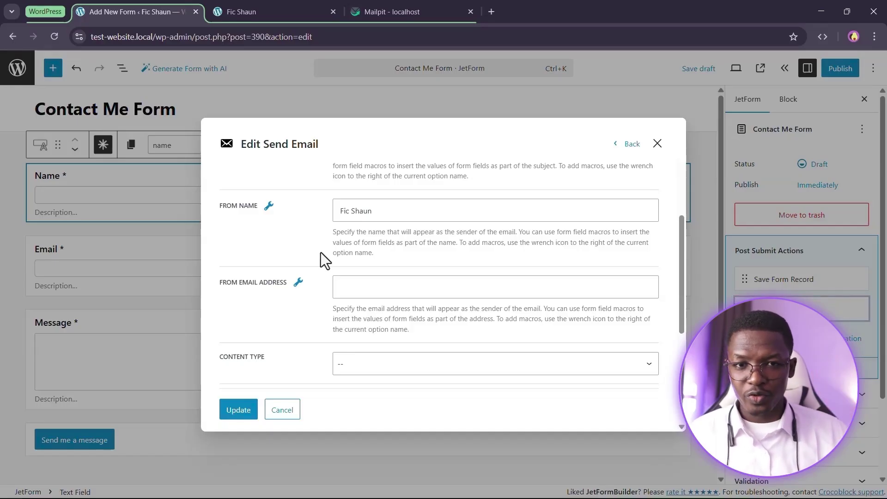
Compare HTML and Plain text in Content Type, settling on Plain text
{"action": "scroll", "coordinate": [271, 313], "scroll_direction": "down", "scroll_amount": 3}
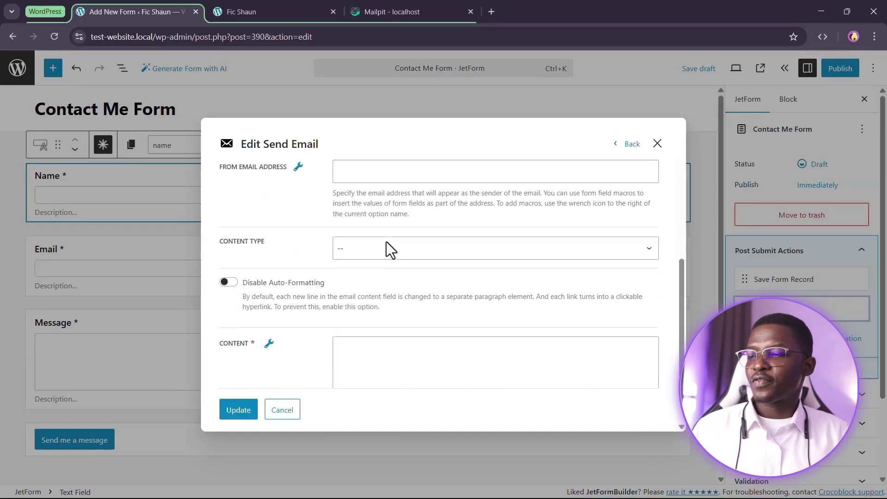
{"action": "left_click", "coordinate": [372, 257]}
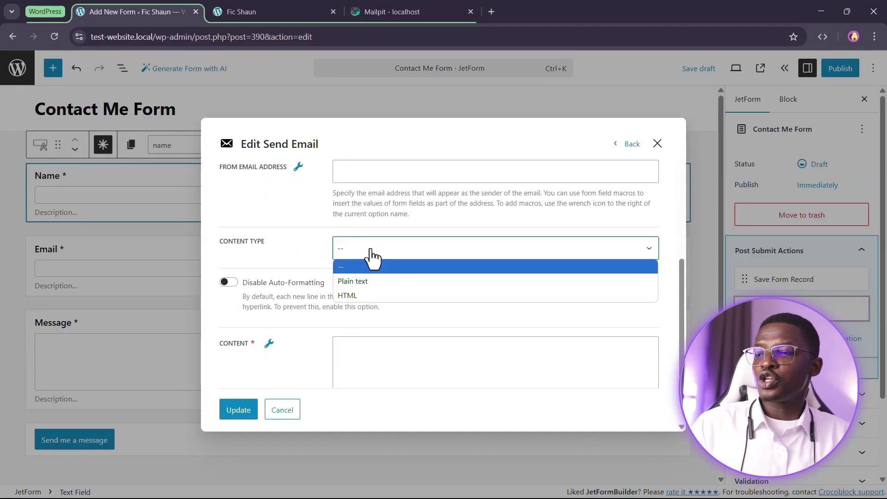
{"action": "left_click", "coordinate": [386, 281]}
{"action": "left_click", "coordinate": [395, 255]}
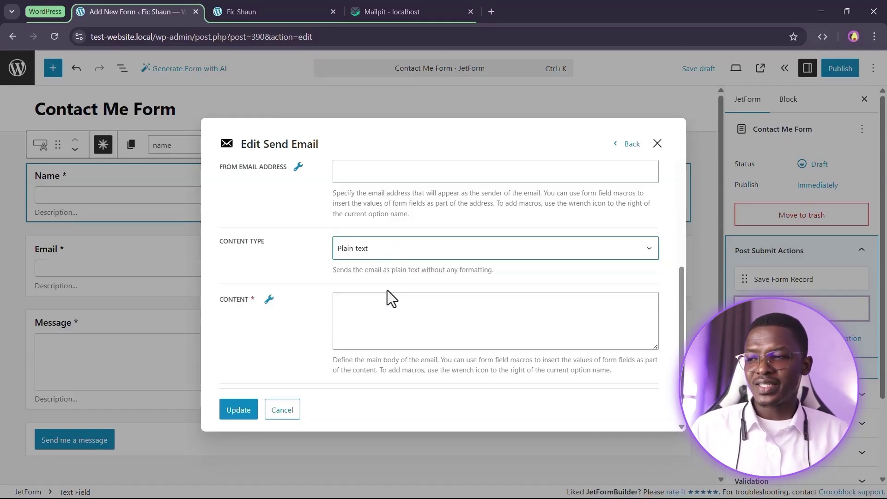
{"action": "left_click", "coordinate": [388, 296]}
{"action": "left_click", "coordinate": [410, 253]}
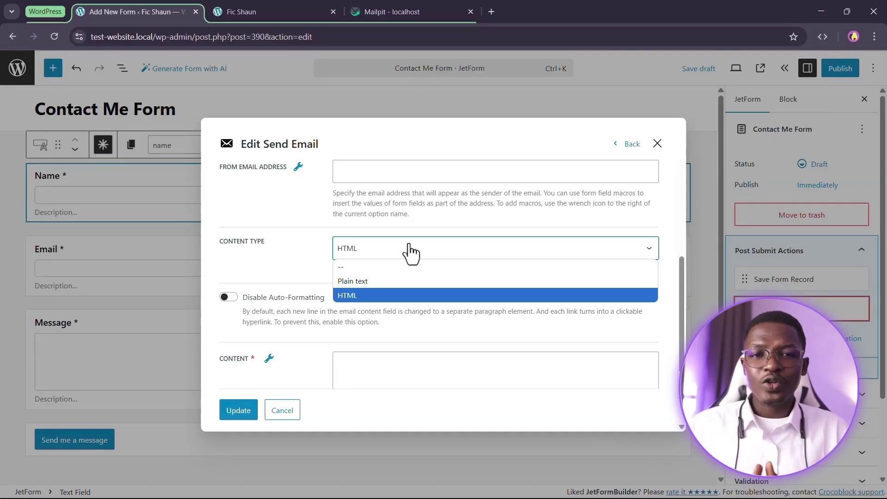
{"action": "left_click", "coordinate": [391, 280]}
{"action": "left_click", "coordinate": [474, 329]}
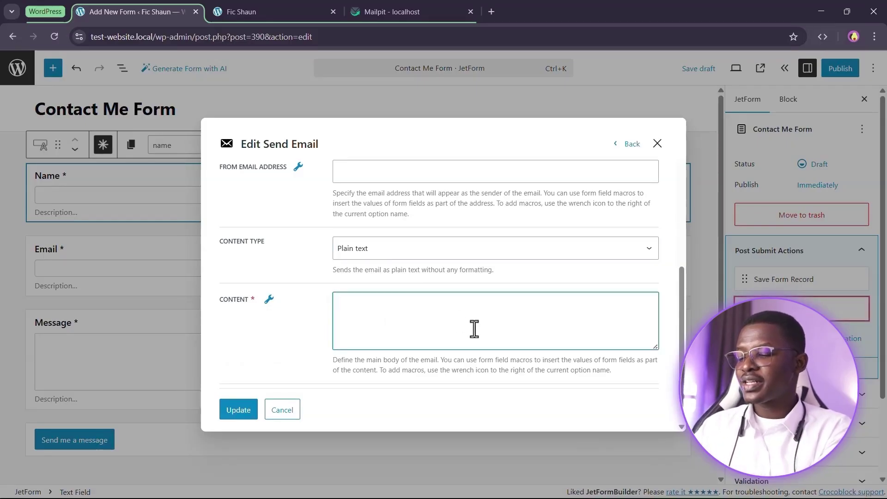
Write 'Hey, you just recieved a message from %name%.' in the email Content using the macro list
{"action": "type", "text": "Hey, you"}
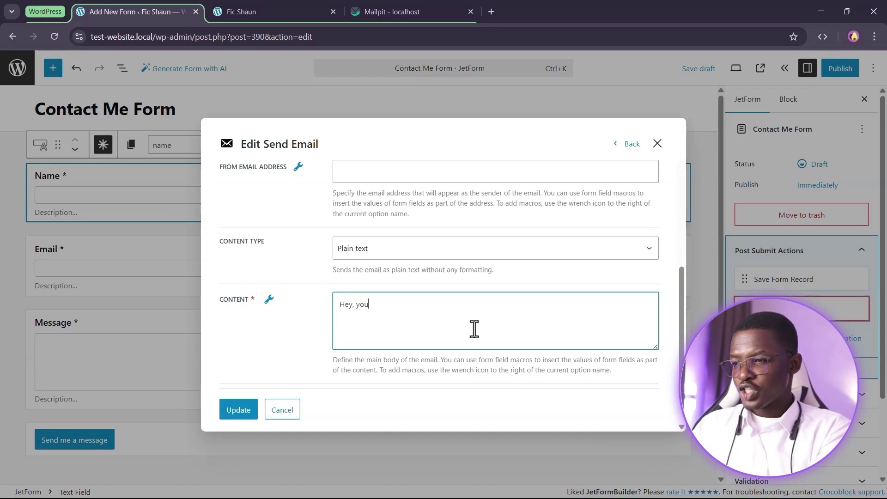
{"action": "type", "text": " just re"}
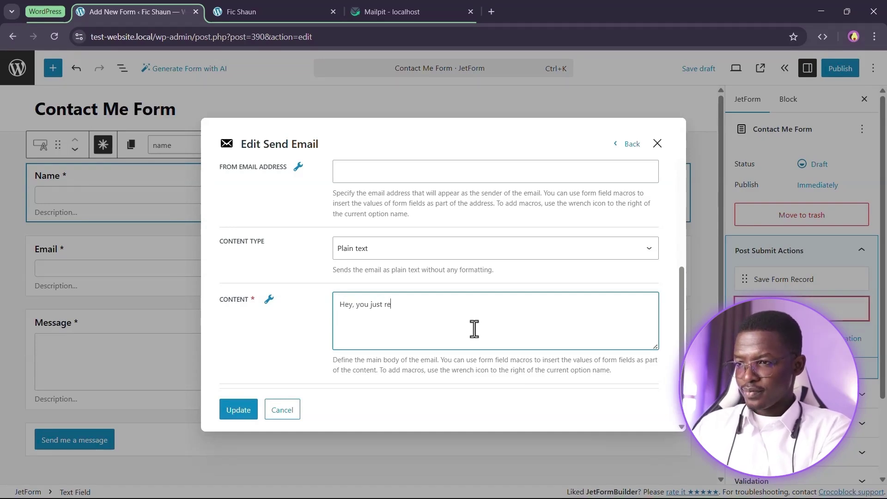
{"action": "type", "text": "cieved a"}
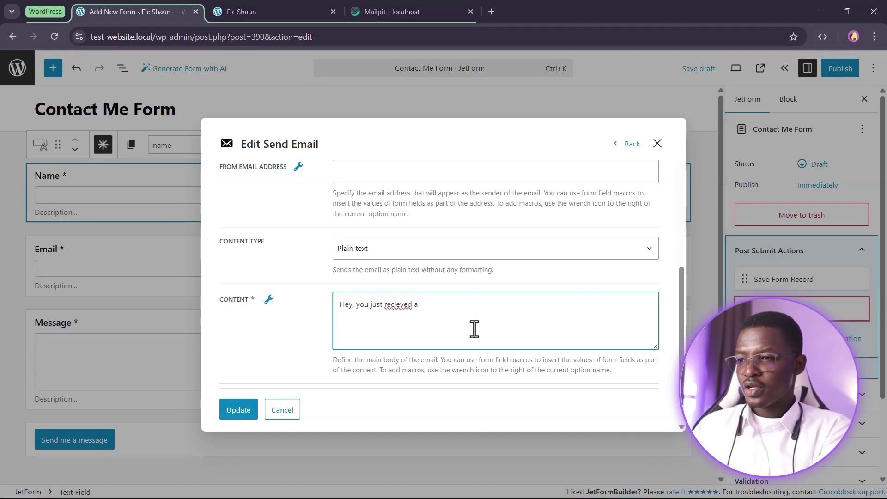
{"action": "key", "text": "BackSpace"}
{"action": "key", "text": "BackSpace"}
{"action": "key", "text": "BackSpace"}
{"action": "key", "text": "BackSpace"}
{"action": "key", "text": "BackSpace"}
{"action": "key", "text": "BackSpace"}
{"action": "key", "text": "BackSpace"}
{"action": "type", "text": "eived a message from"}
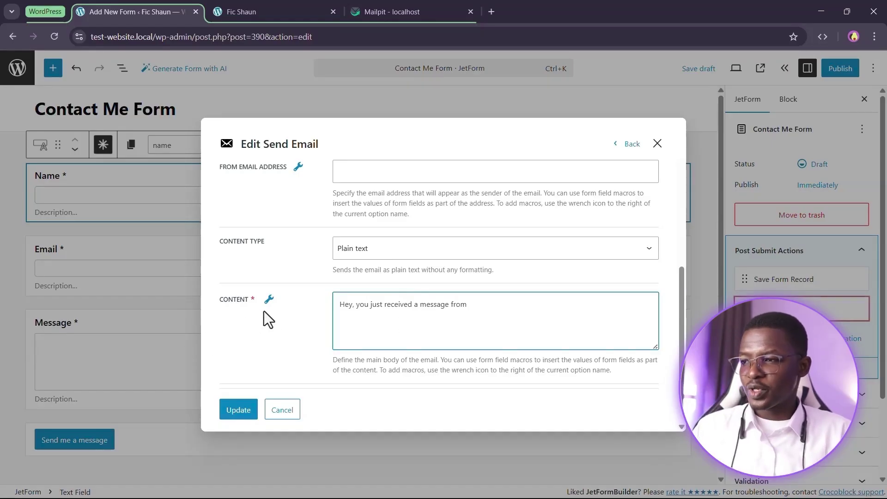
{"action": "left_click", "coordinate": [269, 299]}
{"action": "left_click", "coordinate": [270, 352]}
{"action": "left_click", "coordinate": [567, 313]}
{"action": "type", "text": "."}
Add a 'They said:' line, then insert the %message% macro on the next line
{"action": "key", "text": "Return"}
{"action": "key", "text": "Return"}
{"action": "type", "text": "The"}
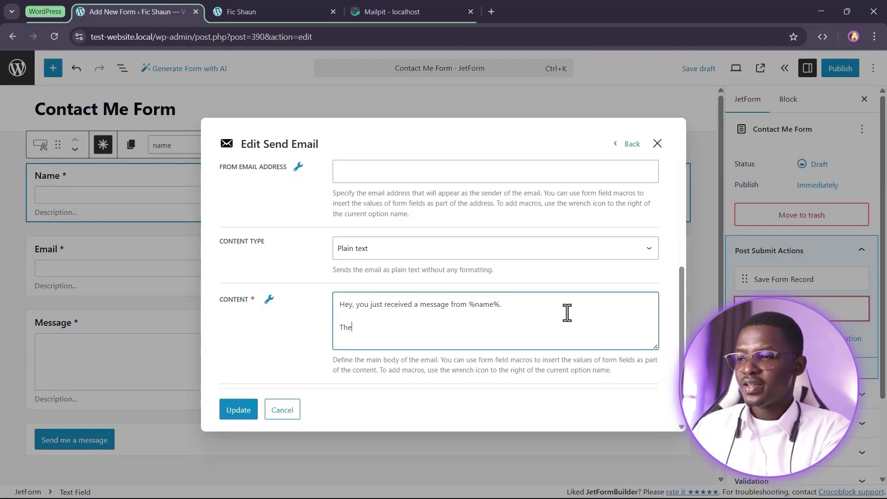
{"action": "type", "text": "y said:"}
{"action": "key", "text": "Return"}
{"action": "scroll", "coordinate": [567, 313], "scroll_direction": "down", "scroll_amount": 1}
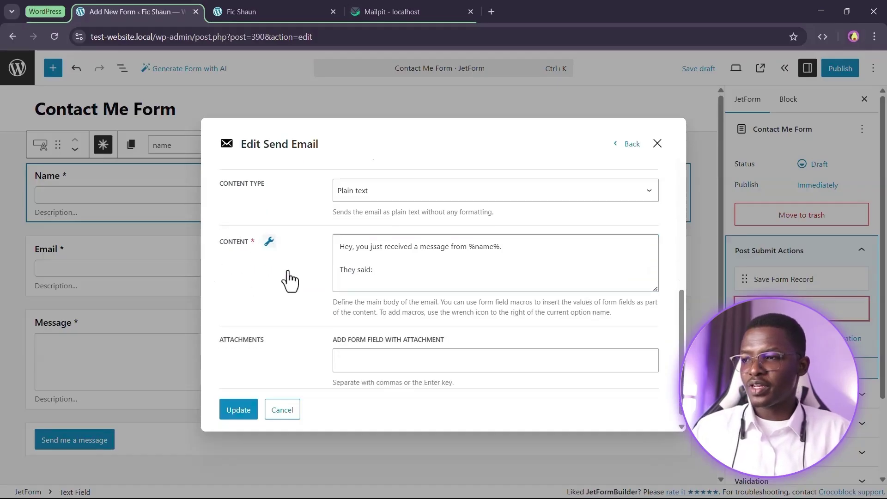
{"action": "left_click", "coordinate": [269, 242]}
{"action": "left_click", "coordinate": [269, 319]}
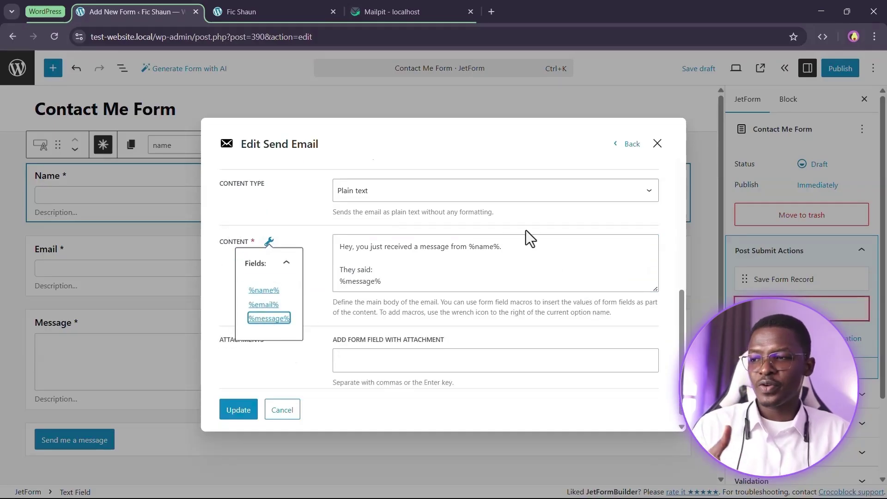
{"action": "left_click", "coordinate": [454, 278]}
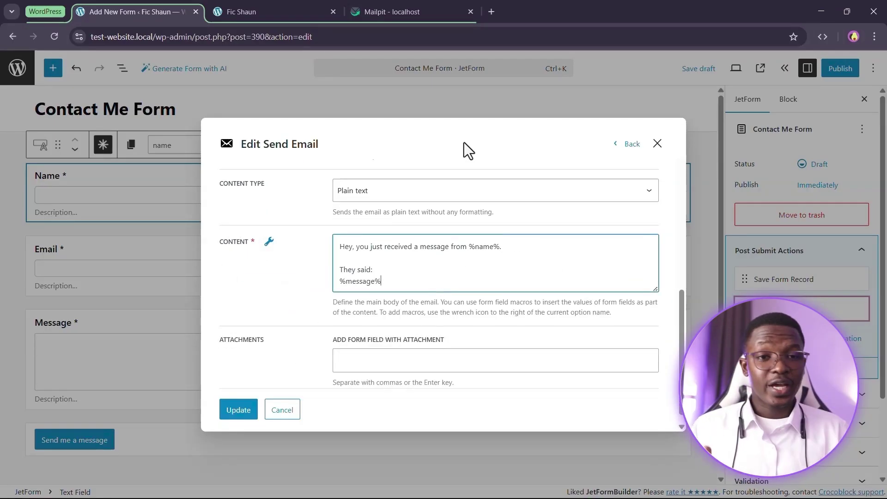
{"action": "scroll", "coordinate": [418, 262], "scroll_direction": "up", "scroll_amount": 1}
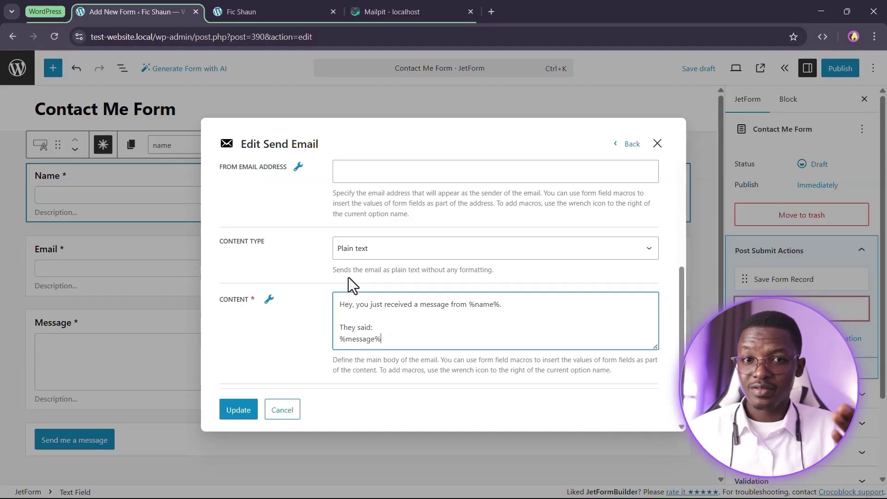
{"action": "scroll", "coordinate": [281, 322], "scroll_direction": "down", "scroll_amount": 2}
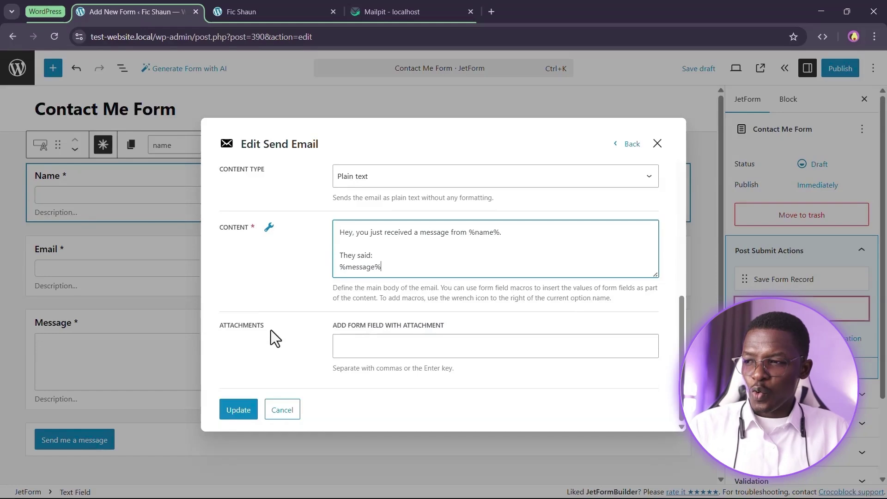
{"action": "left_click", "coordinate": [406, 351]}
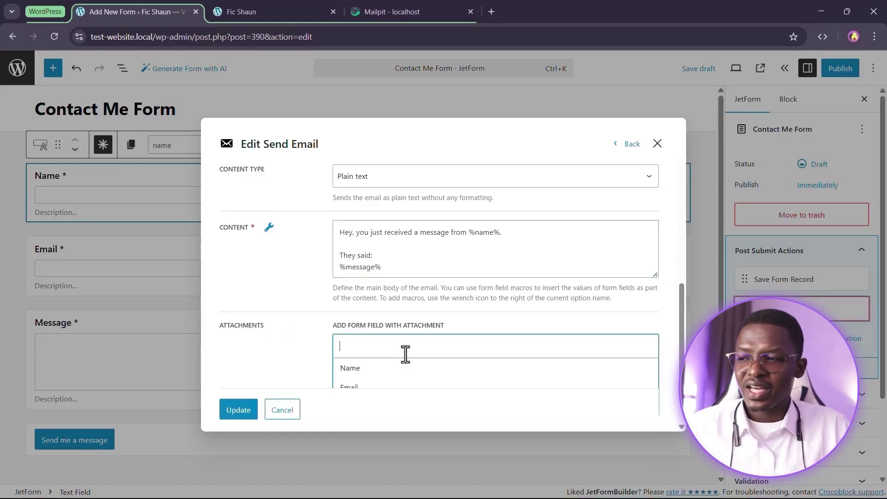
{"action": "left_click", "coordinate": [275, 350]}
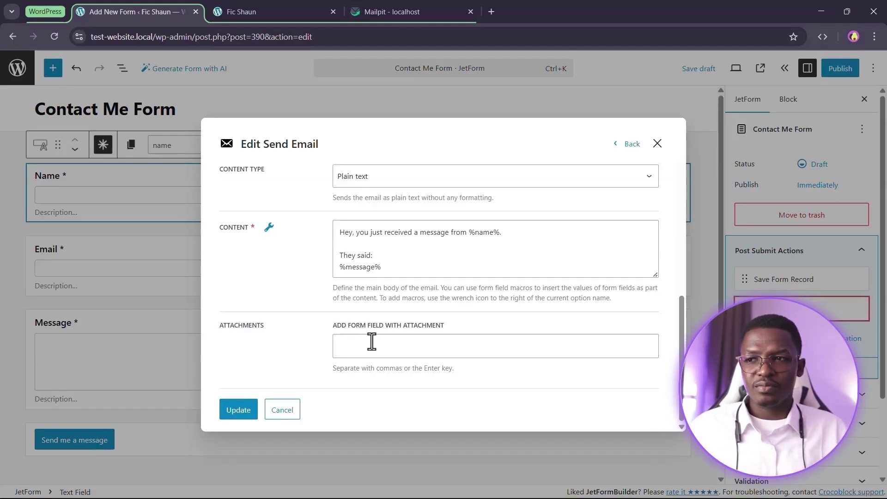
Update the Send Email action and collapse the Post Submit Actions panel
{"action": "left_click", "coordinate": [235, 416]}
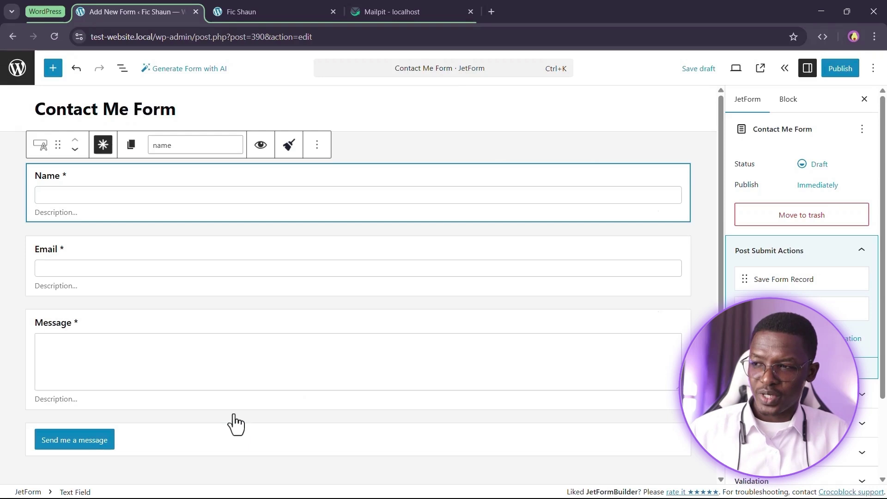
{"action": "left_click", "coordinate": [831, 258]}
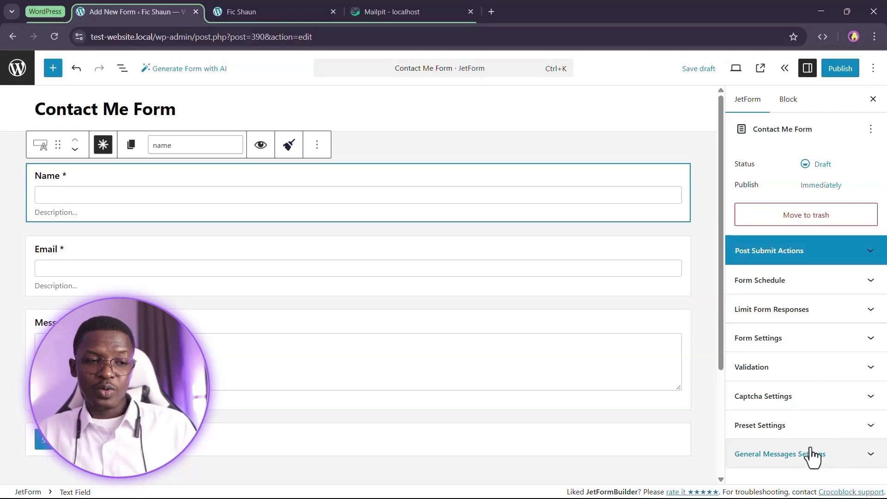
Replace the success message with 'Hey, I got your message. I will respond to you in a bit'
{"action": "left_click", "coordinate": [791, 463]}
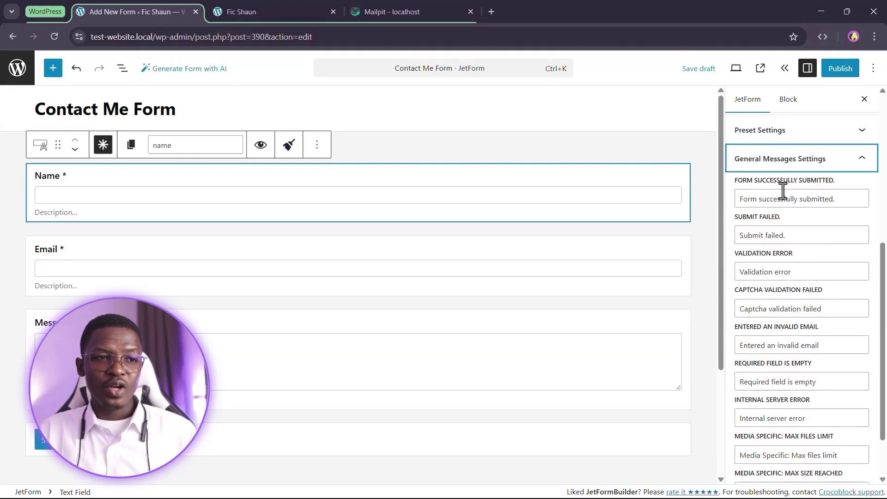
{"action": "triple_click", "coordinate": [794, 199]}
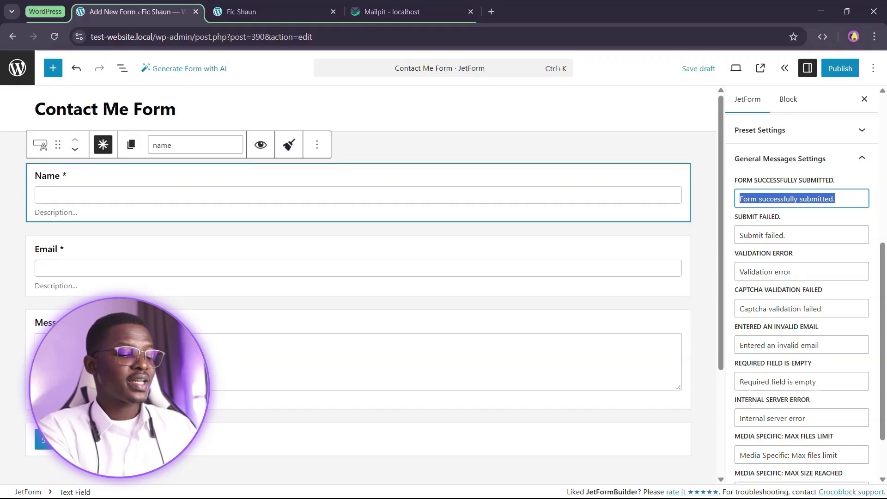
{"action": "type", "text": "Hey, I got "}
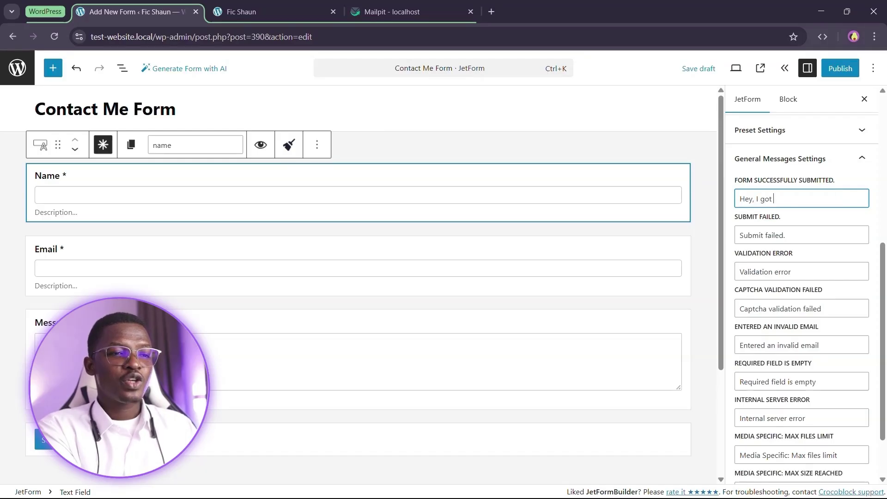
{"action": "type", "text": "your message. I we"}
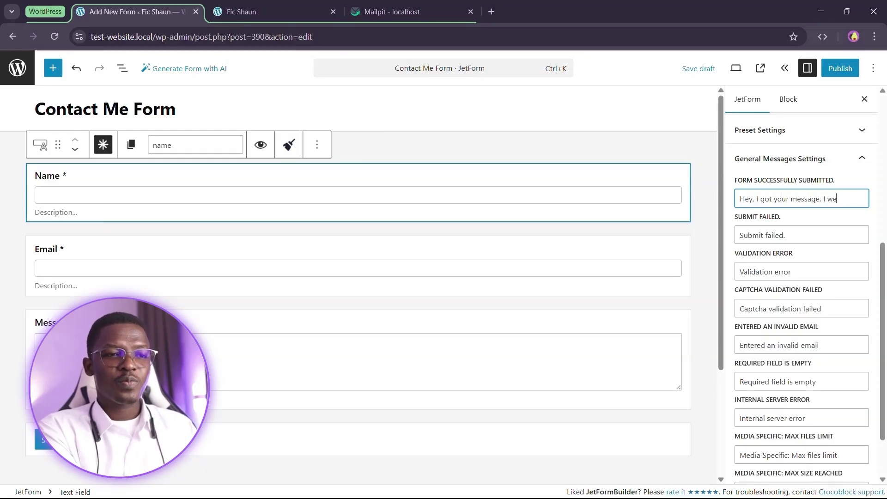
{"action": "key", "text": "BackSpace"}
{"action": "type", "text": "ill"}
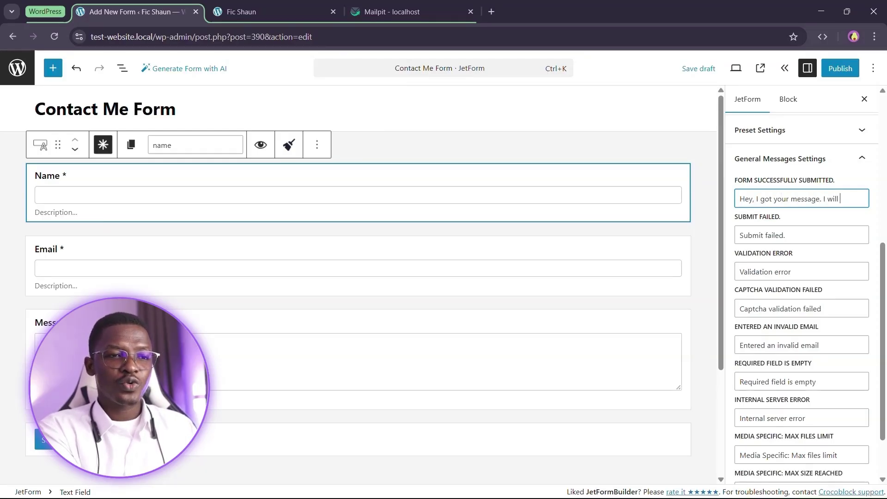
{"action": "type", "text": " respond to you"}
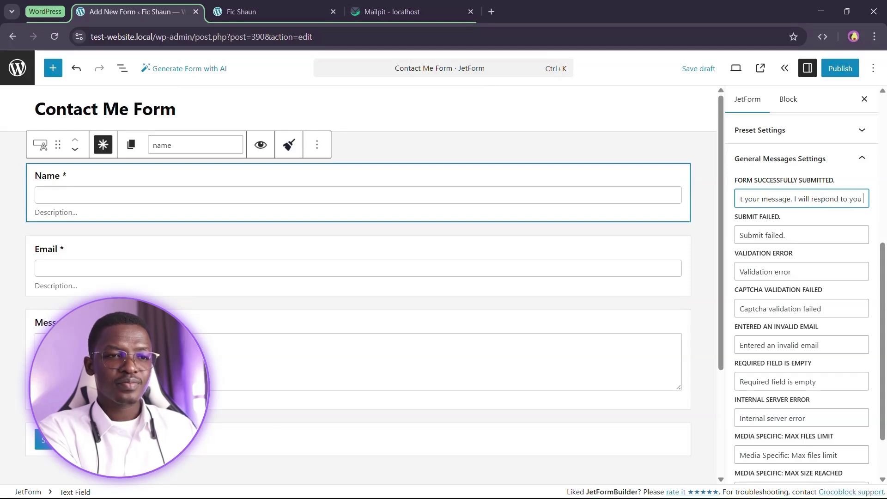
{"action": "type", "text": " in a bit."}
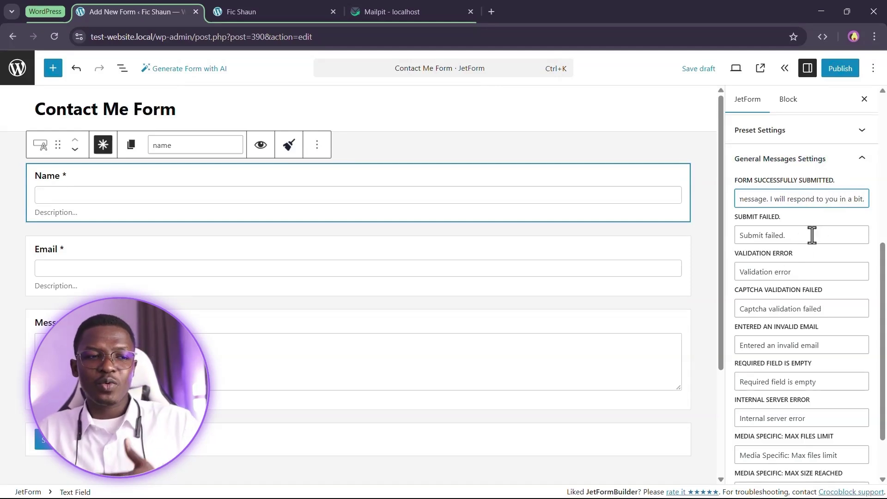
Review the submit failed, validation, captcha and invalid email messages, then collapse General Messages Settings
{"action": "left_click_drag", "start_coordinate": [813, 234], "coordinate": [733, 237]}
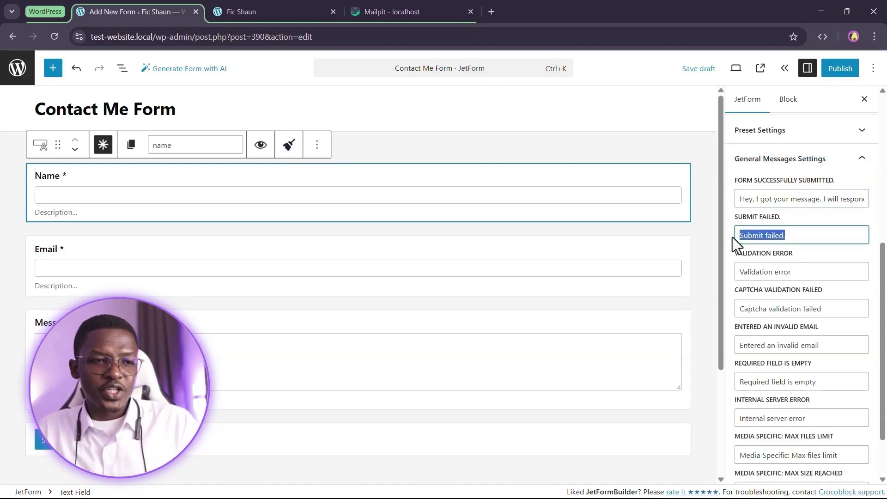
{"action": "left_click_drag", "start_coordinate": [804, 270], "coordinate": [736, 262]}
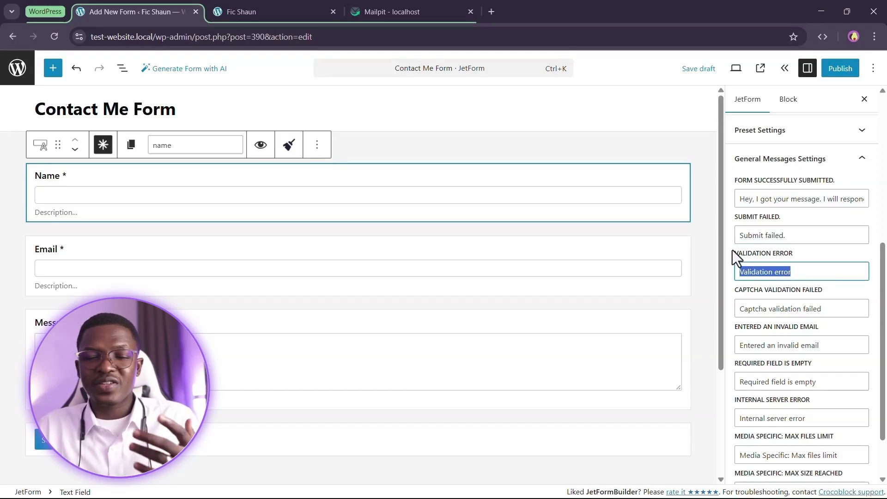
{"action": "left_click", "coordinate": [733, 250]}
{"action": "scroll", "coordinate": [800, 297], "scroll_direction": "down", "scroll_amount": 2}
{"action": "left_click_drag", "start_coordinate": [830, 252], "coordinate": [739, 265]}
{"action": "left_click_drag", "start_coordinate": [820, 288], "coordinate": [779, 311]}
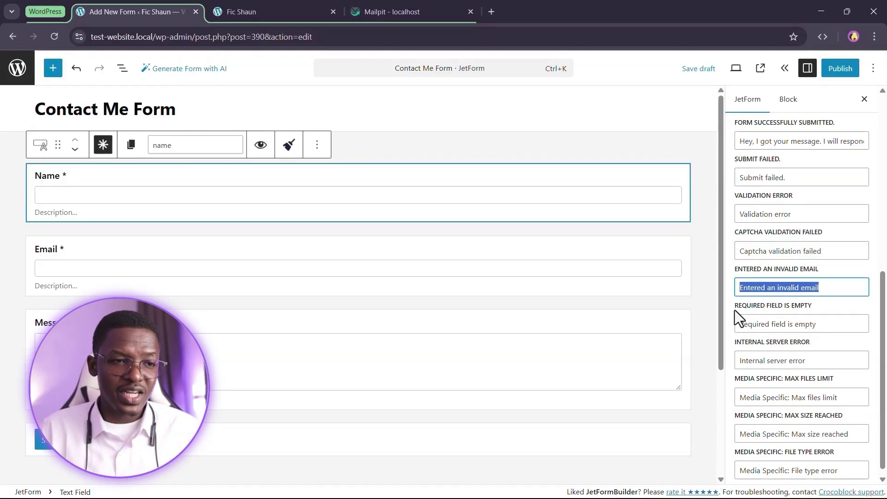
{"action": "scroll", "coordinate": [866, 297], "scroll_direction": "down", "scroll_amount": 1}
{"action": "left_click_drag", "start_coordinate": [820, 314], "coordinate": [736, 304]}
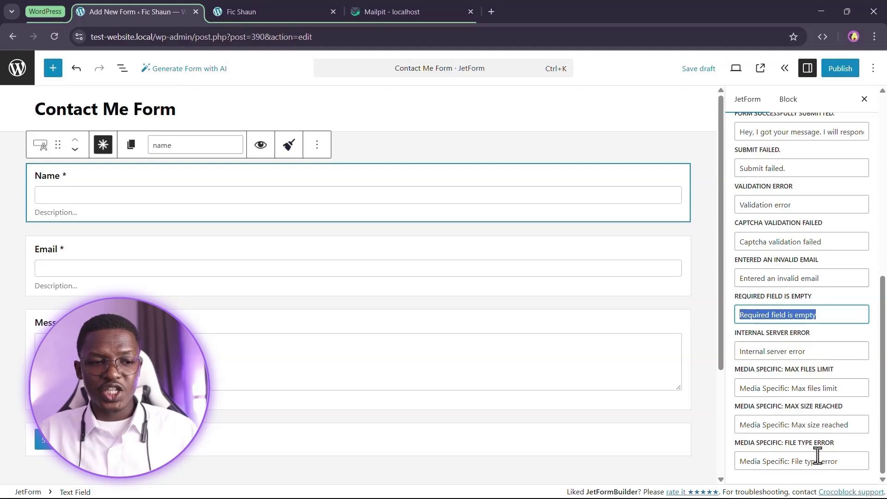
{"action": "scroll", "coordinate": [851, 391], "scroll_direction": "up", "scroll_amount": 6}
{"action": "left_click", "coordinate": [855, 383]}
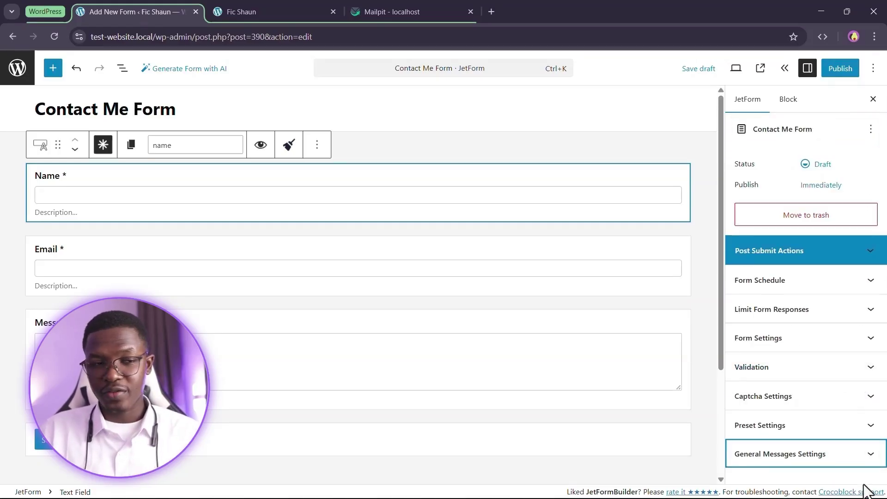
{"action": "left_click", "coordinate": [804, 429]}
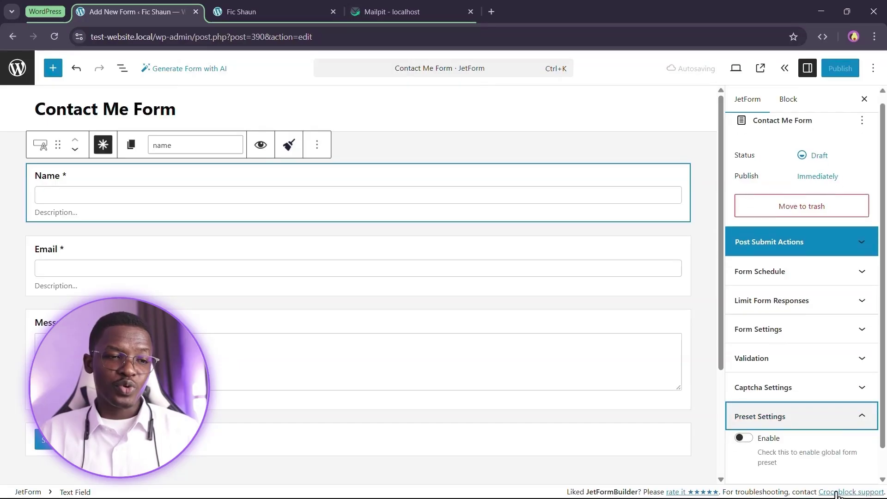
{"action": "scroll", "coordinate": [786, 439], "scroll_direction": "down", "scroll_amount": 1}
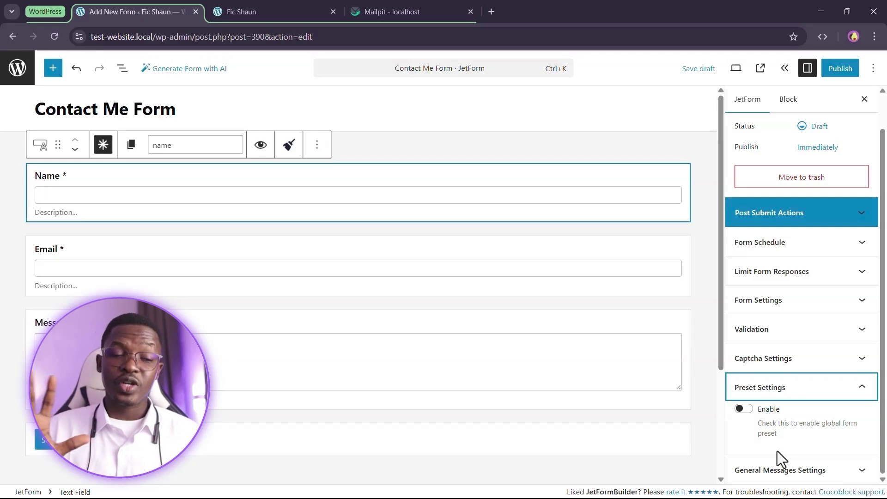
{"action": "left_click", "coordinate": [810, 396]}
{"action": "left_click", "coordinate": [792, 403]}
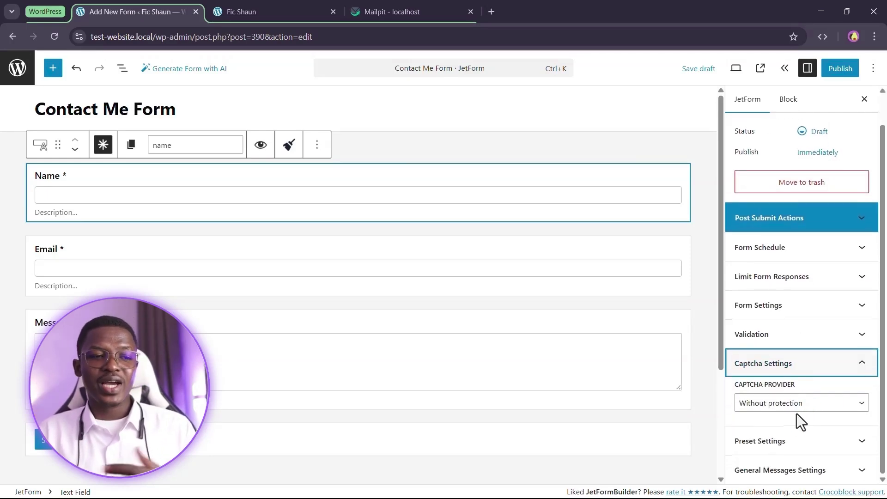
{"action": "left_click", "coordinate": [792, 407]}
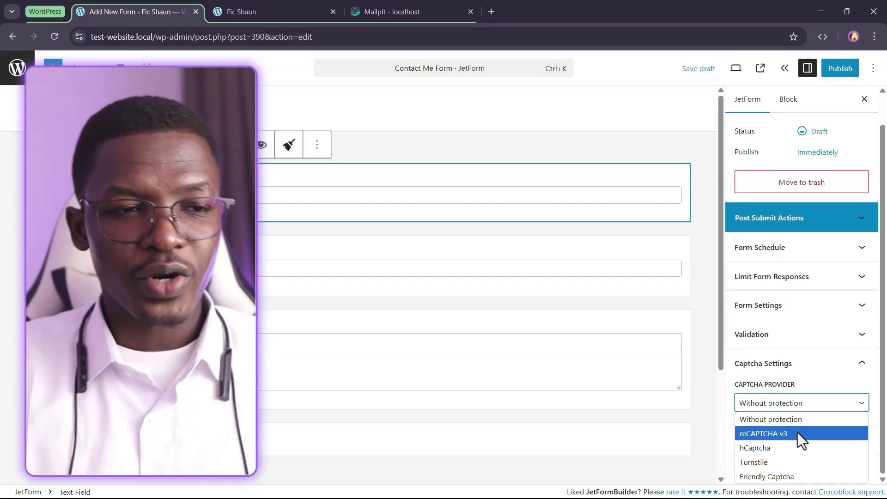
{"action": "left_click", "coordinate": [814, 408]}
{"action": "left_click", "coordinate": [828, 370]}
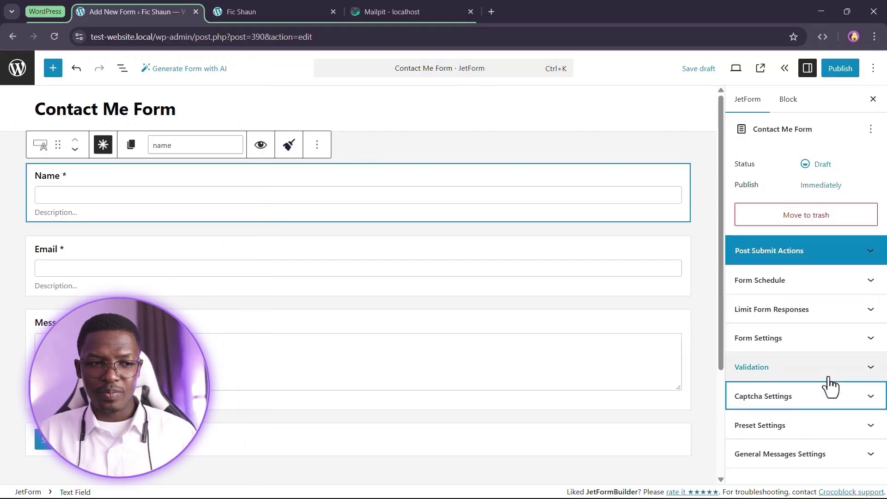
Expand the Validation section showing form safety enabled and Default validation type
{"action": "left_click", "coordinate": [829, 334]}
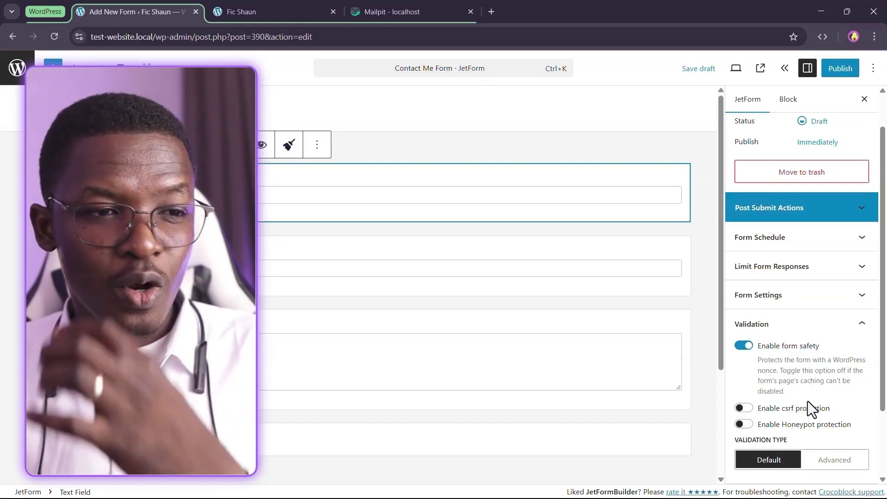
Try Advanced validation and its messages editor, cancel, and revert to Default validation
{"action": "scroll", "coordinate": [813, 384], "scroll_direction": "down", "scroll_amount": 1}
{"action": "scroll", "coordinate": [813, 384], "scroll_direction": "down", "scroll_amount": 2}
{"action": "left_click", "coordinate": [834, 376]}
{"action": "left_click", "coordinate": [769, 373]}
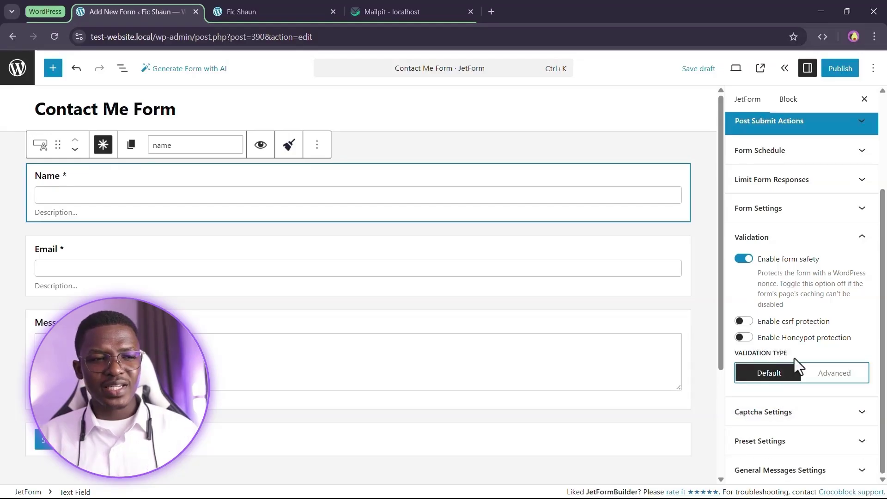
{"action": "left_click", "coordinate": [838, 376]}
{"action": "left_click", "coordinate": [797, 396]}
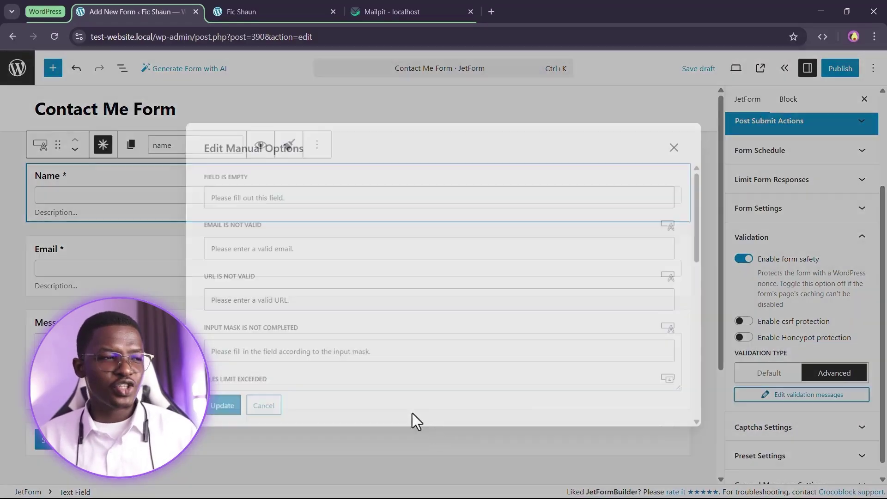
{"action": "scroll", "coordinate": [278, 278], "scroll_direction": "down", "scroll_amount": 2}
{"action": "scroll", "coordinate": [346, 317], "scroll_direction": "down", "scroll_amount": 2}
{"action": "scroll", "coordinate": [366, 323], "scroll_direction": "up", "scroll_amount": 4}
{"action": "left_click", "coordinate": [258, 411]}
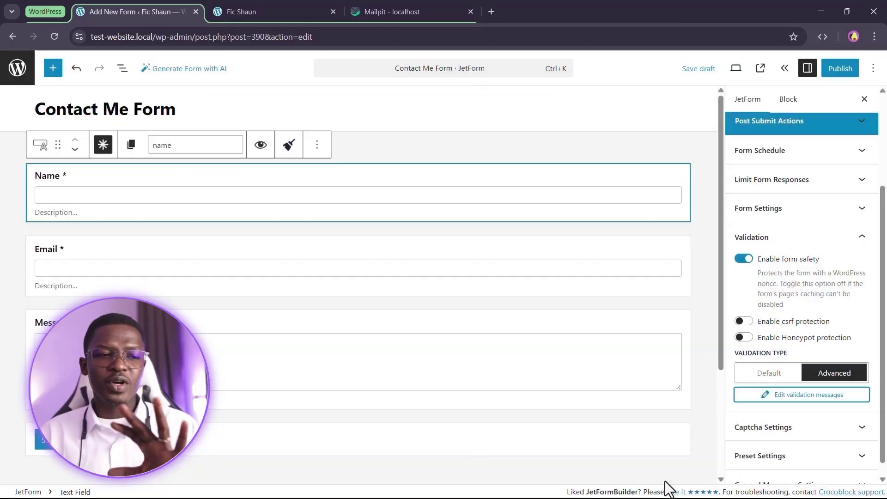
{"action": "left_click", "coordinate": [785, 377]}
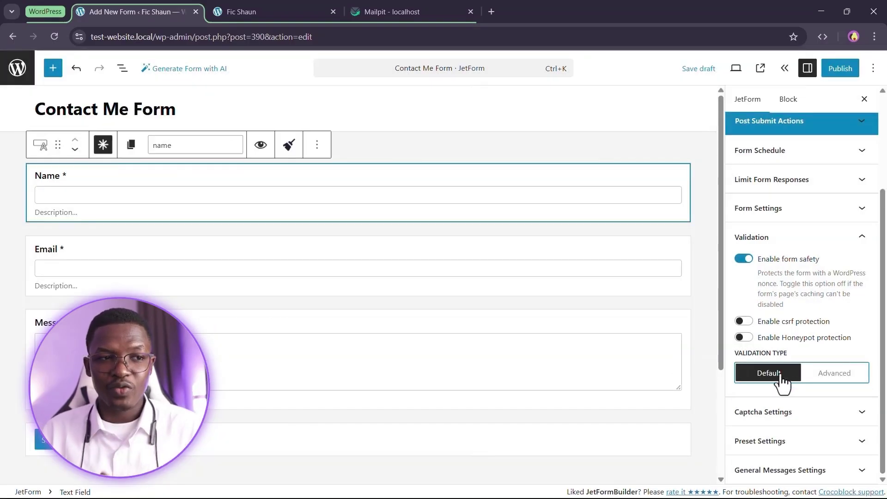
Collapse Validation and expand Form Settings to view the Fields Layout options
{"action": "left_click", "coordinate": [815, 241]}
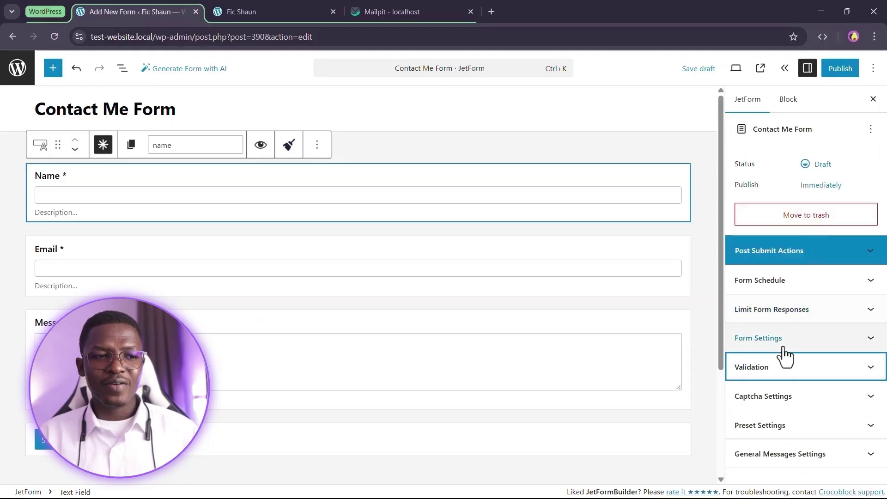
{"action": "left_click", "coordinate": [787, 339]}
{"action": "left_click", "coordinate": [819, 226]}
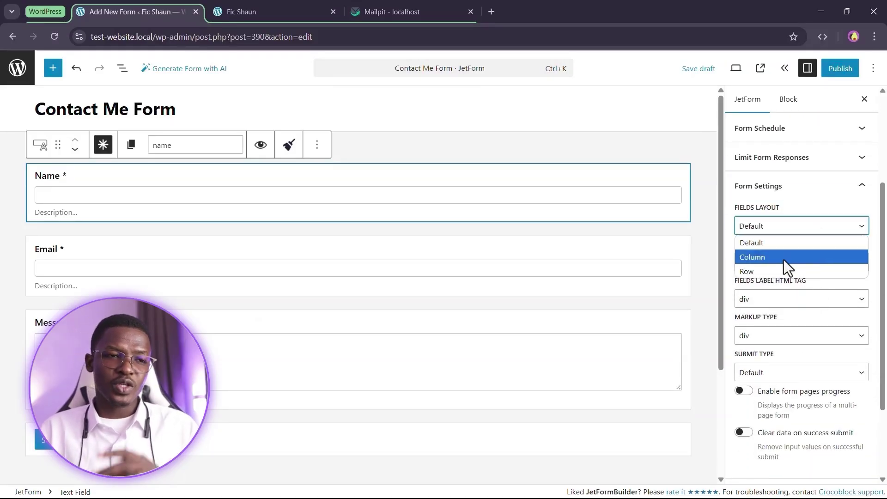
Keep Default fields layout and div markup, and set the Fields Label HTML Tag to label
{"action": "left_click", "coordinate": [789, 210]}
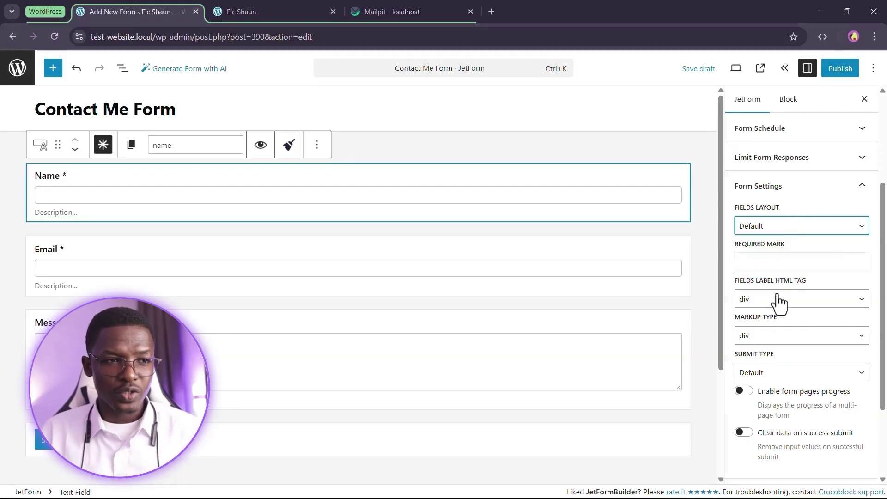
{"action": "left_click", "coordinate": [774, 262]}
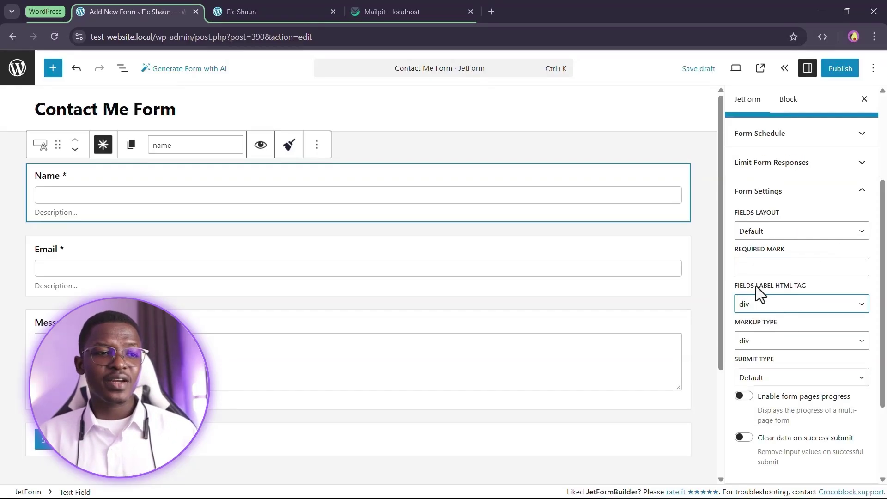
{"action": "left_click", "coordinate": [784, 306]}
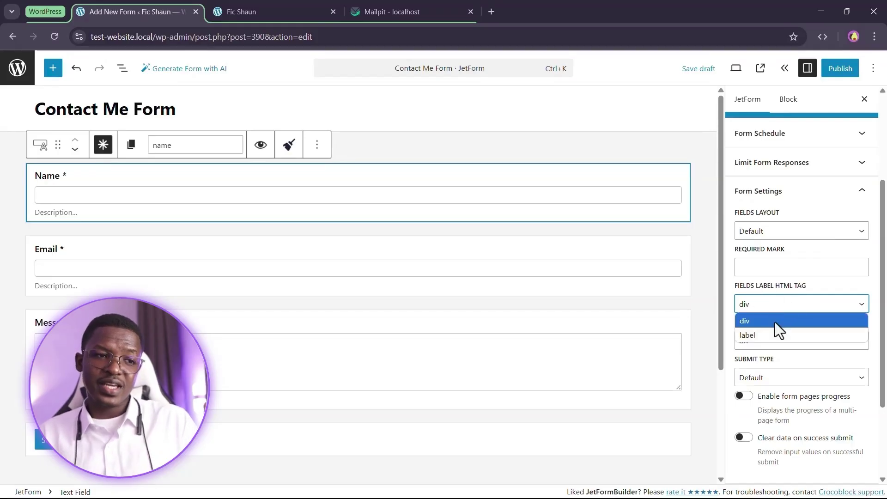
{"action": "left_click", "coordinate": [775, 334]}
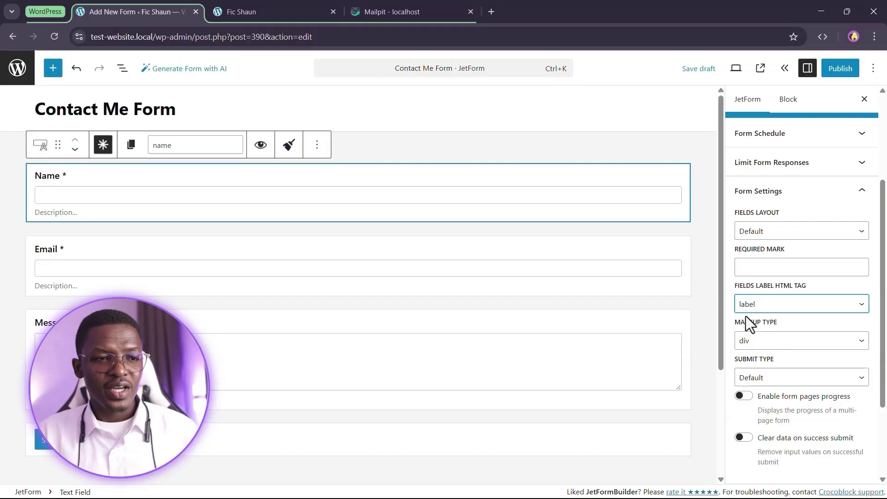
{"action": "left_click", "coordinate": [781, 342]}
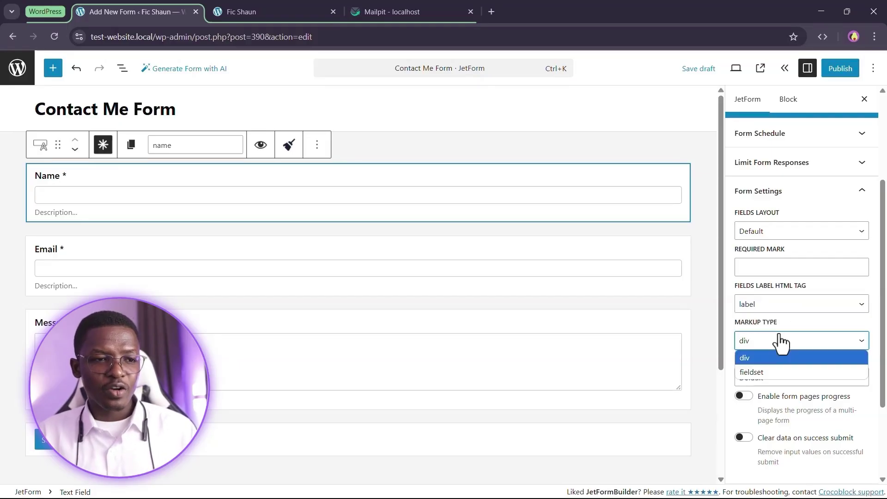
{"action": "left_click", "coordinate": [756, 359]}
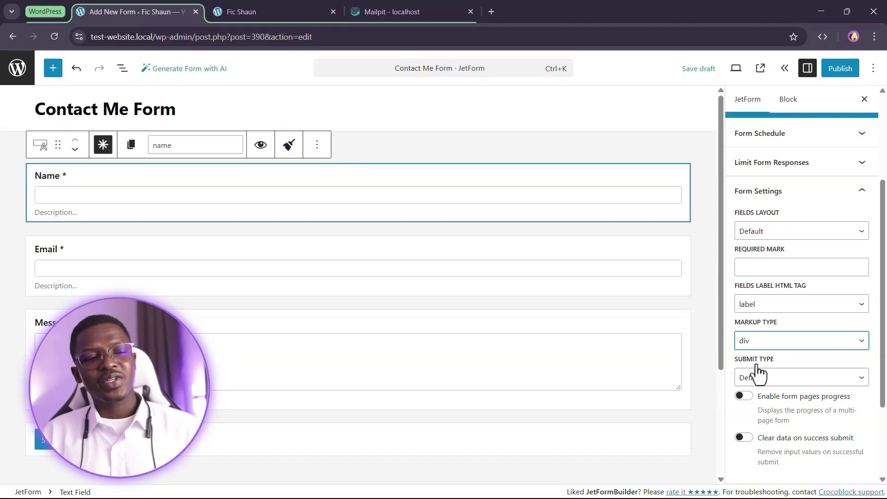
{"action": "scroll", "coordinate": [786, 372], "scroll_direction": "down", "scroll_amount": 3}
{"action": "left_click", "coordinate": [791, 263]}
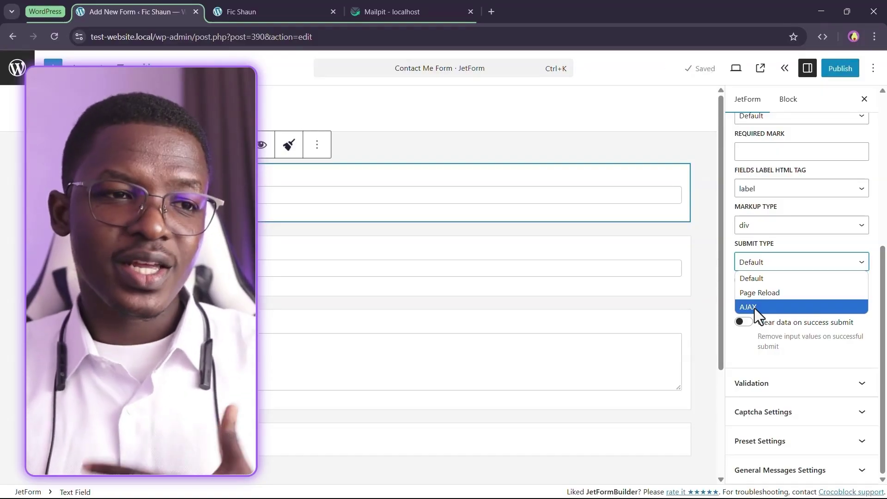
Set Submit Type to AJAX and switch on Clear data on success submit
{"action": "left_click", "coordinate": [755, 308]}
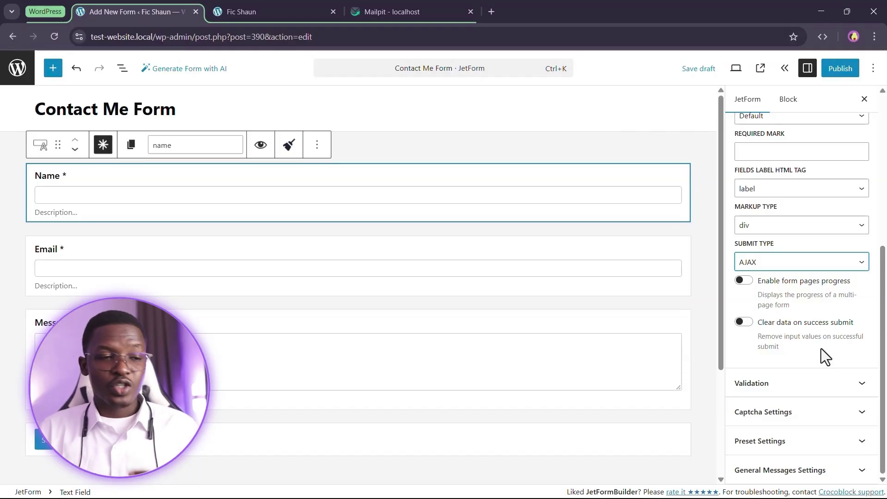
{"action": "left_click", "coordinate": [743, 324]}
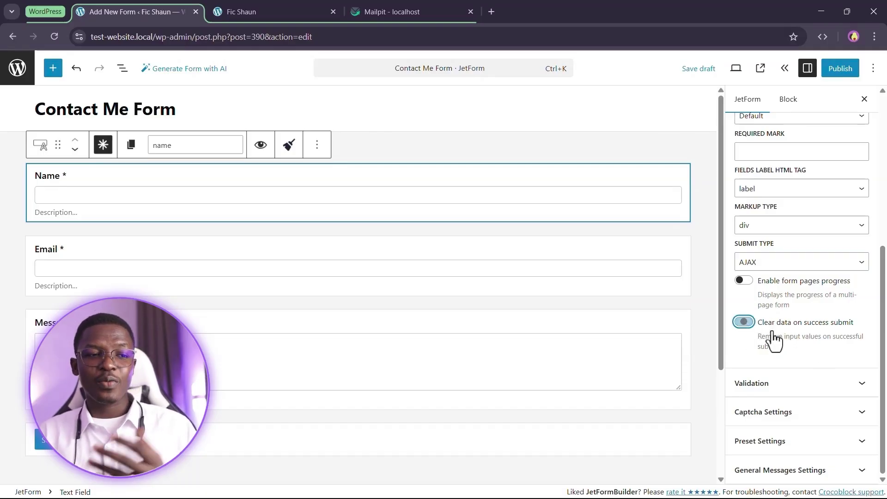
{"action": "scroll", "coordinate": [815, 359], "scroll_direction": "up", "scroll_amount": 3}
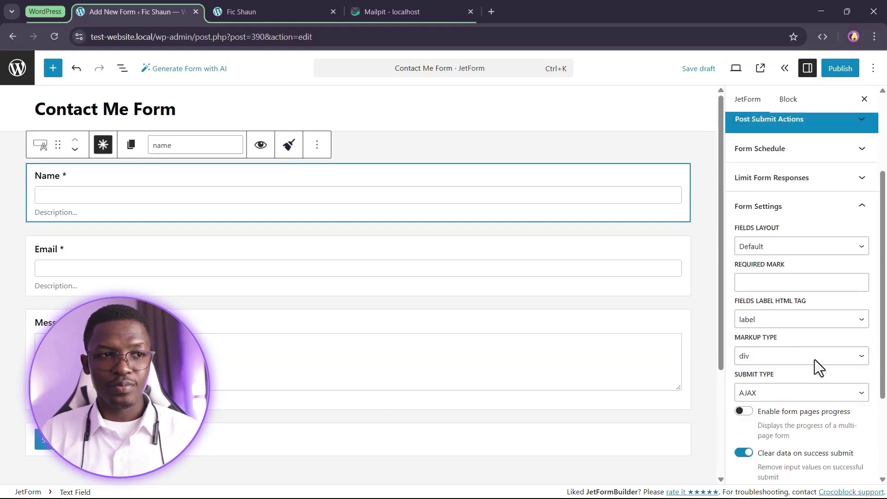
{"action": "scroll", "coordinate": [829, 333], "scroll_direction": "down", "scroll_amount": 2}
{"action": "scroll", "coordinate": [828, 327], "scroll_direction": "up", "scroll_amount": 2}
{"action": "scroll", "coordinate": [828, 324], "scroll_direction": "down", "scroll_amount": 2}
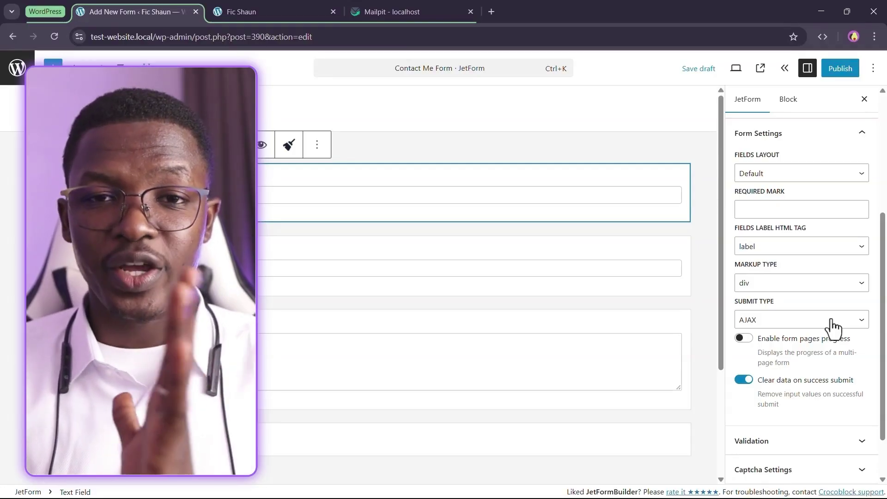
Collapse Form Settings and look over the Limit Form Responses and Form Schedule sections
{"action": "scroll", "coordinate": [832, 327], "scroll_direction": "up", "scroll_amount": 4}
{"action": "left_click", "coordinate": [818, 310]}
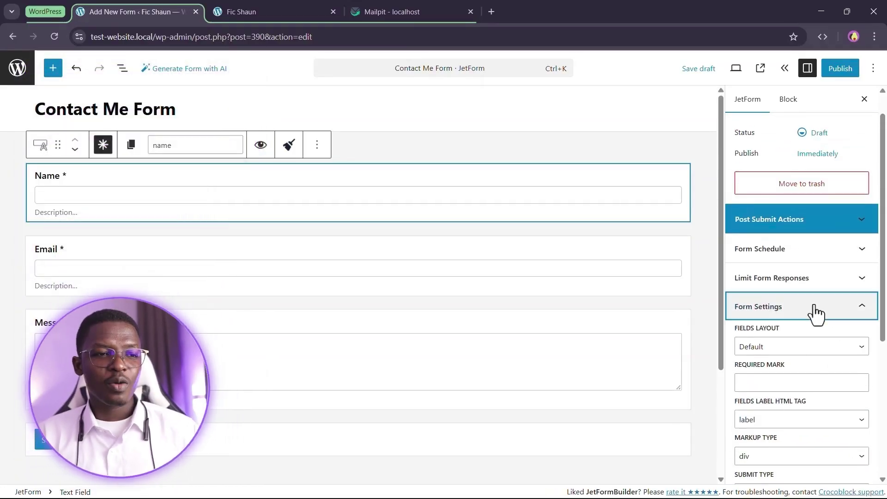
{"action": "left_click", "coordinate": [816, 314]}
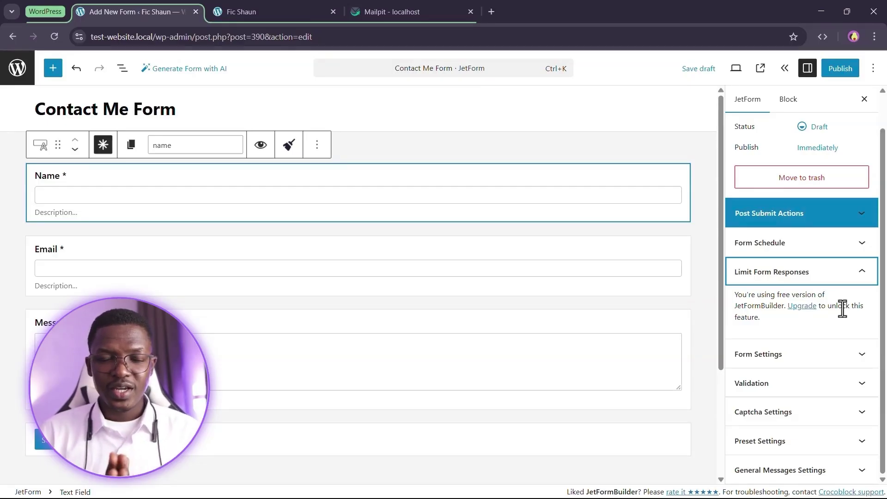
{"action": "left_click", "coordinate": [844, 278]}
{"action": "left_click", "coordinate": [840, 282]}
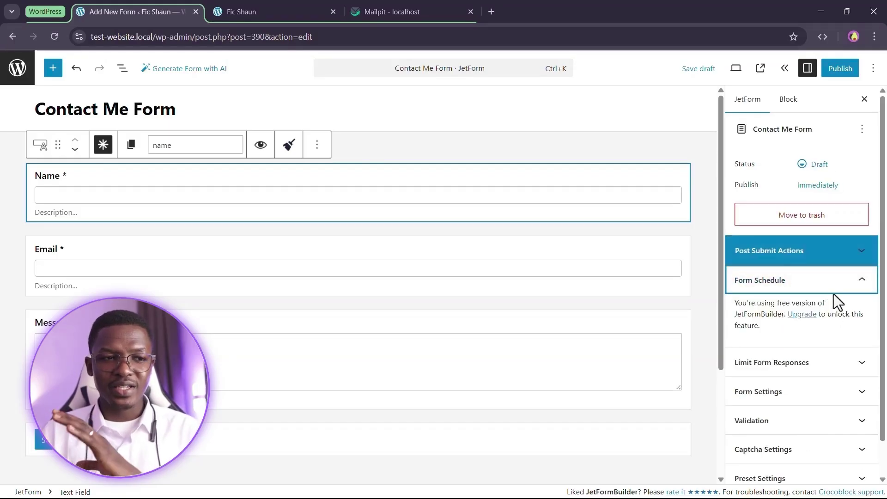
{"action": "left_click", "coordinate": [842, 285]}
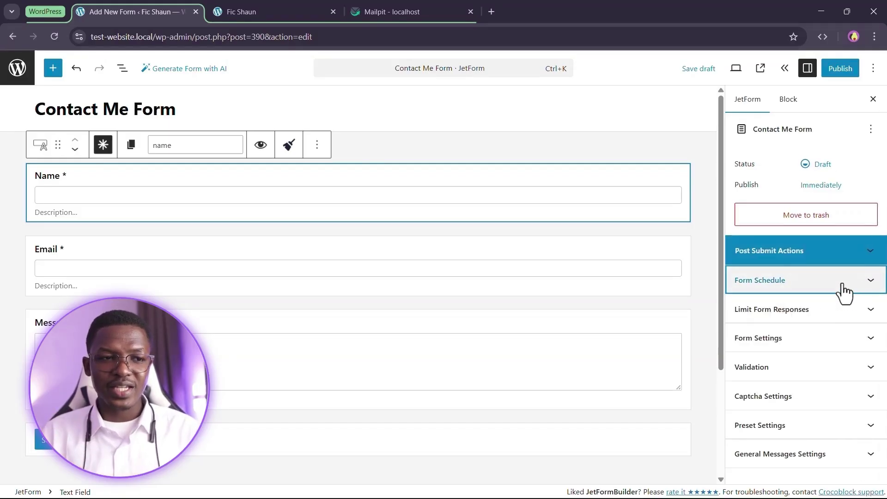
{"action": "left_click", "coordinate": [793, 286]}
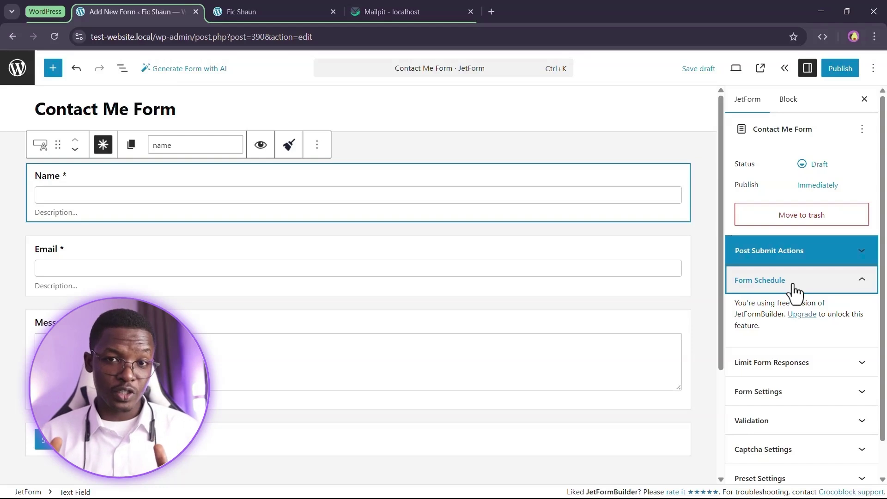
Recheck Limit Form Responses, show the Save Form Record and Send Email actions, and start publishing
{"action": "left_click", "coordinate": [804, 365]}
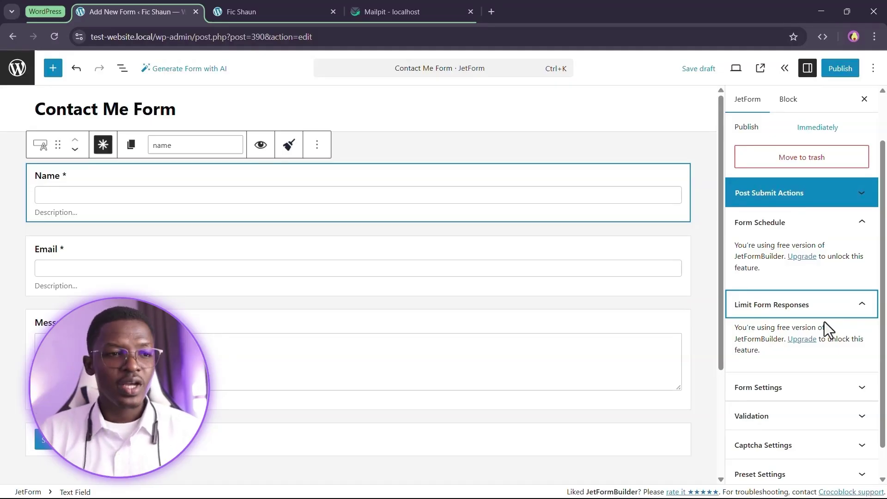
{"action": "left_click", "coordinate": [831, 307]}
{"action": "left_click", "coordinate": [823, 261]}
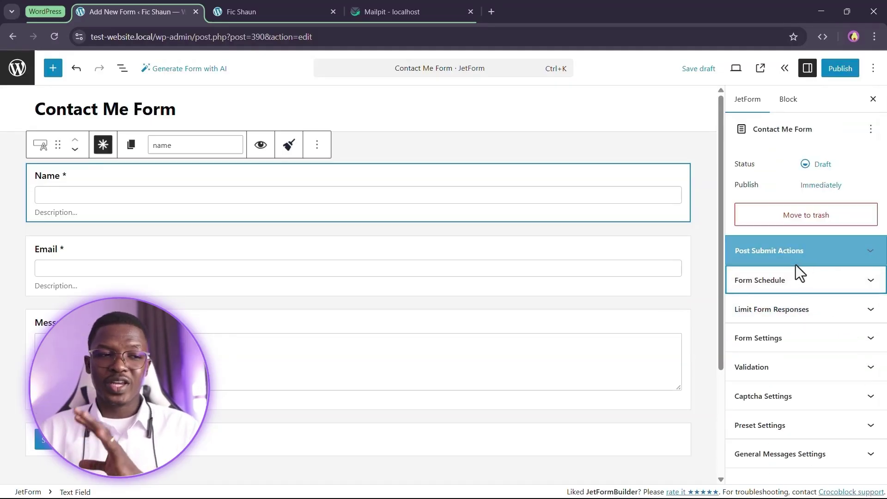
{"action": "left_click", "coordinate": [806, 260]}
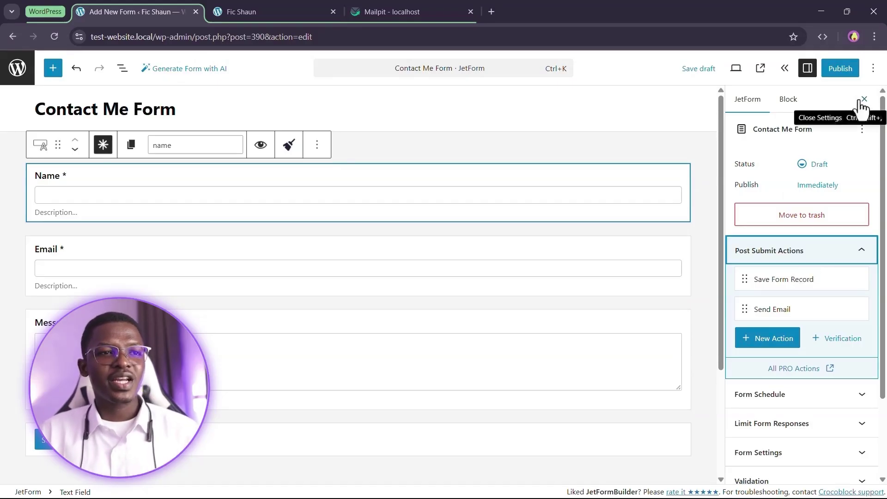
{"action": "left_click", "coordinate": [835, 71]}
Confirm publishing the Contact Me Form, then deselect the Name field block
{"action": "left_click", "coordinate": [843, 69]}
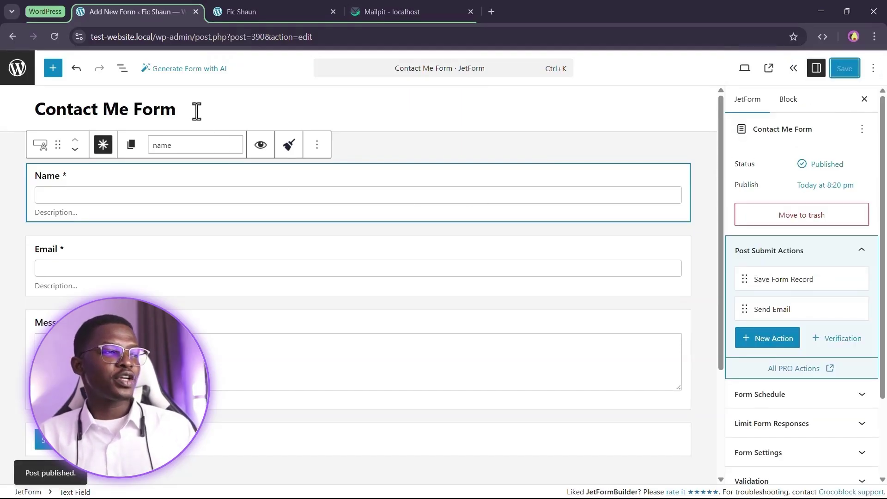
{"action": "left_click_drag", "start_coordinate": [196, 111], "coordinate": [67, 117]}
{"action": "left_click", "coordinate": [8, 127]}
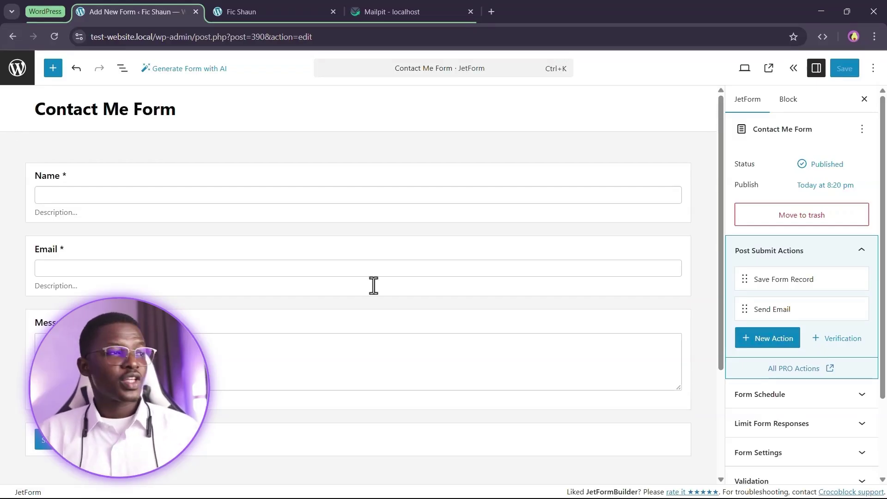
Open the homepage's Edit with Elementor link in a new tab and view its Contact Me section
{"action": "left_click", "coordinate": [283, 11]}
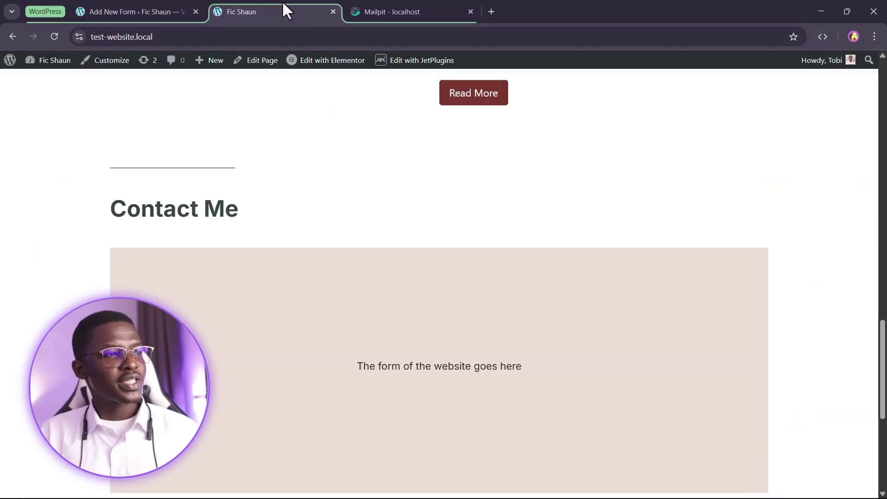
{"action": "right_click", "coordinate": [318, 64]}
{"action": "left_click", "coordinate": [352, 75]}
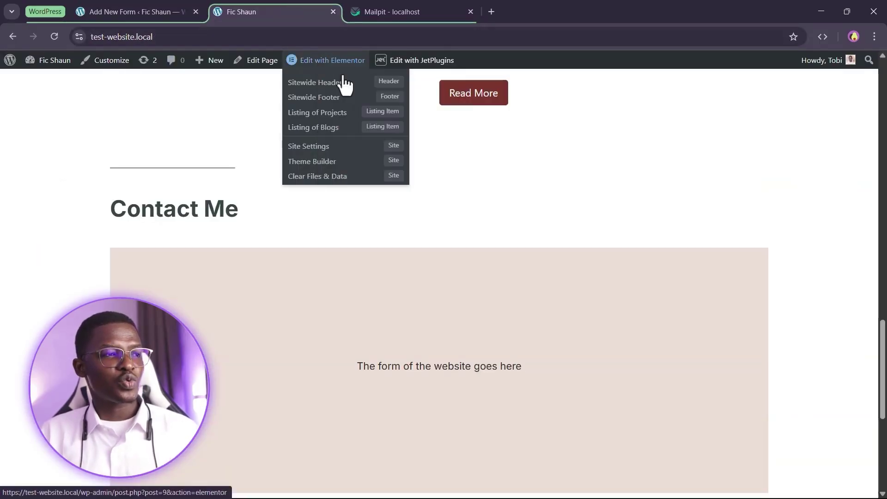
{"action": "scroll", "coordinate": [440, 233], "scroll_direction": "down", "scroll_amount": 3}
{"action": "scroll", "coordinate": [602, 203], "scroll_direction": "up", "scroll_amount": 1}
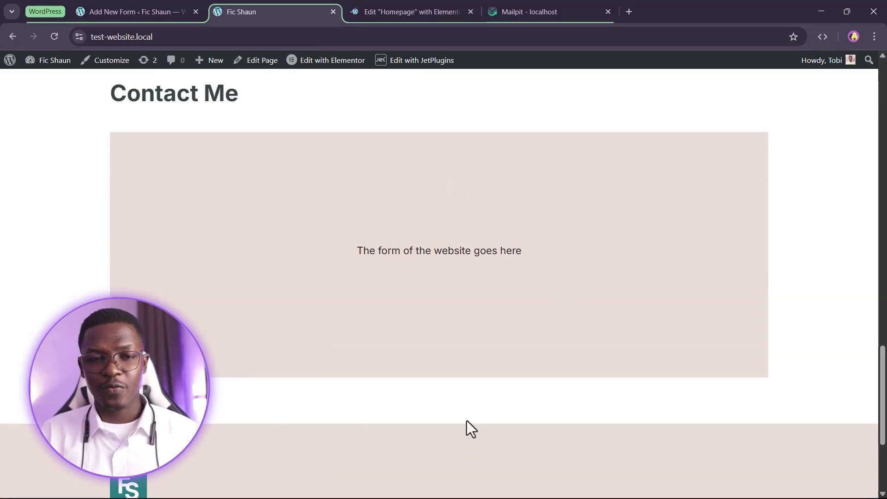
{"action": "left_click", "coordinate": [416, 10]}
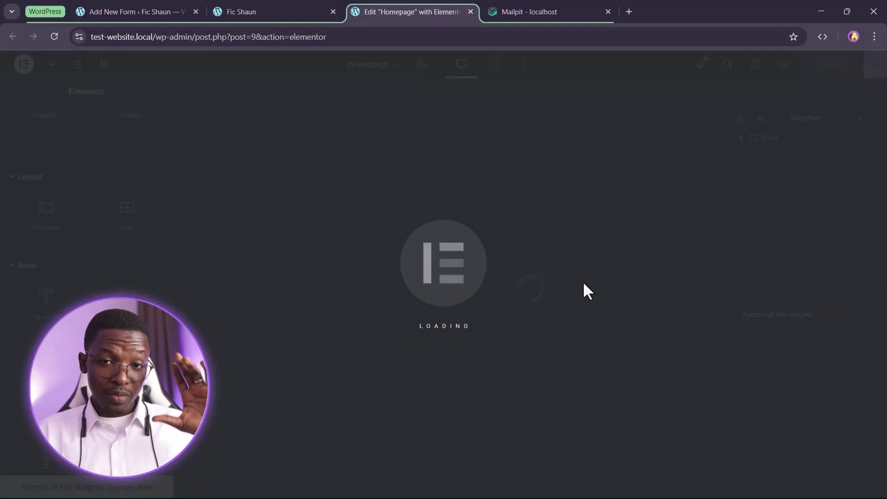
{"action": "scroll", "coordinate": [584, 283], "scroll_direction": "down", "scroll_amount": 7}
{"action": "scroll", "coordinate": [575, 352], "scroll_direction": "up", "scroll_amount": 2}
{"action": "scroll", "coordinate": [566, 301], "scroll_direction": "up", "scroll_amount": 3}
{"action": "scroll", "coordinate": [563, 281], "scroll_direction": "down", "scroll_amount": 12}
{"action": "scroll", "coordinate": [558, 289], "scroll_direction": "up", "scroll_amount": 4}
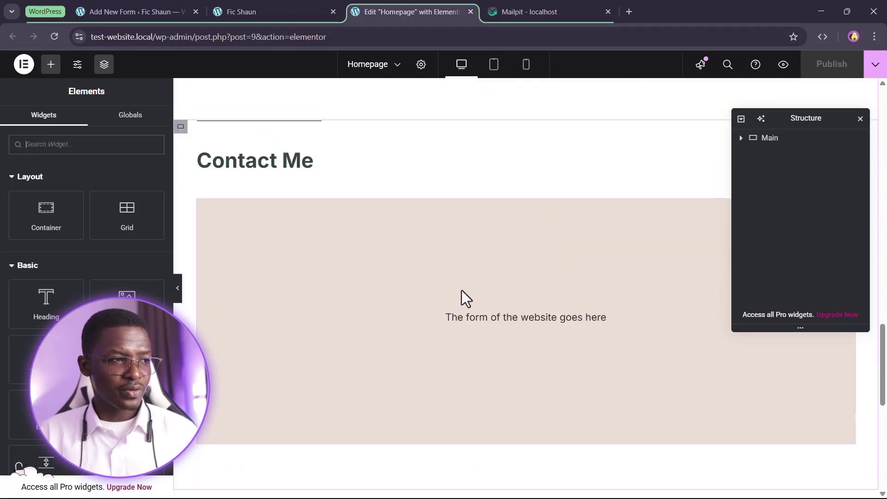
Delete the placeholder Text Editor block from the Contact section
{"action": "left_click", "coordinate": [444, 265]}
{"action": "right_click", "coordinate": [415, 229]}
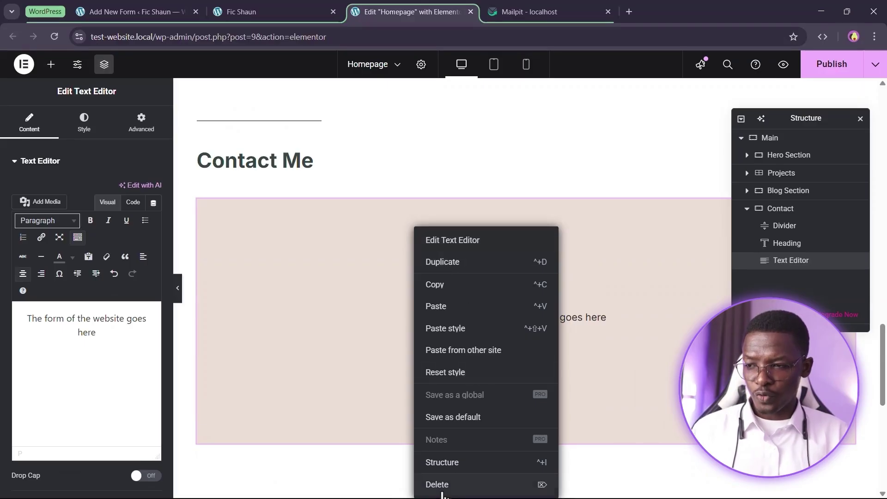
{"action": "key", "text": "Delete"}
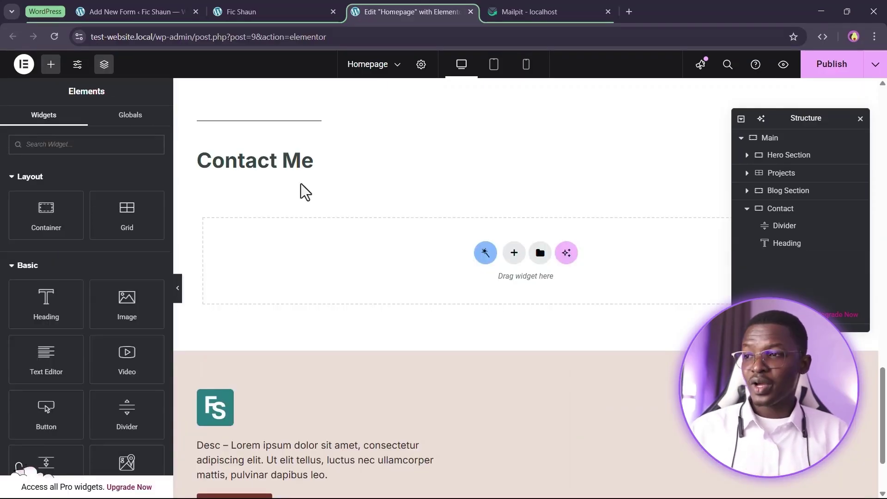
Place a JetForm widget under the Contact Me heading showing the Contact Me Form, then search widgets for 'form'
{"action": "left_click", "coordinate": [265, 169]}
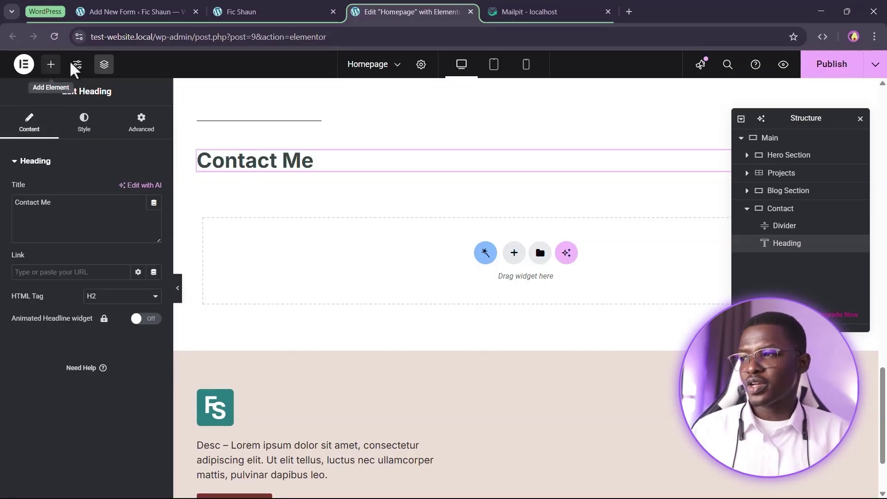
{"action": "left_click", "coordinate": [50, 64]}
{"action": "type", "text": "jet"}
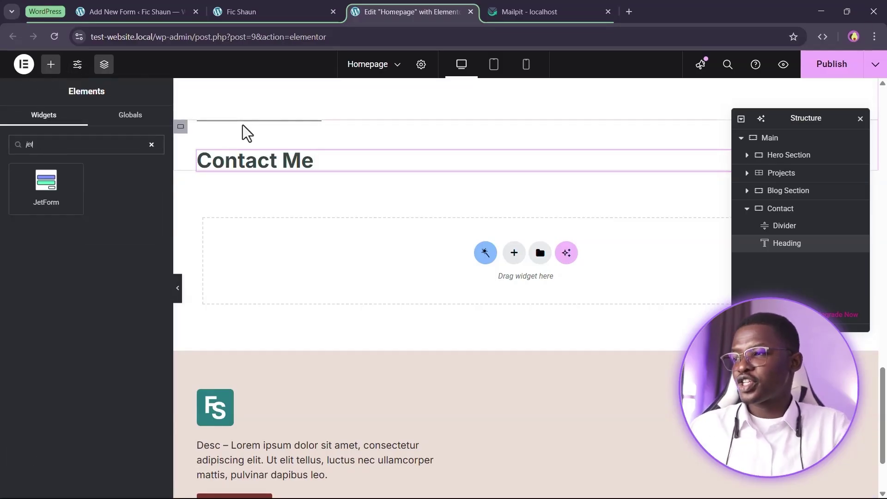
{"action": "left_click_drag", "start_coordinate": [69, 183], "coordinate": [264, 162]}
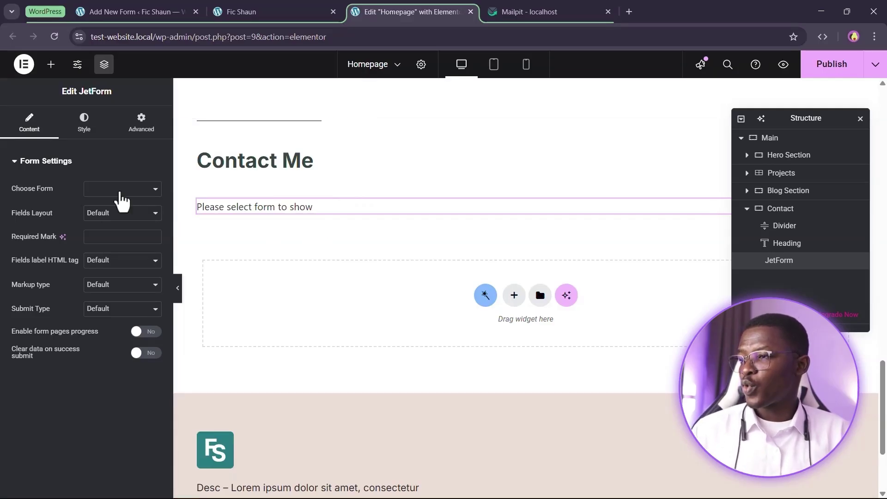
{"action": "left_click", "coordinate": [121, 198]}
{"action": "left_click", "coordinate": [95, 206]}
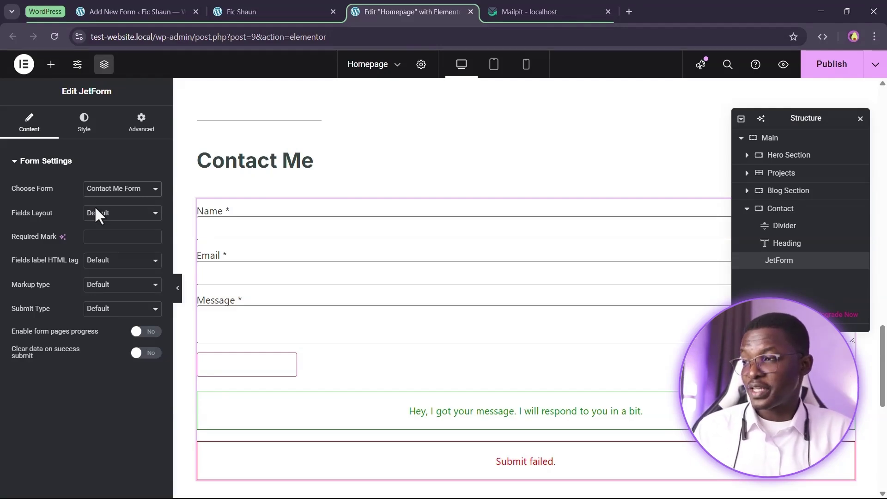
{"action": "left_click", "coordinate": [50, 65]}
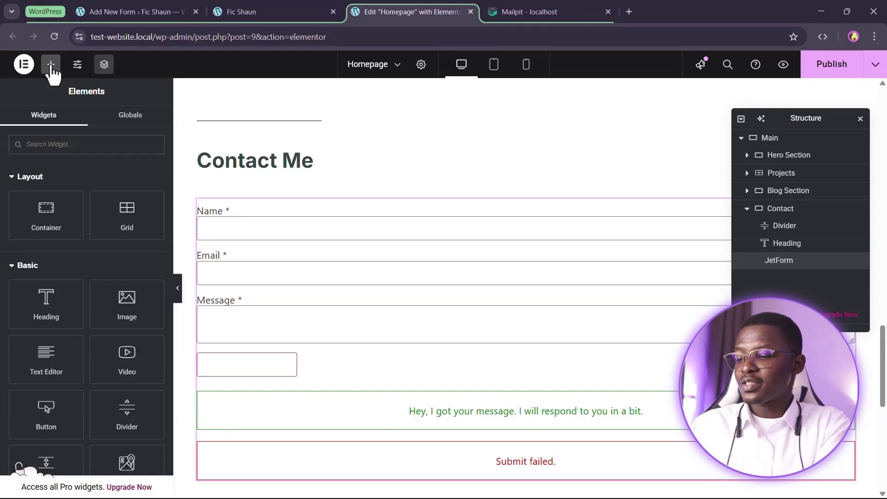
{"action": "type", "text": "form"}
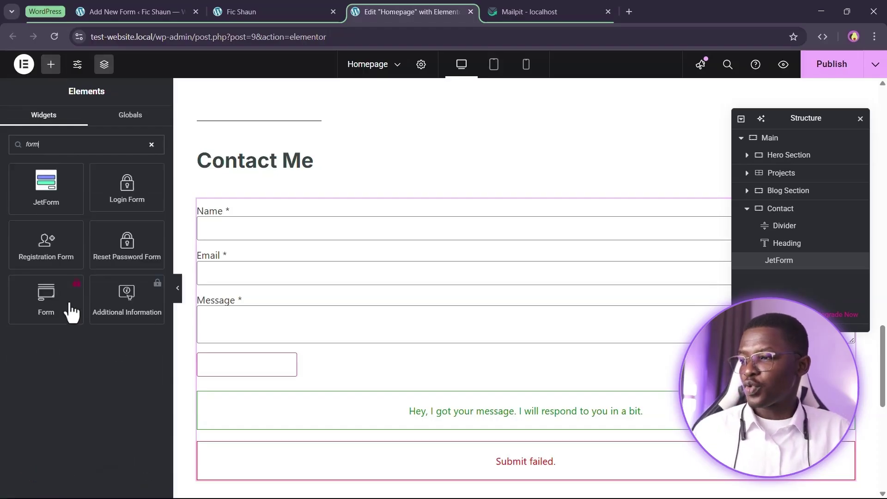
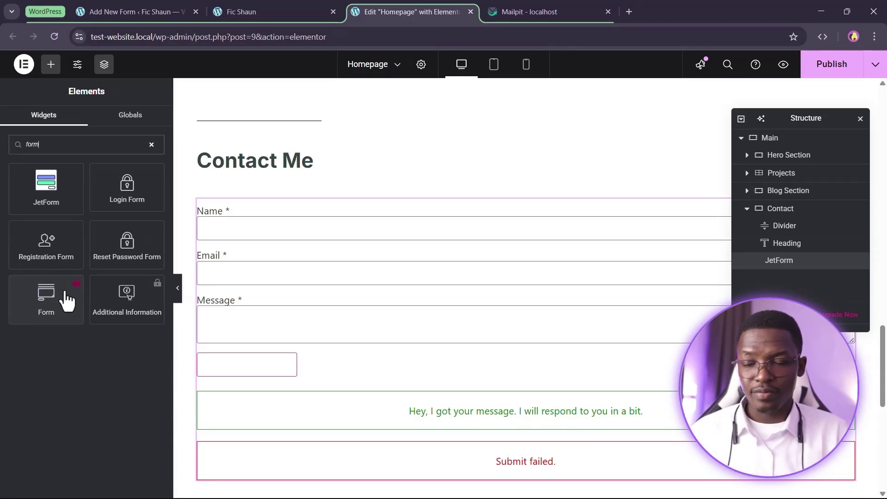
Select the Contact Me Form widget and check its Name, Email and Message fields in the preview
{"action": "left_click", "coordinate": [374, 236]}
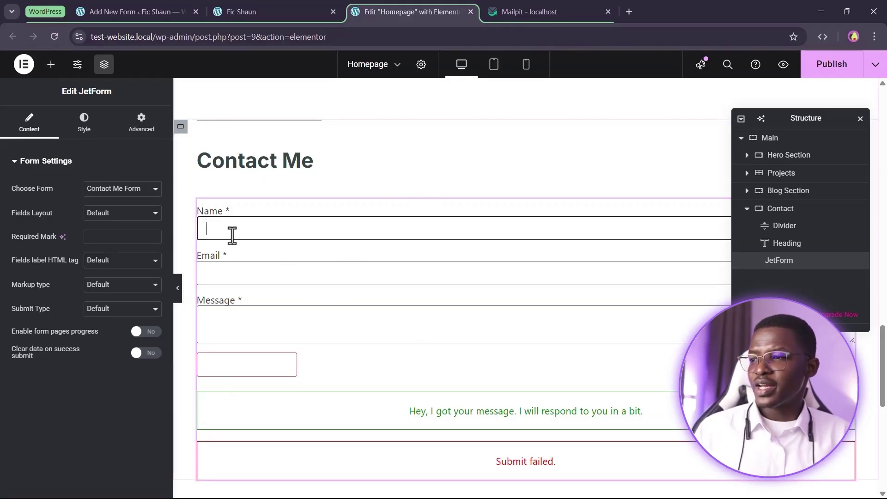
{"action": "left_click", "coordinate": [235, 280]}
{"action": "left_click", "coordinate": [237, 326]}
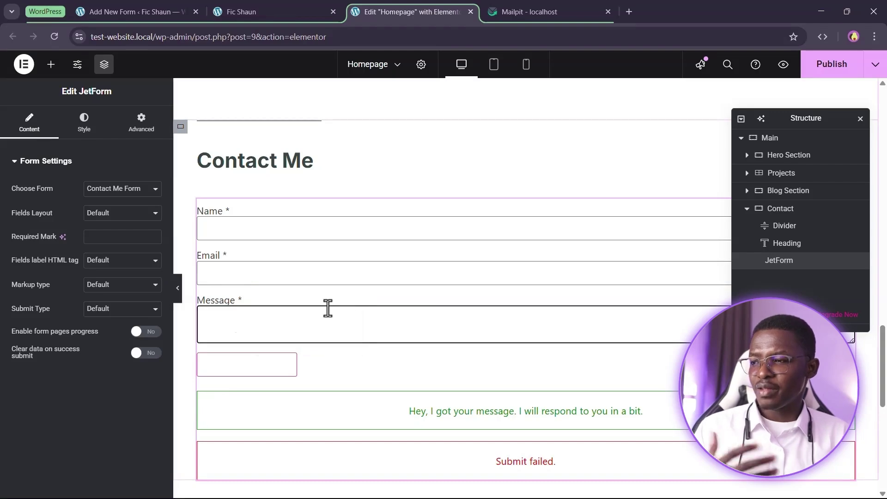
{"action": "left_click", "coordinate": [219, 274]}
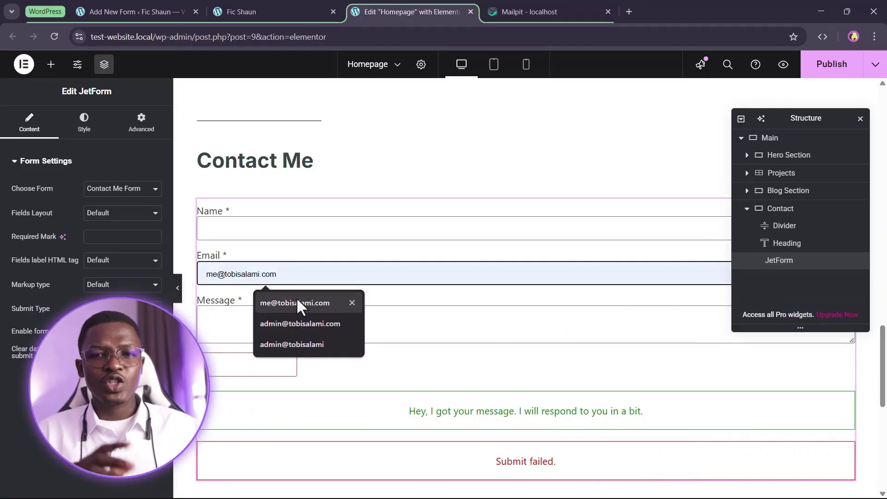
{"action": "left_click", "coordinate": [116, 11]}
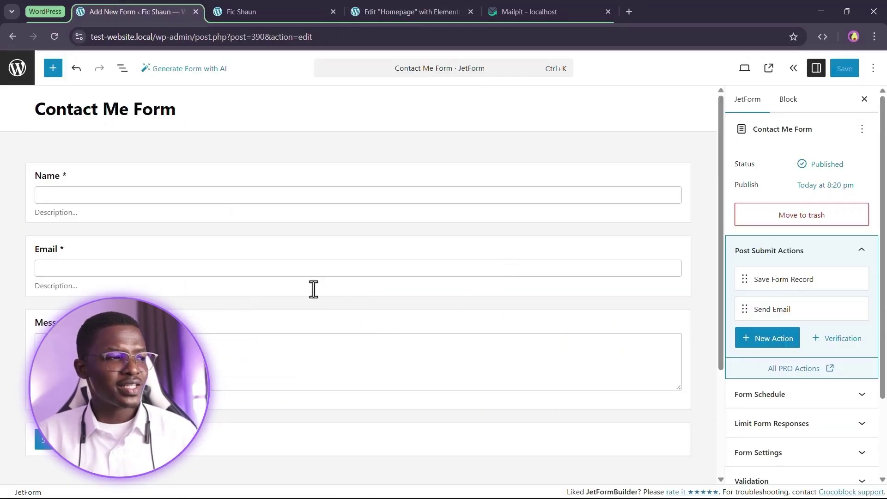
{"action": "left_click", "coordinate": [298, 253]}
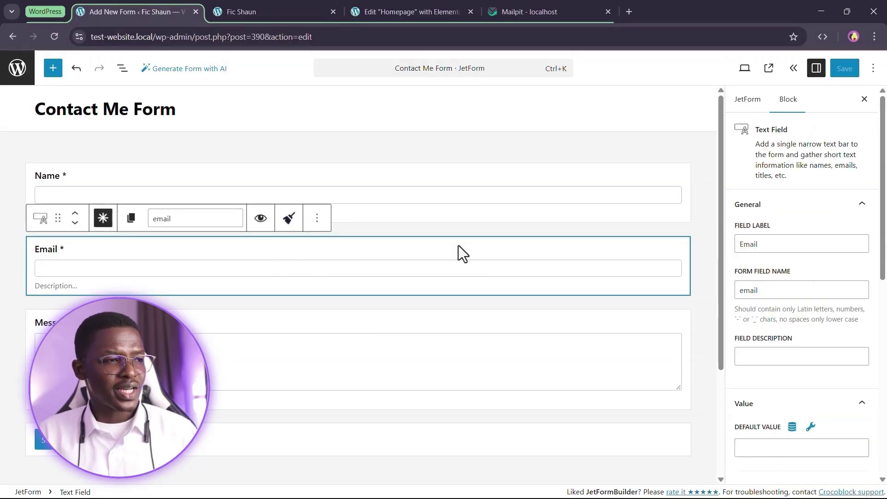
{"action": "scroll", "coordinate": [802, 218], "scroll_direction": "down", "scroll_amount": 1}
{"action": "scroll", "coordinate": [802, 218], "scroll_direction": "down", "scroll_amount": 8}
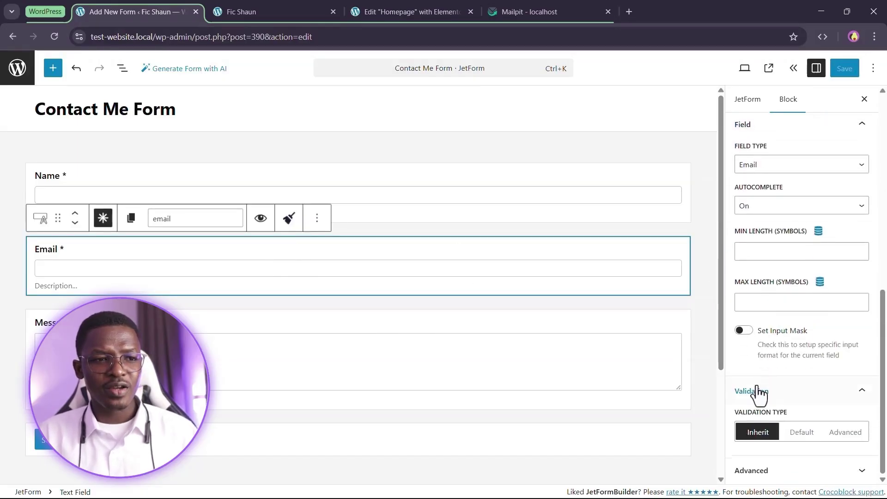
{"action": "scroll", "coordinate": [761, 374], "scroll_direction": "up", "scroll_amount": 4}
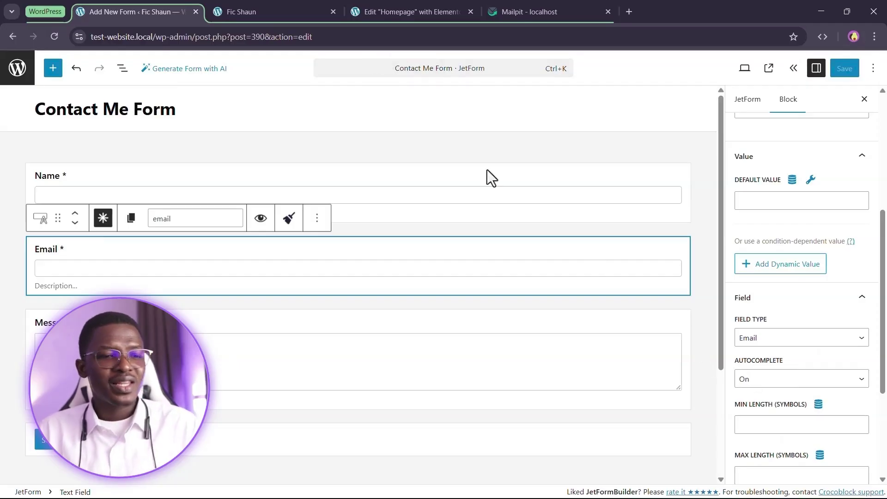
{"action": "left_click", "coordinate": [296, 14]}
{"action": "left_click", "coordinate": [370, 12]}
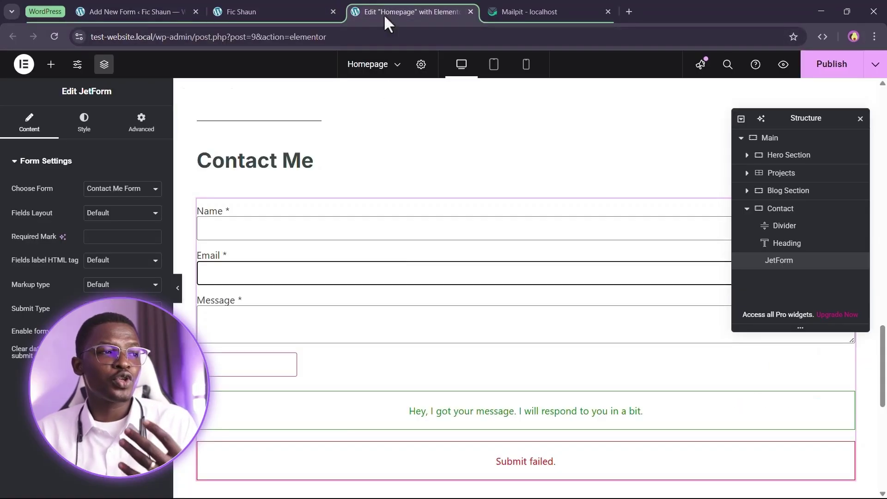
{"action": "left_click", "coordinate": [264, 273]}
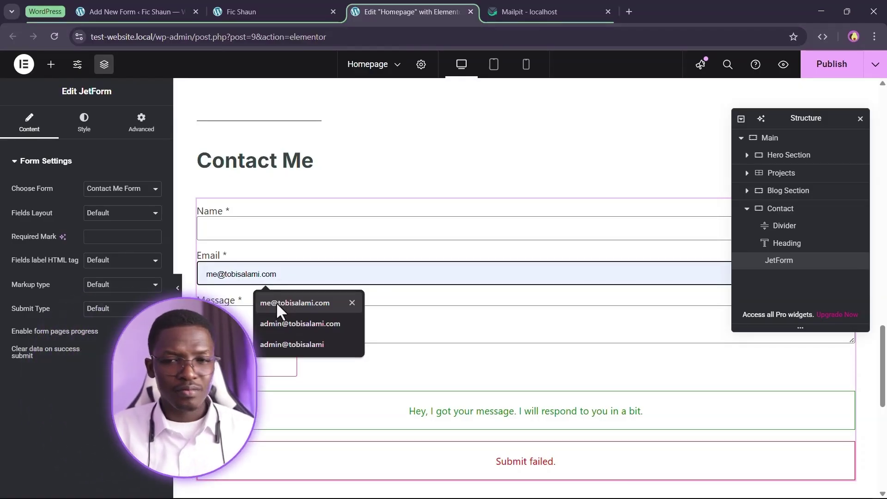
{"action": "left_click", "coordinate": [265, 226]}
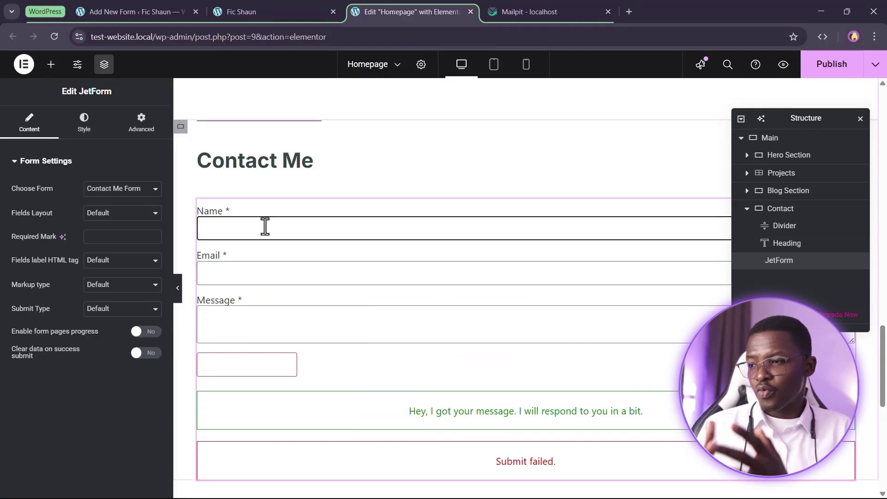
{"action": "scroll", "coordinate": [300, 301], "scroll_direction": "down", "scroll_amount": 1}
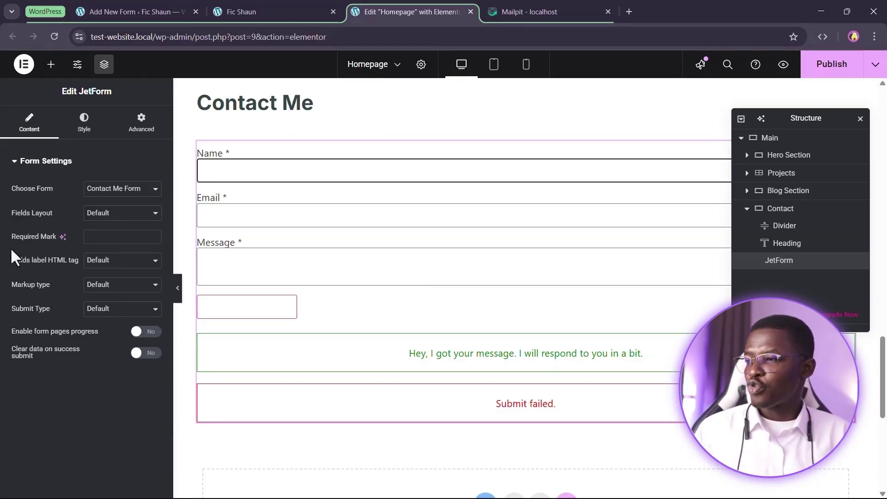
{"action": "left_click", "coordinate": [109, 308]}
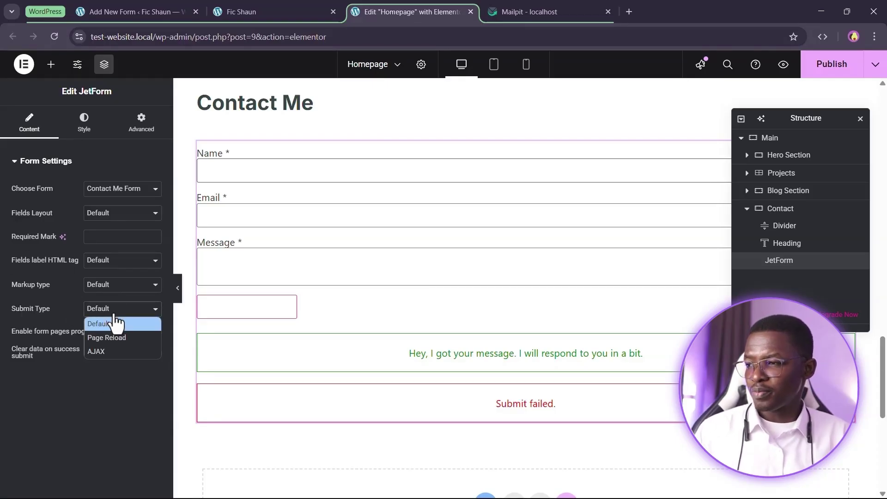
{"action": "left_click", "coordinate": [105, 353]}
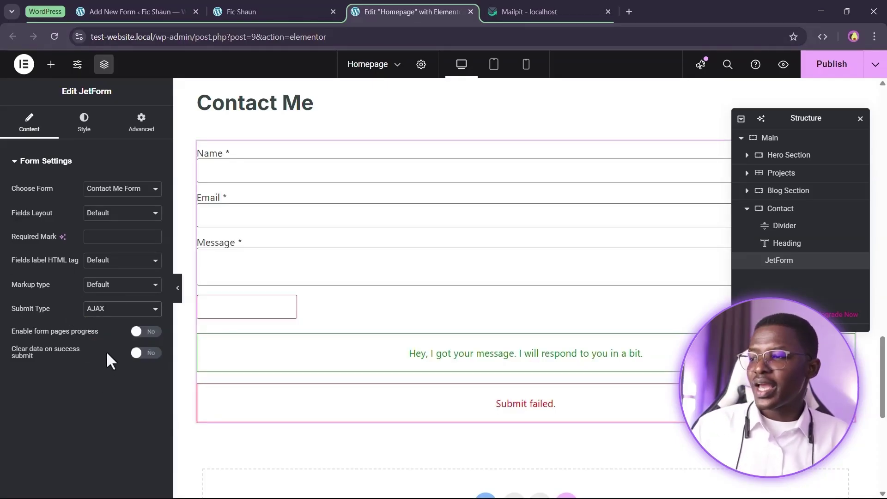
{"action": "left_click", "coordinate": [111, 309]}
{"action": "left_click", "coordinate": [109, 336]}
{"action": "left_click", "coordinate": [110, 314]}
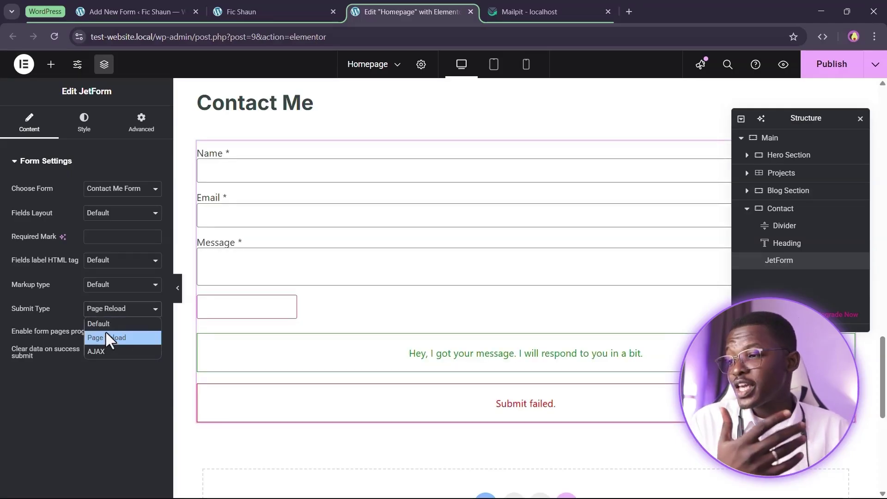
{"action": "left_click", "coordinate": [105, 325]}
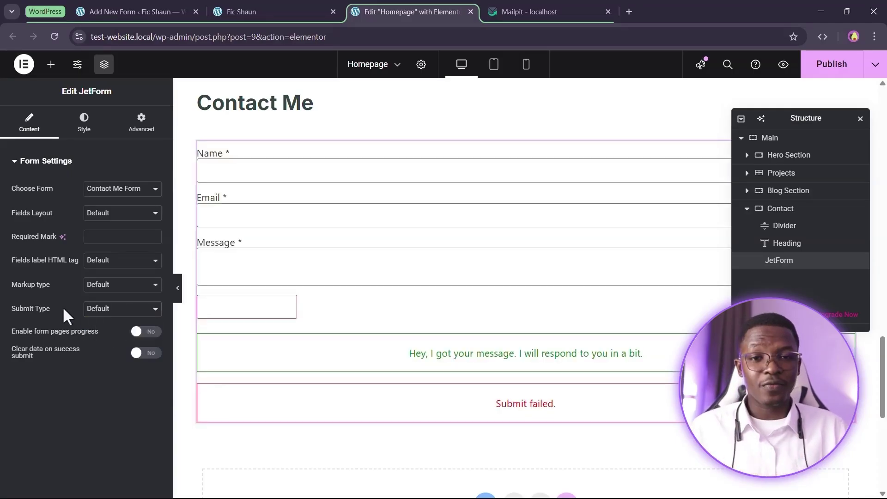
{"action": "left_click", "coordinate": [73, 13]}
{"action": "scroll", "coordinate": [865, 279], "scroll_direction": "up", "scroll_amount": 5}
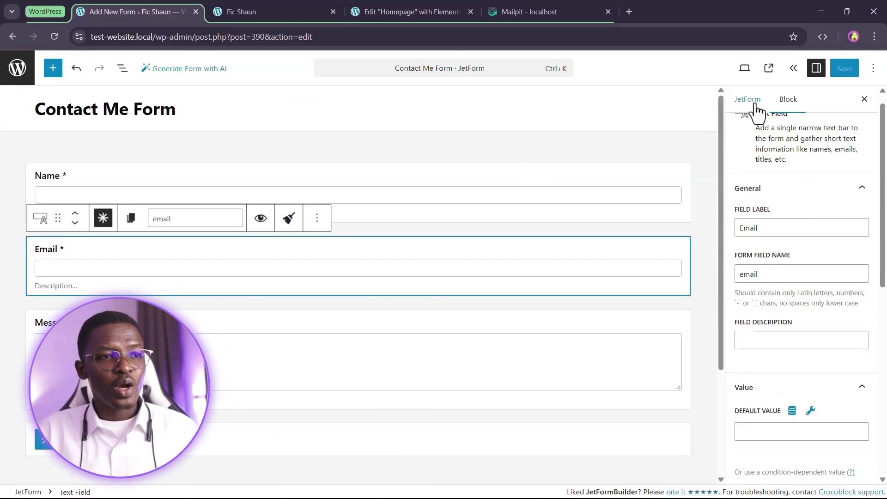
{"action": "left_click", "coordinate": [754, 104]}
{"action": "scroll", "coordinate": [812, 297], "scroll_direction": "down", "scroll_amount": 3}
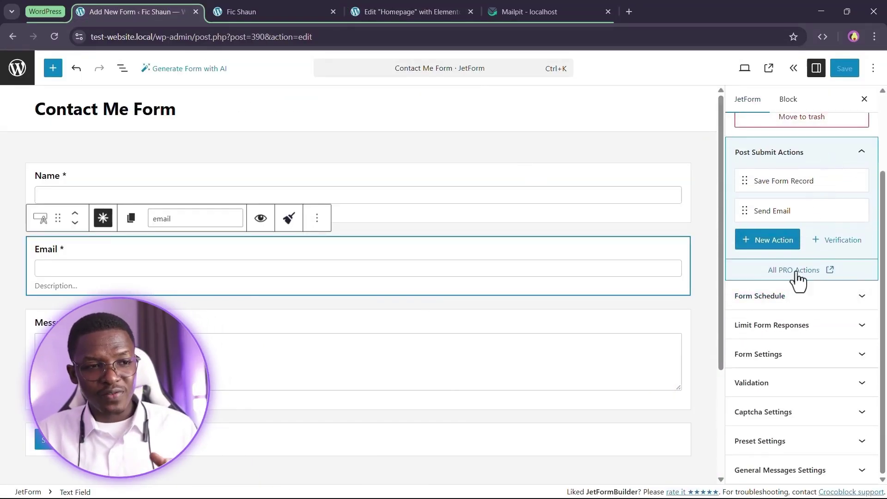
{"action": "left_click", "coordinate": [832, 354]}
{"action": "scroll", "coordinate": [758, 315], "scroll_direction": "down", "scroll_amount": 5}
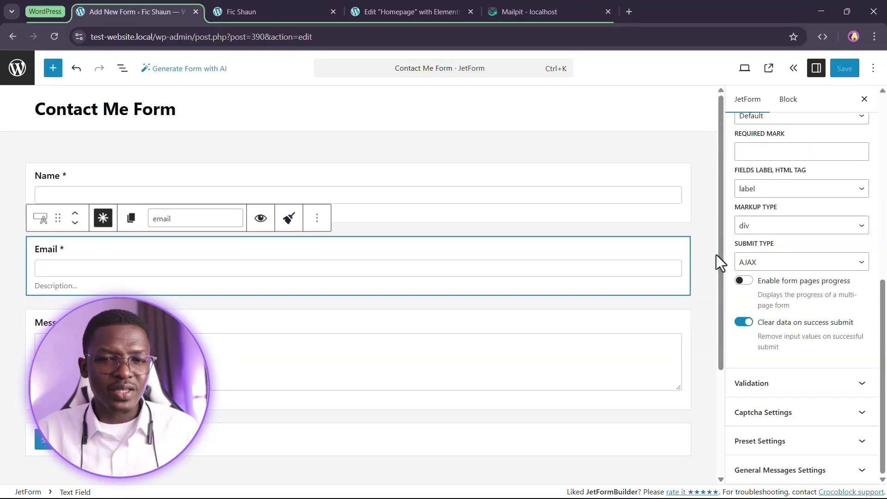
{"action": "left_click", "coordinate": [271, 12]}
{"action": "left_click", "coordinate": [397, 11]}
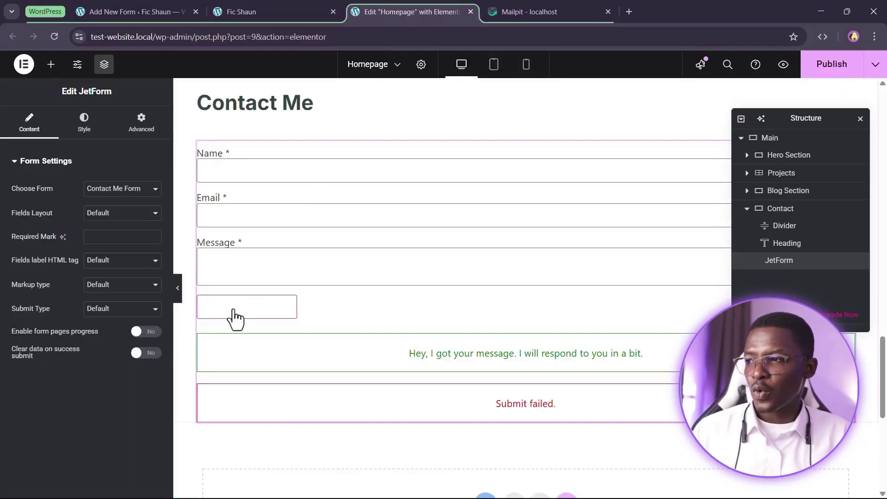
In the form's Style tab, clear Form Row Gap After to zero and expand the Label styling
{"action": "left_click", "coordinate": [107, 237]}
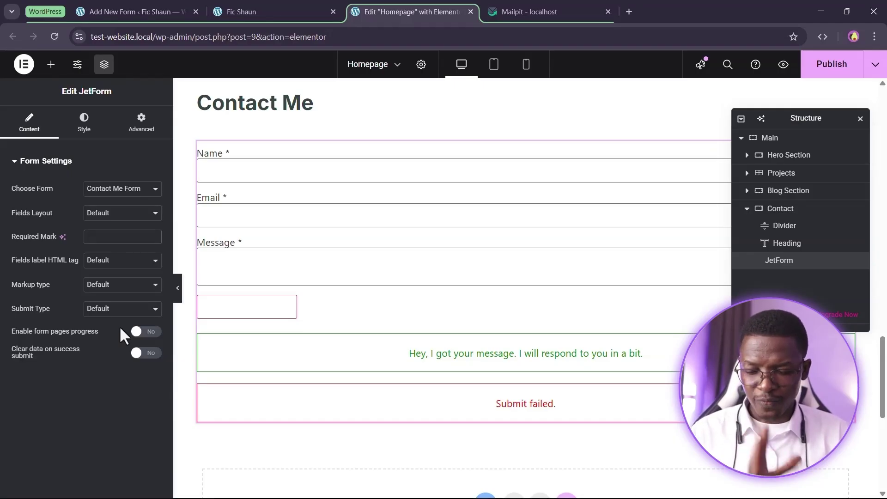
{"action": "left_click", "coordinate": [83, 121]}
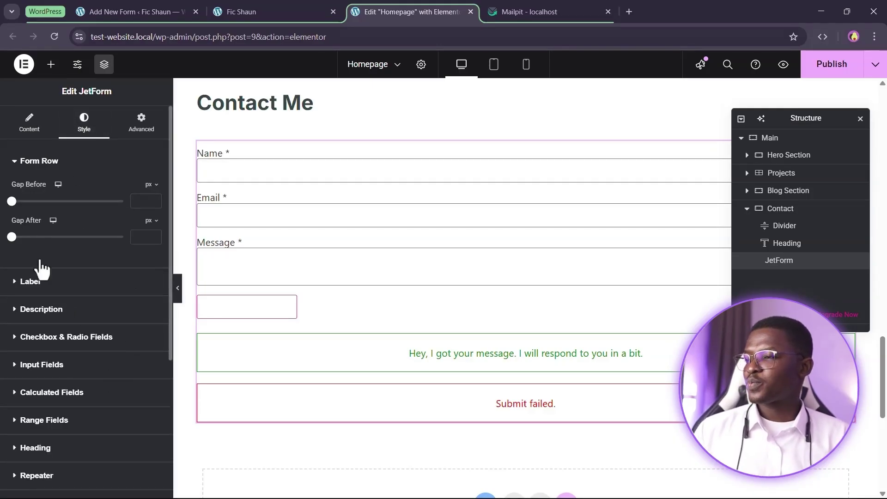
{"action": "left_click_drag", "start_coordinate": [11, 236], "coordinate": [37, 259]}
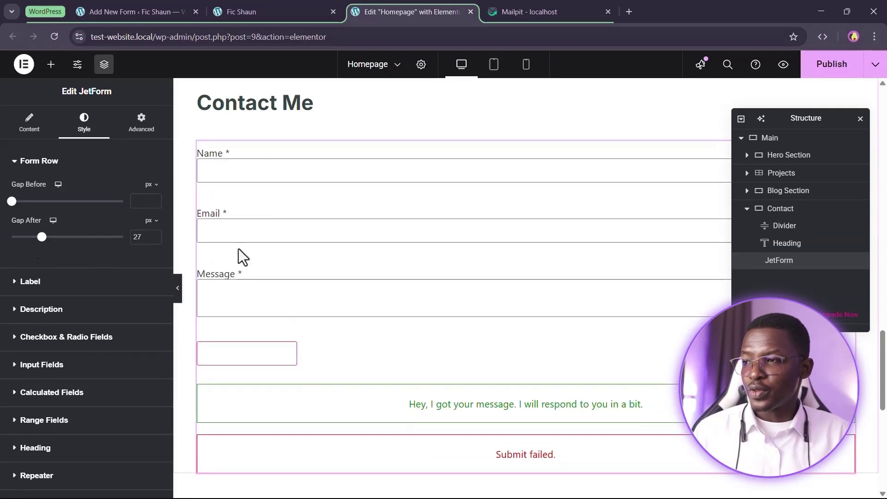
{"action": "double_click", "coordinate": [137, 236]}
{"action": "key", "text": "BackSpace"}
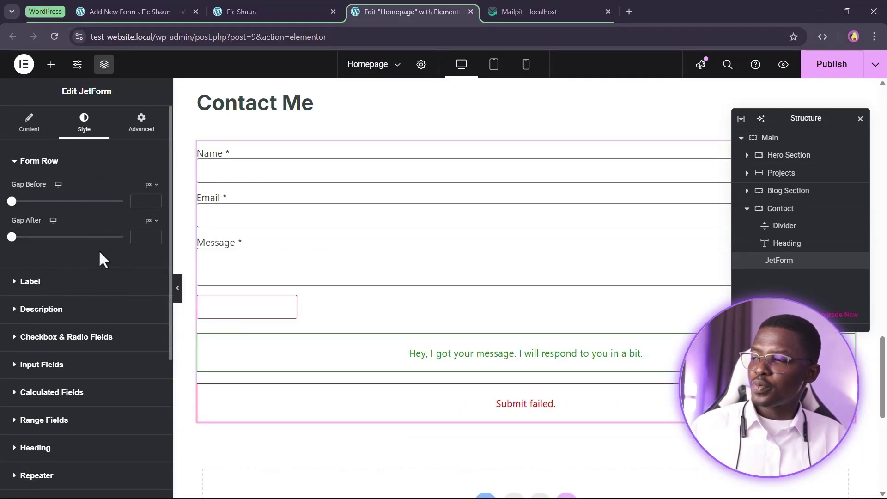
{"action": "left_click", "coordinate": [31, 281]}
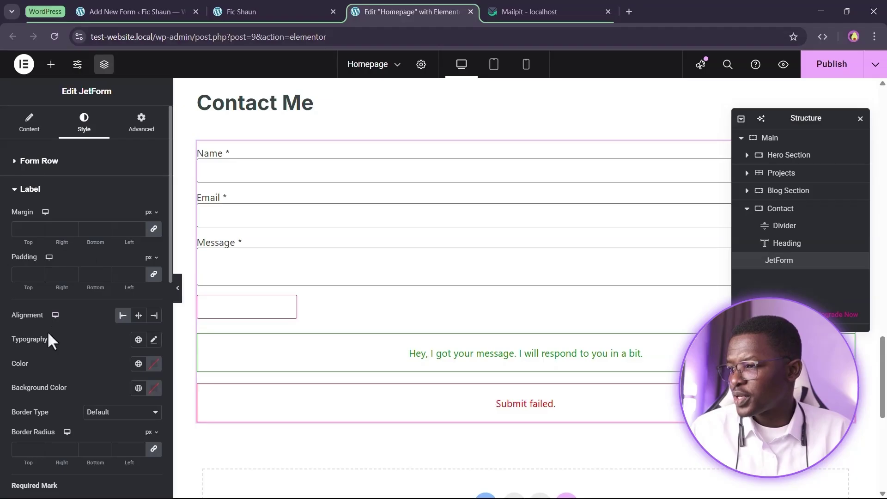
Set the field labels' margin unit to rem with a 0.5 rem bottom margin
{"action": "scroll", "coordinate": [69, 305], "scroll_direction": "down", "scroll_amount": 3}
{"action": "scroll", "coordinate": [99, 369], "scroll_direction": "up", "scroll_amount": 1}
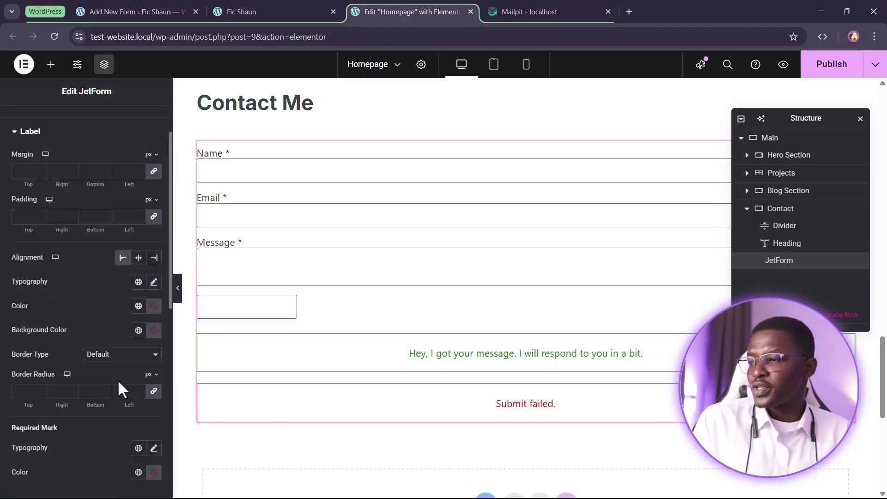
{"action": "left_click", "coordinate": [154, 172]}
{"action": "left_click", "coordinate": [156, 156]}
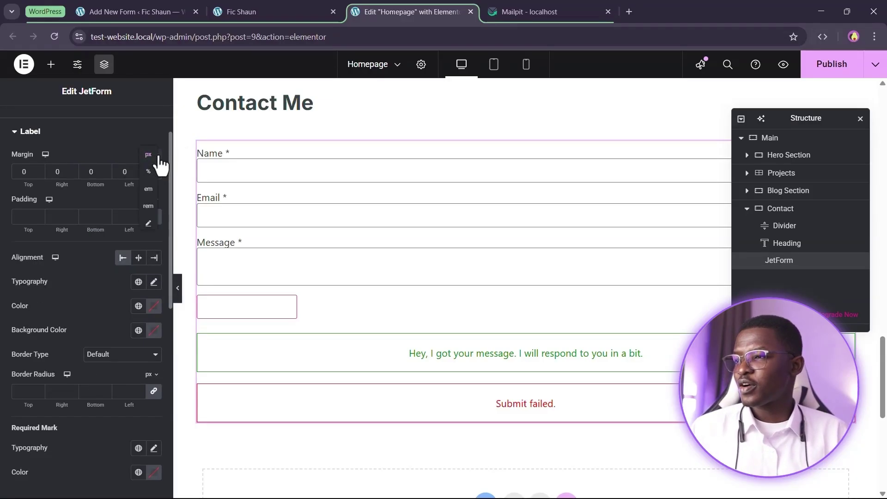
{"action": "left_click", "coordinate": [149, 207]}
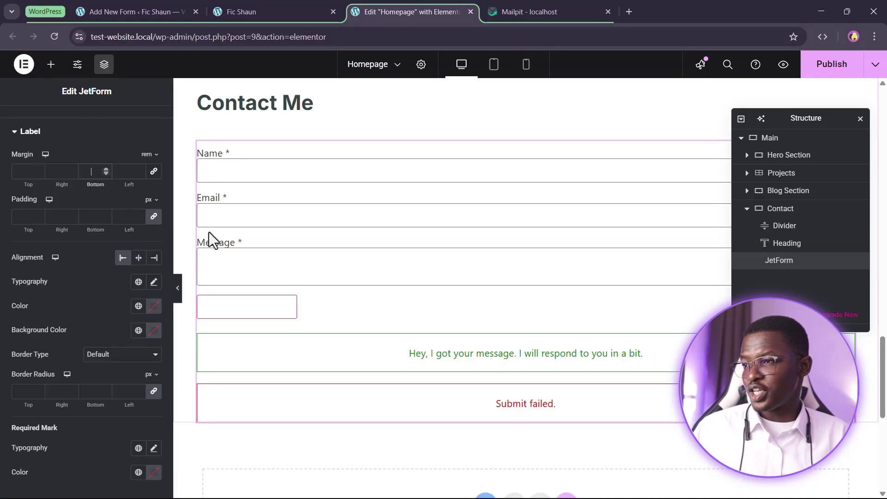
{"action": "type", "text": "1"}
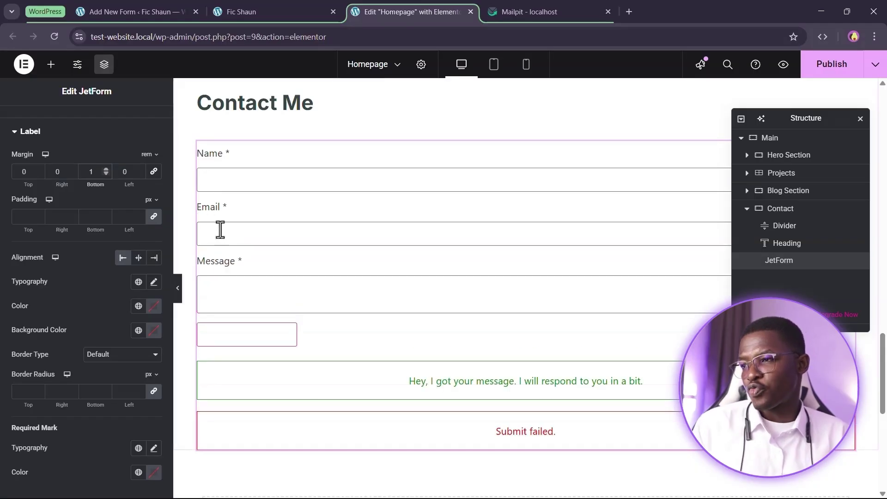
{"action": "key", "text": "BackSpace"}
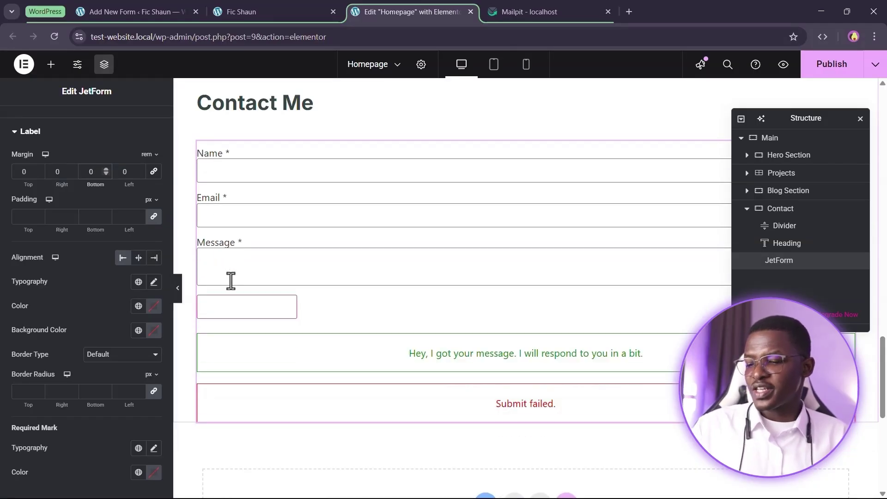
{"action": "type", "text": "00.5"}
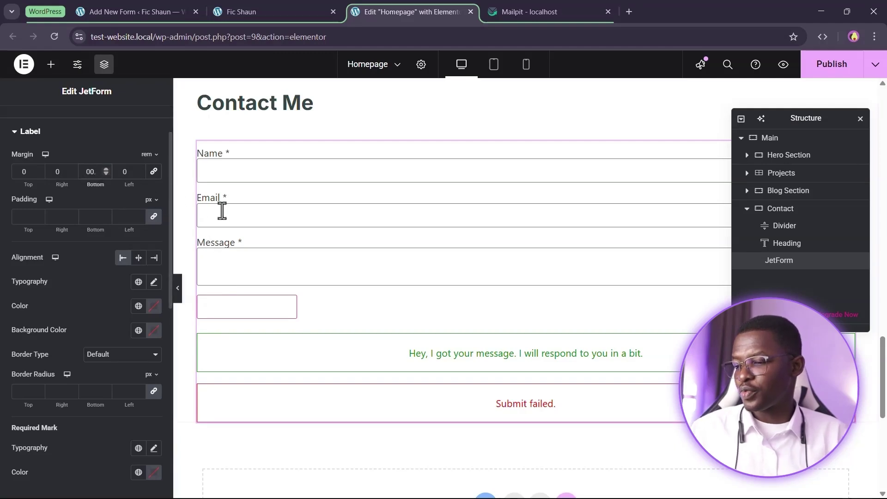
{"action": "left_click", "coordinate": [87, 177]}
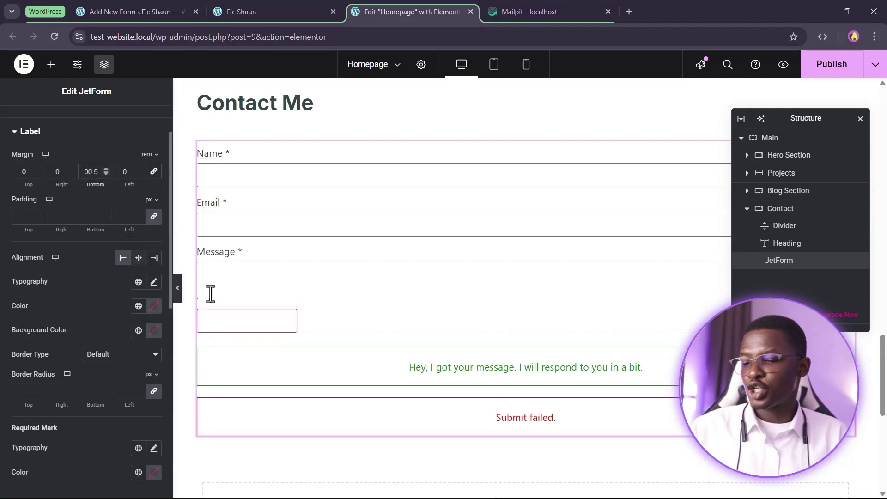
{"action": "key", "text": "BackSpace"}
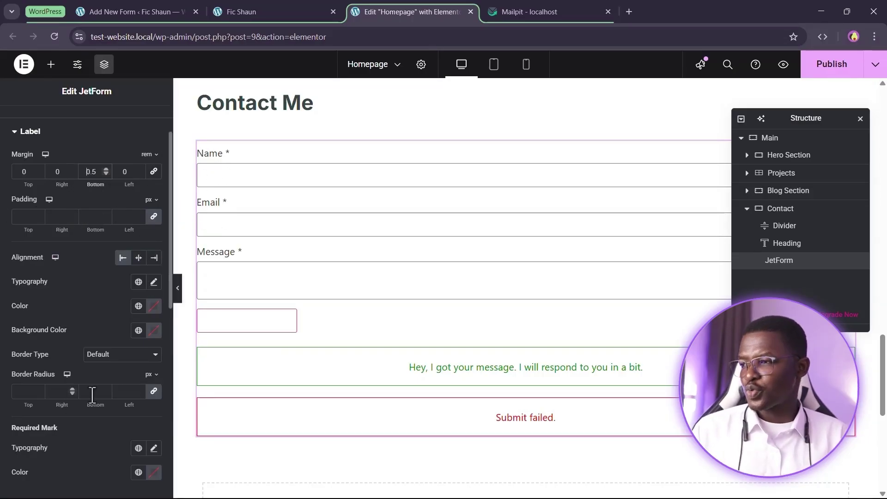
{"action": "scroll", "coordinate": [134, 382], "scroll_direction": "up", "scroll_amount": 2}
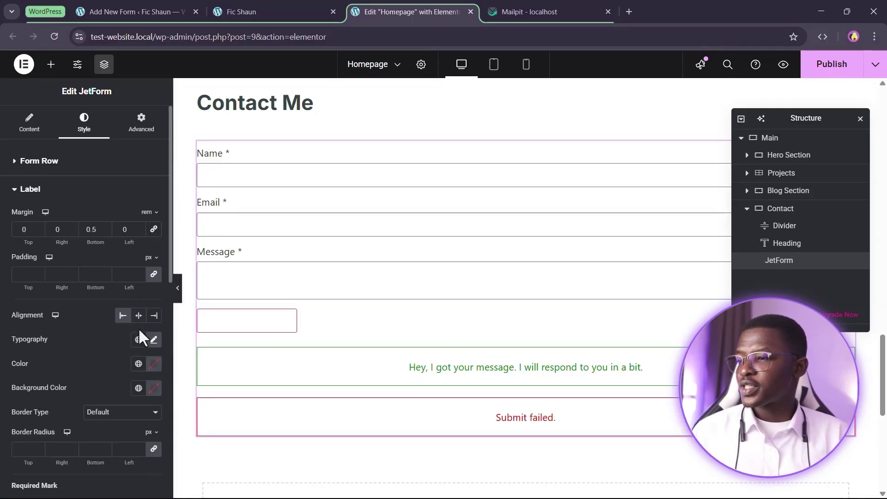
{"action": "scroll", "coordinate": [154, 352], "scroll_direction": "down", "scroll_amount": 3}
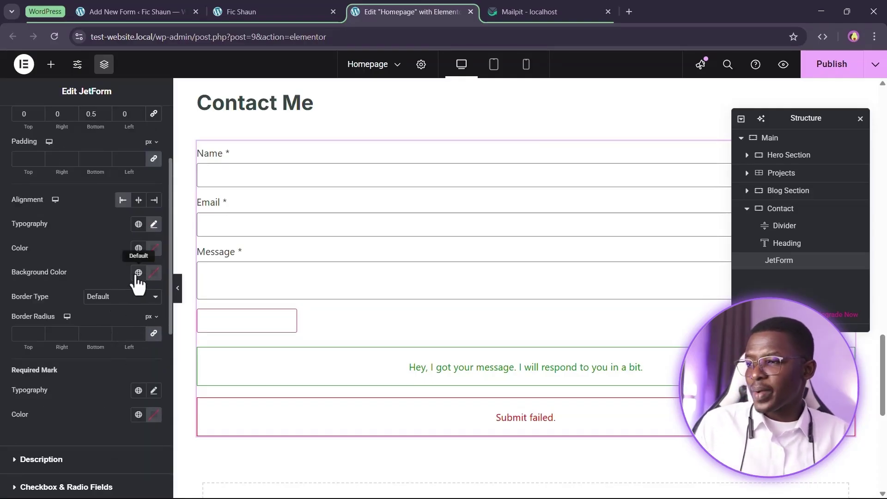
{"action": "scroll", "coordinate": [74, 337], "scroll_direction": "down", "scroll_amount": 2}
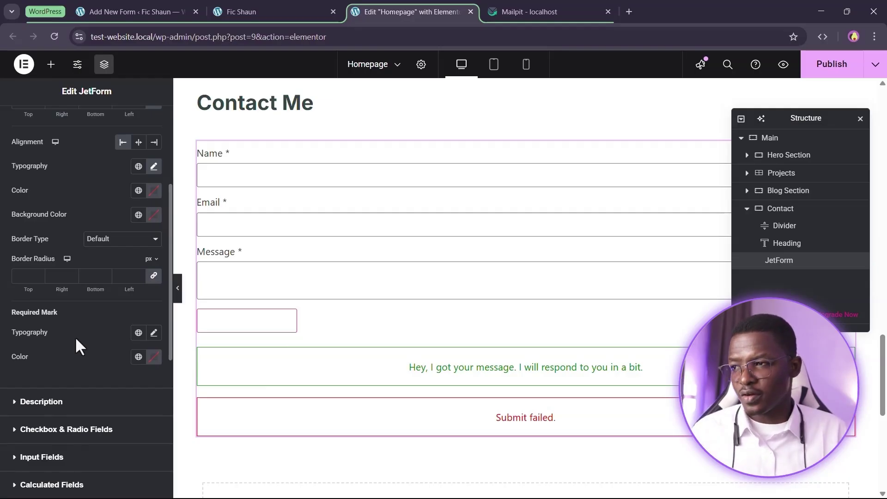
{"action": "scroll", "coordinate": [74, 337], "scroll_direction": "up", "scroll_amount": 1}
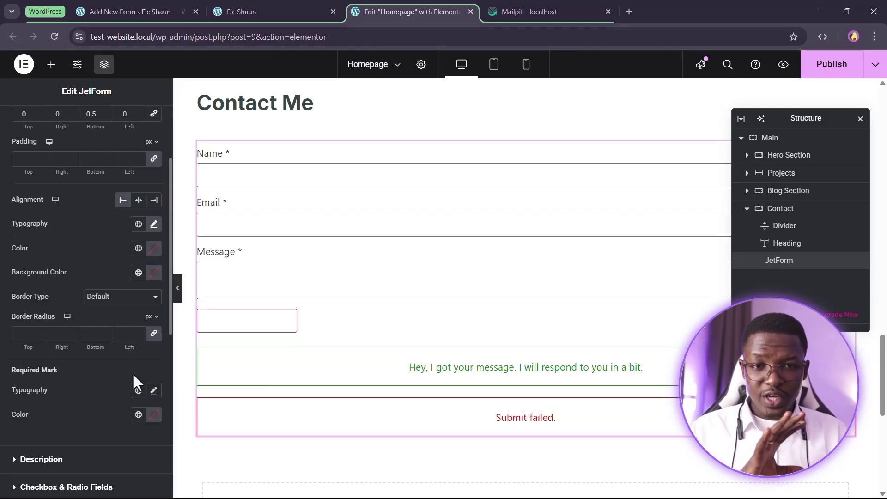
{"action": "scroll", "coordinate": [132, 373], "scroll_direction": "up", "scroll_amount": 2}
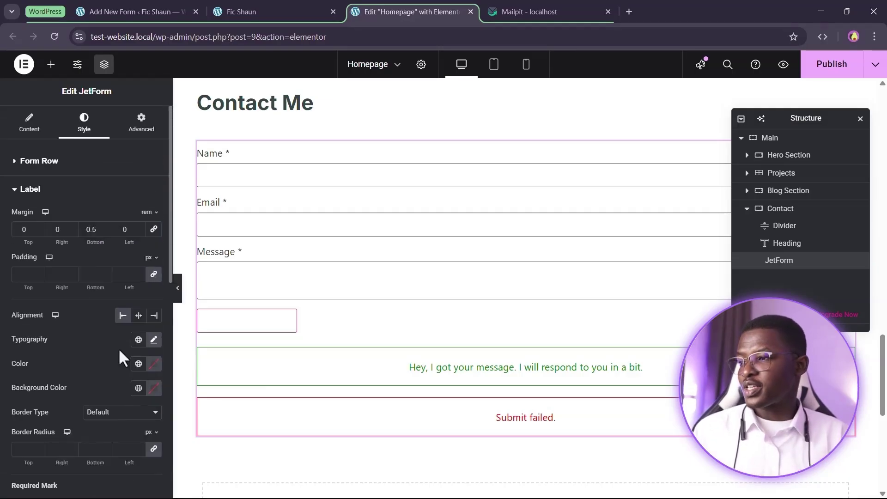
Fill the input fields with the Global Background colour at low opacity
{"action": "left_click", "coordinate": [44, 190]}
{"action": "left_click", "coordinate": [57, 221]}
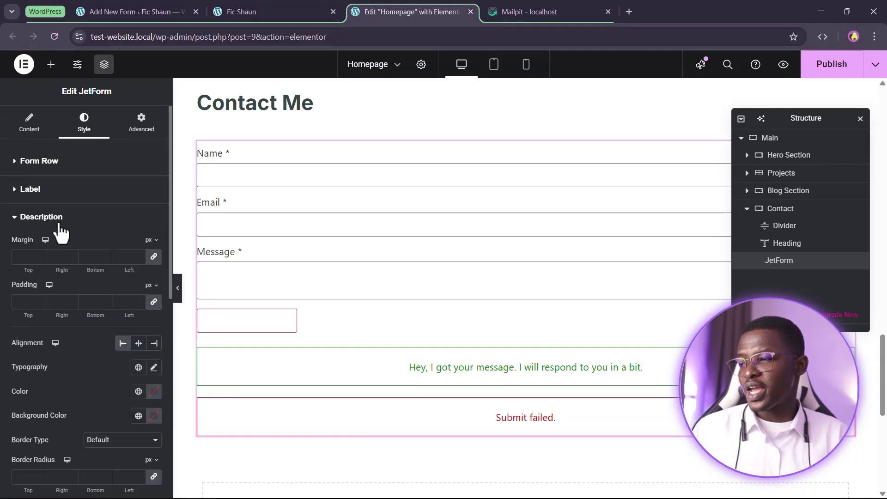
{"action": "left_click", "coordinate": [56, 221]}
{"action": "scroll", "coordinate": [59, 243], "scroll_direction": "down", "scroll_amount": 1}
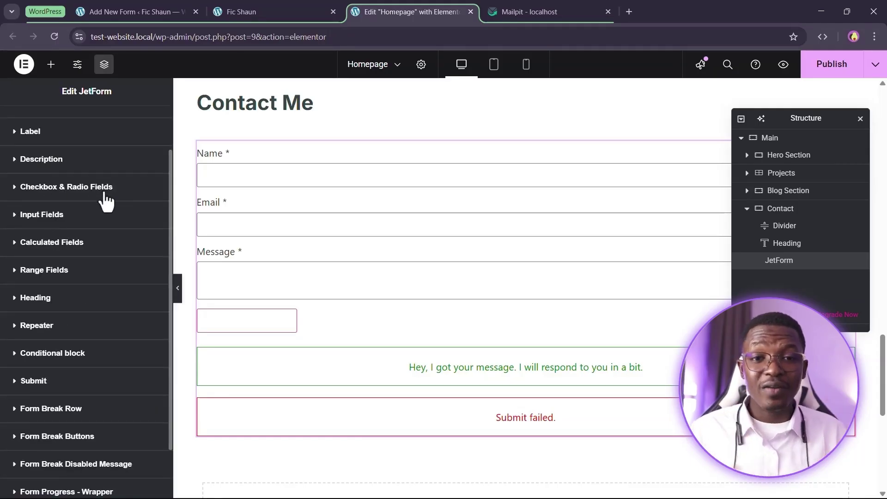
{"action": "scroll", "coordinate": [40, 253], "scroll_direction": "up", "scroll_amount": 1}
{"action": "scroll", "coordinate": [125, 220], "scroll_direction": "down", "scroll_amount": 2}
{"action": "scroll", "coordinate": [51, 204], "scroll_direction": "up", "scroll_amount": 1}
{"action": "left_click", "coordinate": [66, 218]}
{"action": "scroll", "coordinate": [28, 224], "scroll_direction": "up", "scroll_amount": 1}
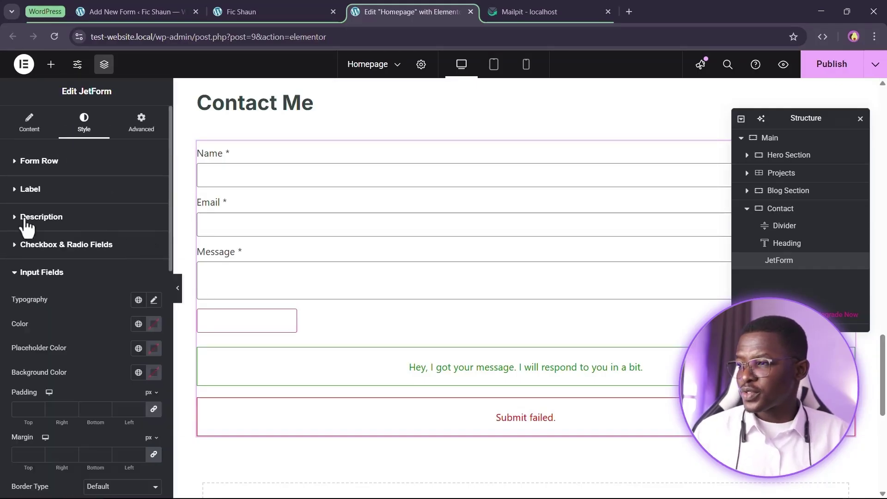
{"action": "scroll", "coordinate": [90, 384], "scroll_direction": "down", "scroll_amount": 1}
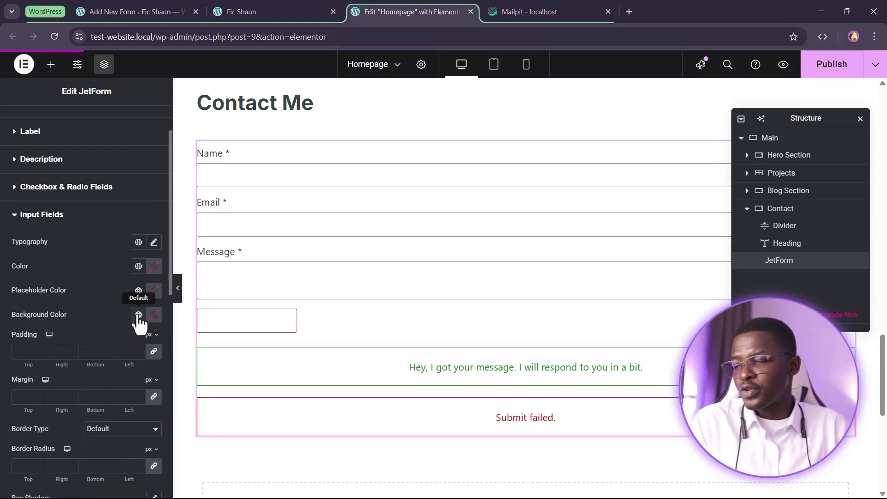
{"action": "left_click", "coordinate": [138, 315]}
{"action": "left_click", "coordinate": [78, 226]}
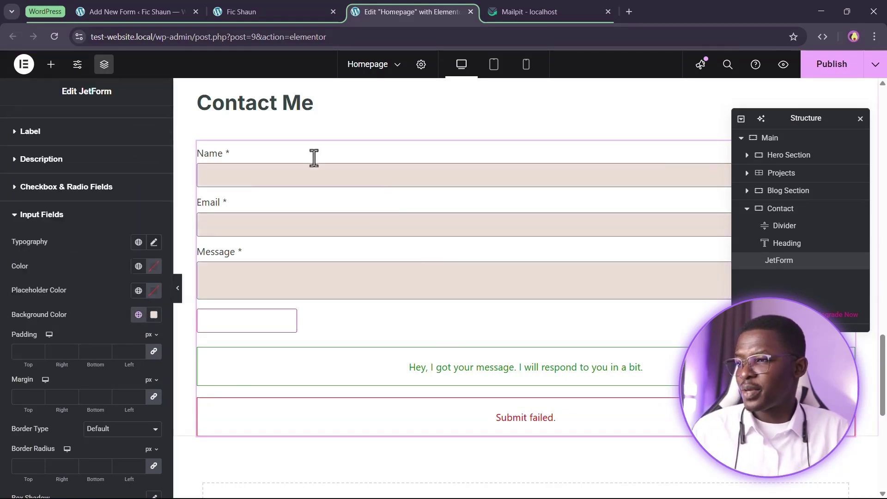
{"action": "left_click", "coordinate": [154, 316]}
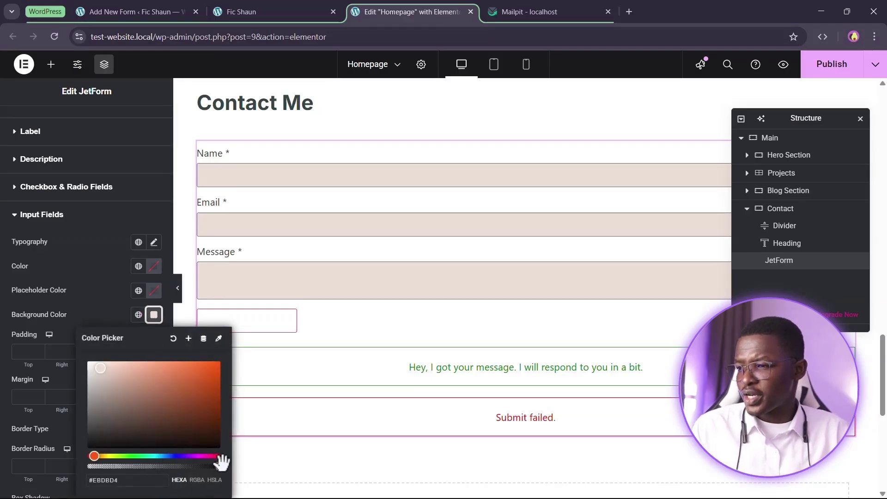
{"action": "left_click_drag", "start_coordinate": [220, 467], "coordinate": [112, 469]}
{"action": "left_click", "coordinate": [209, 267]}
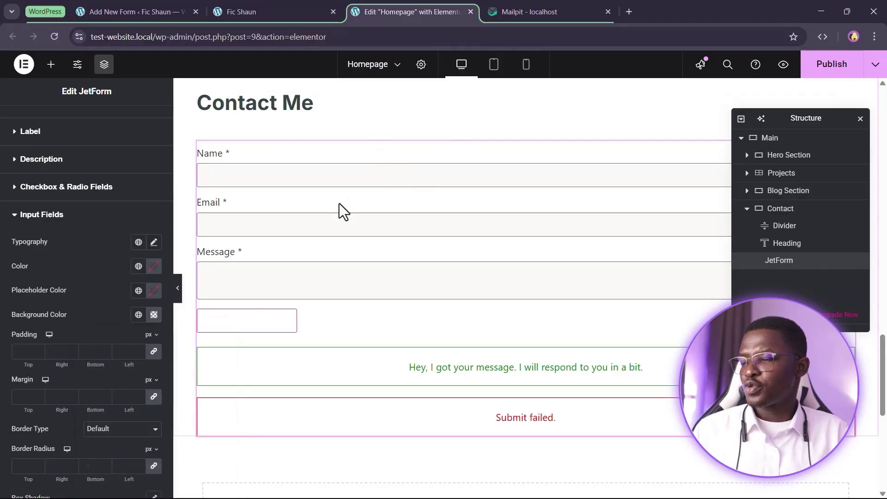
Give the input fields a solid 2px border in the teal Secondary global colour
{"action": "scroll", "coordinate": [115, 339], "scroll_direction": "down", "scroll_amount": 3}
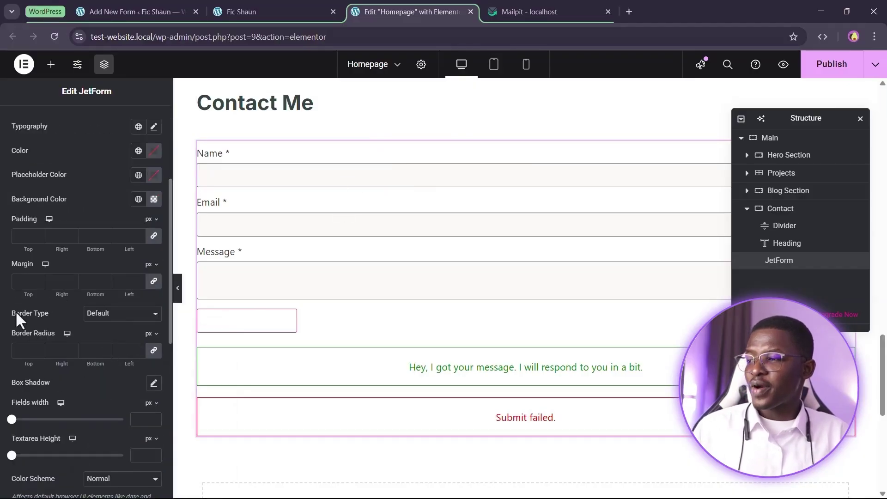
{"action": "left_click", "coordinate": [139, 313]}
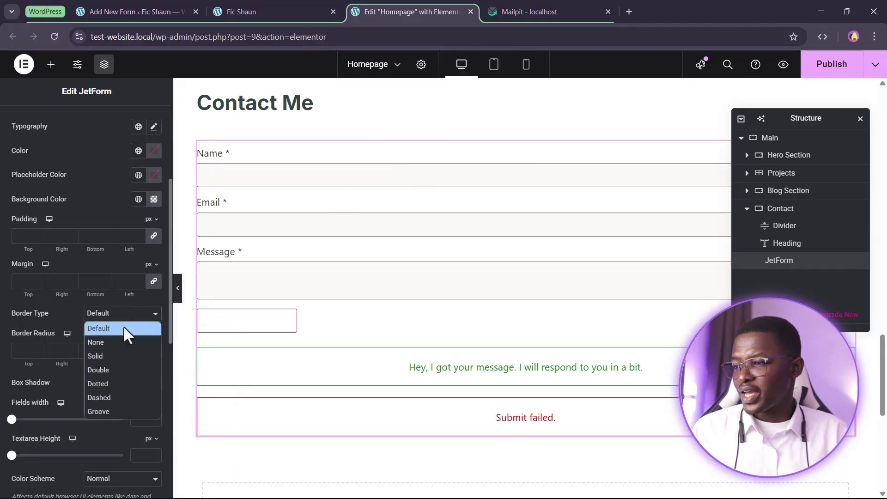
{"action": "left_click", "coordinate": [115, 357]}
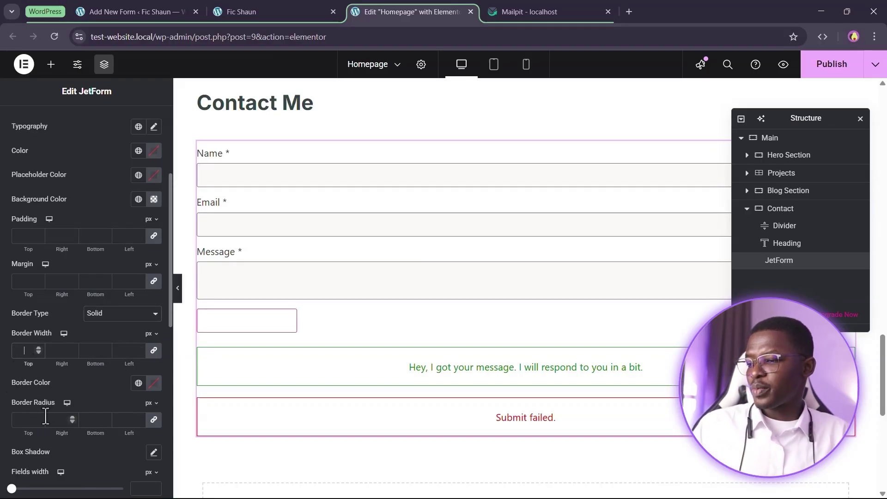
{"action": "type", "text": "2"}
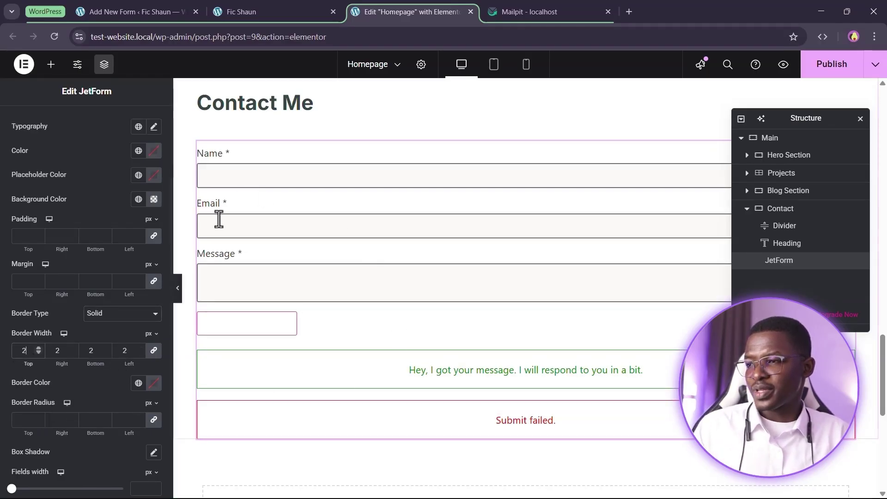
{"action": "left_click", "coordinate": [138, 383]}
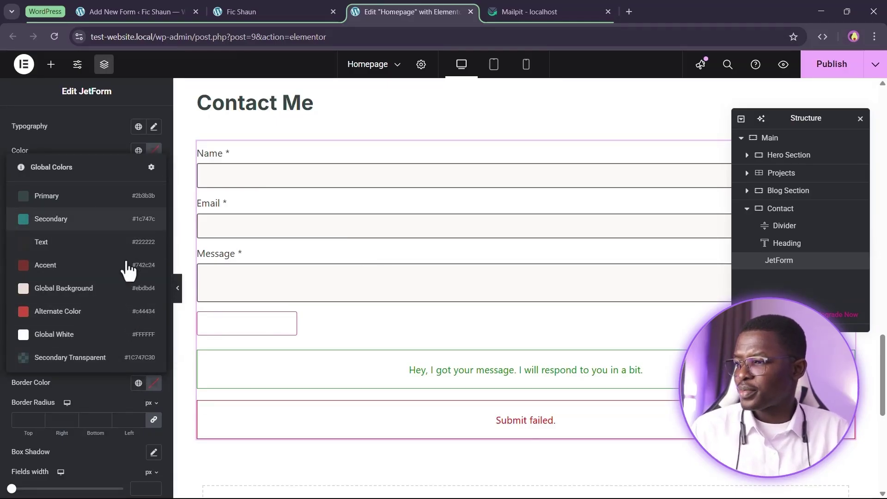
{"action": "left_click", "coordinate": [74, 359]}
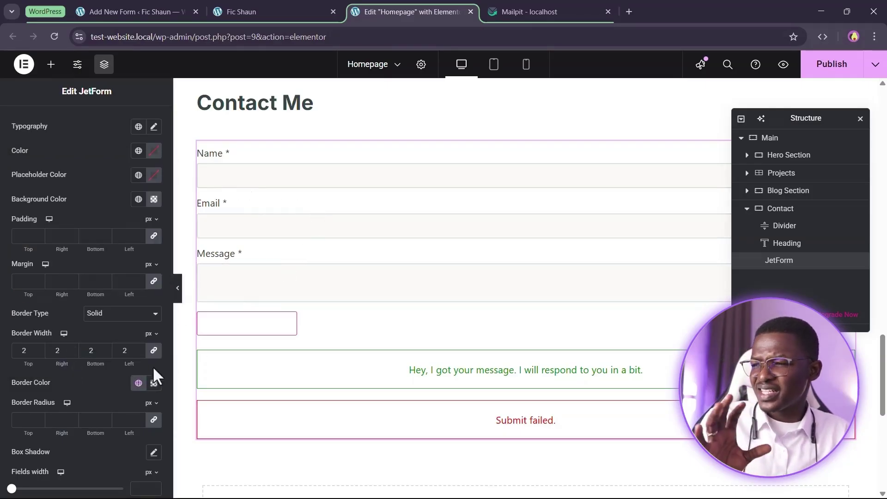
{"action": "left_click", "coordinate": [138, 383]}
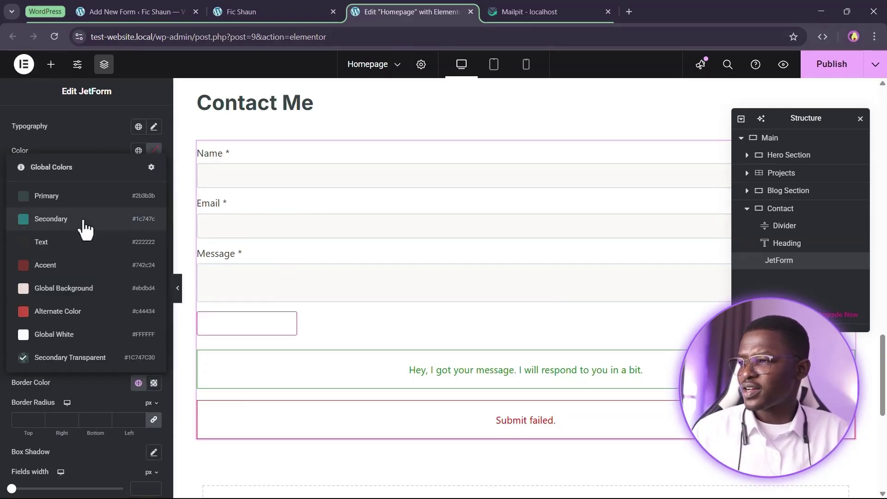
{"action": "left_click", "coordinate": [70, 231]}
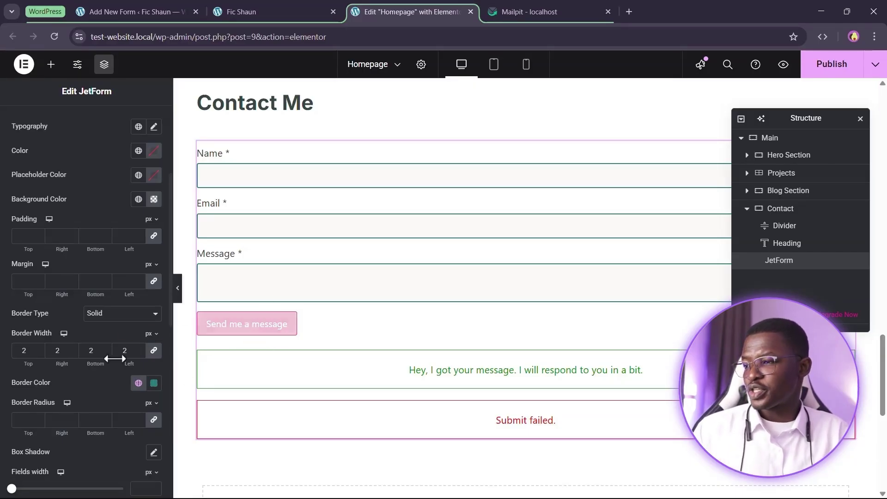
{"action": "scroll", "coordinate": [73, 340], "scroll_direction": "down", "scroll_amount": 4}
{"action": "scroll", "coordinate": [61, 359], "scroll_direction": "up", "scroll_amount": 8}
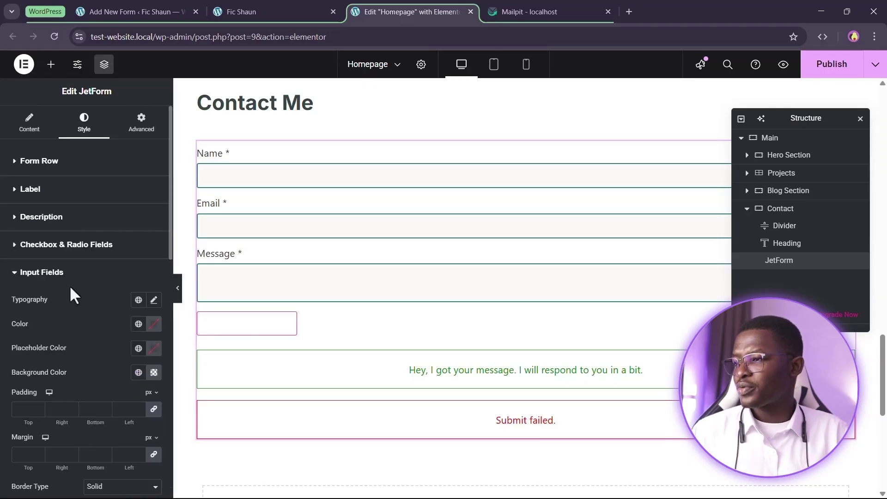
{"action": "left_click", "coordinate": [59, 274]}
{"action": "scroll", "coordinate": [74, 298], "scroll_direction": "down", "scroll_amount": 3}
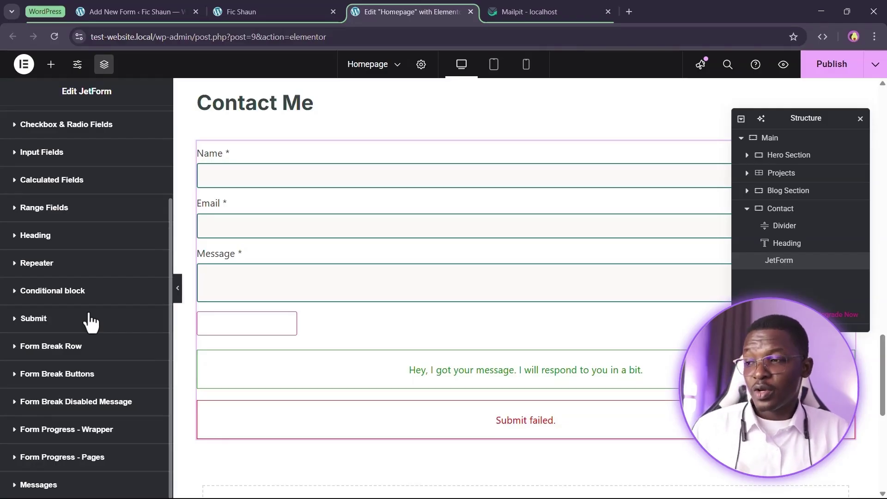
Set the submit button's Alignment to Justify and its Button Text Alignment to Center
{"action": "left_click", "coordinate": [43, 327]}
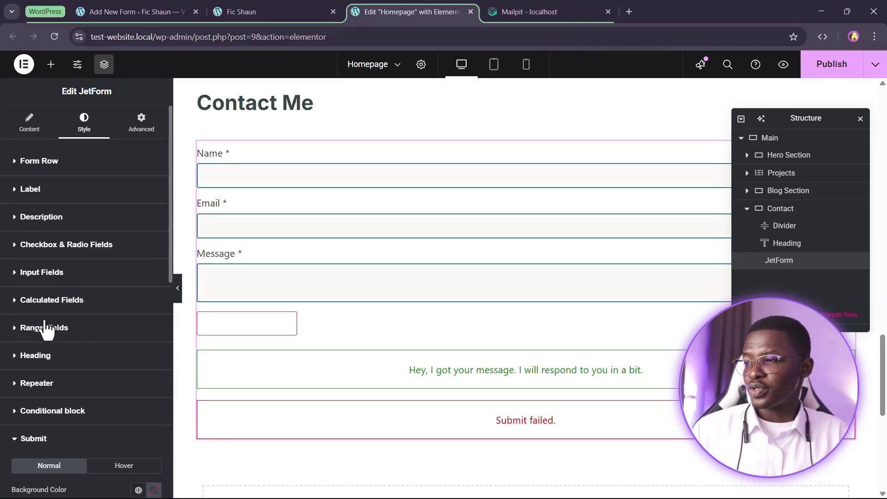
{"action": "scroll", "coordinate": [97, 266], "scroll_direction": "down", "scroll_amount": 1}
{"action": "scroll", "coordinate": [41, 277], "scroll_direction": "down", "scroll_amount": 4}
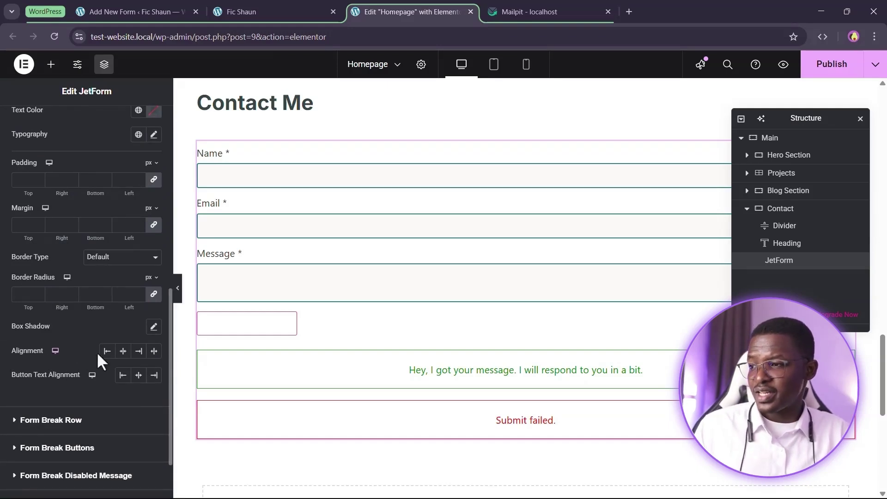
{"action": "left_click", "coordinate": [138, 351]}
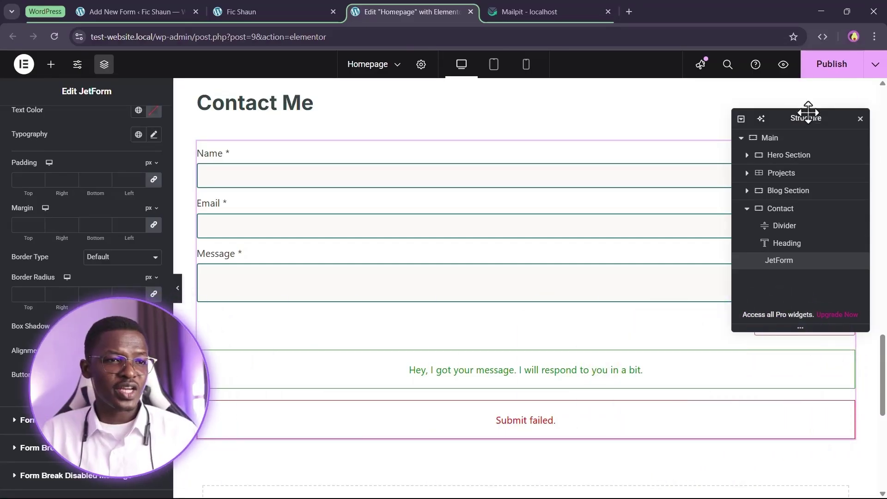
{"action": "left_click_drag", "start_coordinate": [806, 116], "coordinate": [807, 86]}
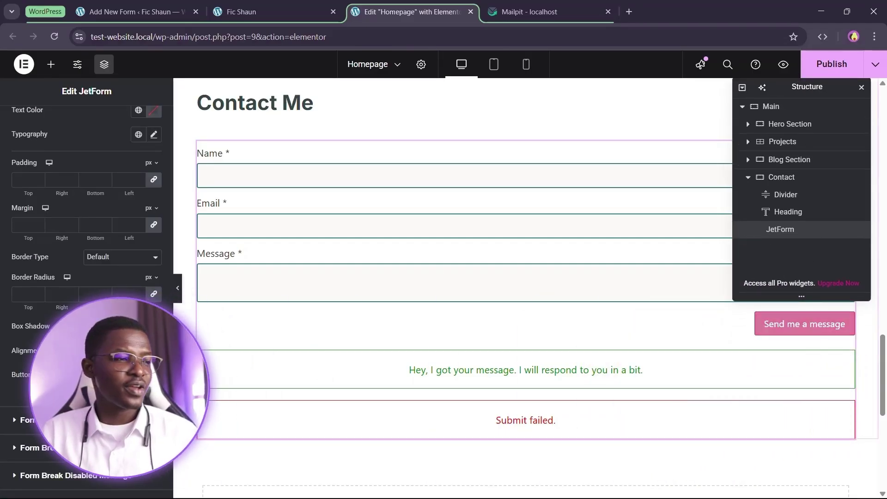
{"action": "left_click", "coordinate": [154, 351]}
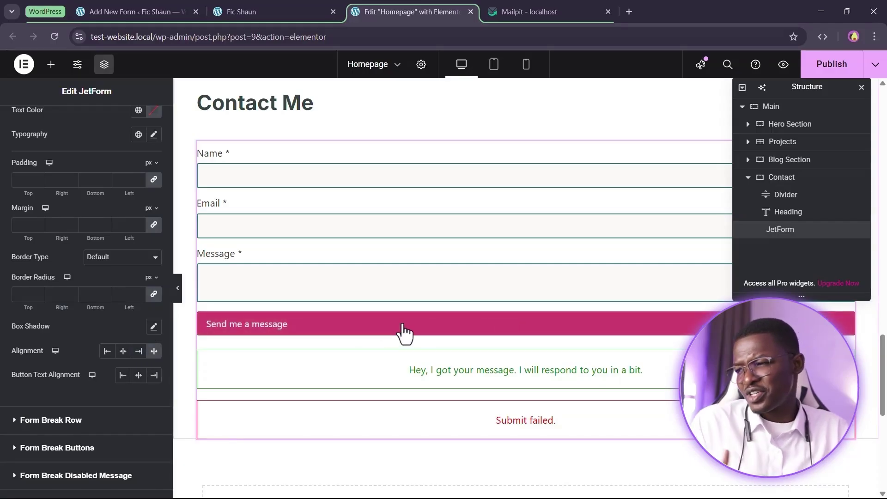
{"action": "left_click", "coordinate": [139, 375]}
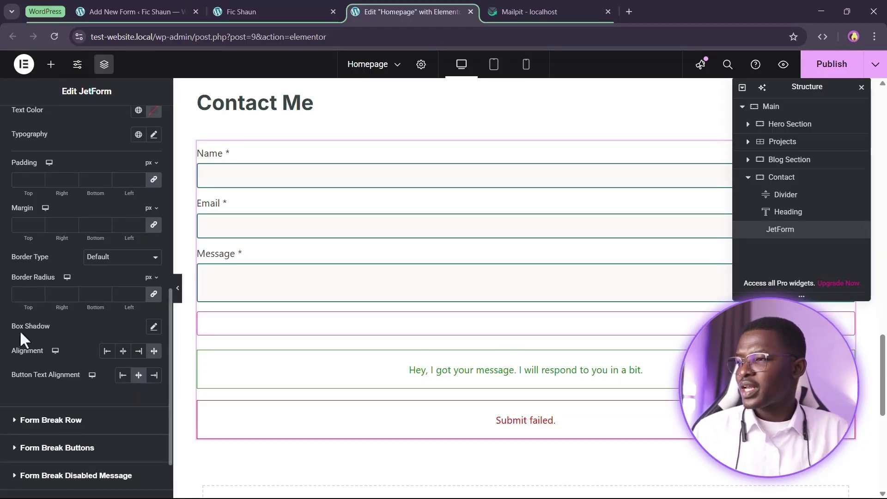
{"action": "scroll", "coordinate": [20, 330], "scroll_direction": "up", "scroll_amount": 3}
Switch the button padding unit to em and set its background to the Primary global colour
{"action": "left_click", "coordinate": [149, 278]}
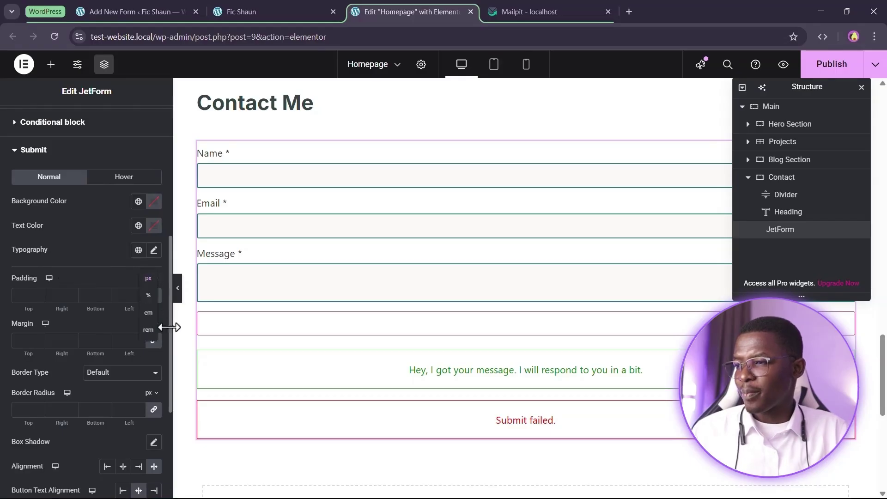
{"action": "left_click", "coordinate": [150, 315]}
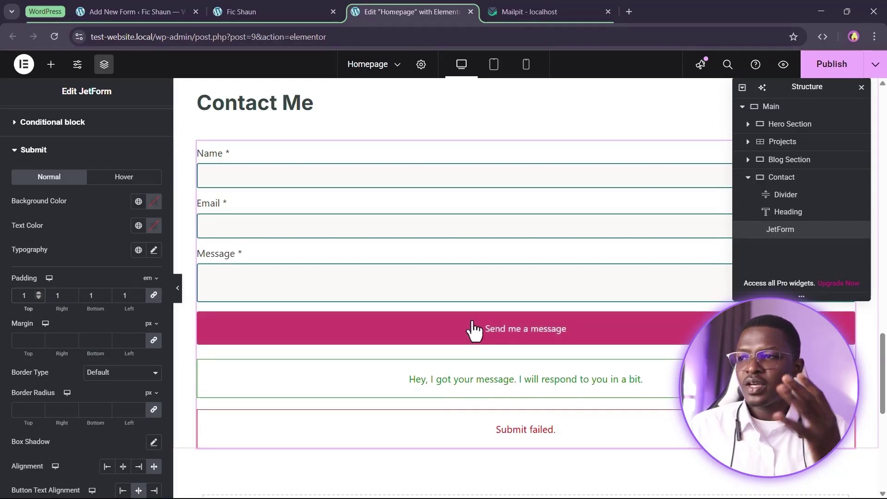
{"action": "scroll", "coordinate": [14, 326], "scroll_direction": "up", "scroll_amount": 1}
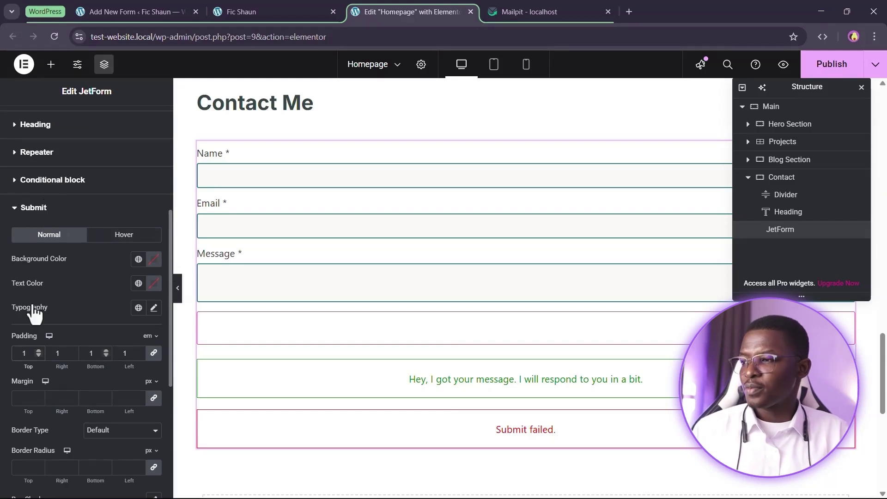
{"action": "left_click", "coordinate": [138, 262]}
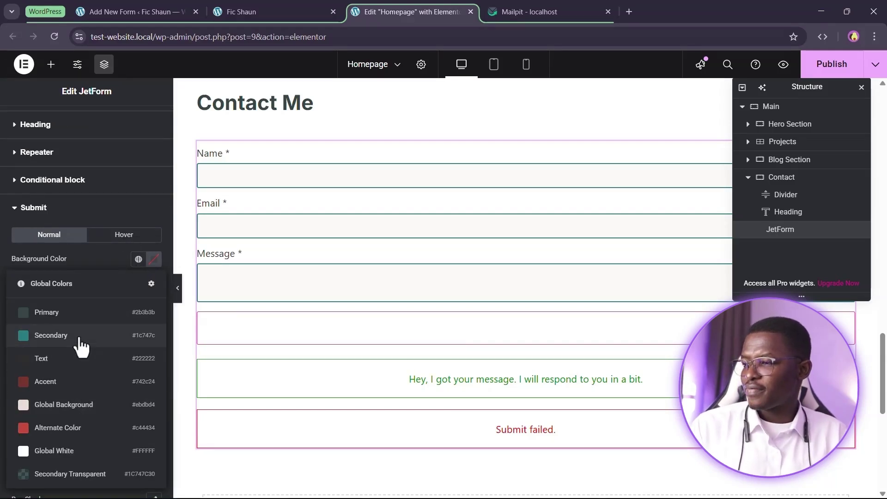
{"action": "left_click", "coordinate": [65, 316]}
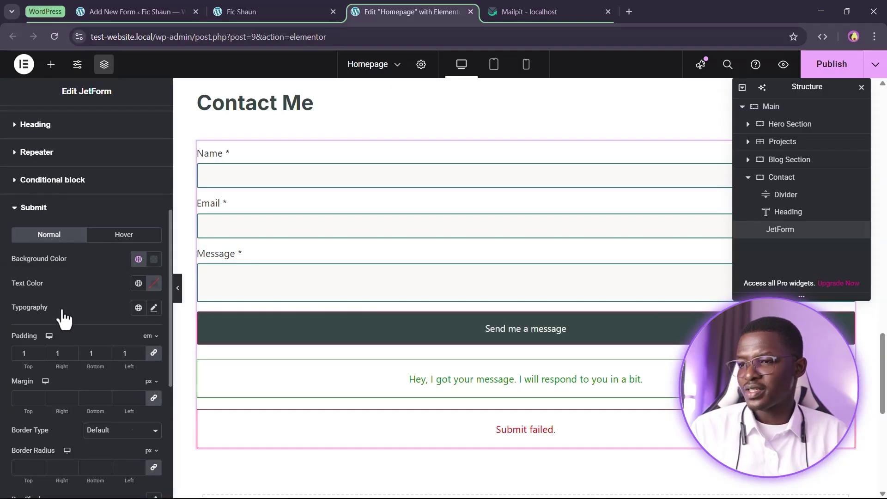
Set the submit button's Border Type to None
{"action": "scroll", "coordinate": [112, 324], "scroll_direction": "down", "scroll_amount": 3}
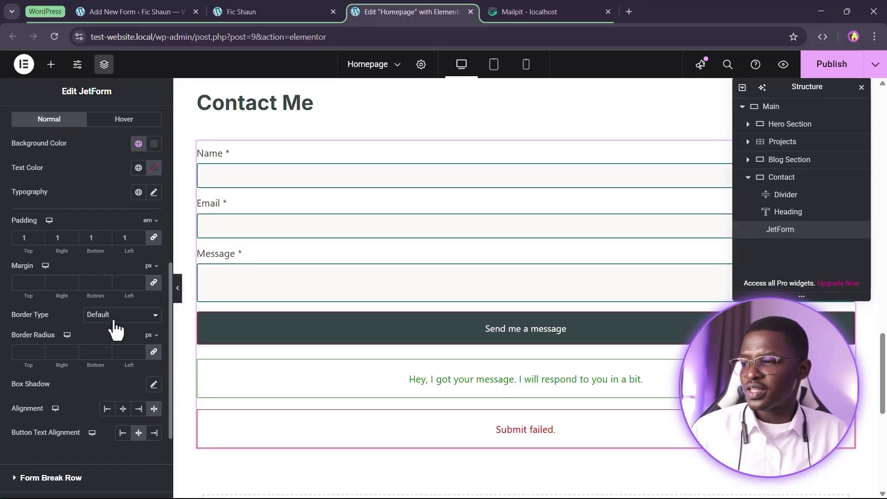
{"action": "left_click", "coordinate": [116, 329]}
{"action": "left_click", "coordinate": [101, 345]}
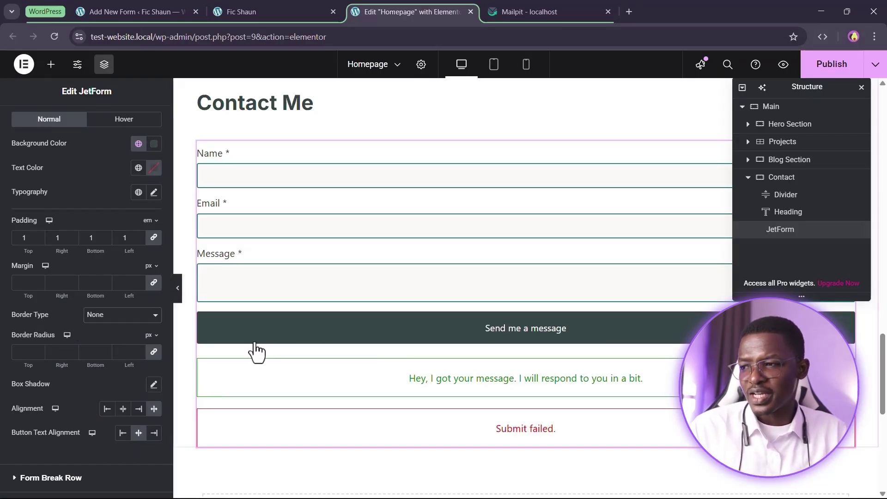
{"action": "scroll", "coordinate": [545, 240], "scroll_direction": "up", "scroll_amount": 3}
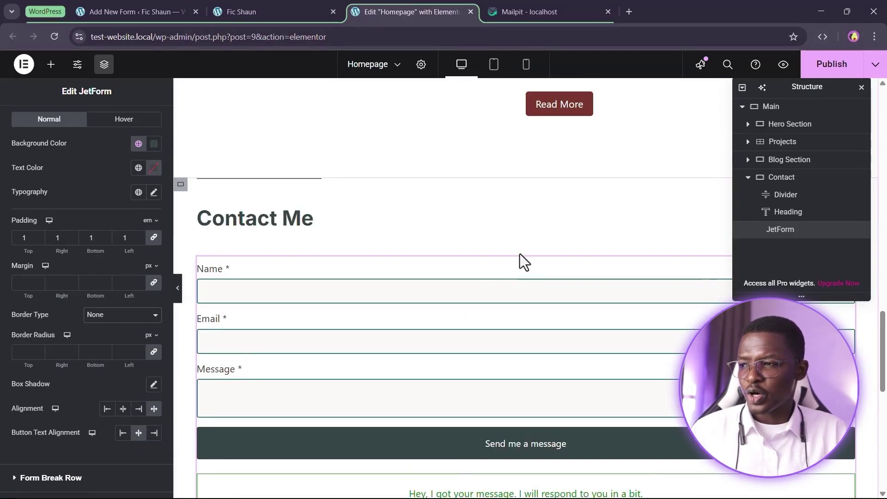
{"action": "scroll", "coordinate": [488, 301], "scroll_direction": "down", "scroll_amount": 4}
{"action": "scroll", "coordinate": [555, 324], "scroll_direction": "up", "scroll_amount": 4}
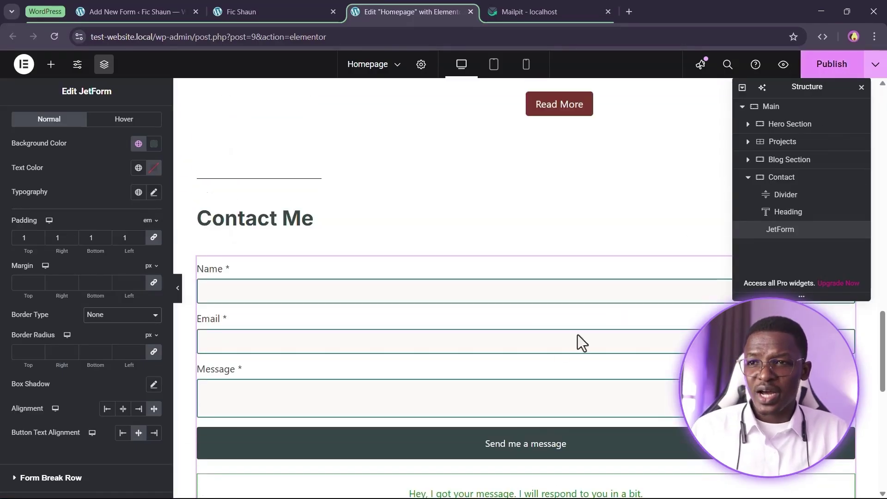
{"action": "scroll", "coordinate": [581, 343], "scroll_direction": "down", "scroll_amount": 3}
Check the restyled Contact Me form on the reloaded live homepage, then return to the Elementor editor
{"action": "left_click", "coordinate": [273, 9]}
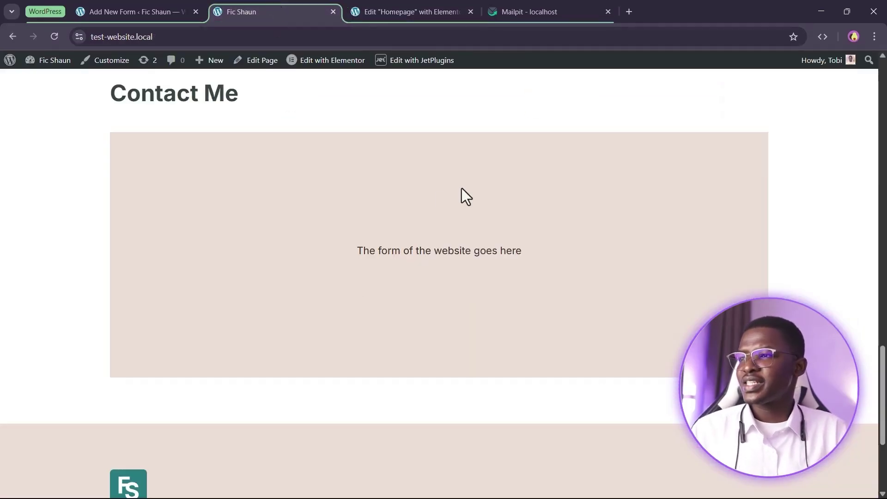
{"action": "left_click", "coordinate": [54, 37]}
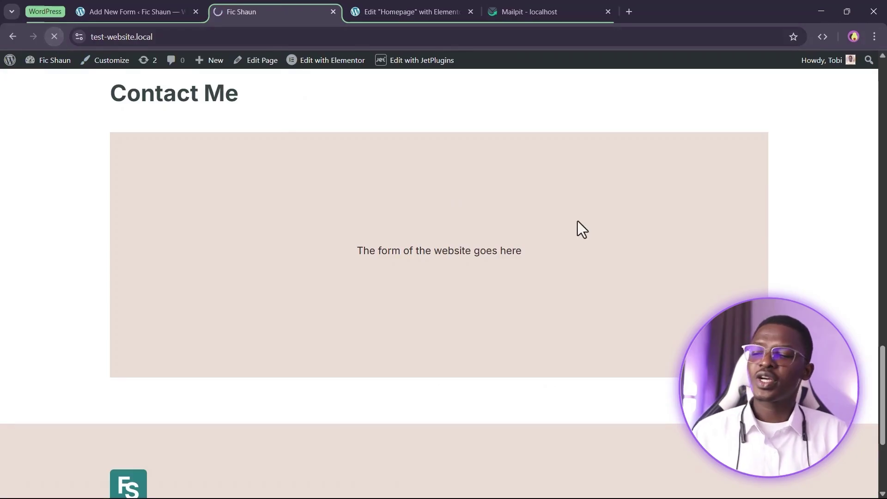
{"action": "scroll", "coordinate": [575, 222], "scroll_direction": "up", "scroll_amount": 1}
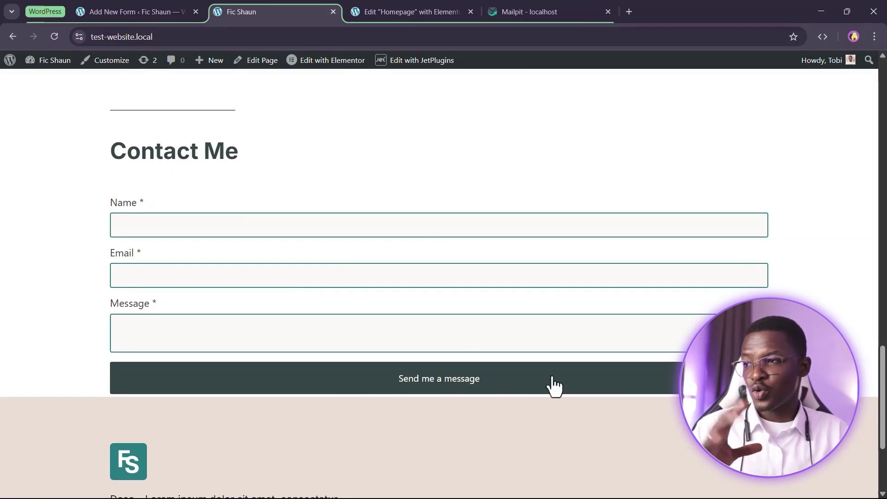
{"action": "left_click", "coordinate": [388, 6]}
{"action": "scroll", "coordinate": [374, 257], "scroll_direction": "up", "scroll_amount": 2}
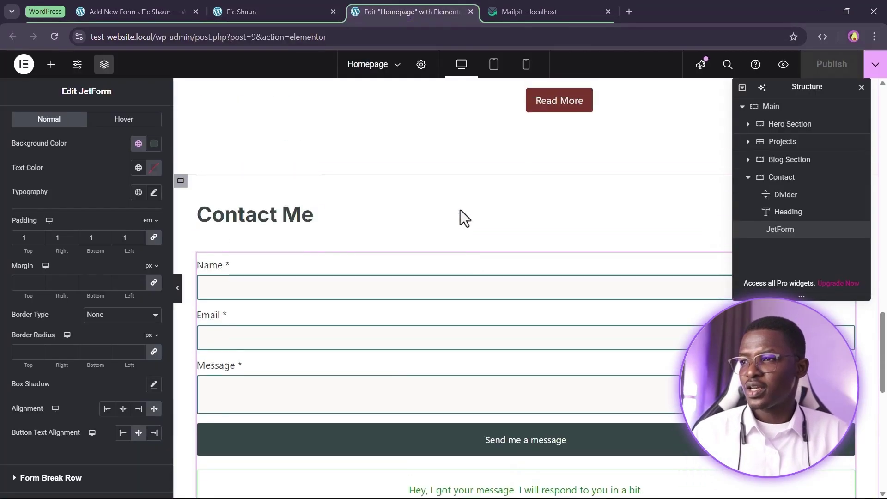
Set the Contact container's padding unit to rem with 4 rem at the bottom
{"action": "left_click", "coordinate": [180, 184]}
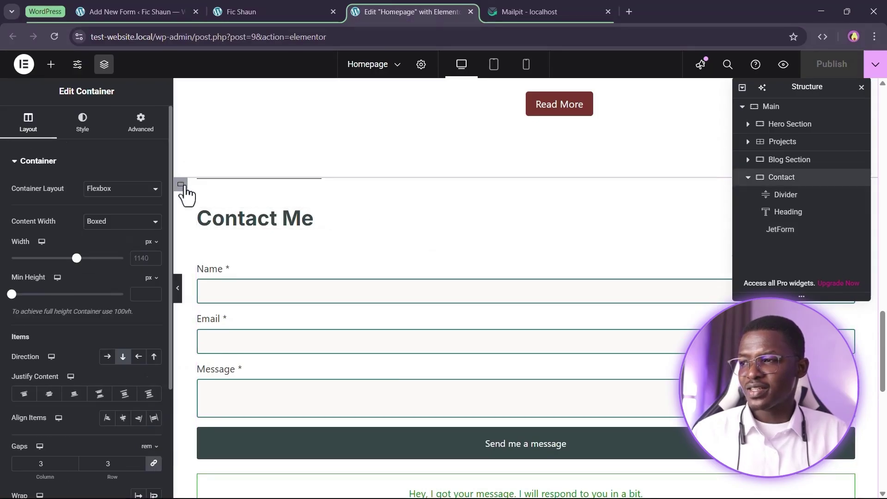
{"action": "scroll", "coordinate": [276, 371], "scroll_direction": "down", "scroll_amount": 3}
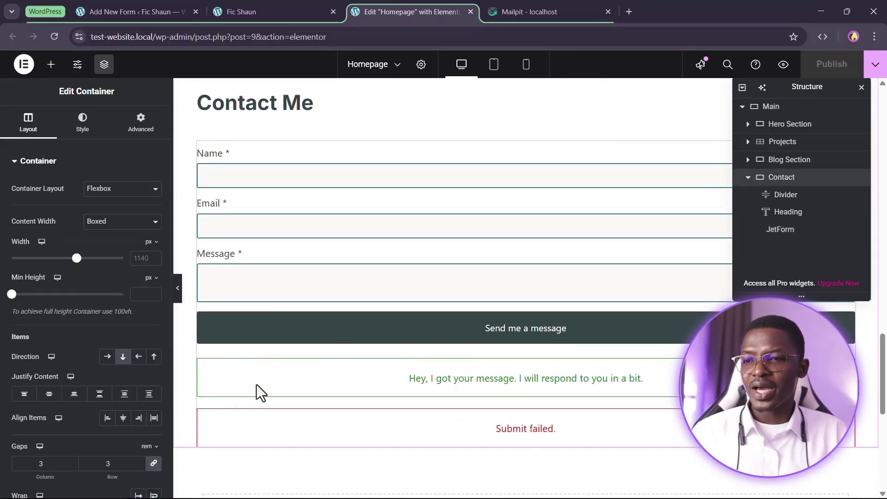
{"action": "left_click", "coordinate": [140, 125]}
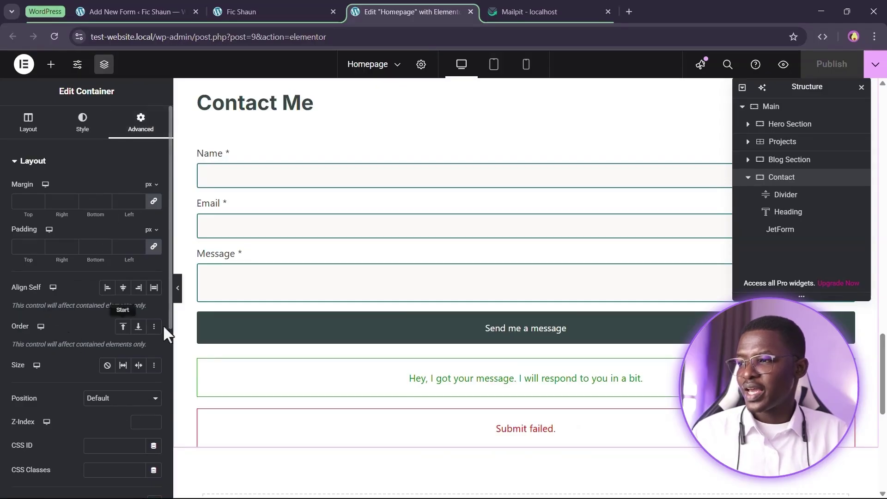
{"action": "scroll", "coordinate": [413, 237], "scroll_direction": "up", "scroll_amount": 1}
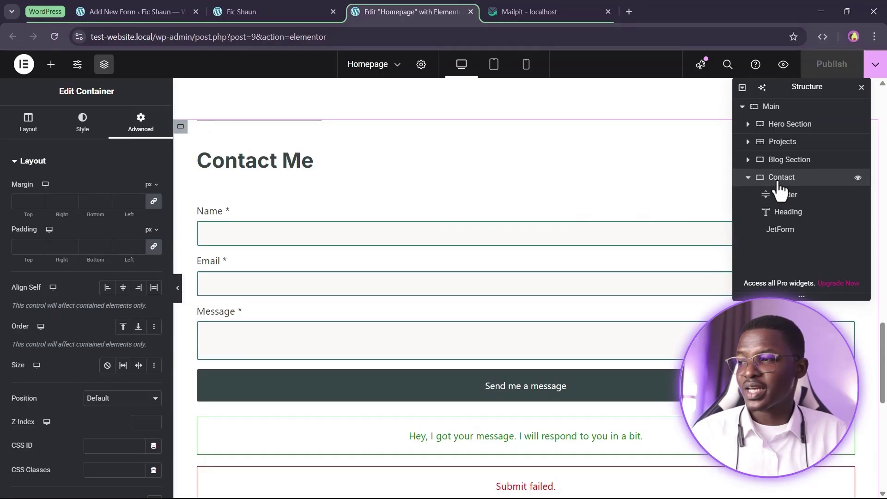
{"action": "left_click", "coordinate": [150, 230]}
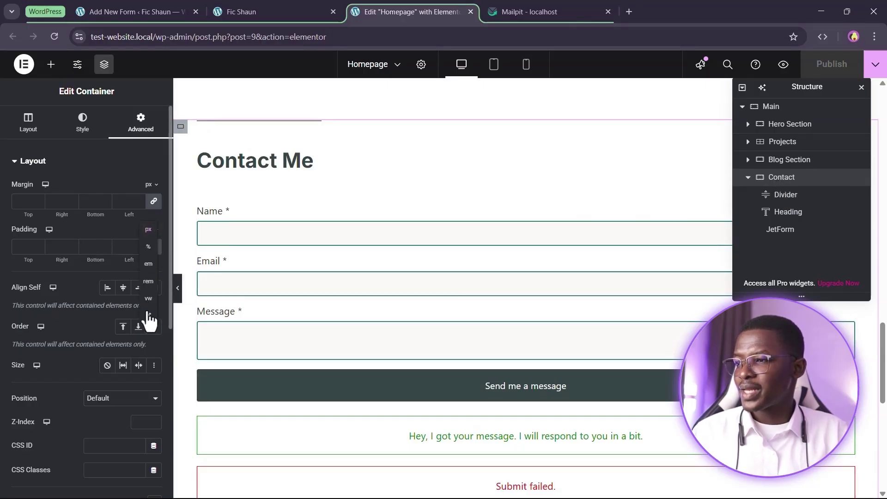
{"action": "left_click", "coordinate": [149, 281]}
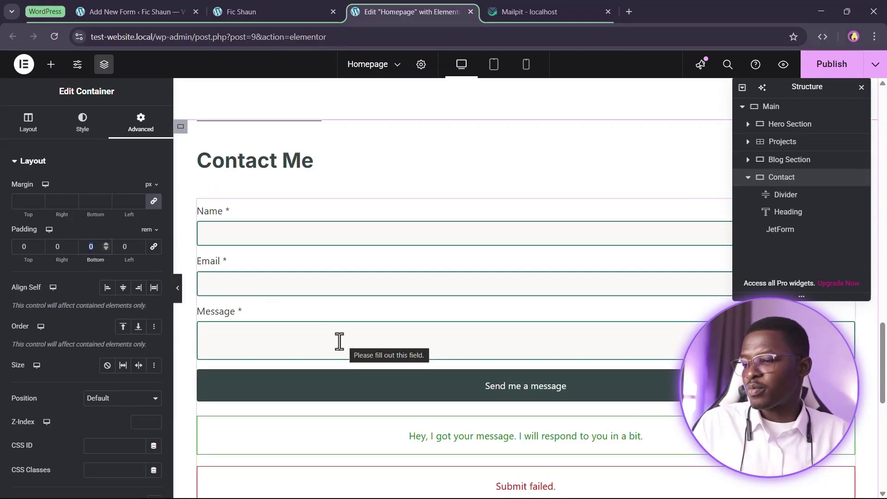
{"action": "type", "text": "4"}
{"action": "scroll", "coordinate": [492, 283], "scroll_direction": "down", "scroll_amount": 5}
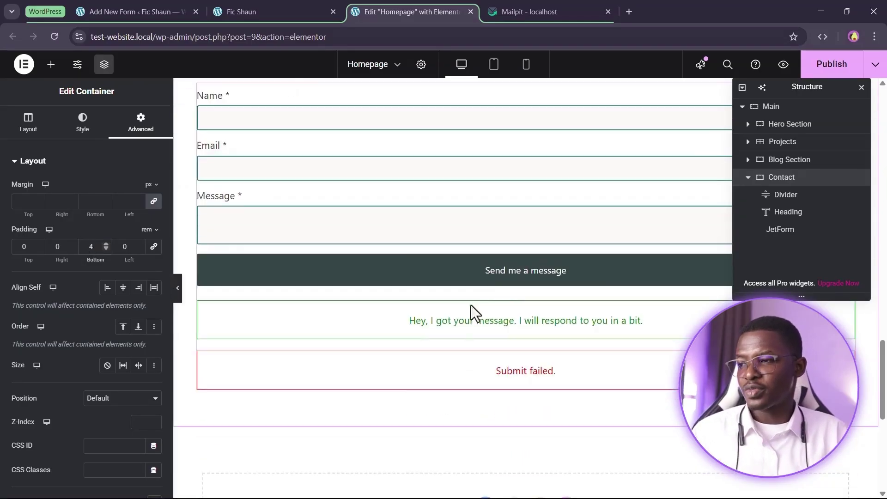
{"action": "scroll", "coordinate": [359, 298], "scroll_direction": "up", "scroll_amount": 4}
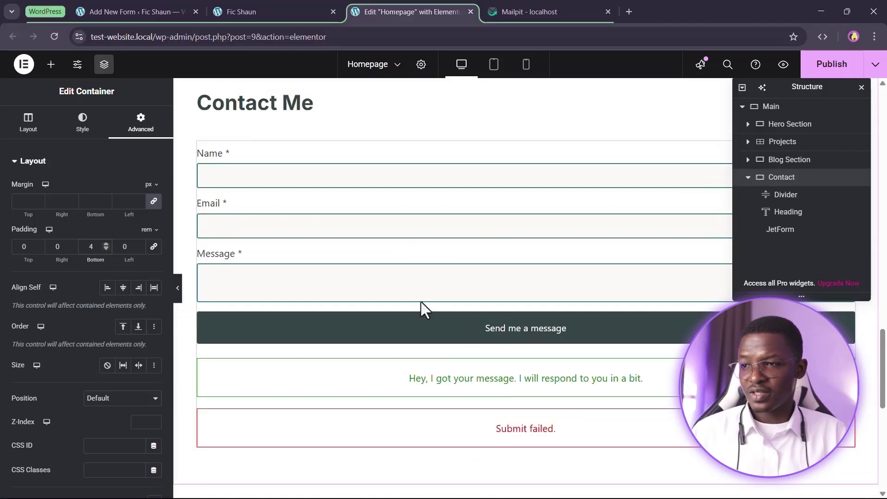
{"action": "scroll", "coordinate": [439, 311], "scroll_direction": "down", "scroll_amount": 1}
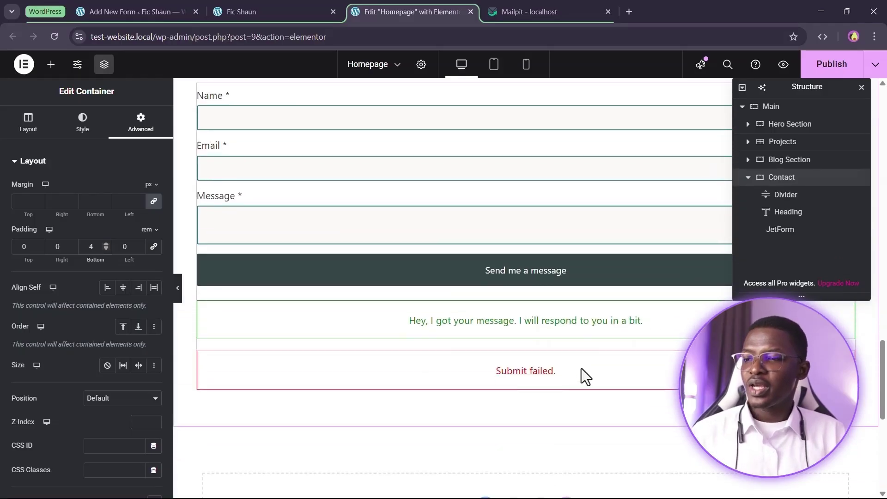
{"action": "left_click", "coordinate": [582, 372]}
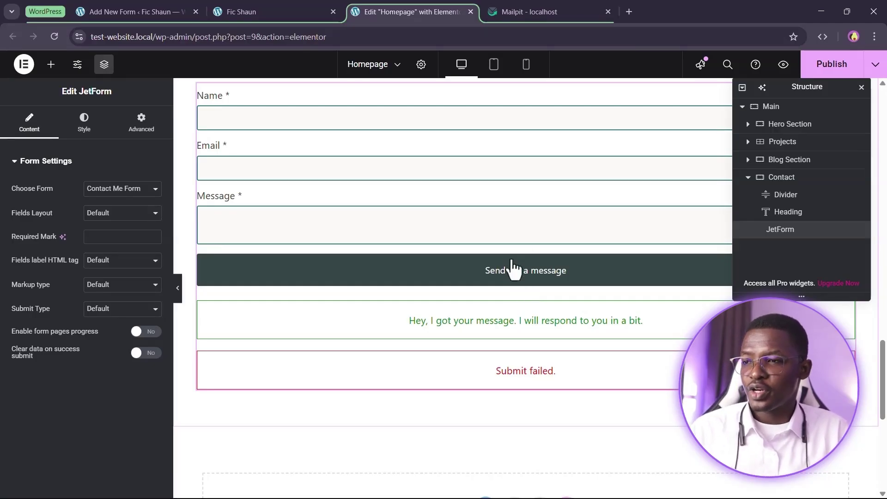
Set the Send me a message button's hover background to the Accent global colour
{"action": "left_click", "coordinate": [83, 119]}
{"action": "scroll", "coordinate": [66, 345], "scroll_direction": "down", "scroll_amount": 5}
{"action": "scroll", "coordinate": [66, 344], "scroll_direction": "down", "scroll_amount": 2}
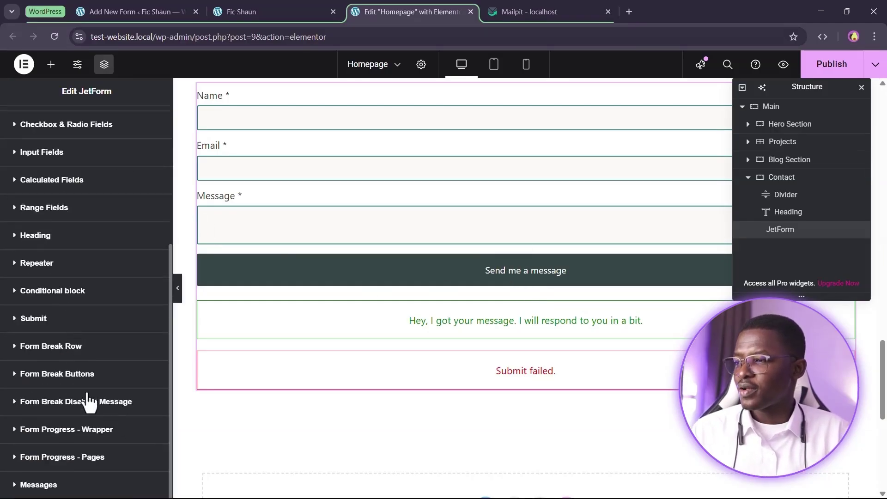
{"action": "left_click", "coordinate": [72, 321]}
{"action": "scroll", "coordinate": [144, 270], "scroll_direction": "down", "scroll_amount": 4}
{"action": "scroll", "coordinate": [143, 269], "scroll_direction": "down", "scroll_amount": 4}
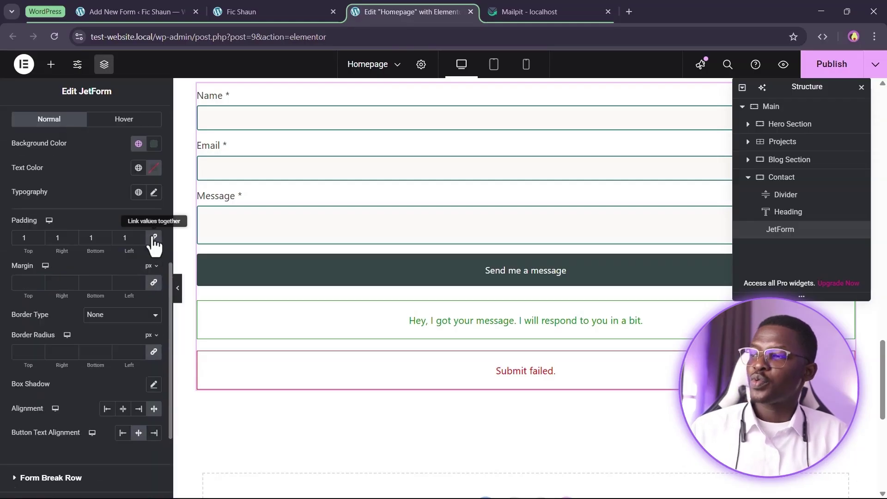
{"action": "left_click", "coordinate": [133, 122]}
{"action": "scroll", "coordinate": [134, 138], "scroll_direction": "up", "scroll_amount": 3}
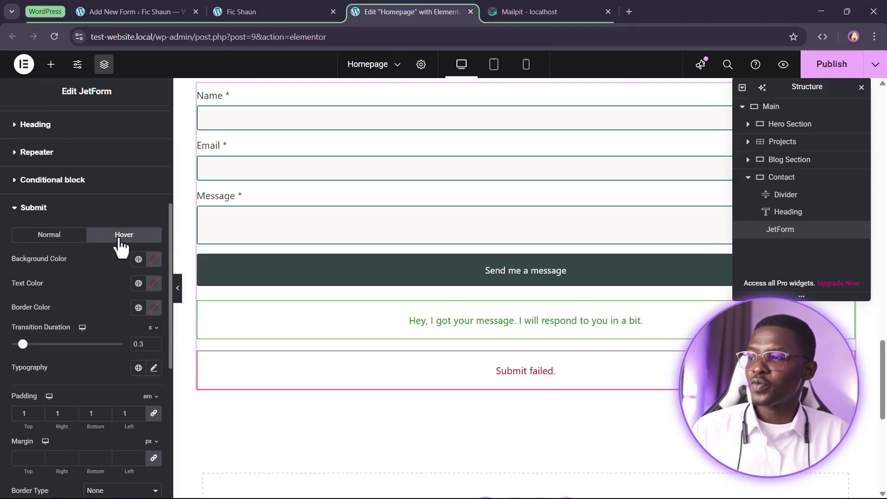
{"action": "scroll", "coordinate": [76, 284], "scroll_direction": "down", "scroll_amount": 2}
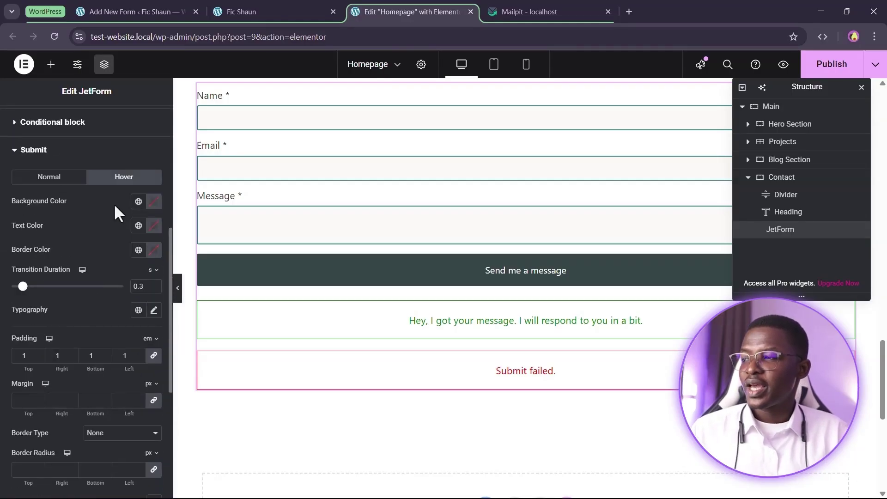
{"action": "left_click", "coordinate": [138, 203]}
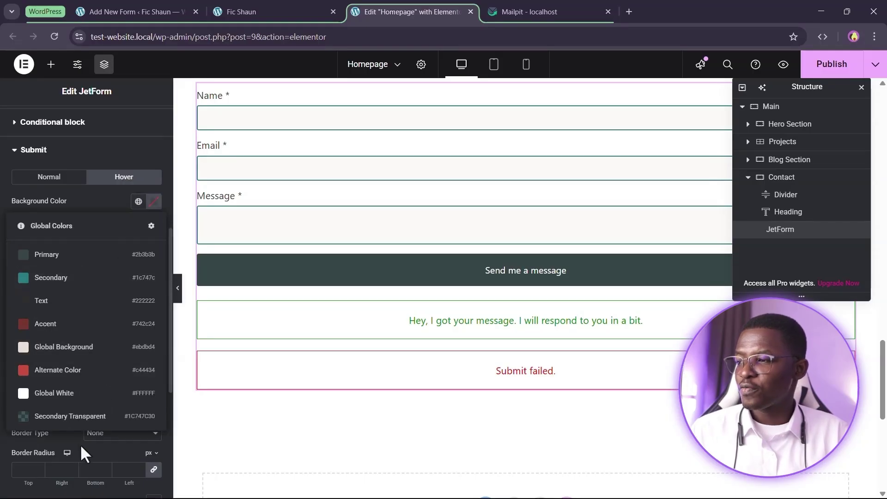
{"action": "left_click", "coordinate": [96, 323]}
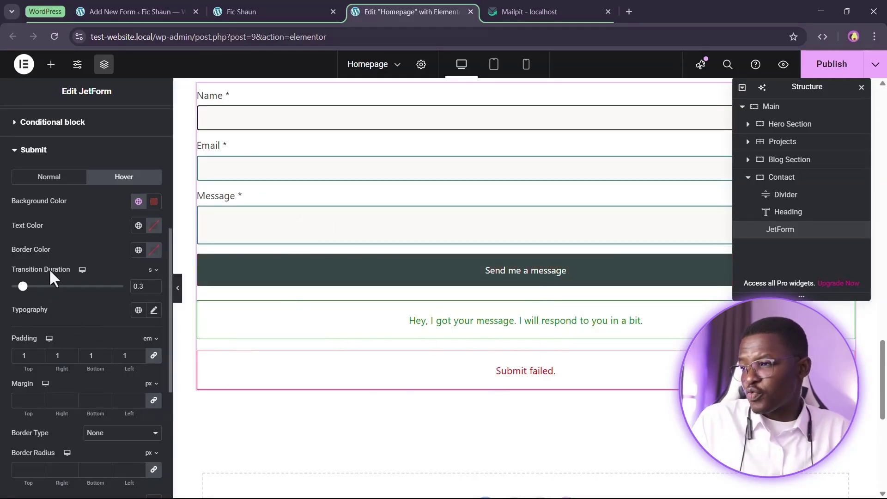
{"action": "scroll", "coordinate": [50, 272], "scroll_direction": "down", "scroll_amount": 5}
{"action": "scroll", "coordinate": [78, 319], "scroll_direction": "up", "scroll_amount": 6}
{"action": "left_click", "coordinate": [65, 248]}
{"action": "scroll", "coordinate": [68, 257], "scroll_direction": "down", "scroll_amount": 3}
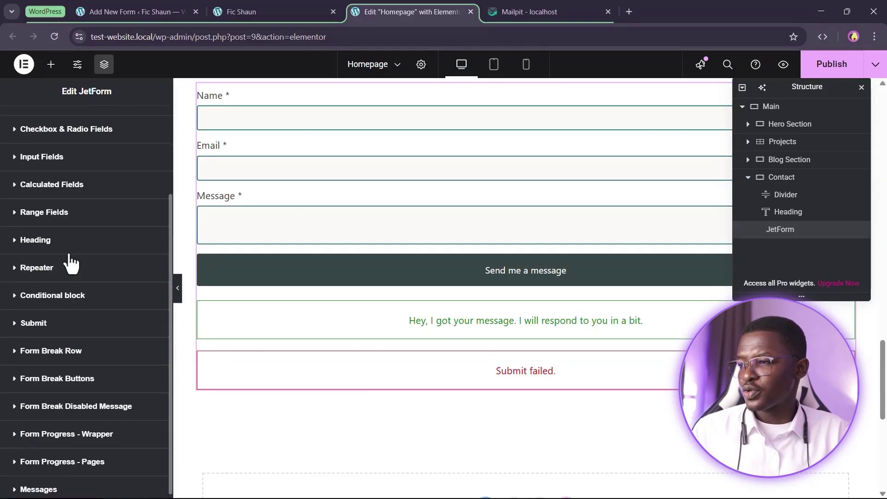
Remove the success message's green border
{"action": "scroll", "coordinate": [62, 375], "scroll_direction": "down", "scroll_amount": 3}
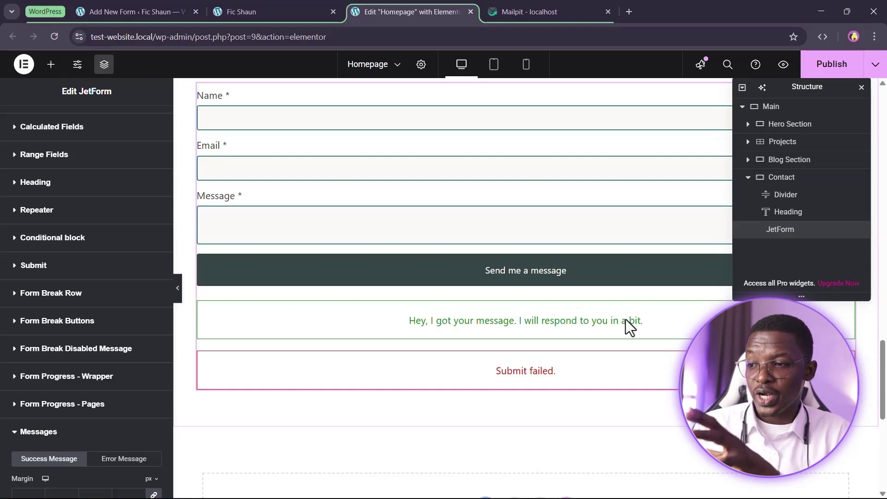
{"action": "scroll", "coordinate": [37, 258], "scroll_direction": "down", "scroll_amount": 4}
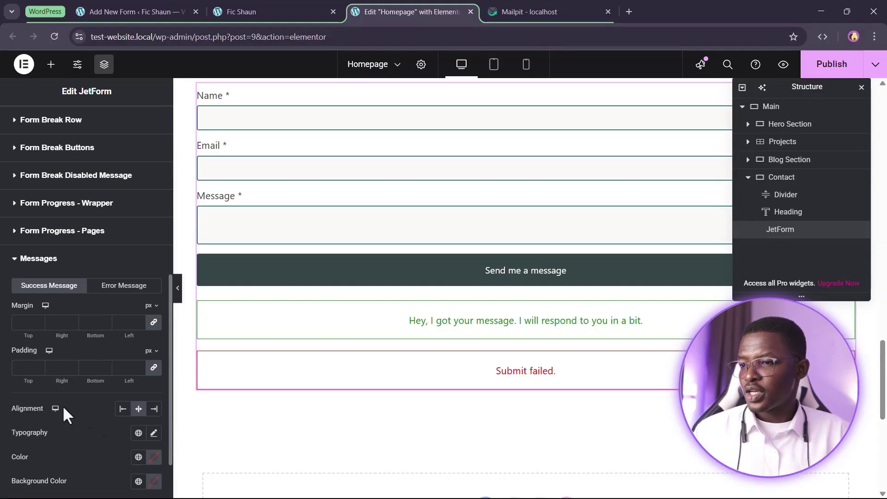
{"action": "left_click", "coordinate": [27, 369]}
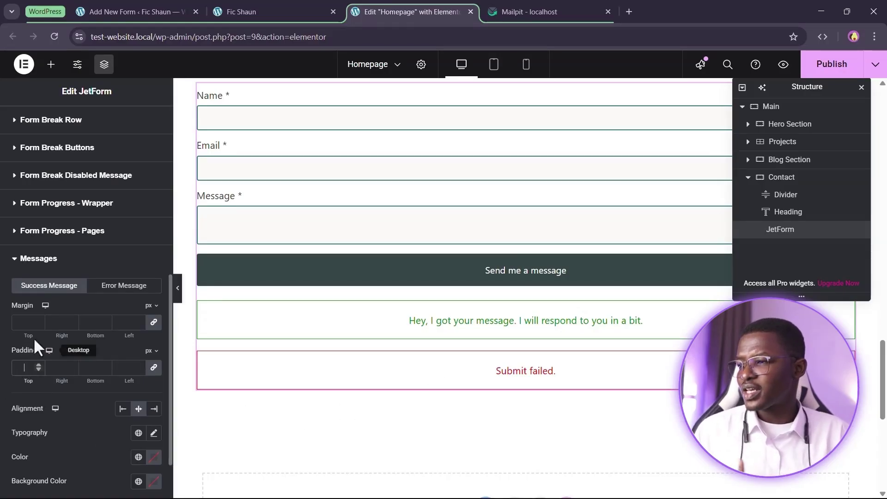
{"action": "scroll", "coordinate": [111, 385], "scroll_direction": "down", "scroll_amount": 2}
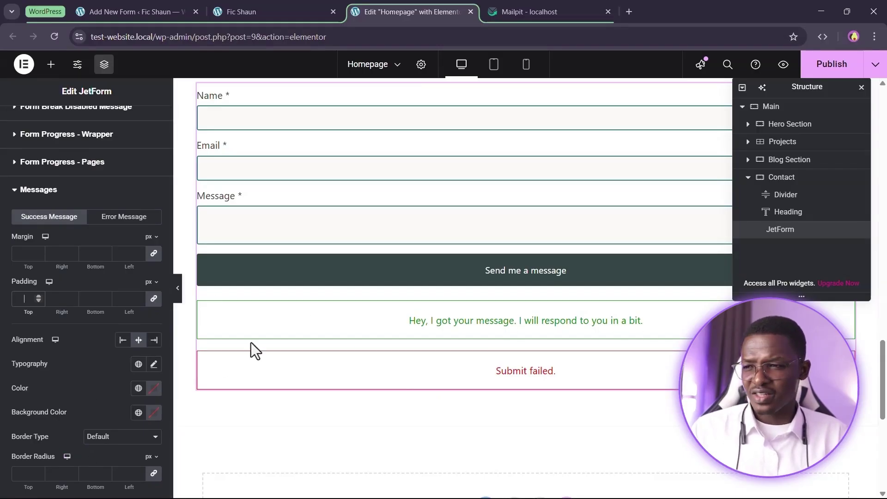
{"action": "left_click", "coordinate": [118, 439]}
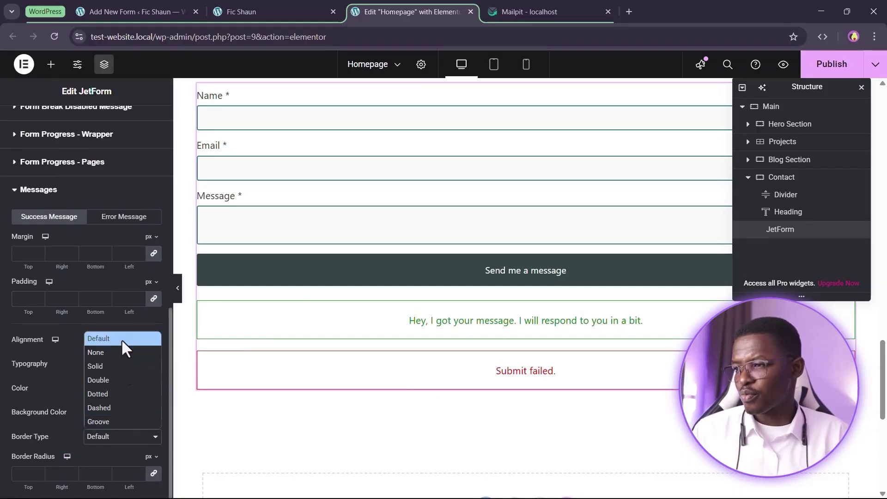
{"action": "left_click", "coordinate": [115, 352]}
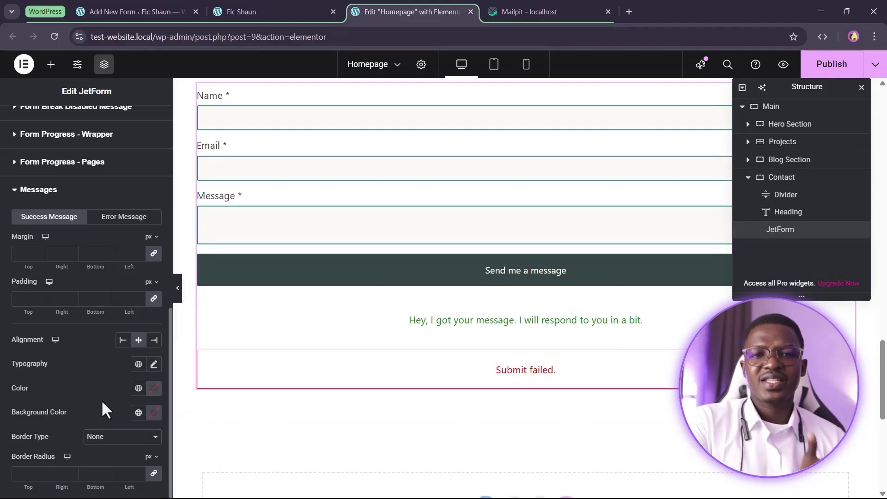
Give the success message a Secondary Transparent background and Secondary teal text colour
{"action": "left_click", "coordinate": [138, 412]}
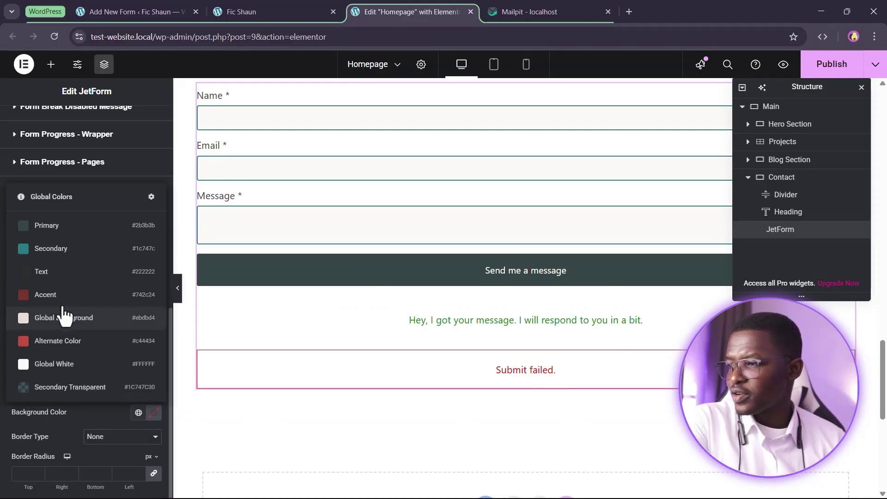
{"action": "left_click", "coordinate": [101, 392]}
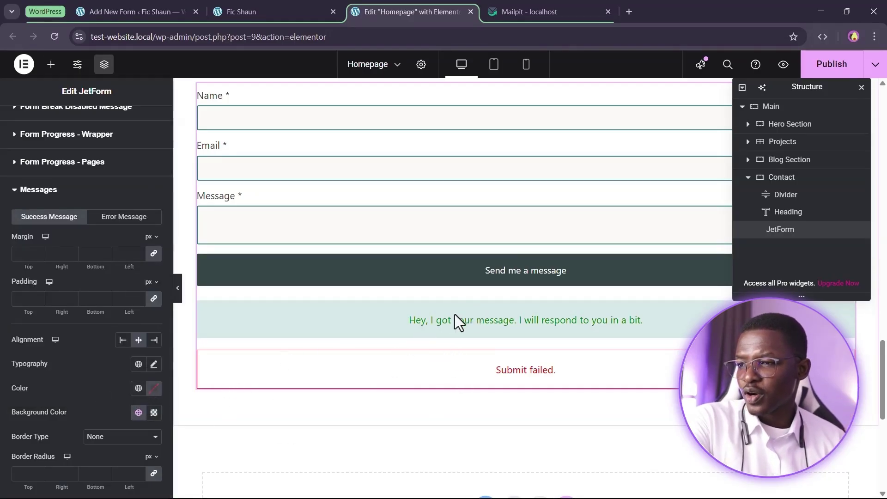
{"action": "left_click", "coordinate": [138, 388]}
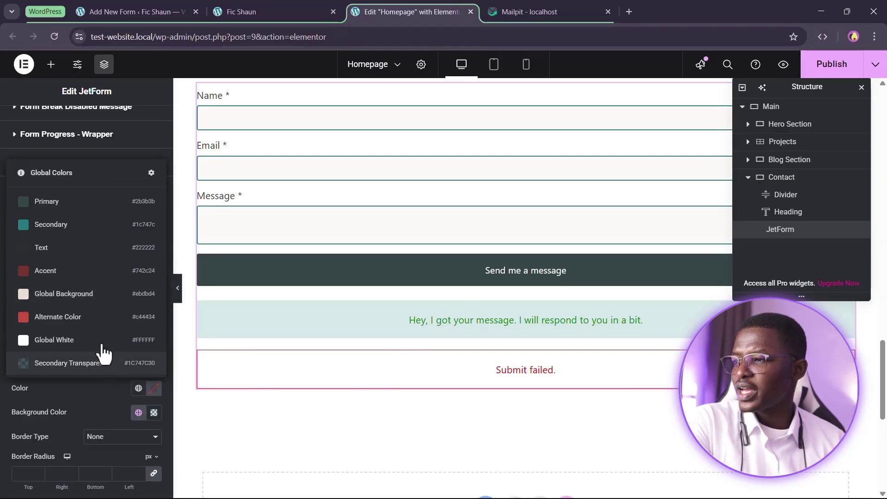
{"action": "left_click", "coordinate": [79, 231]}
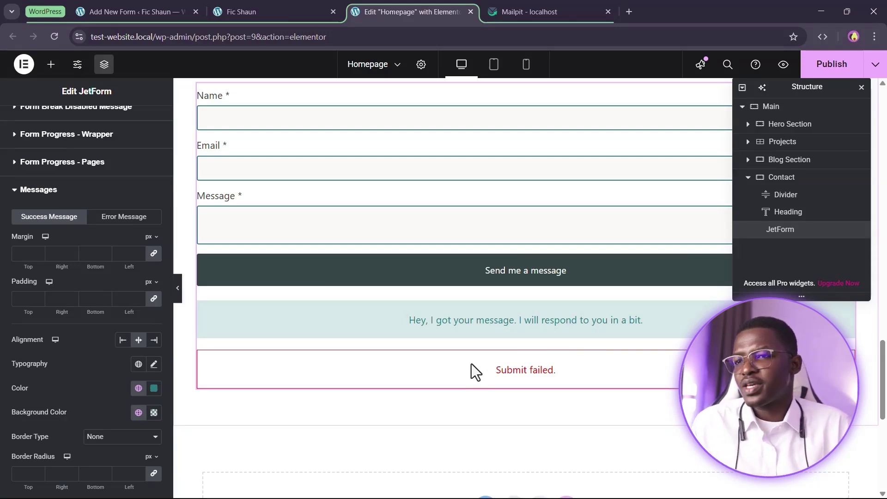
{"action": "scroll", "coordinate": [472, 365], "scroll_direction": "down", "scroll_amount": 1}
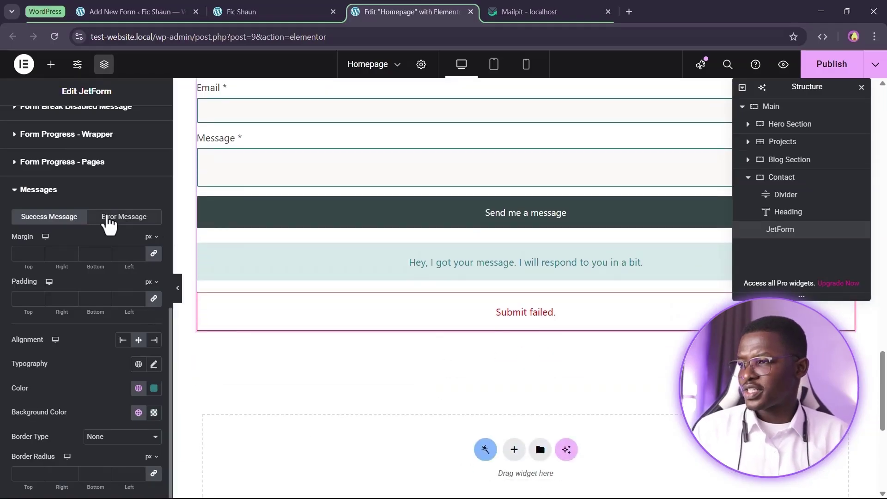
Set the Submit failed error message's border type to None
{"action": "left_click", "coordinate": [124, 227]}
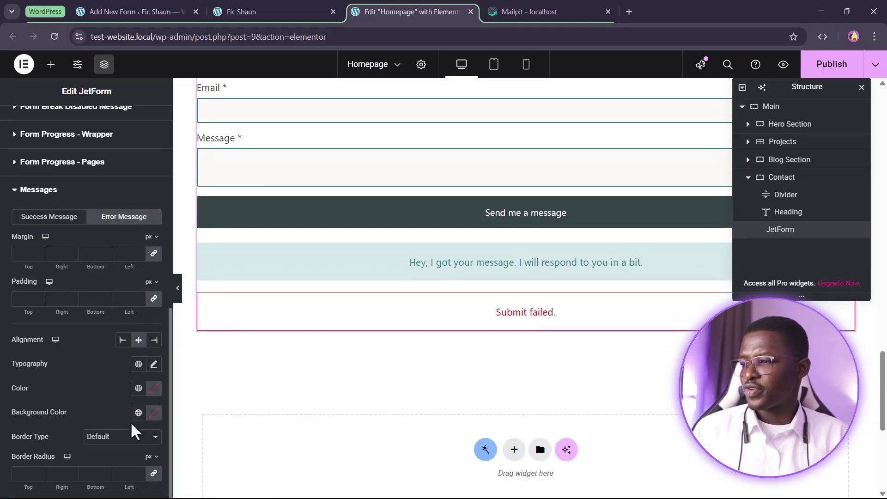
{"action": "left_click", "coordinate": [107, 437]}
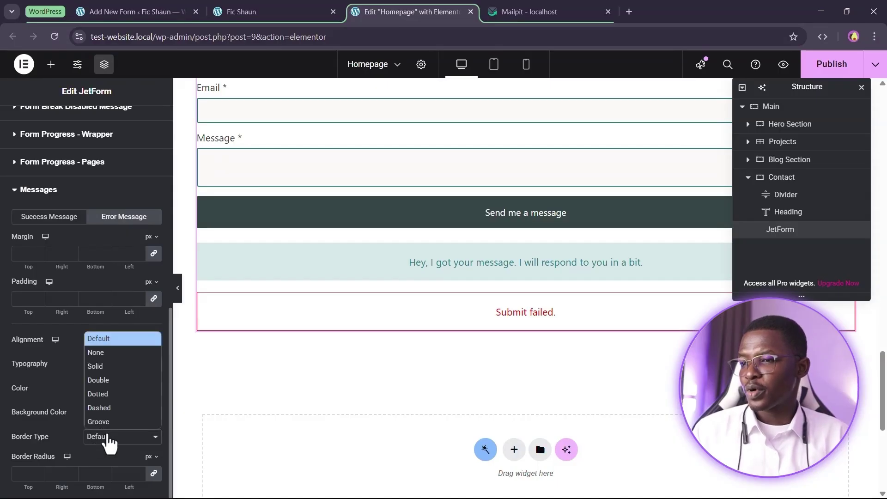
{"action": "left_click", "coordinate": [113, 353]}
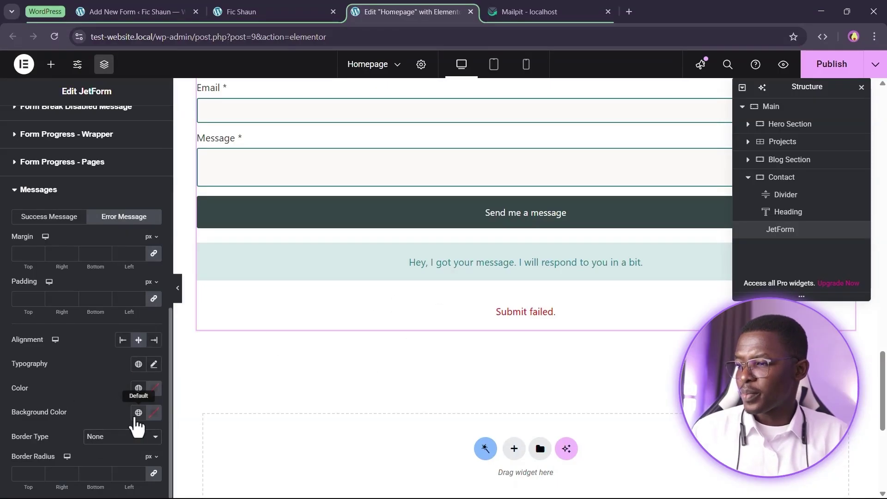
Give the error message a pale pink background (#C444341A) faded from the Alternate red
{"action": "left_click", "coordinate": [138, 413]}
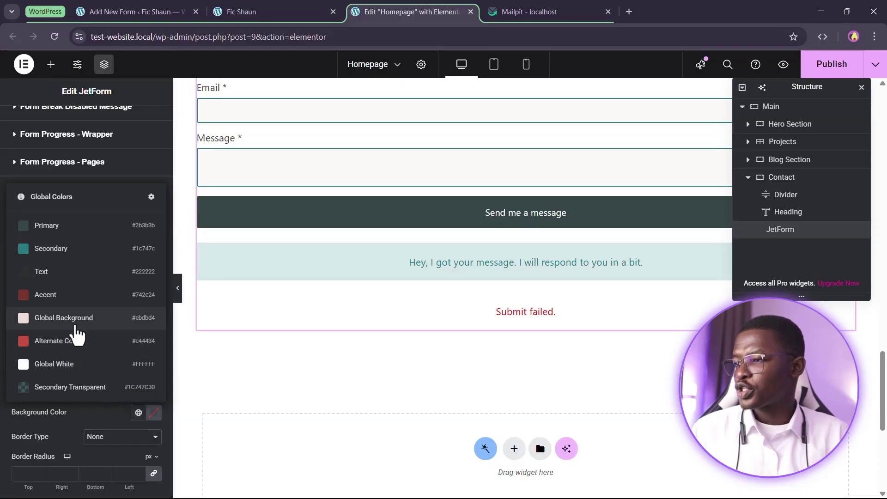
{"action": "left_click", "coordinate": [75, 325]}
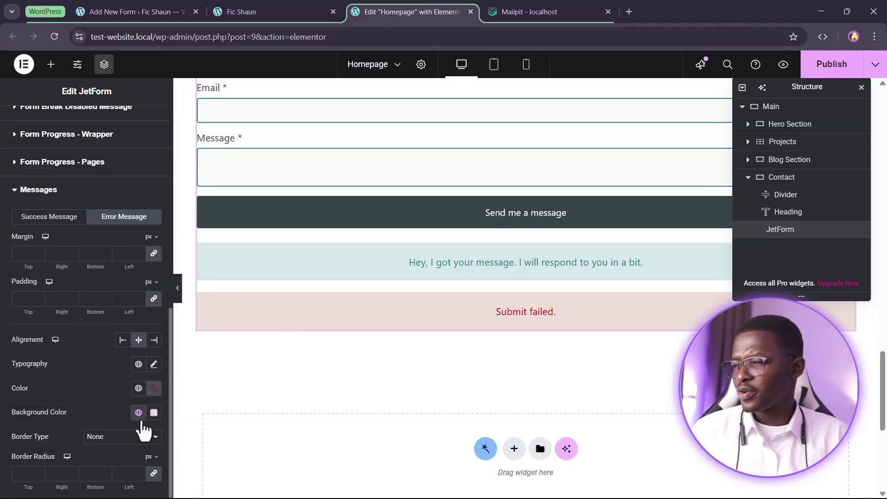
{"action": "left_click", "coordinate": [139, 412]}
{"action": "left_click", "coordinate": [84, 341]}
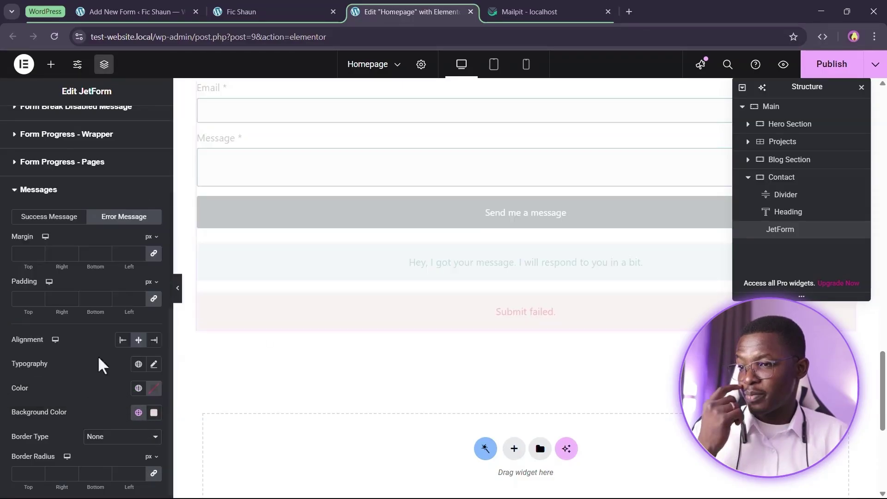
{"action": "left_click", "coordinate": [153, 412]}
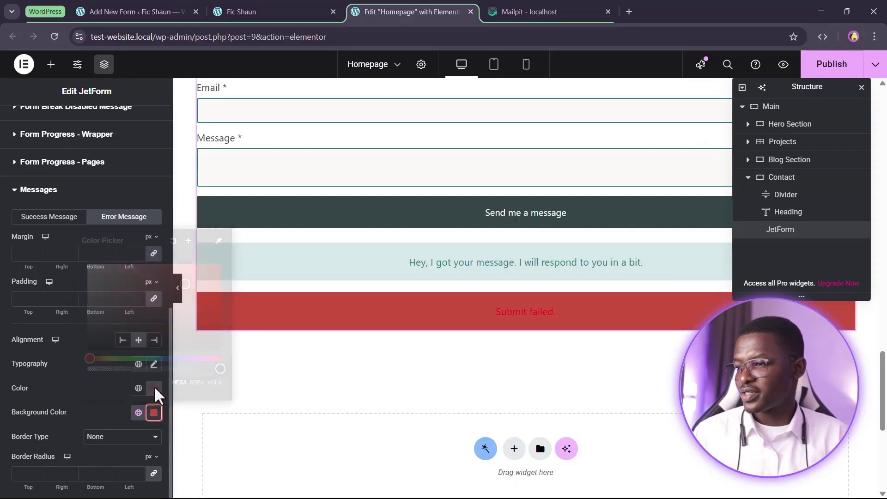
{"action": "left_click_drag", "start_coordinate": [220, 368], "coordinate": [100, 369]}
{"action": "left_click", "coordinate": [86, 410]}
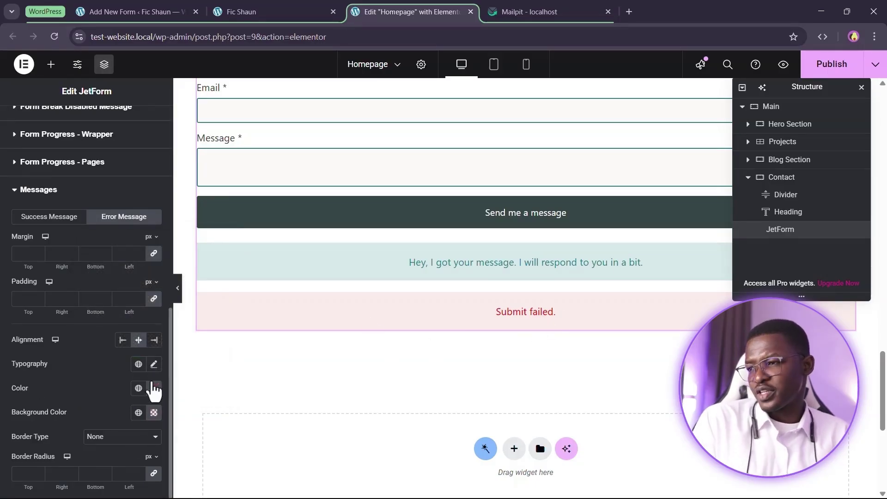
Colour the Submit failed text with the global Alternate Color
{"action": "left_click", "coordinate": [139, 389]}
{"action": "left_click", "coordinate": [72, 316]}
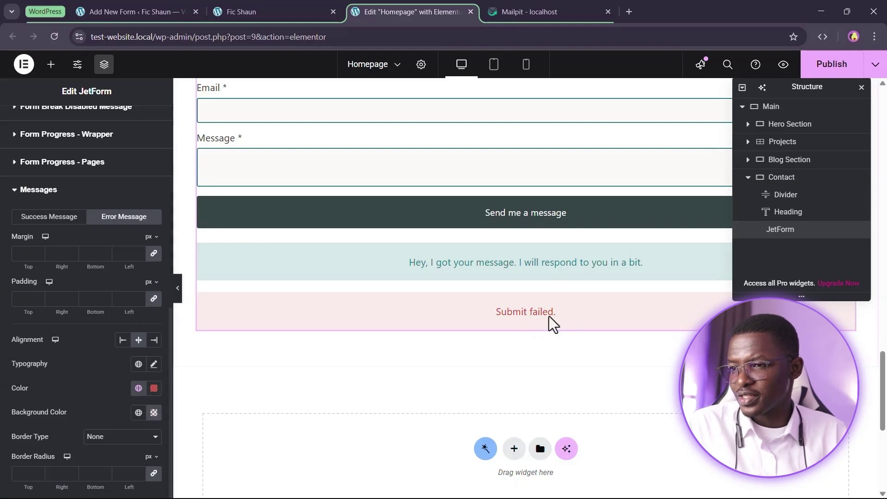
{"action": "scroll", "coordinate": [569, 350], "scroll_direction": "up", "scroll_amount": 3}
{"action": "scroll", "coordinate": [581, 393], "scroll_direction": "down", "scroll_amount": 1}
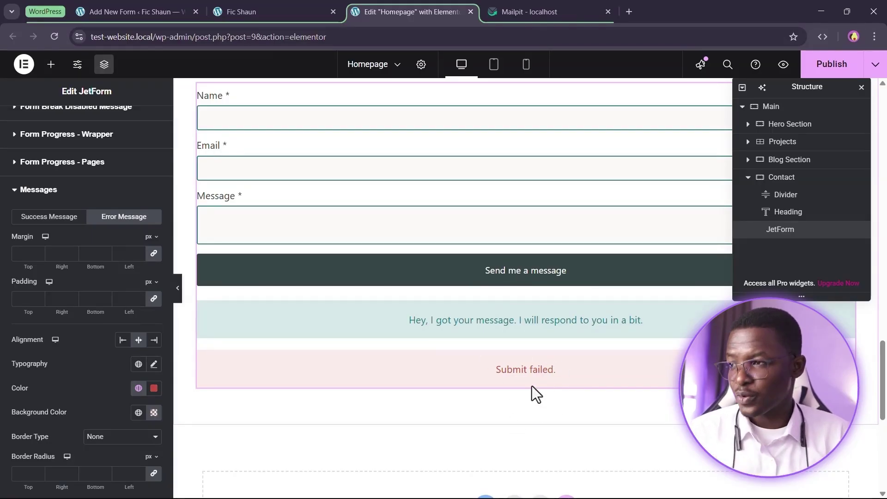
{"action": "scroll", "coordinate": [518, 391], "scroll_direction": "up", "scroll_amount": 2}
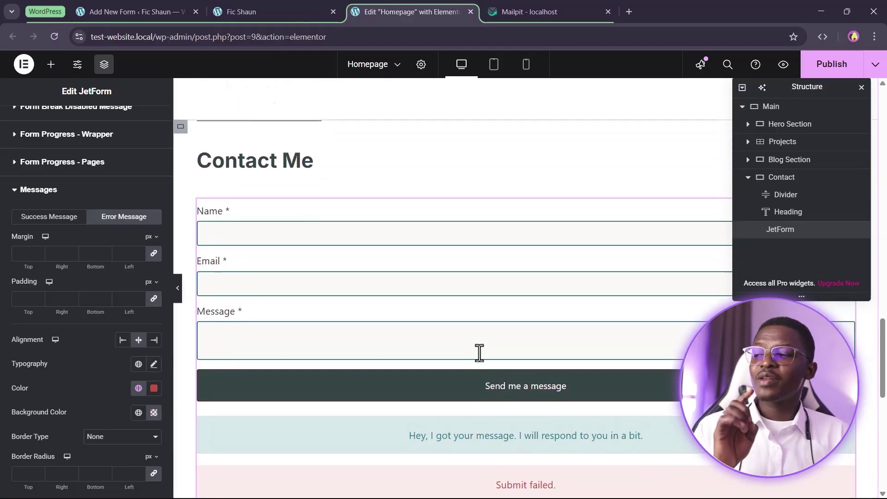
{"action": "left_click", "coordinate": [386, 236]}
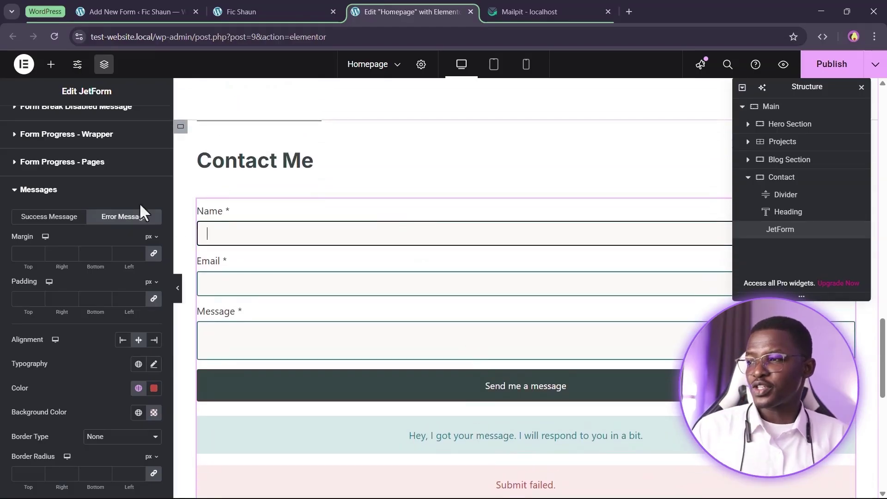
Set the input fields' border radius to 0.5 rem on all corners
{"action": "scroll", "coordinate": [101, 218], "scroll_direction": "up", "scroll_amount": 5}
{"action": "scroll", "coordinate": [69, 268], "scroll_direction": "up", "scroll_amount": 1}
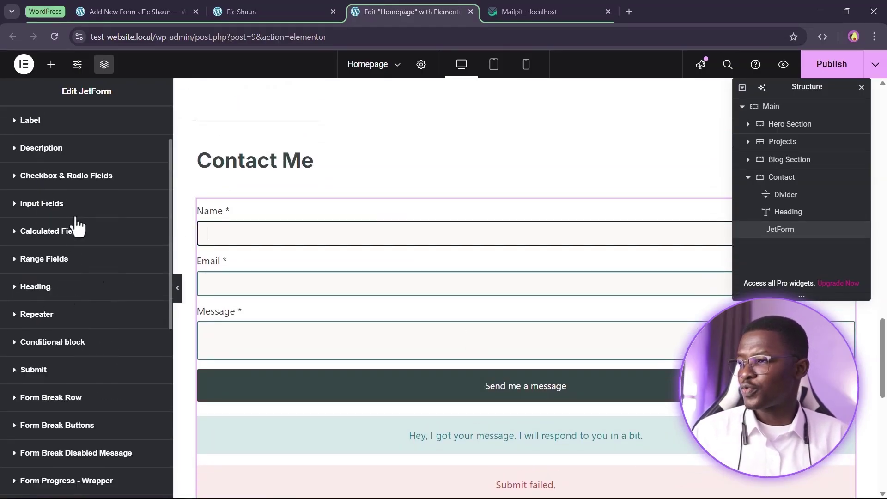
{"action": "left_click", "coordinate": [75, 206]}
{"action": "scroll", "coordinate": [67, 318], "scroll_direction": "down", "scroll_amount": 2}
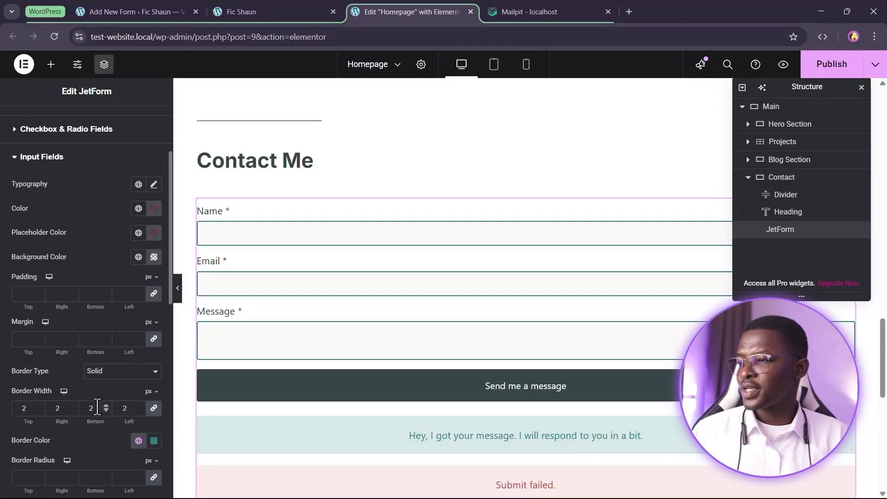
{"action": "scroll", "coordinate": [90, 413], "scroll_direction": "down", "scroll_amount": 1}
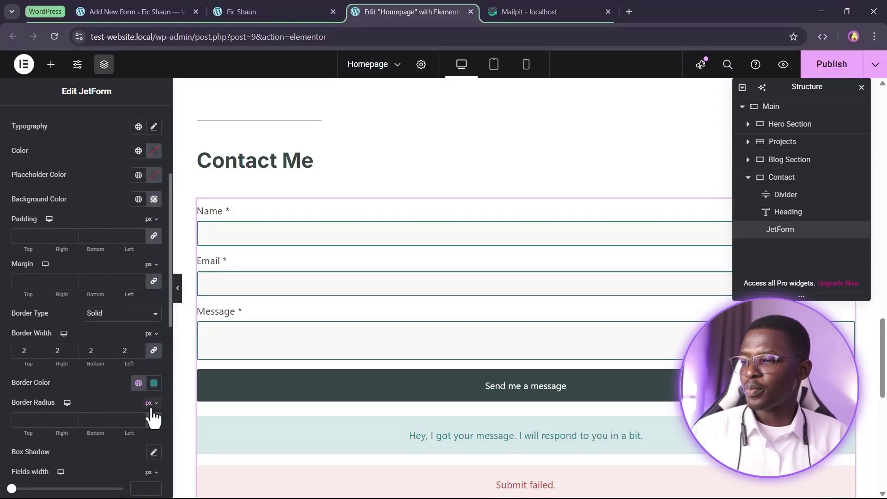
{"action": "scroll", "coordinate": [145, 410], "scroll_direction": "down", "scroll_amount": 1}
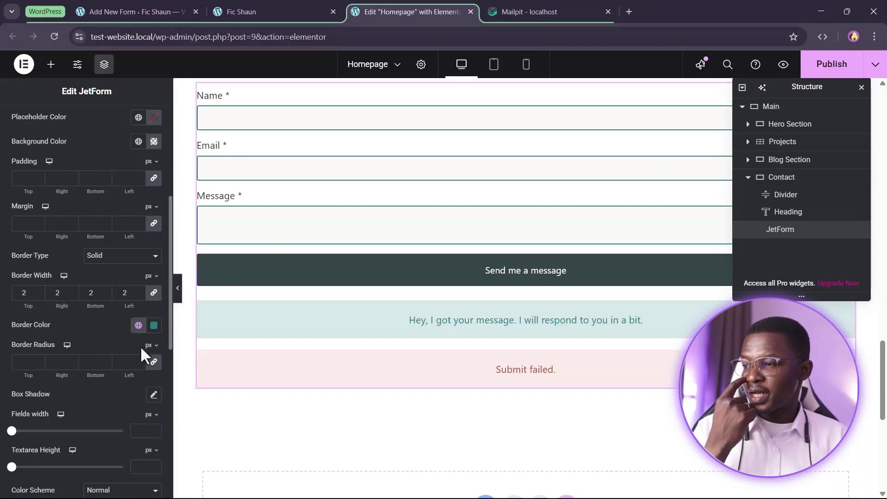
{"action": "left_click", "coordinate": [149, 345]}
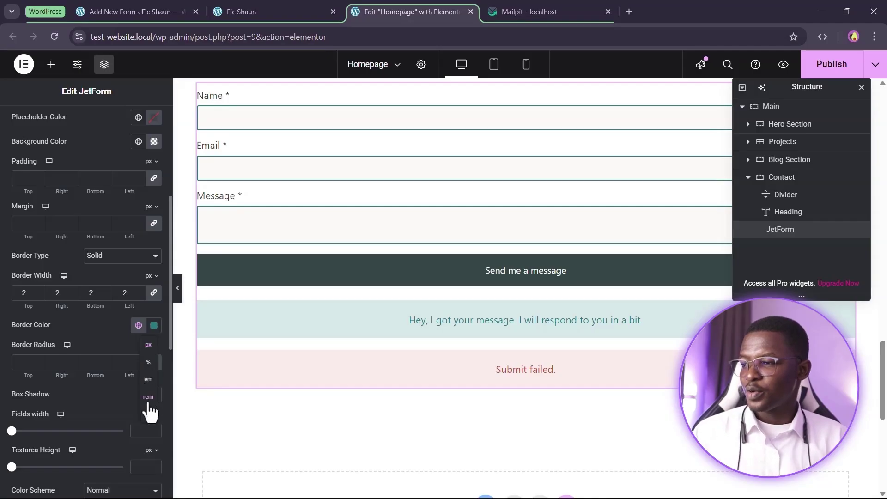
{"action": "left_click", "coordinate": [148, 410]}
{"action": "left_click", "coordinate": [32, 359]}
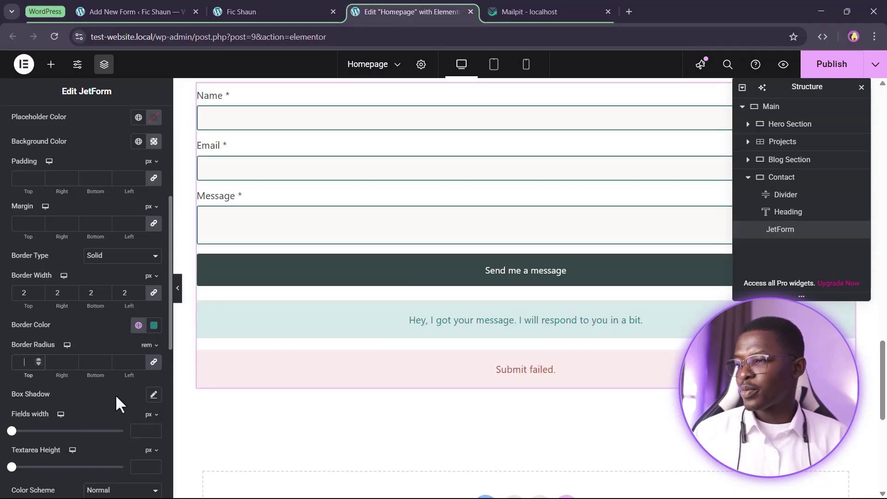
{"action": "type", "text": "0.5"}
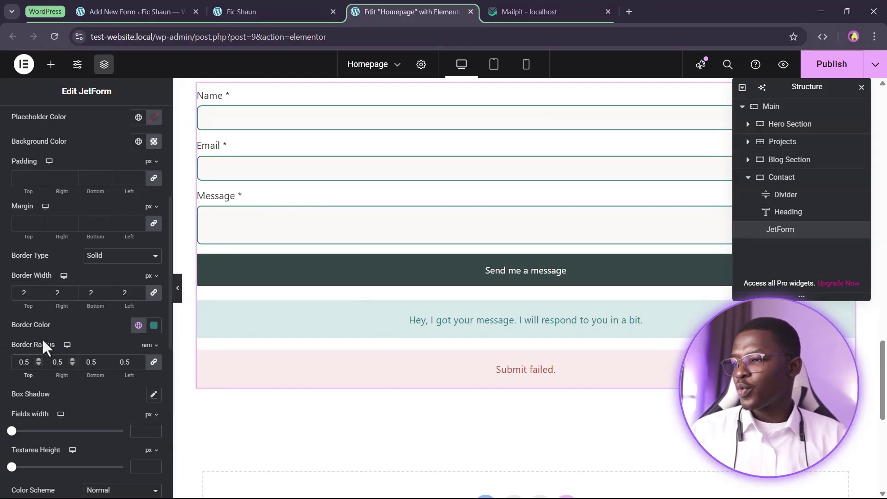
{"action": "scroll", "coordinate": [32, 301], "scroll_direction": "up", "scroll_amount": 3}
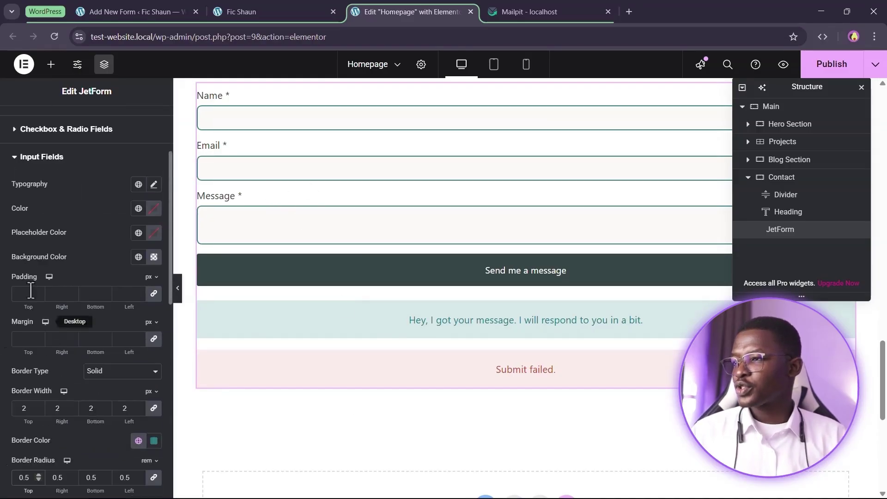
{"action": "left_click", "coordinate": [69, 157]}
Set the Send me a message button's border radius to 0.5 rem
{"action": "scroll", "coordinate": [30, 378], "scroll_direction": "down", "scroll_amount": 3}
{"action": "left_click", "coordinate": [60, 320]}
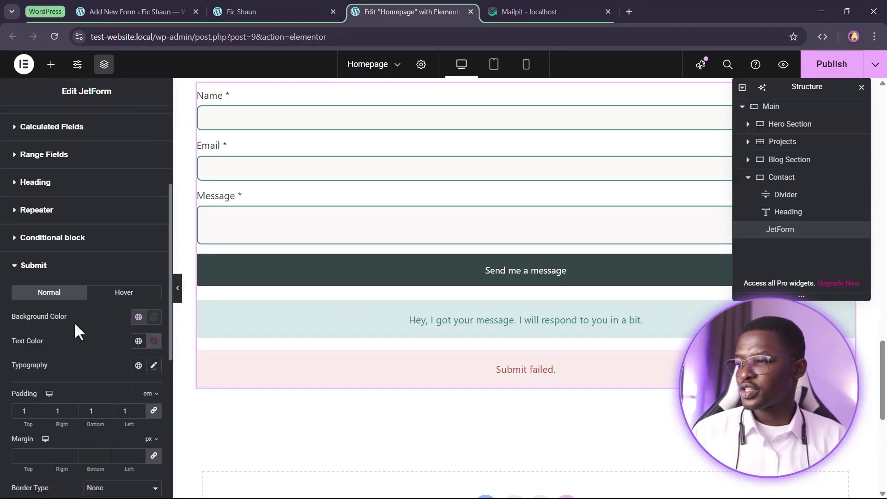
{"action": "scroll", "coordinate": [52, 388], "scroll_direction": "down", "scroll_amount": 5}
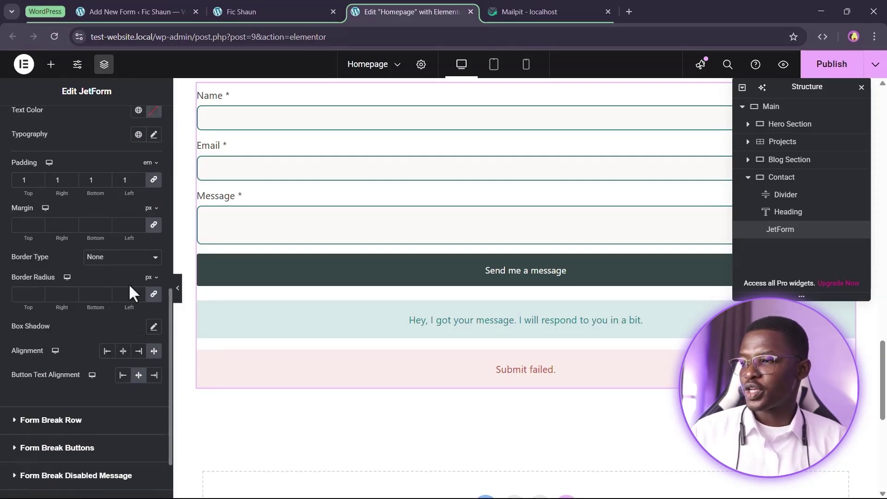
{"action": "left_click", "coordinate": [150, 277]}
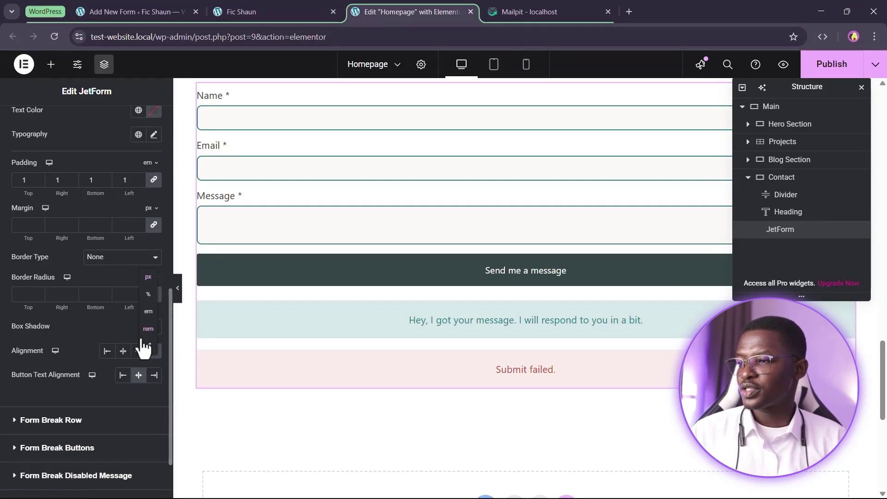
{"action": "left_click", "coordinate": [148, 329]}
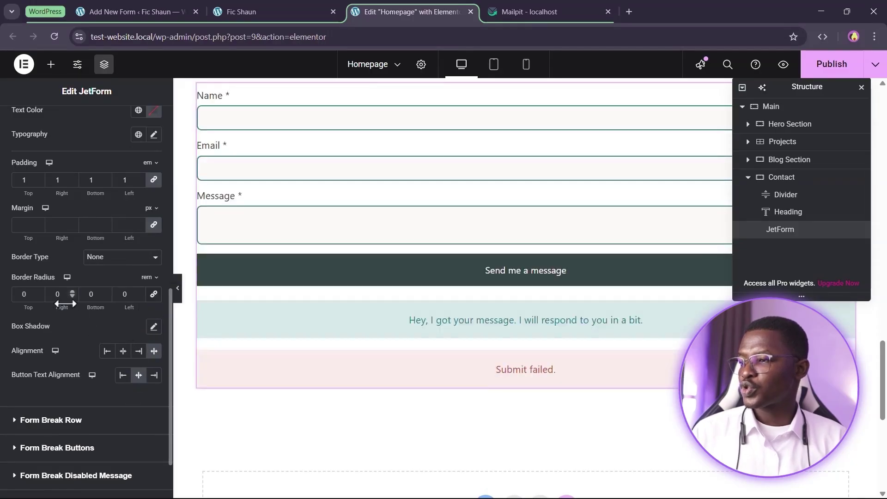
{"action": "left_click", "coordinate": [62, 292]}
{"action": "type", "text": "5"}
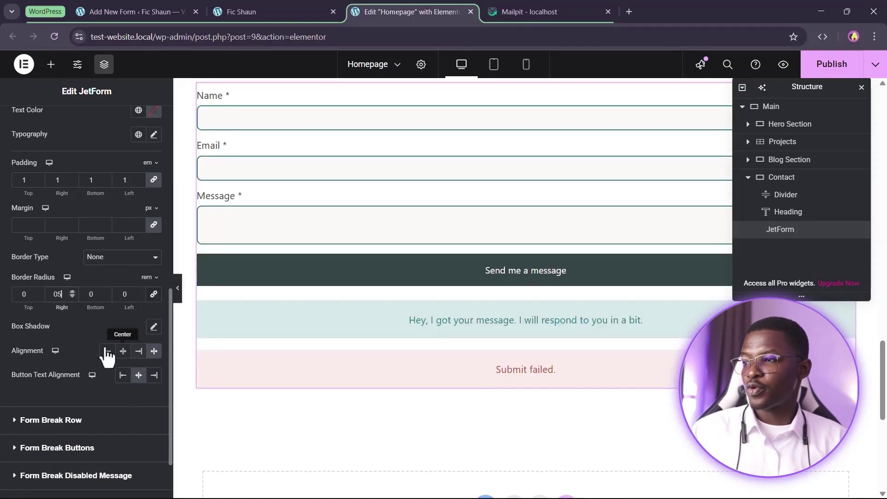
{"action": "key", "text": "Left"}
{"action": "type", "text": "."}
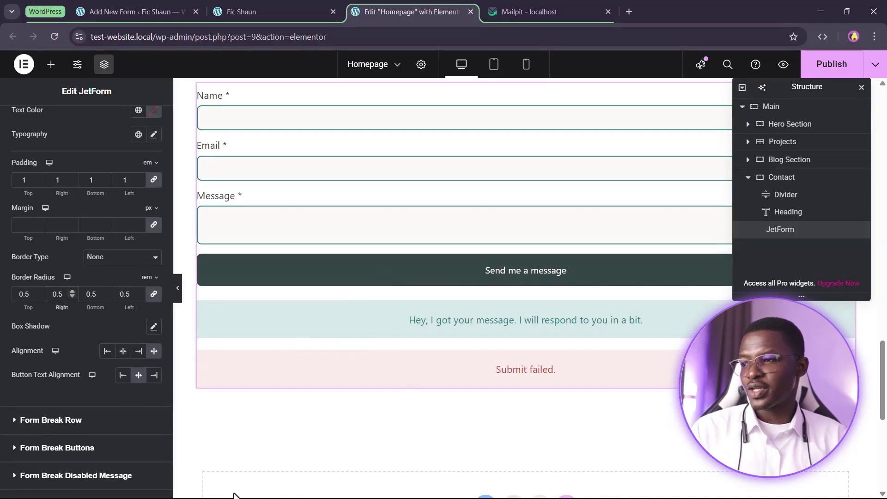
{"action": "scroll", "coordinate": [81, 404], "scroll_direction": "down", "scroll_amount": 2}
Round the success message box corners to 0.5 rem
{"action": "left_click", "coordinate": [70, 483]}
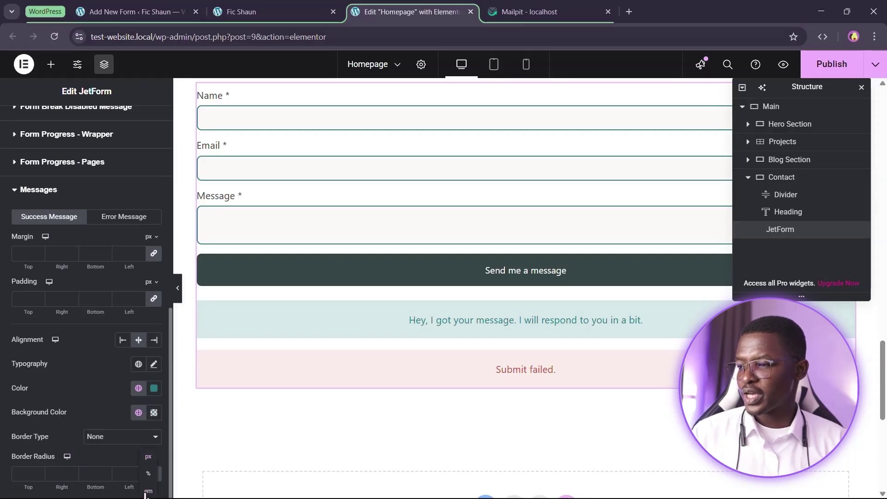
{"action": "left_click", "coordinate": [151, 459]}
{"action": "left_click", "coordinate": [149, 472]}
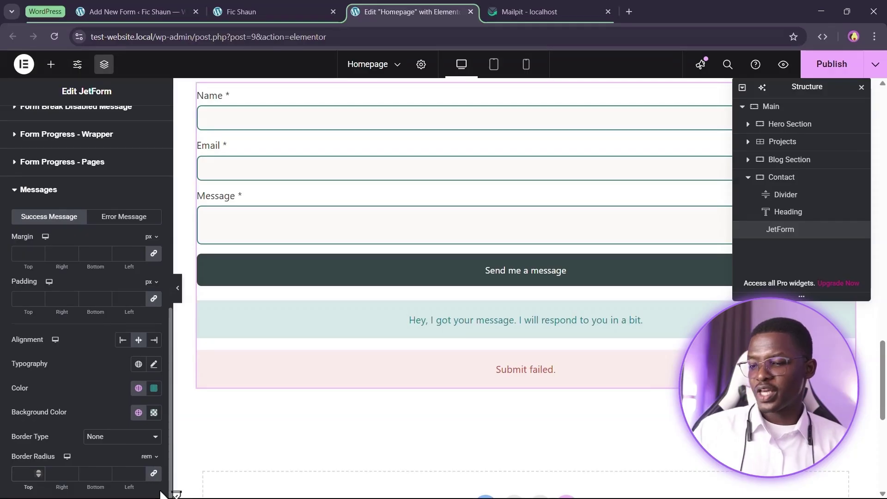
{"action": "type", "text": "0"}
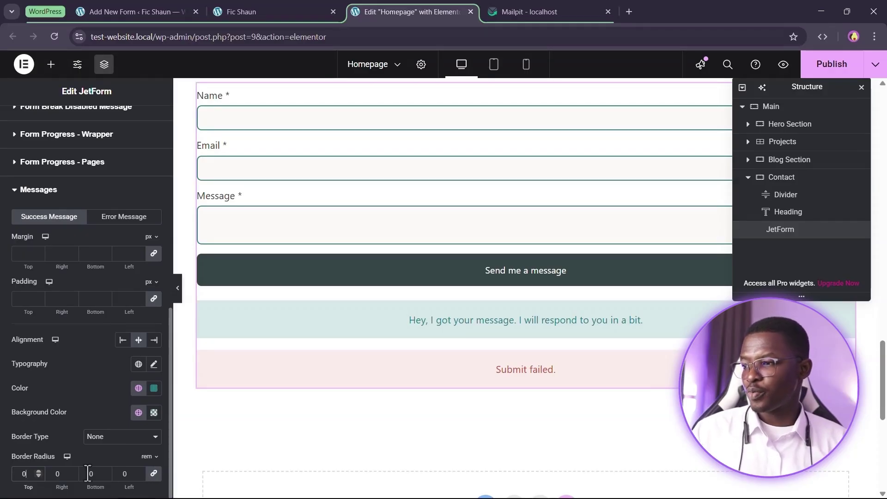
{"action": "type", "text": ".5"}
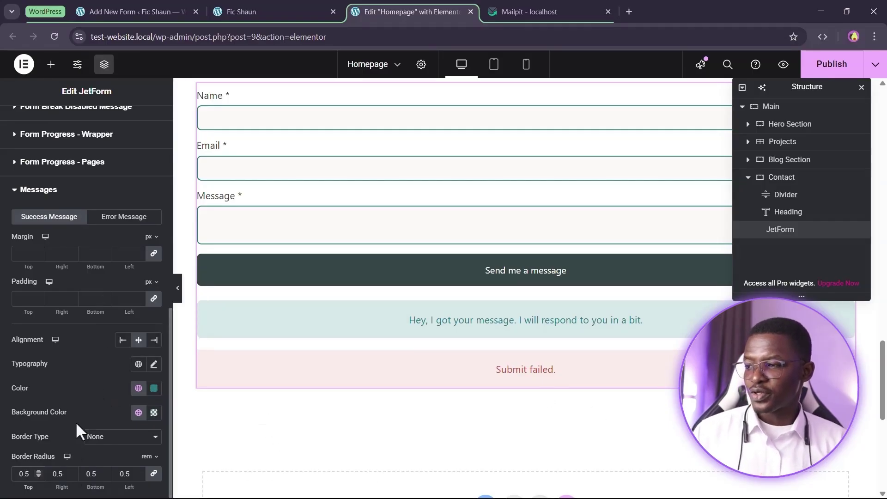
Round the Submit failed error box corners to 0.5 rem
{"action": "left_click", "coordinate": [121, 220]}
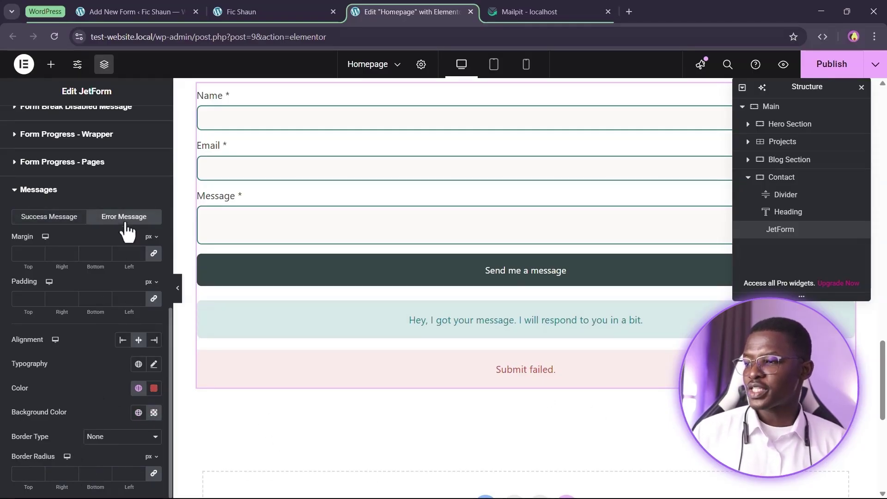
{"action": "left_click", "coordinate": [152, 457]}
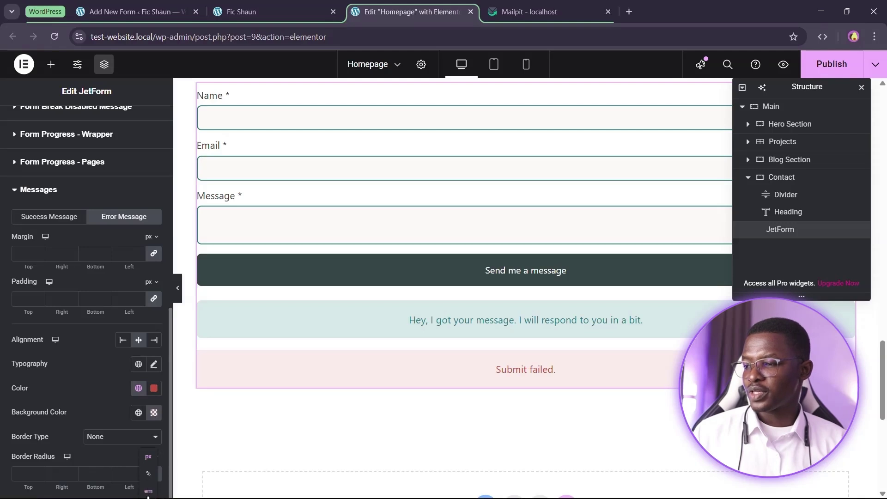
{"action": "scroll", "coordinate": [148, 496], "scroll_direction": "down", "scroll_amount": 1}
{"action": "left_click", "coordinate": [153, 481]}
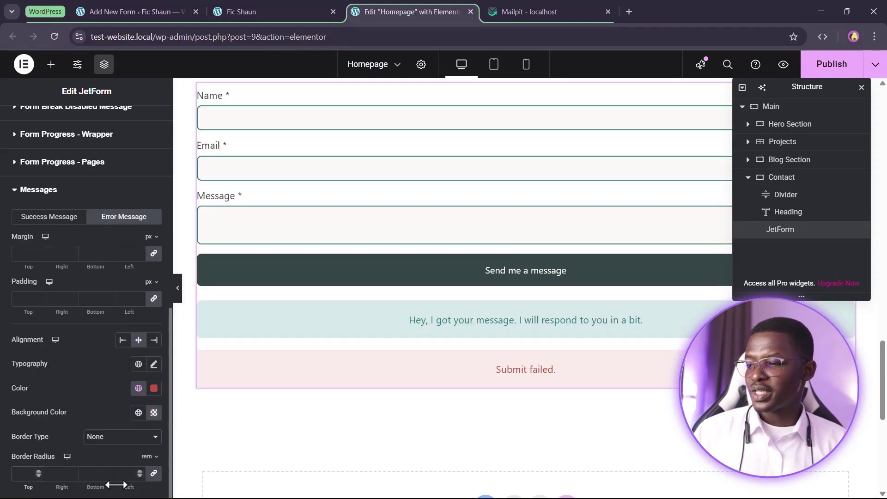
{"action": "left_click", "coordinate": [23, 473]}
{"action": "type", "text": "05"}
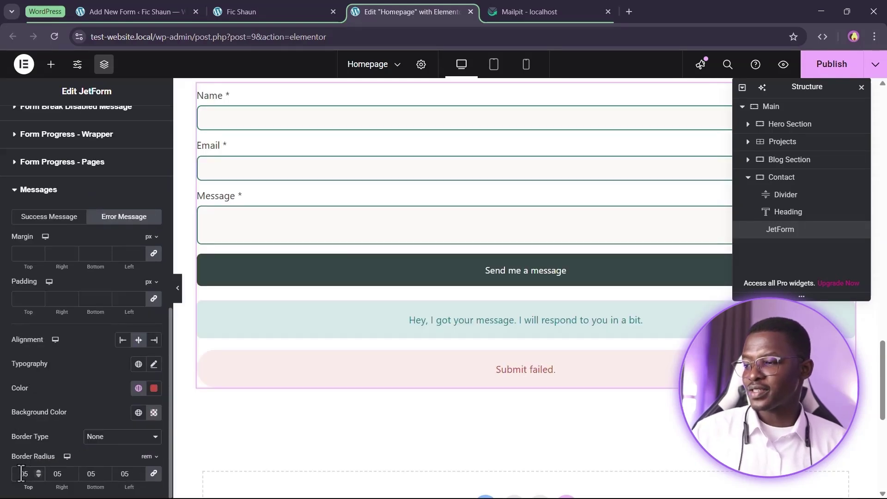
{"action": "type", "text": "."}
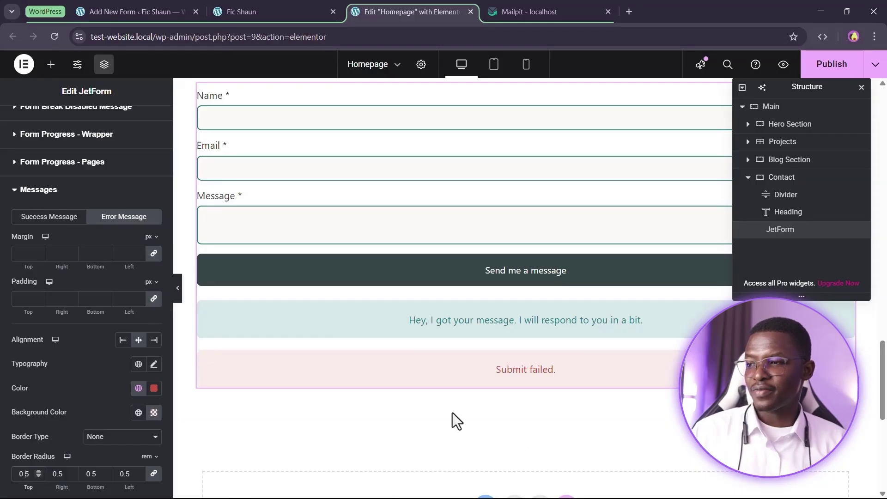
{"action": "scroll", "coordinate": [528, 413], "scroll_direction": "up", "scroll_amount": 3}
{"action": "scroll", "coordinate": [472, 317], "scroll_direction": "down", "scroll_amount": 2}
{"action": "scroll", "coordinate": [462, 323], "scroll_direction": "down", "scroll_amount": 1}
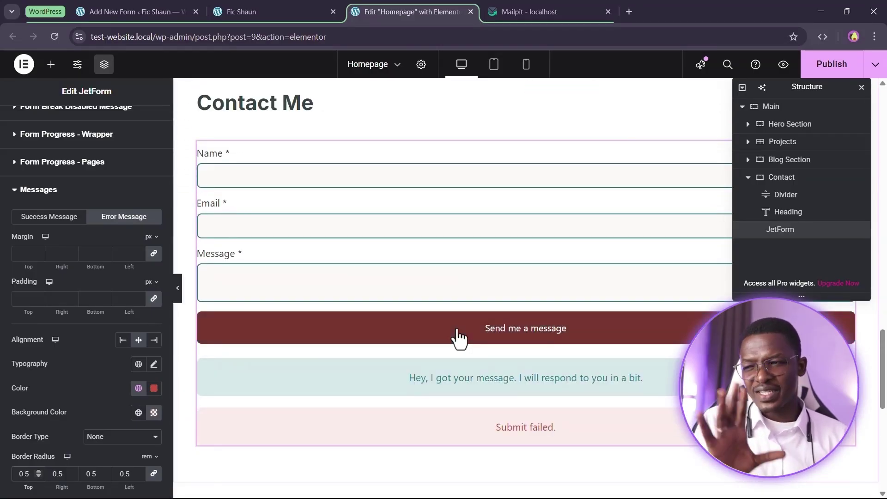
{"action": "scroll", "coordinate": [458, 309], "scroll_direction": "up", "scroll_amount": 3}
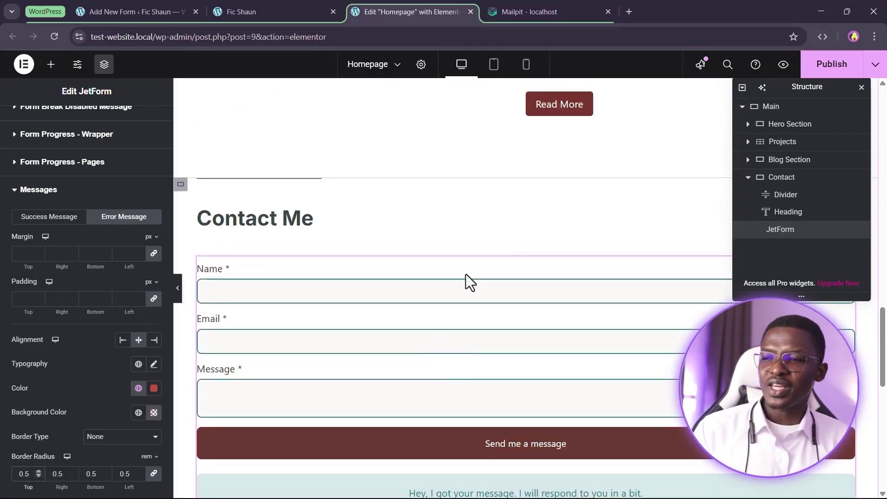
{"action": "scroll", "coordinate": [476, 263], "scroll_direction": "down", "scroll_amount": 3}
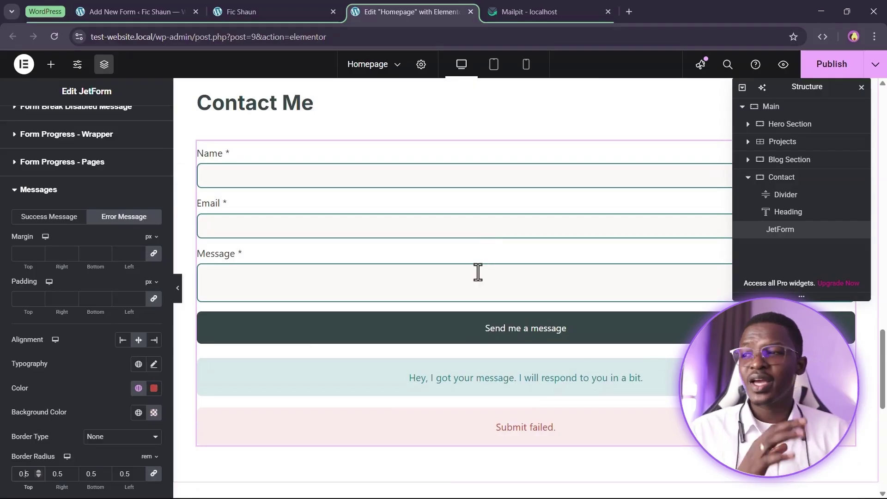
Publish the page changes and view the Contact Me form on the live homepage
{"action": "left_click", "coordinate": [843, 70]}
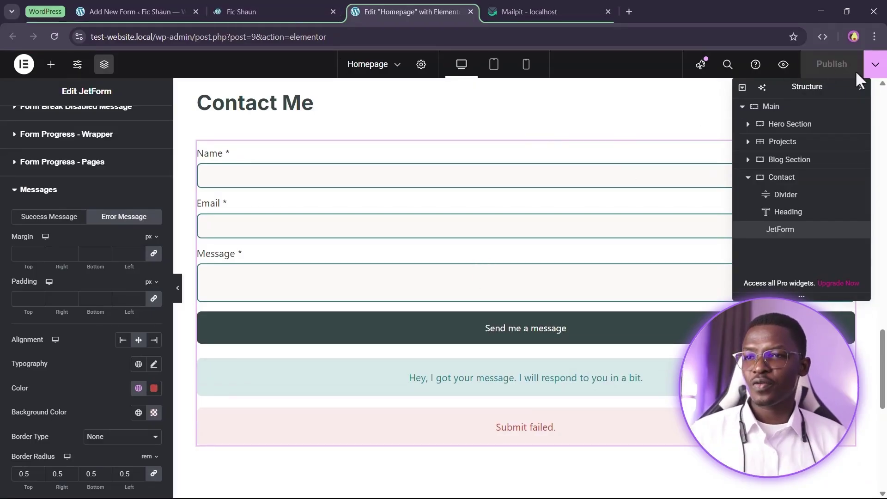
{"action": "left_click", "coordinate": [271, 10]}
{"action": "scroll", "coordinate": [463, 199], "scroll_direction": "down", "scroll_amount": 1}
{"action": "scroll", "coordinate": [509, 174], "scroll_direction": "up", "scroll_amount": 1}
{"action": "scroll", "coordinate": [278, 232], "scroll_direction": "up", "scroll_amount": 1}
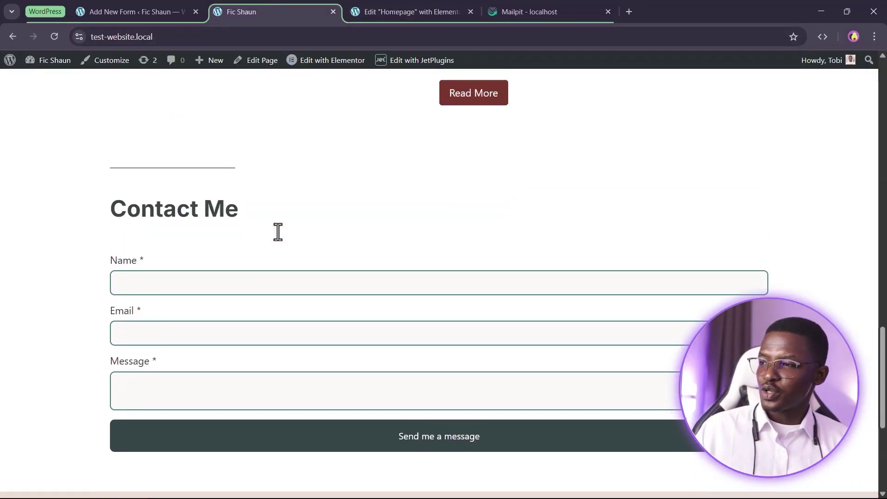
{"action": "scroll", "coordinate": [277, 232], "scroll_direction": "down", "scroll_amount": 3}
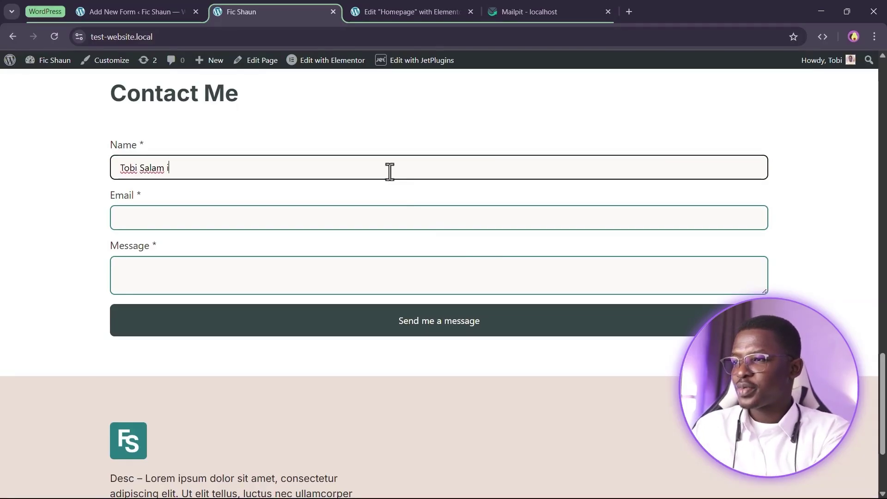
Submit a test message 'Hey, I was just checking on you' with the sender's email address
{"action": "key", "text": "Tab"}
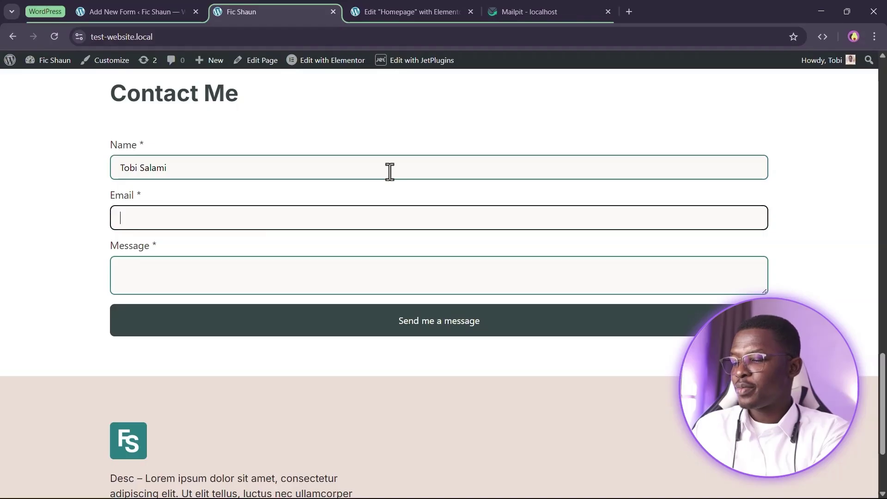
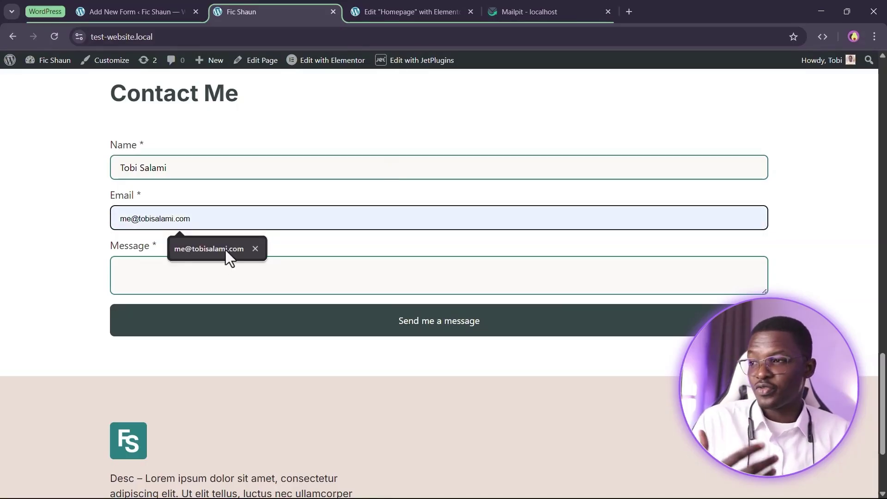
{"action": "left_click", "coordinate": [226, 249]}
{"action": "left_click", "coordinate": [151, 284]}
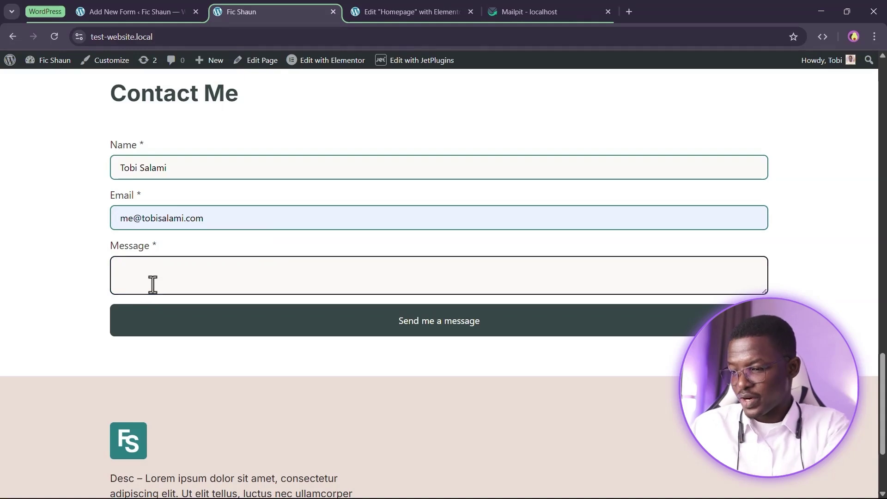
{"action": "type", "text": "Hey"}
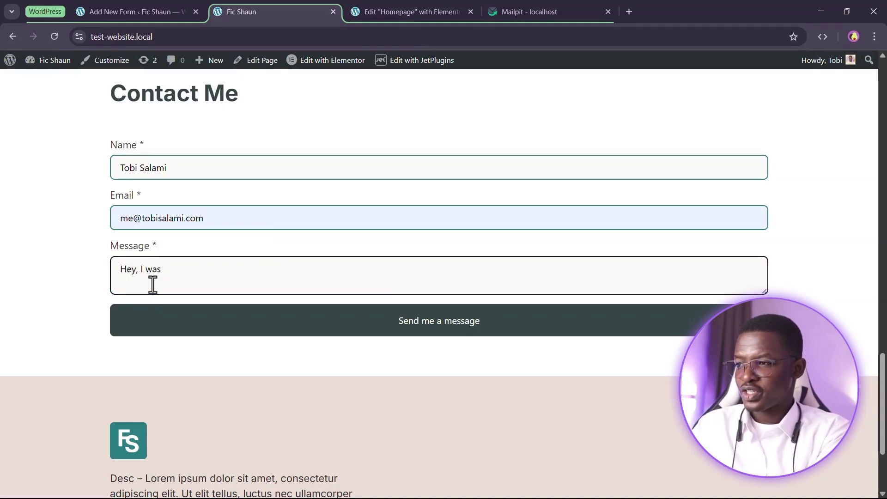
{"action": "type", "text": ", I was just checking on you"}
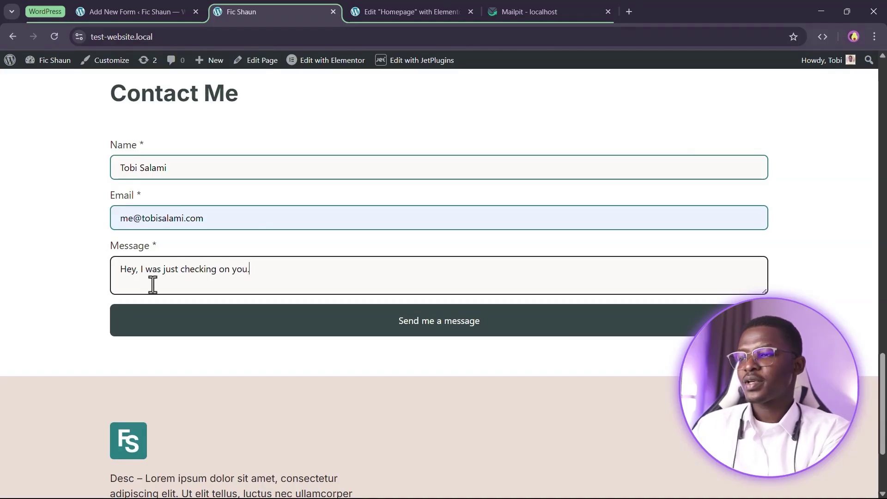
{"action": "left_click", "coordinate": [412, 334]}
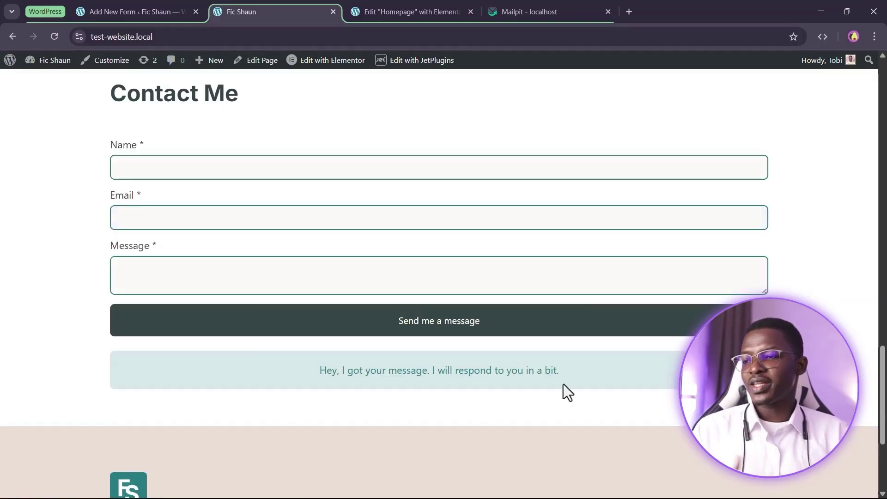
{"action": "left_click_drag", "start_coordinate": [283, 400], "coordinate": [589, 383]}
{"action": "left_click", "coordinate": [590, 384]}
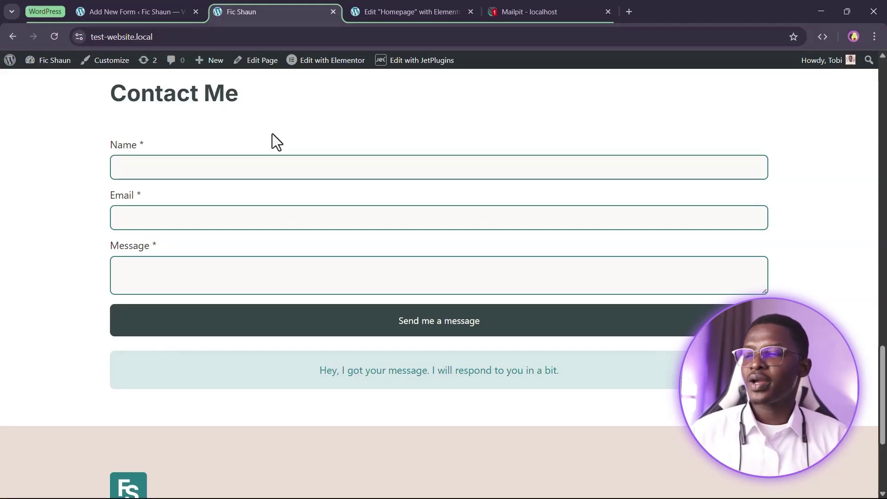
Read the new Mailpit email's sender name and quoted message, then return to the live site
{"action": "left_click", "coordinate": [531, 21]}
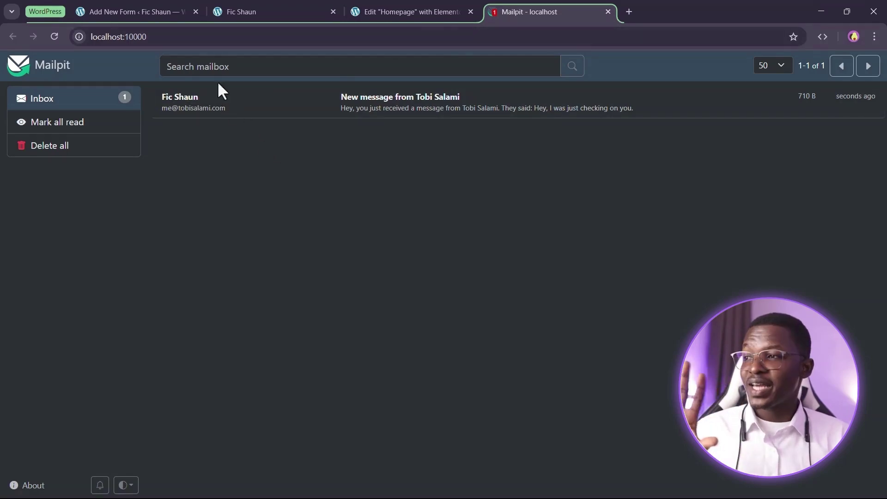
{"action": "left_click", "coordinate": [414, 105]}
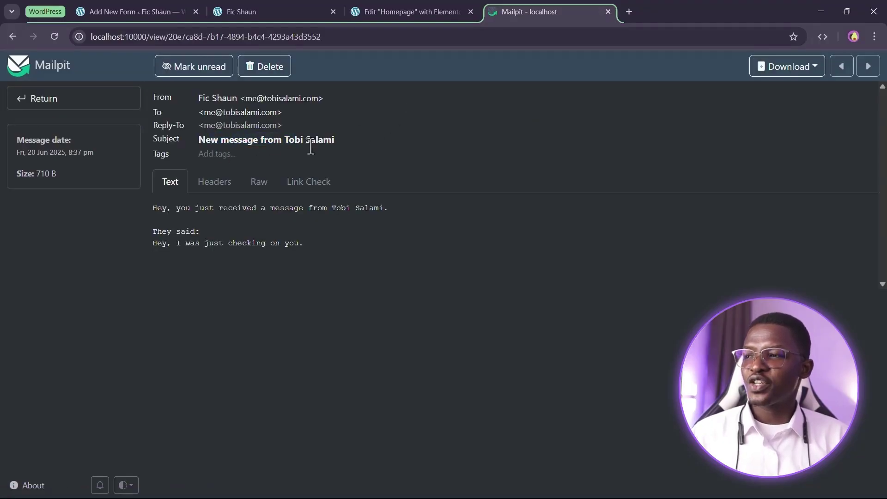
{"action": "left_click_drag", "start_coordinate": [284, 139], "coordinate": [342, 138]}
{"action": "left_click", "coordinate": [363, 150]}
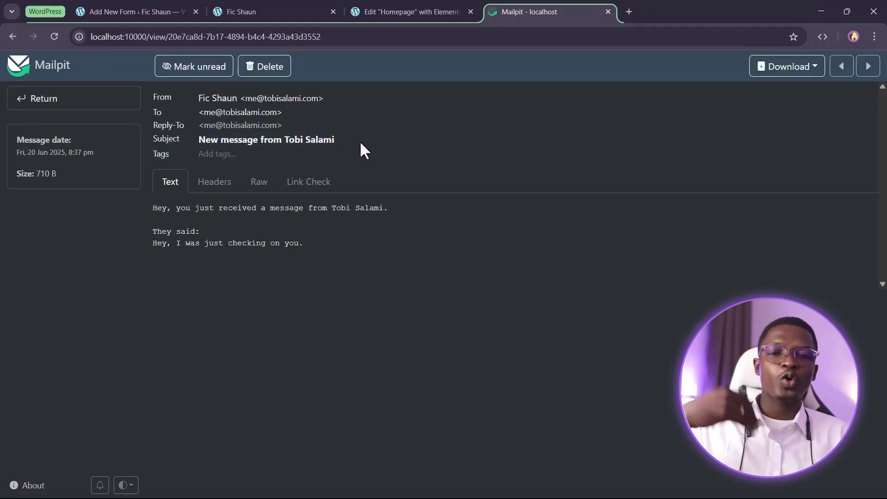
{"action": "left_click", "coordinate": [377, 9]}
{"action": "left_click", "coordinate": [273, 6]}
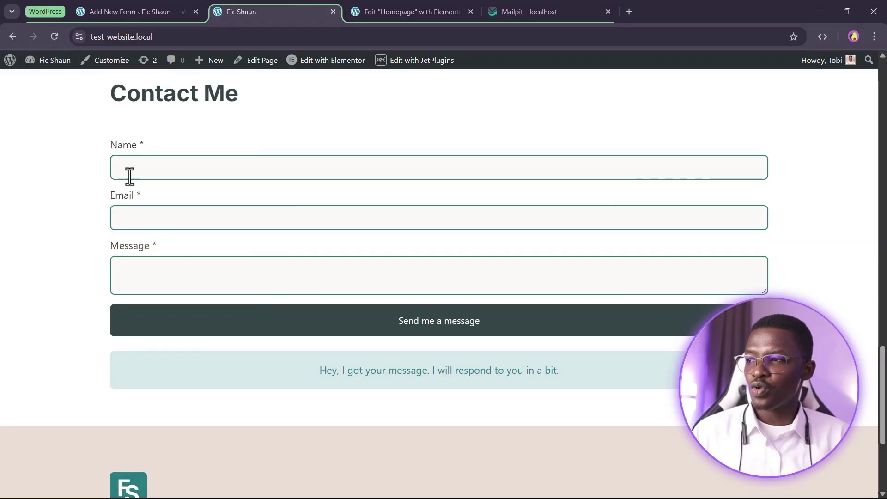
{"action": "left_click", "coordinate": [531, 11]}
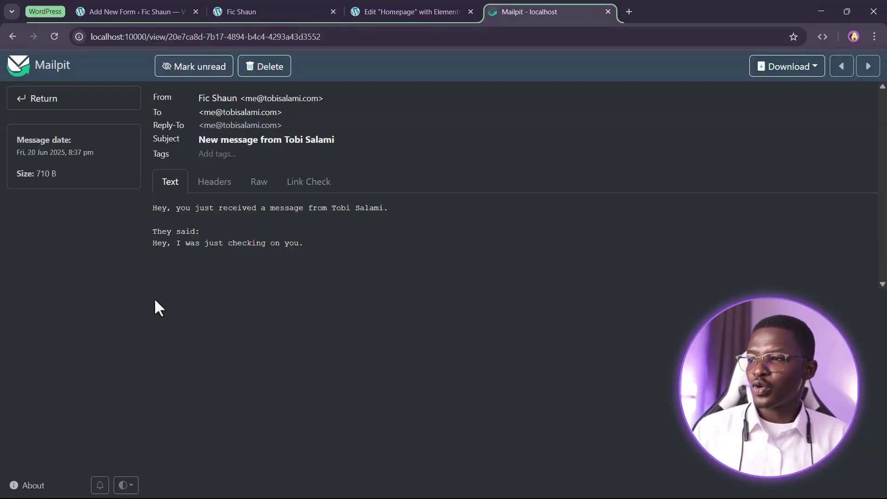
{"action": "left_click_drag", "start_coordinate": [154, 208], "coordinate": [294, 221]}
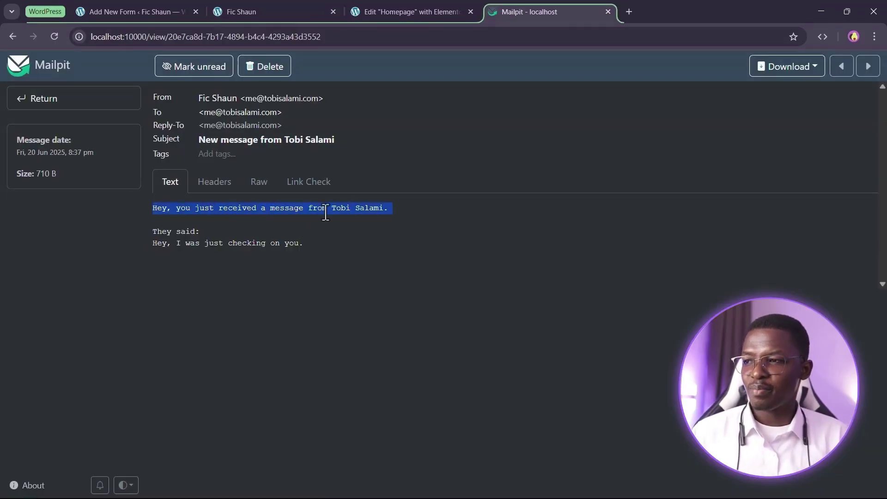
{"action": "left_click", "coordinate": [161, 233]}
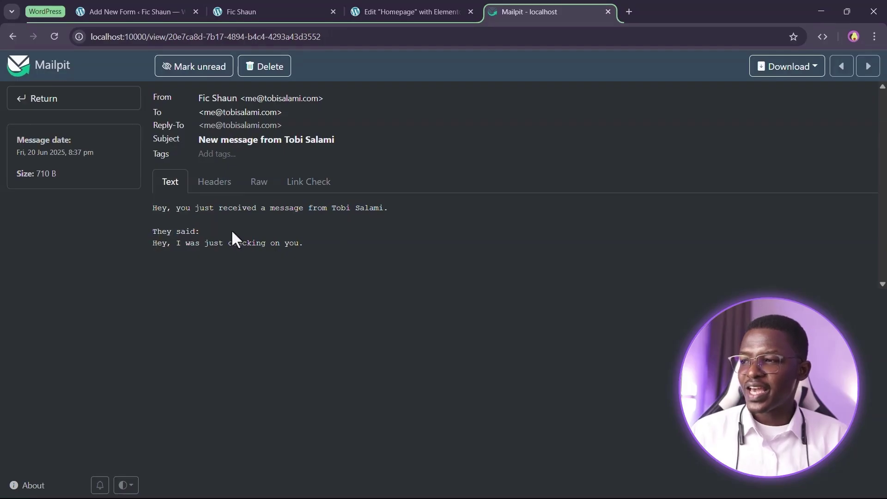
{"action": "left_click_drag", "start_coordinate": [155, 248], "coordinate": [300, 246]}
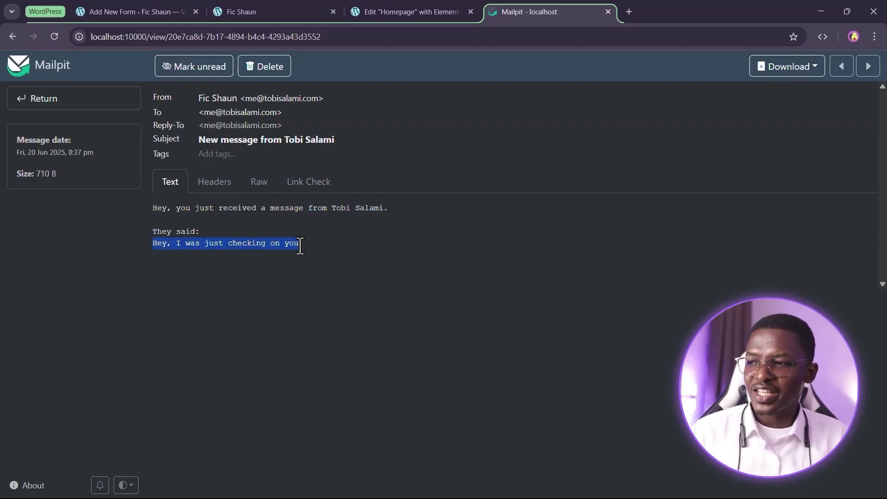
{"action": "left_click", "coordinate": [326, 242]}
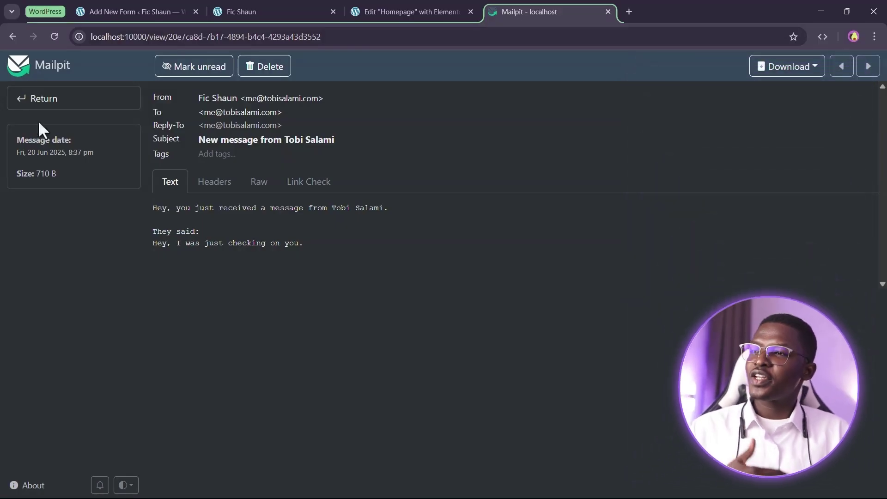
{"action": "left_click", "coordinate": [238, 9]}
Open the Apnish project page from its project card
{"action": "scroll", "coordinate": [601, 300], "scroll_direction": "up", "scroll_amount": 10}
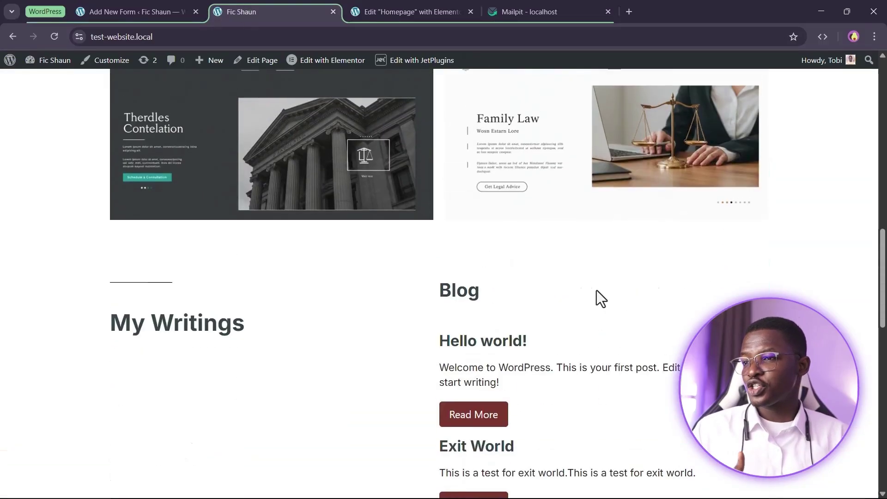
{"action": "scroll", "coordinate": [596, 289], "scroll_direction": "up", "scroll_amount": 9}
{"action": "scroll", "coordinate": [398, 175], "scroll_direction": "down", "scroll_amount": 3}
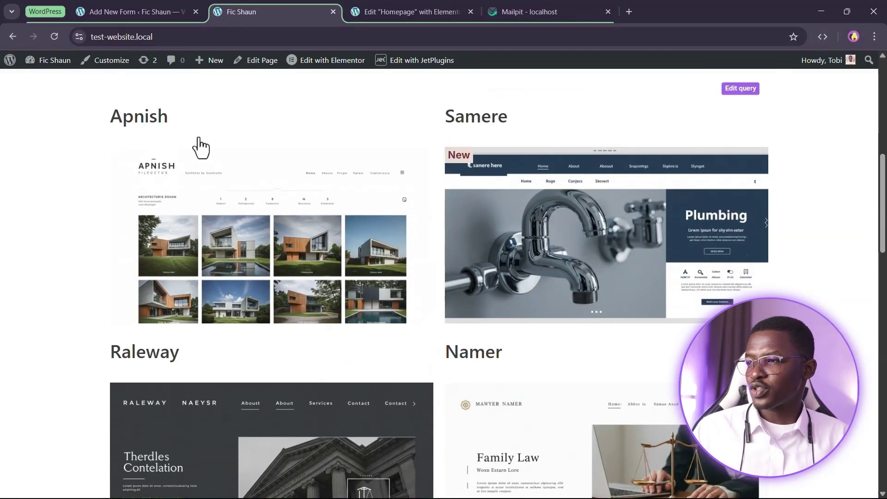
{"action": "left_click", "coordinate": [263, 260]}
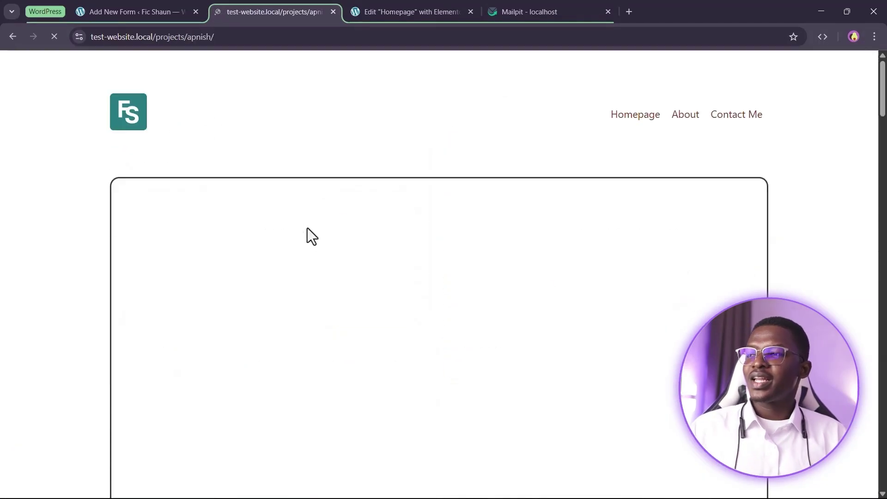
{"action": "scroll", "coordinate": [324, 224], "scroll_direction": "down", "scroll_amount": 15}
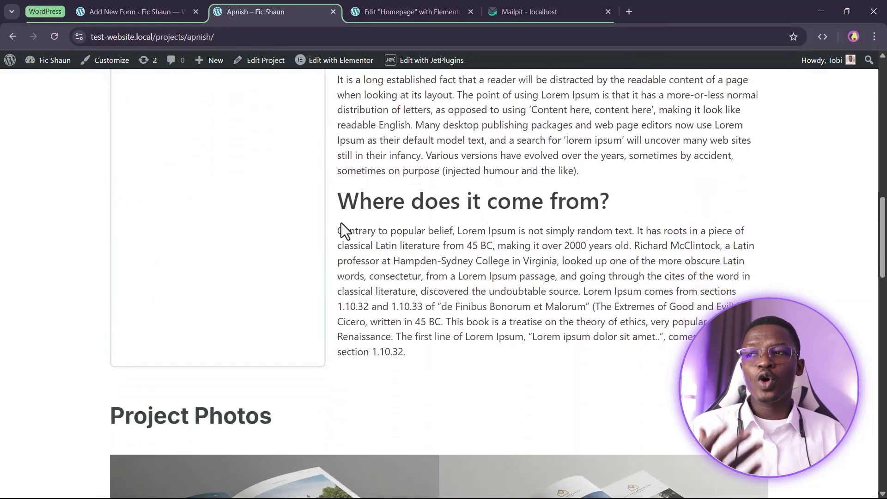
{"action": "scroll", "coordinate": [365, 233], "scroll_direction": "down", "scroll_amount": 5}
{"action": "scroll", "coordinate": [376, 248], "scroll_direction": "up", "scroll_amount": 13}
{"action": "scroll", "coordinate": [489, 306], "scroll_direction": "up", "scroll_amount": 5}
{"action": "scroll", "coordinate": [409, 261], "scroll_direction": "down", "scroll_amount": 5}
{"action": "scroll", "coordinate": [443, 279], "scroll_direction": "up", "scroll_amount": 1}
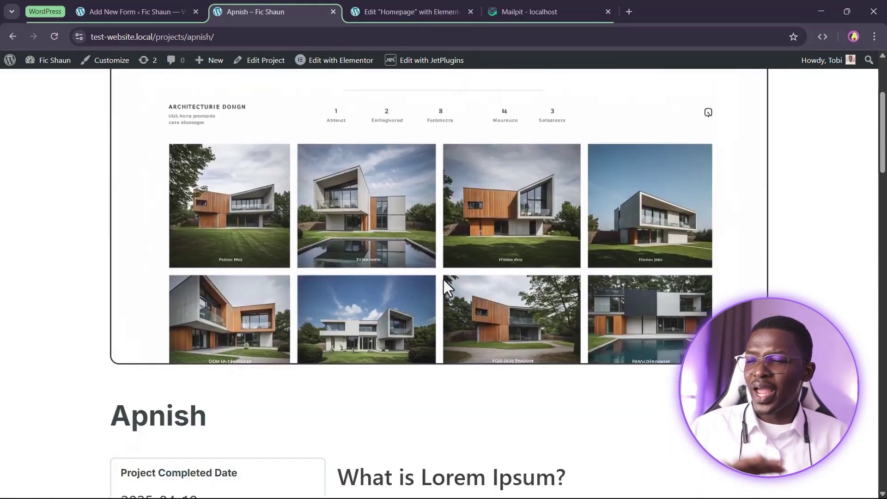
{"action": "scroll", "coordinate": [443, 279], "scroll_direction": "up", "scroll_amount": 4}
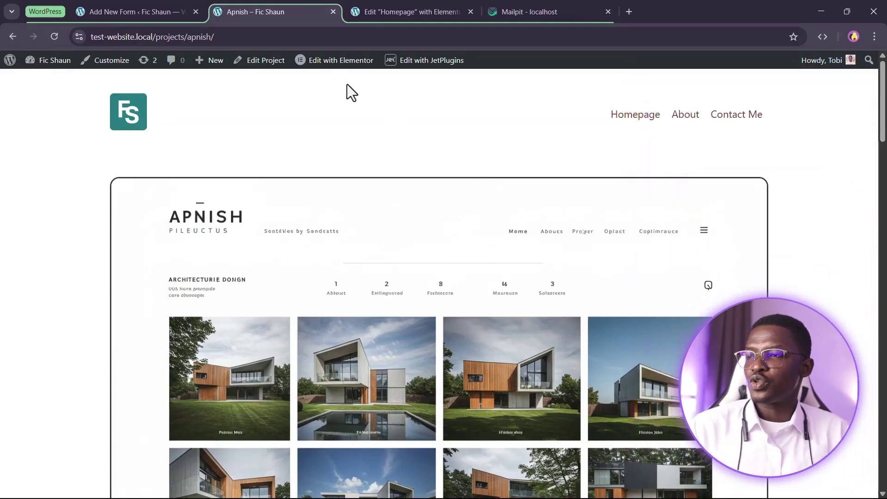
Open the Project Single Template in Elementor in a new browser tab
{"action": "mouse_move", "coordinate": [421, 63]}
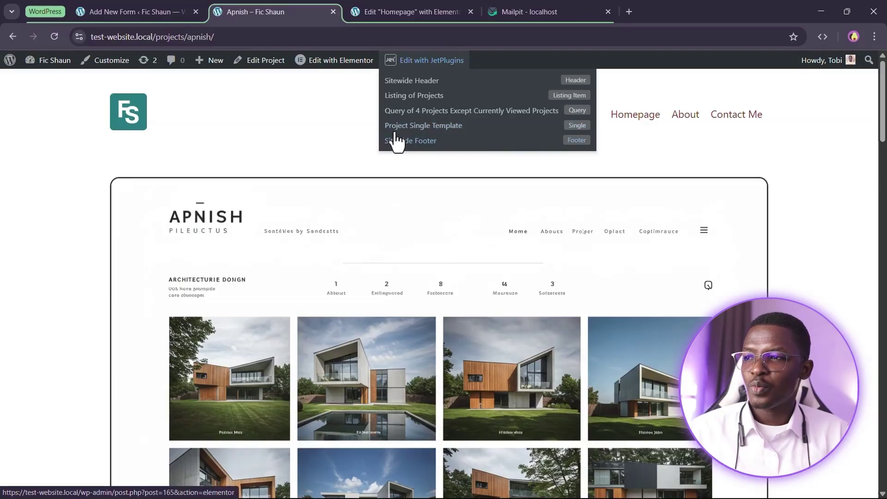
{"action": "right_click", "coordinate": [423, 130]}
{"action": "left_click", "coordinate": [452, 141]}
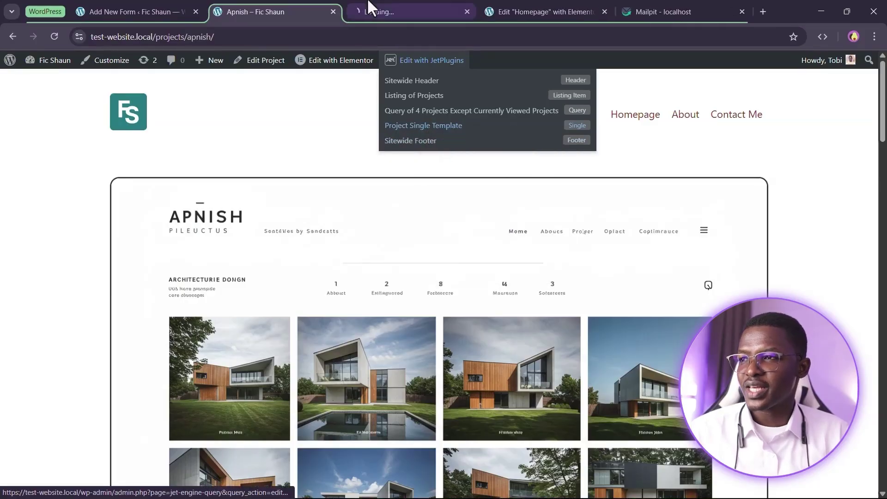
{"action": "left_click", "coordinate": [365, 6]}
{"action": "left_click", "coordinate": [294, 5]}
Review the Apnish page's completion date, client, skills tags and gallery
{"action": "scroll", "coordinate": [323, 132], "scroll_direction": "down", "scroll_amount": 1}
{"action": "scroll", "coordinate": [323, 132], "scroll_direction": "down", "scroll_amount": 8}
{"action": "scroll", "coordinate": [293, 229], "scroll_direction": "down", "scroll_amount": 3}
{"action": "scroll", "coordinate": [313, 291], "scroll_direction": "up", "scroll_amount": 3}
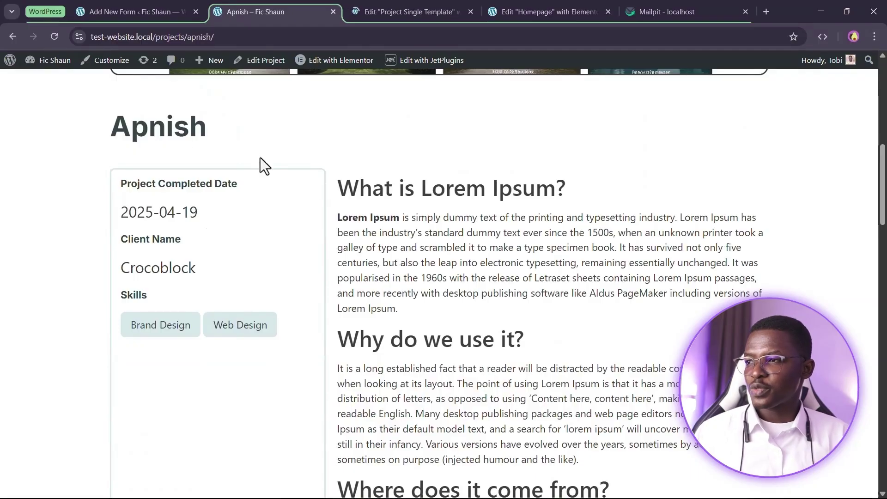
{"action": "scroll", "coordinate": [264, 163], "scroll_direction": "down", "scroll_amount": 1}
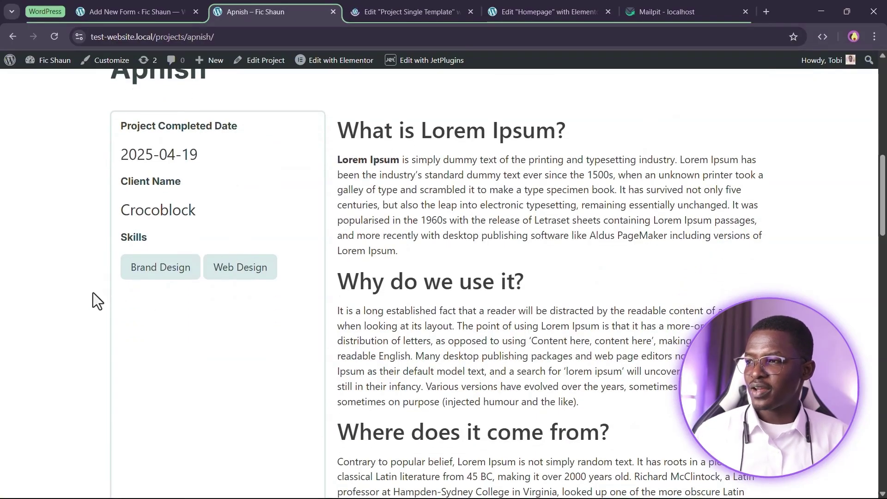
{"action": "scroll", "coordinate": [168, 299], "scroll_direction": "down", "scroll_amount": 3}
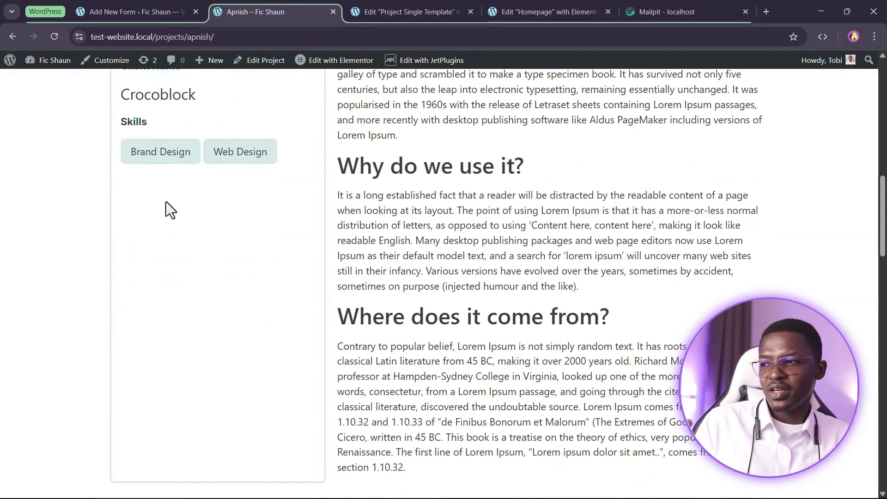
{"action": "scroll", "coordinate": [171, 282], "scroll_direction": "down", "scroll_amount": 1}
{"action": "scroll", "coordinate": [170, 278], "scroll_direction": "up", "scroll_amount": 4}
{"action": "scroll", "coordinate": [194, 374], "scroll_direction": "up", "scroll_amount": 1}
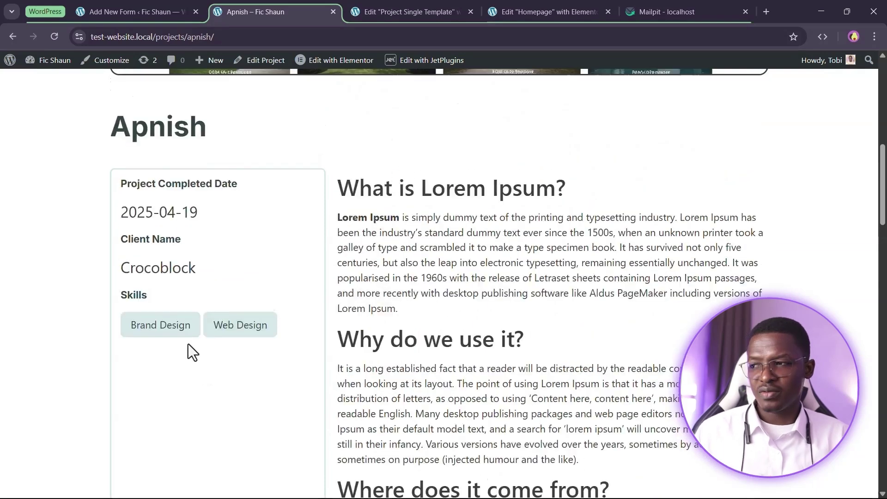
{"action": "scroll", "coordinate": [172, 323], "scroll_direction": "down", "scroll_amount": 2}
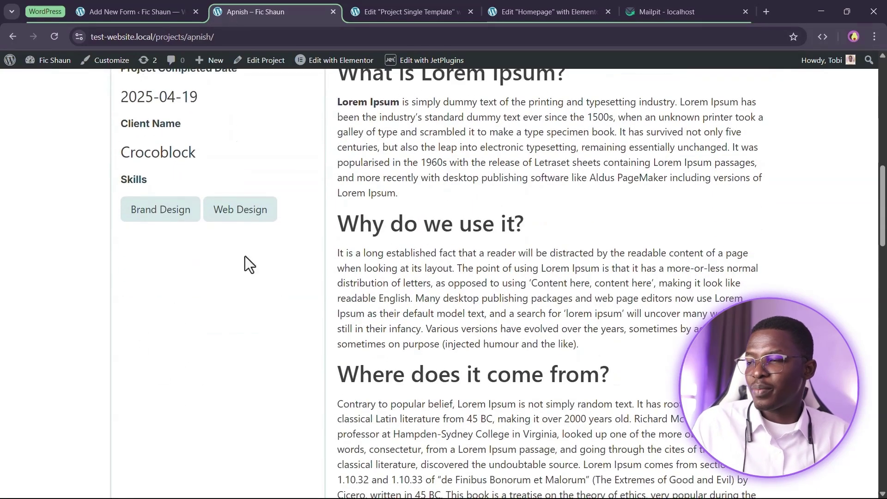
{"action": "scroll", "coordinate": [259, 305], "scroll_direction": "up", "scroll_amount": 2}
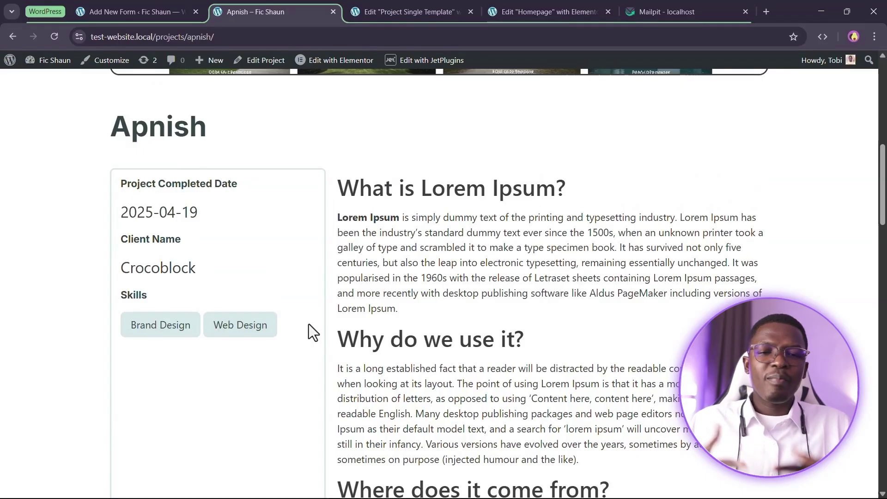
{"action": "scroll", "coordinate": [309, 323], "scroll_direction": "up", "scroll_amount": 2}
{"action": "left_click_drag", "start_coordinate": [115, 254], "coordinate": [449, 253]}
{"action": "left_click", "coordinate": [462, 253]}
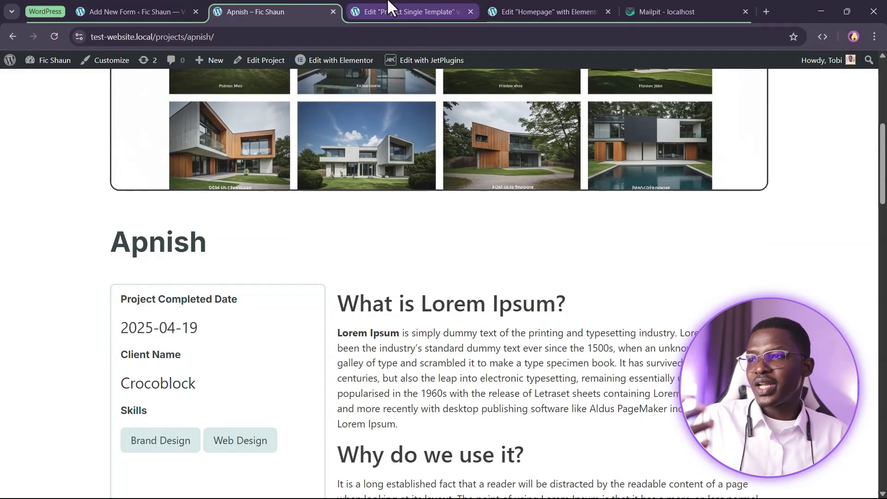
Duplicate the Skills heading below the skill tags and retitle it Contact Me
{"action": "left_click", "coordinate": [389, 7]}
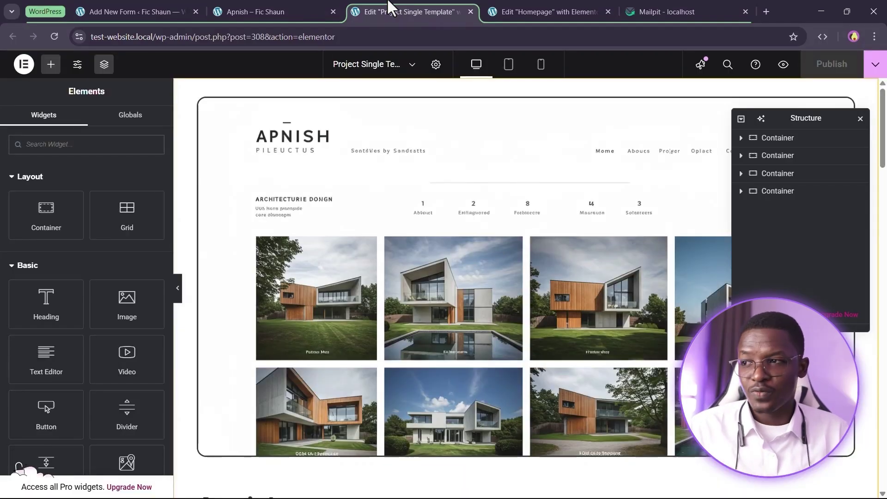
{"action": "scroll", "coordinate": [427, 165], "scroll_direction": "down", "scroll_amount": 10}
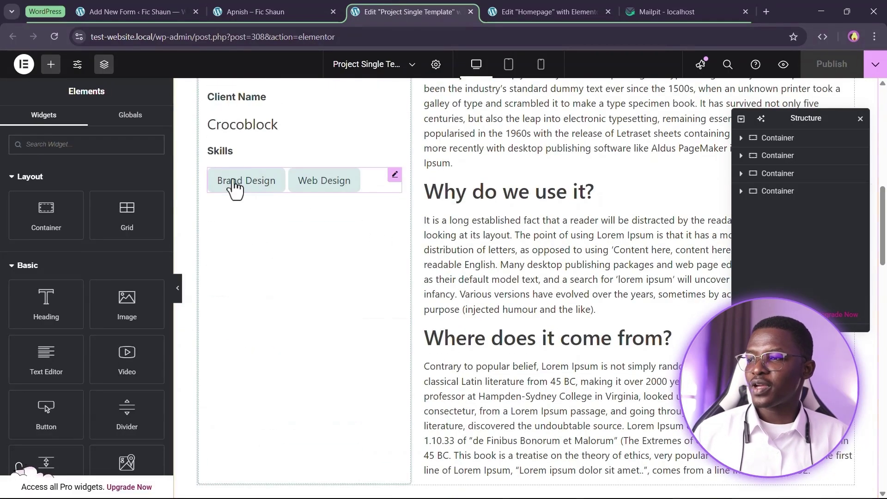
{"action": "right_click", "coordinate": [227, 151]}
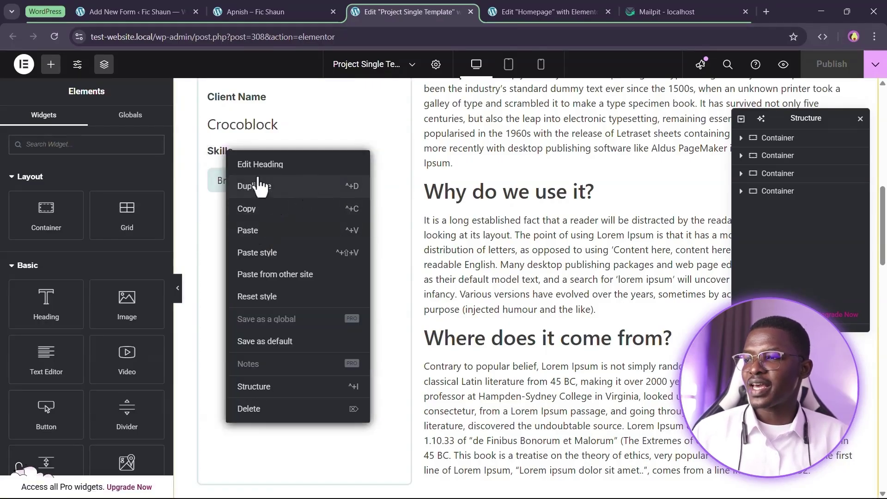
{"action": "left_click", "coordinate": [262, 185]}
{"action": "left_click_drag", "start_coordinate": [237, 179], "coordinate": [236, 217]}
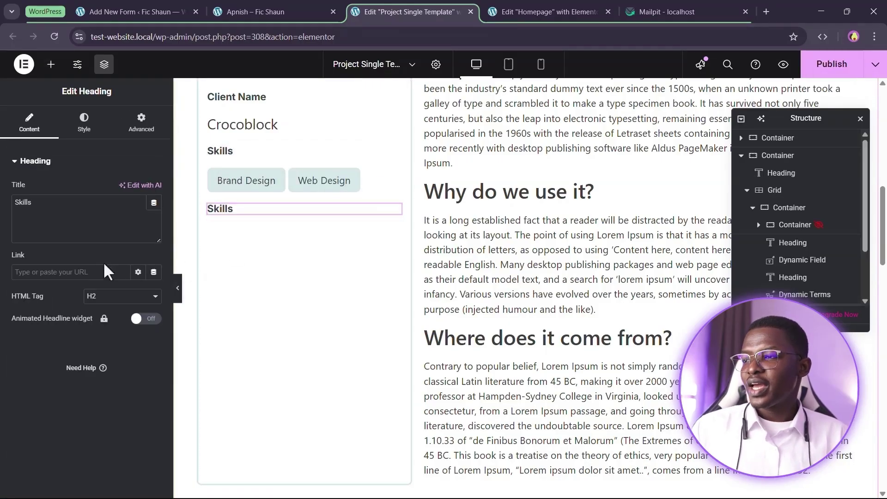
{"action": "left_click", "coordinate": [76, 207]}
{"action": "type", "text": "Contact Me"}
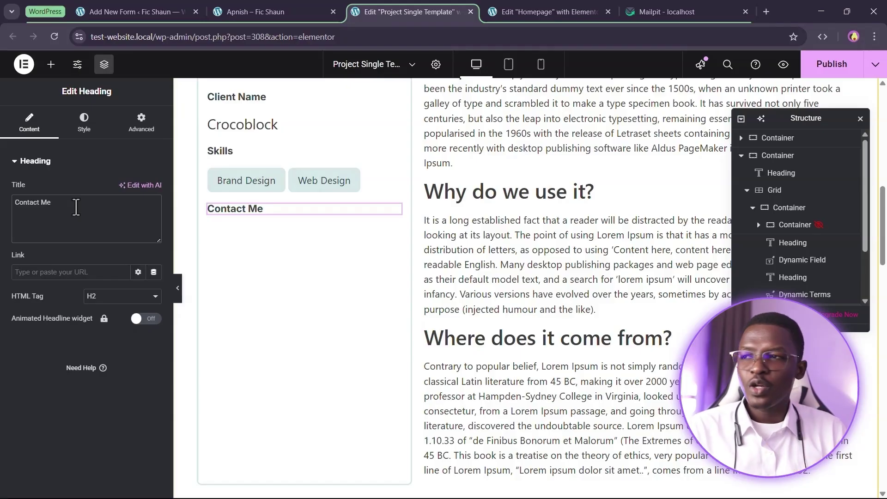
Copy the Homepage's contact form and paste it under the Contact Me heading
{"action": "left_click", "coordinate": [525, 13]}
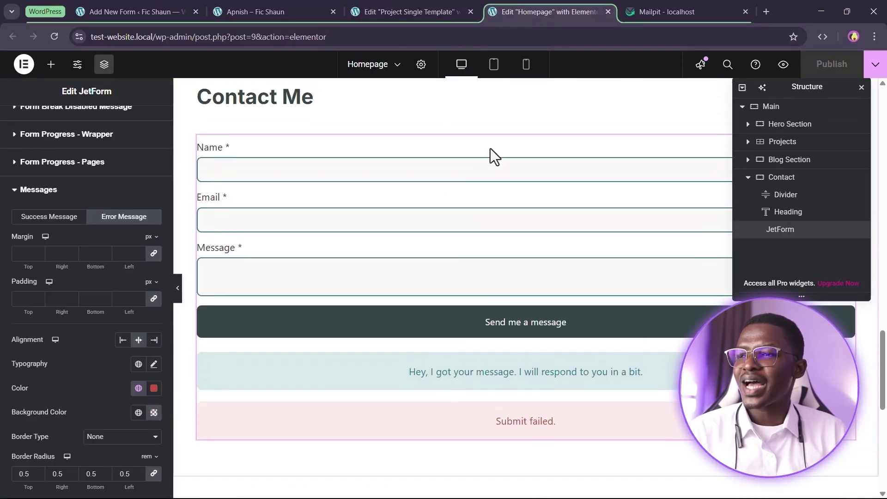
{"action": "right_click", "coordinate": [415, 177]}
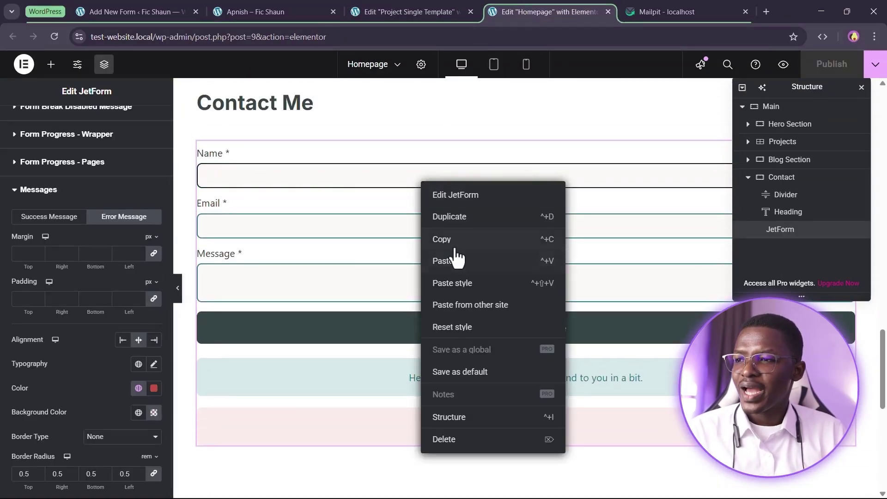
{"action": "left_click", "coordinate": [453, 257]}
{"action": "left_click", "coordinate": [411, 12]}
{"action": "right_click", "coordinate": [249, 210]}
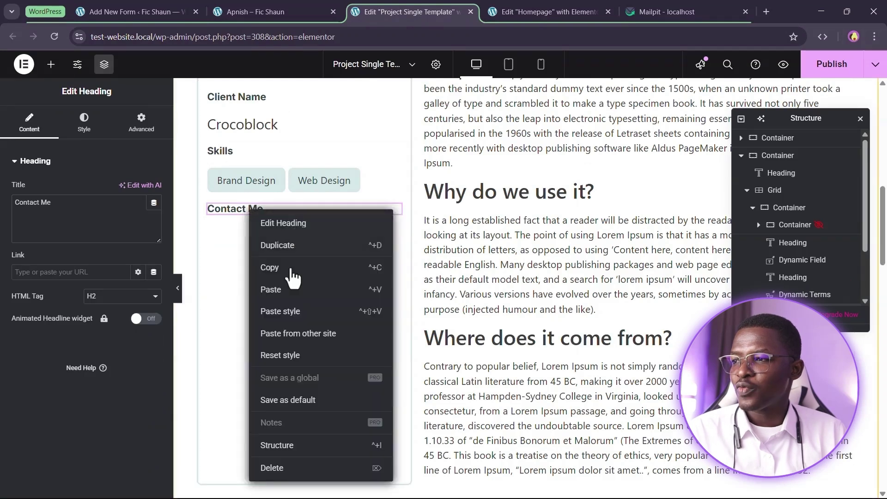
{"action": "left_click", "coordinate": [288, 295]}
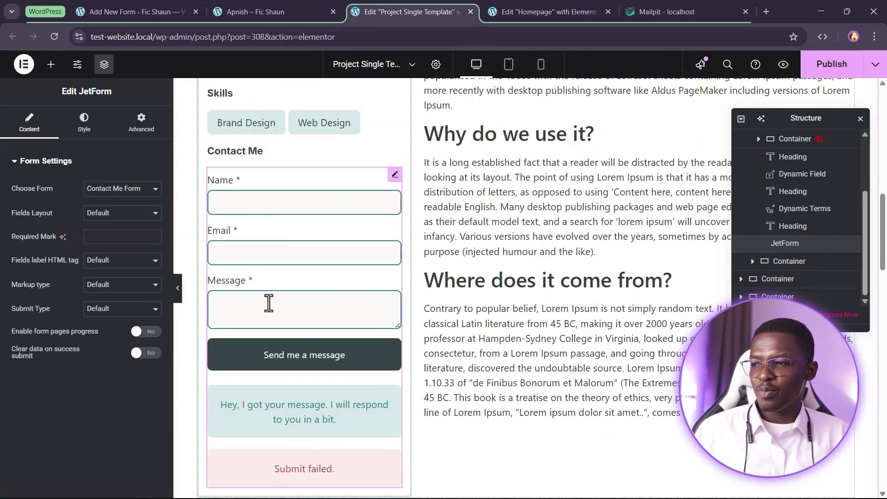
{"action": "scroll", "coordinate": [300, 334], "scroll_direction": "down", "scroll_amount": 3}
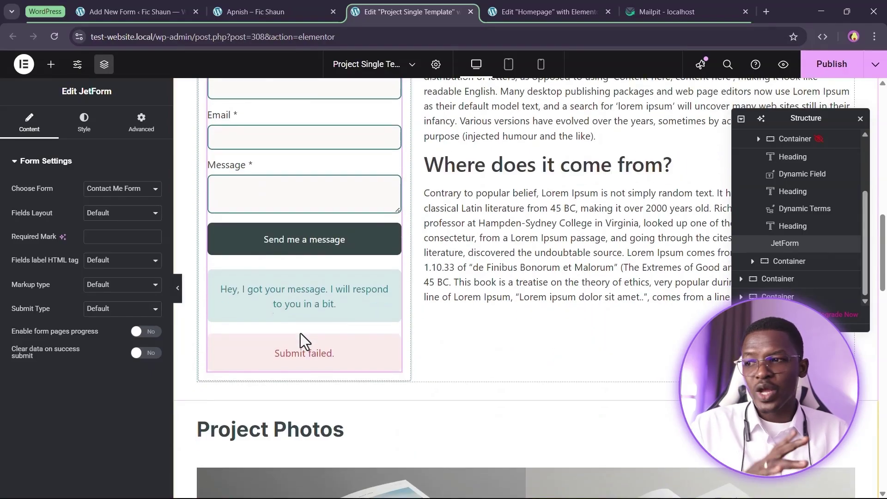
{"action": "scroll", "coordinate": [300, 333], "scroll_direction": "up", "scroll_amount": 7}
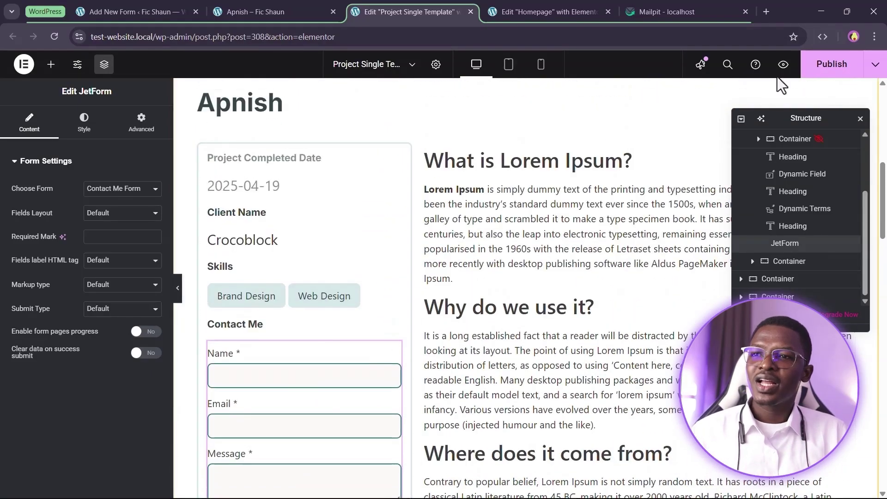
Reload the live Apnish page and try the new form's Name, Email and Message fields
{"action": "left_click", "coordinate": [312, 8]}
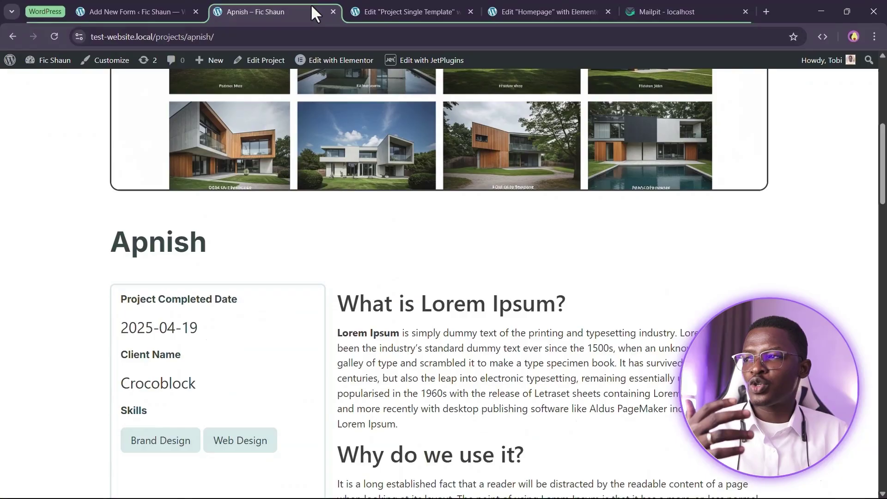
{"action": "left_click", "coordinate": [55, 39]}
{"action": "scroll", "coordinate": [673, 243], "scroll_direction": "down", "scroll_amount": 8}
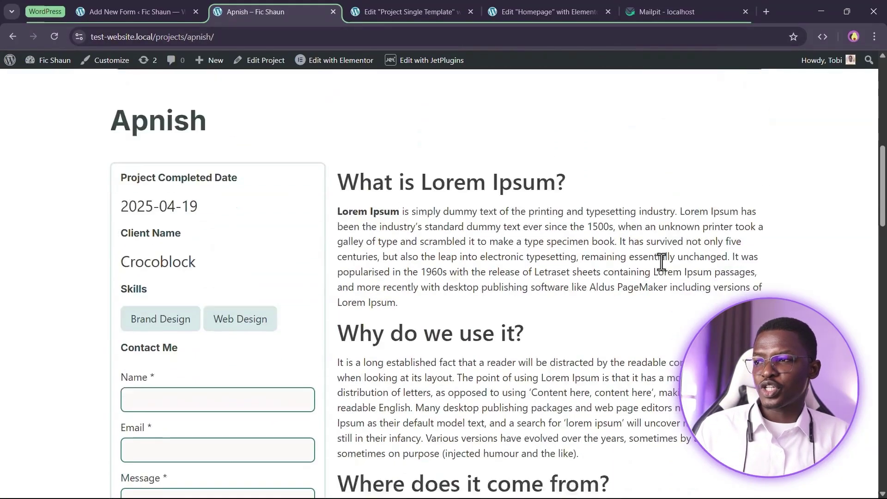
{"action": "scroll", "coordinate": [250, 196], "scroll_direction": "up", "scroll_amount": 3}
{"action": "scroll", "coordinate": [164, 273], "scroll_direction": "down", "scroll_amount": 2}
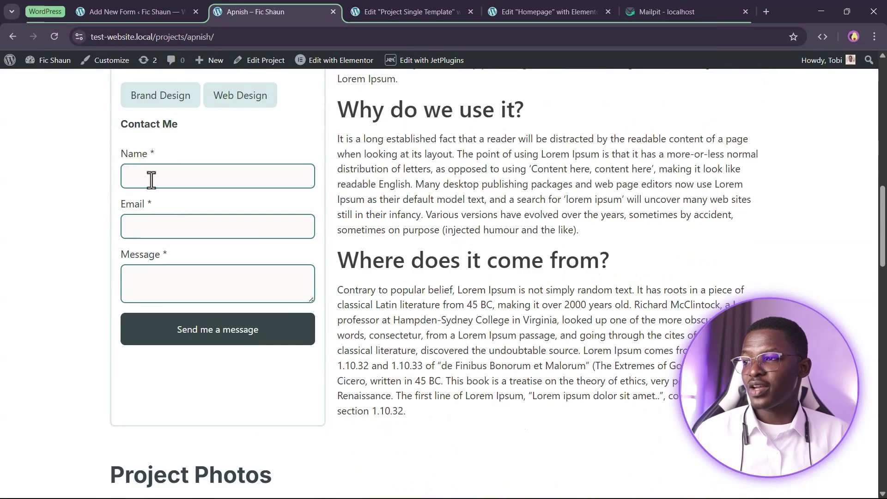
{"action": "left_click", "coordinate": [170, 178]}
{"action": "left_click", "coordinate": [179, 225]}
{"action": "left_click", "coordinate": [170, 282]}
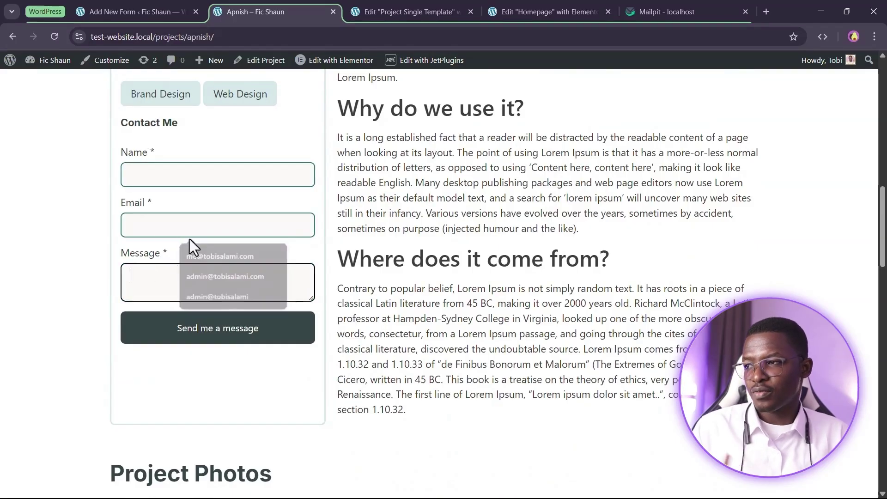
{"action": "left_click", "coordinate": [390, 262]}
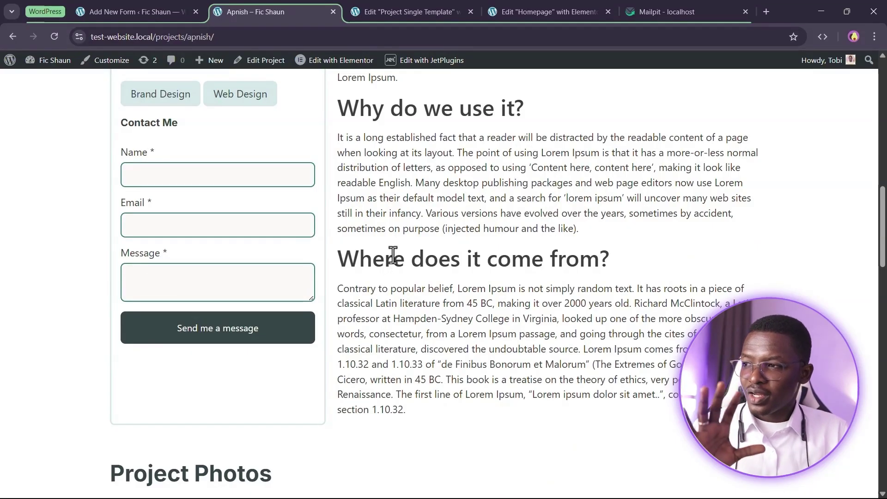
Return to the JetFormBuilder Contact Me Form editor
{"action": "scroll", "coordinate": [393, 255], "scroll_direction": "up", "scroll_amount": 7}
{"action": "scroll", "coordinate": [465, 348], "scroll_direction": "down", "scroll_amount": 3}
{"action": "scroll", "coordinate": [462, 348], "scroll_direction": "up", "scroll_amount": 4}
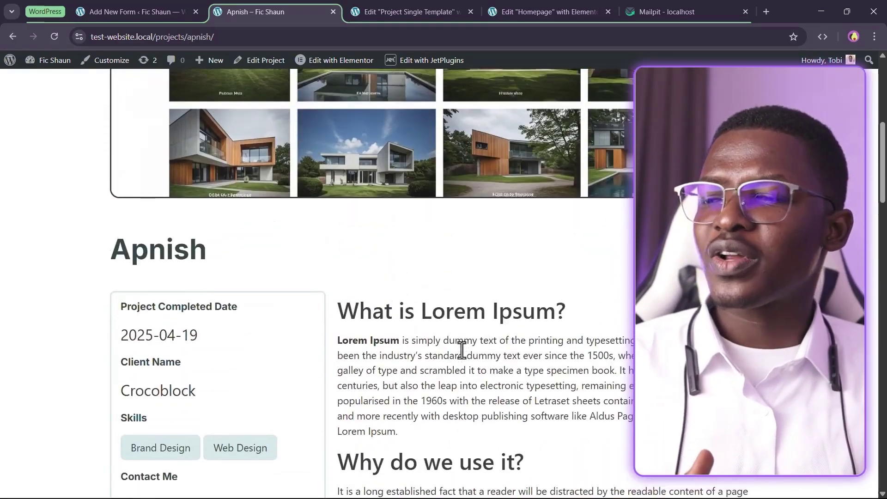
{"action": "scroll", "coordinate": [461, 349], "scroll_direction": "up", "scroll_amount": 8}
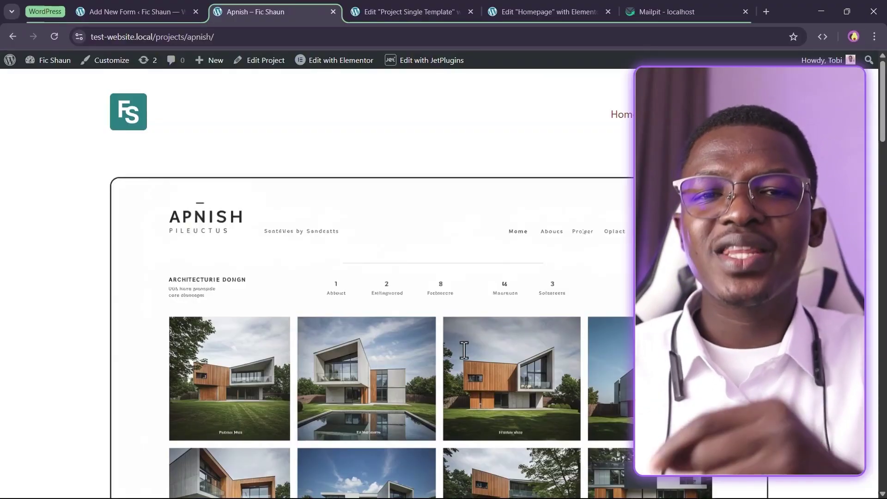
{"action": "key", "text": "ctrl+t"}
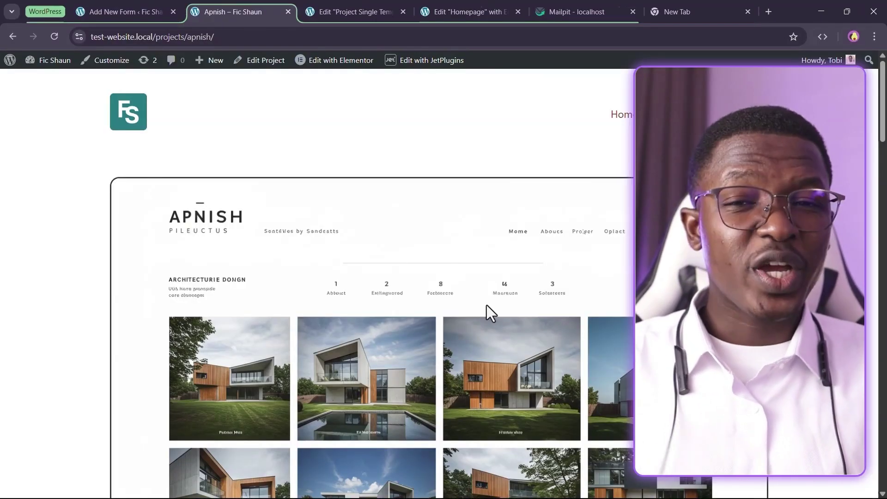
{"action": "left_click", "coordinate": [140, 7]}
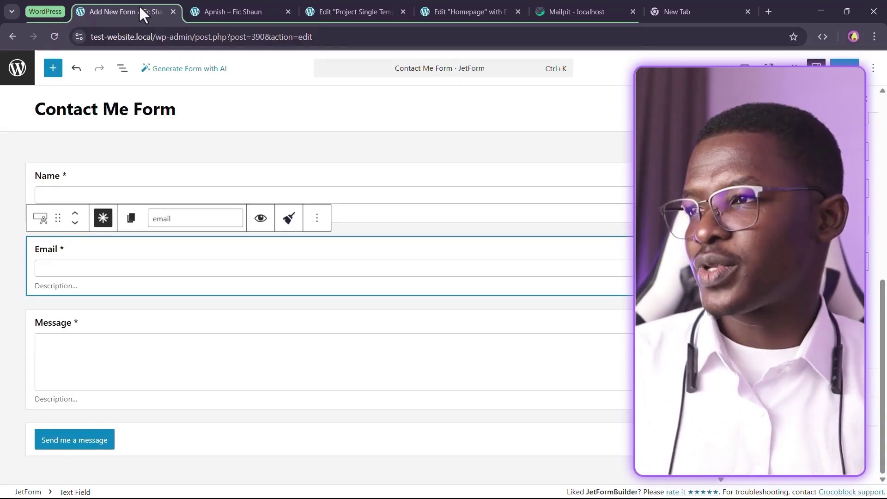
Insert a Hidden Field and move it above Name to the top of the form
{"action": "left_click", "coordinate": [53, 69]}
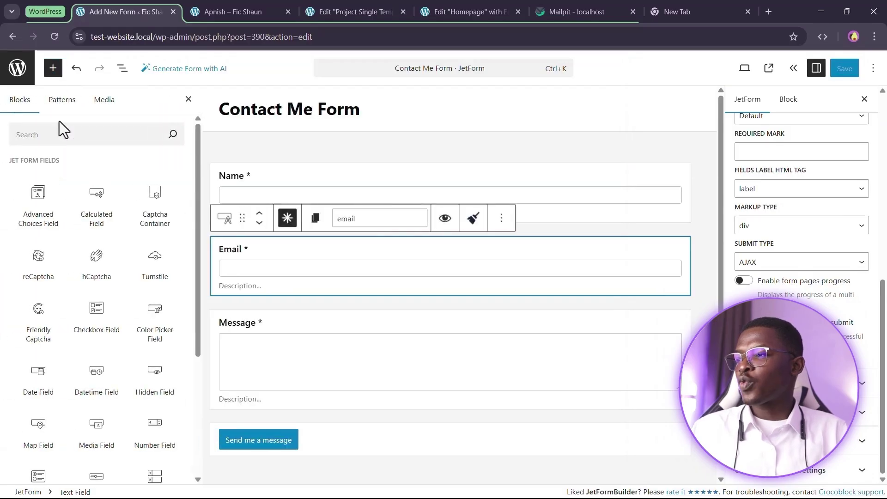
{"action": "left_click", "coordinate": [59, 133]}
{"action": "type", "text": "hidde"}
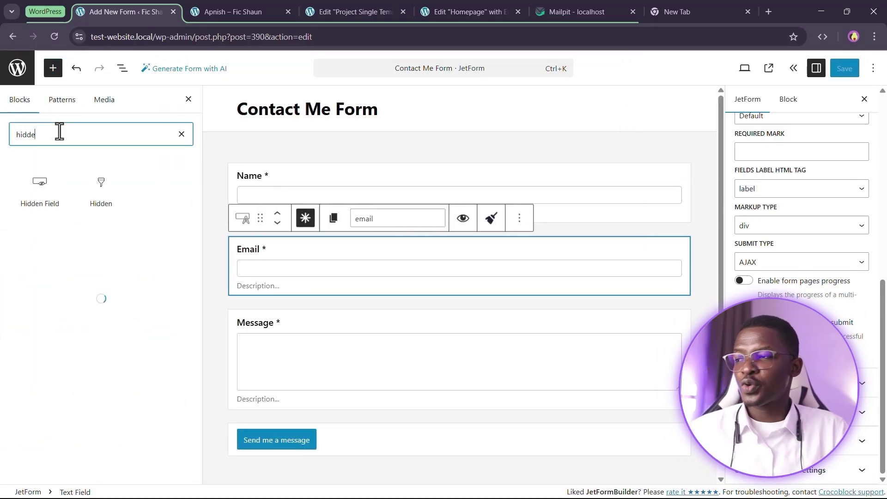
{"action": "left_click", "coordinate": [40, 185]}
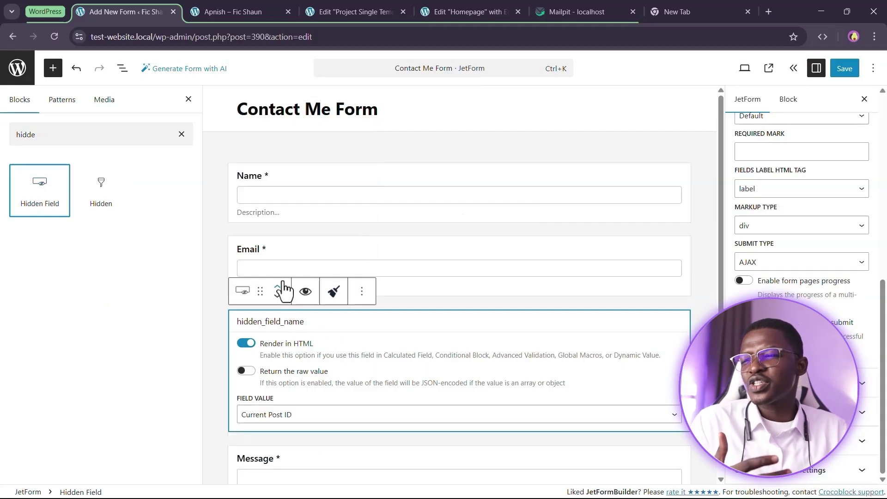
{"action": "left_click", "coordinate": [279, 287]}
{"action": "left_click", "coordinate": [278, 214]}
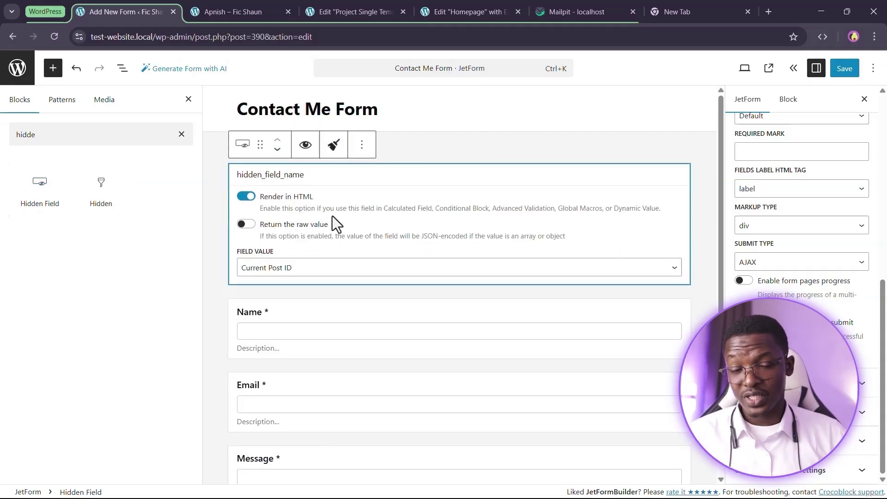
Check the live Apnish project page, then return to the Contact Me Form editor
{"action": "left_click", "coordinate": [233, 10]}
{"action": "right_click", "coordinate": [301, 151]}
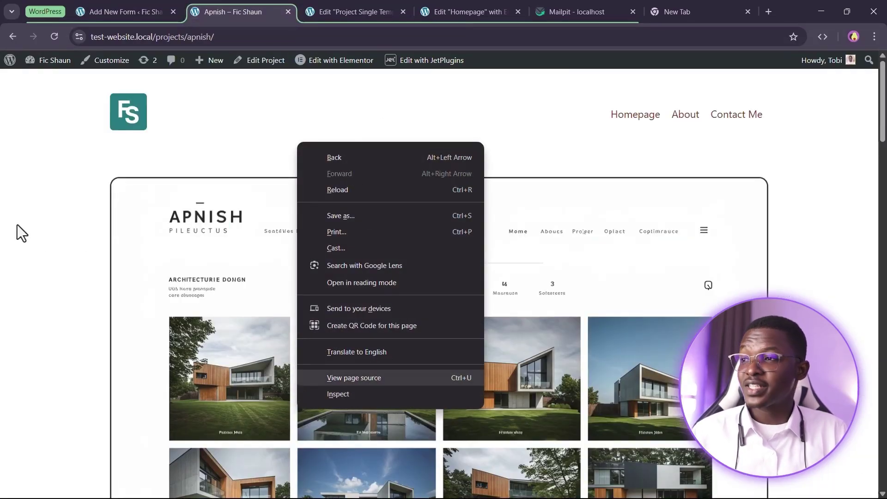
{"action": "left_click", "coordinate": [39, 240]}
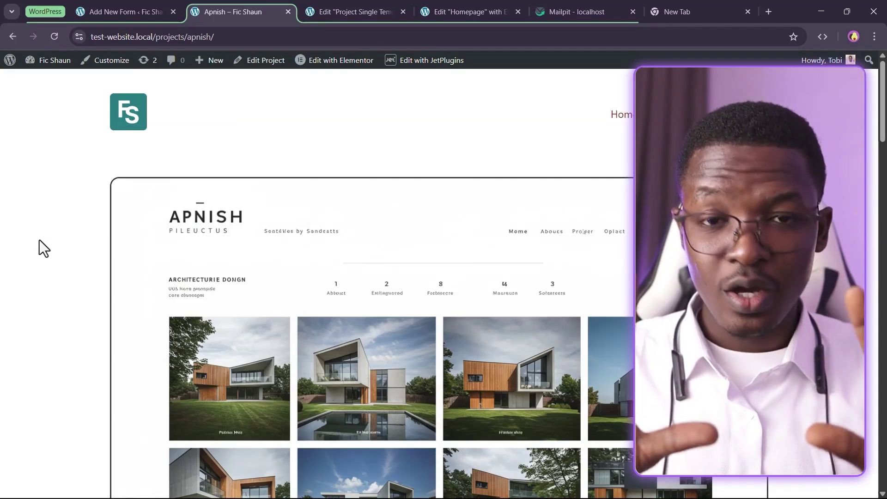
{"action": "right_click", "coordinate": [336, 135]}
{"action": "left_click", "coordinate": [284, 139]}
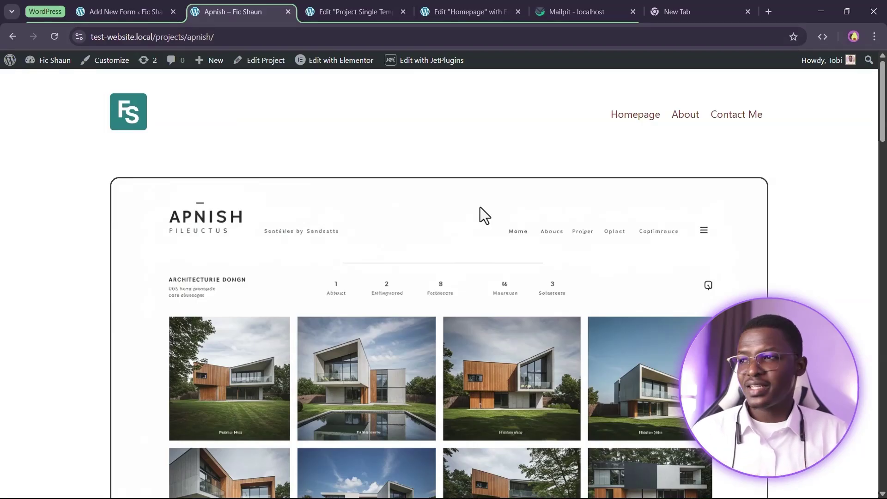
{"action": "left_click", "coordinate": [121, 11]}
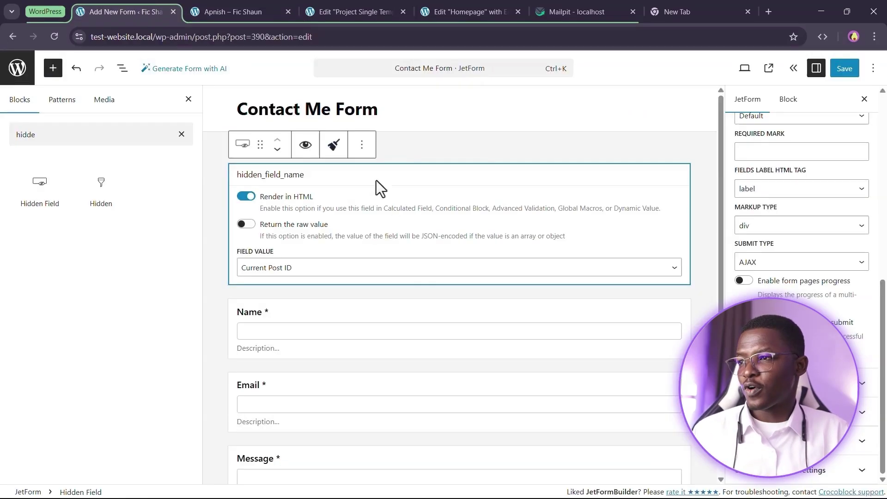
Rename the hidden field to project_being_viewed
{"action": "double_click", "coordinate": [262, 179]}
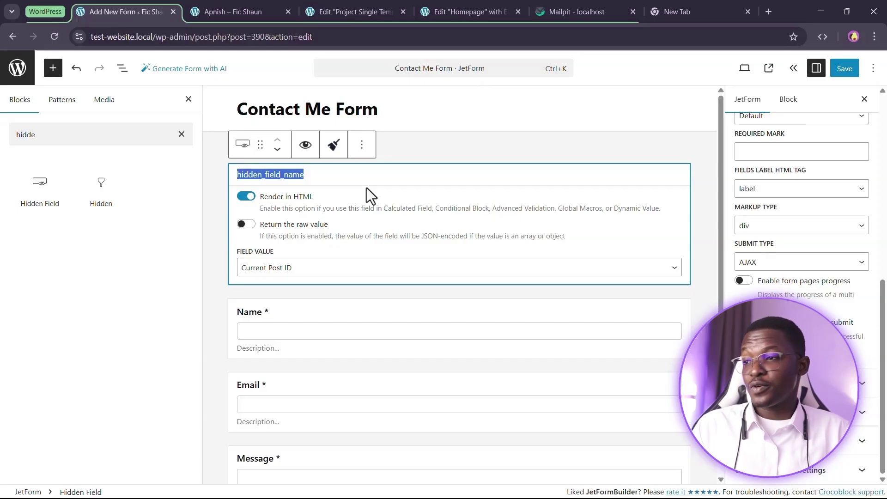
{"action": "type", "text": "pro"}
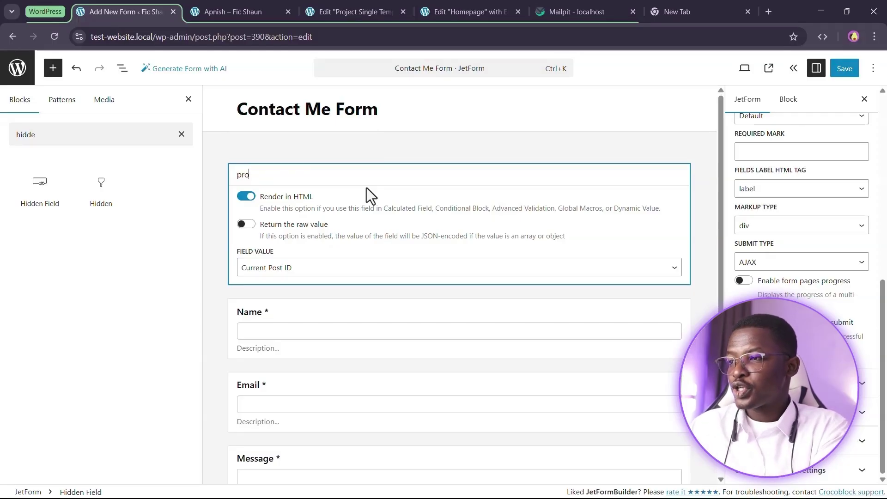
{"action": "type", "text": "ject_being_views"}
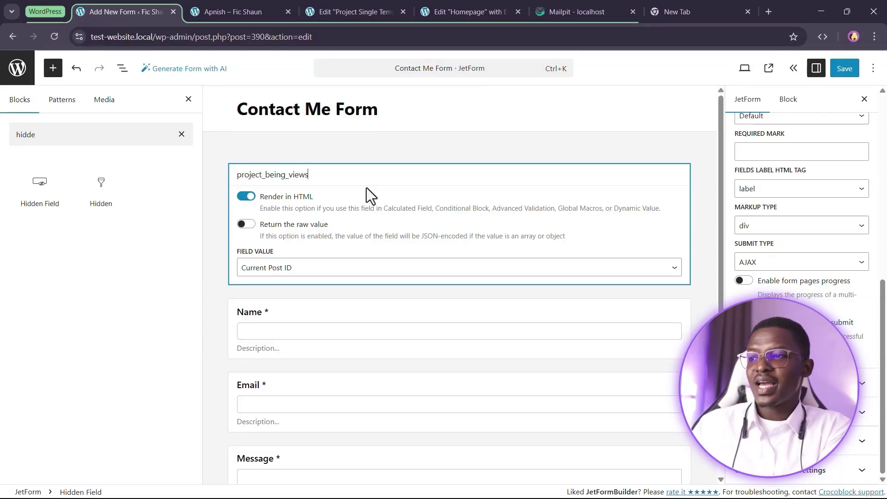
{"action": "key", "text": "BackSpace"}
{"action": "type", "text": "ed"}
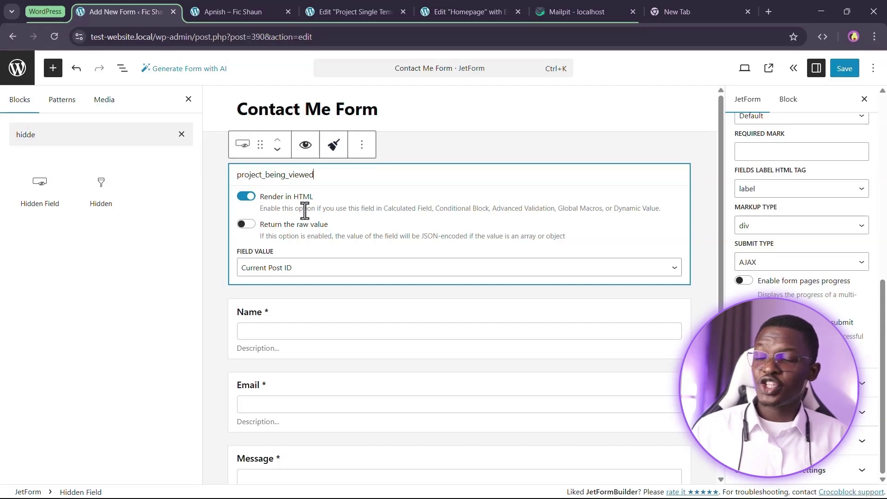
Inspect the live Apnish project page, then toggle Render in HTML off and back on
{"action": "left_click", "coordinate": [229, 11]}
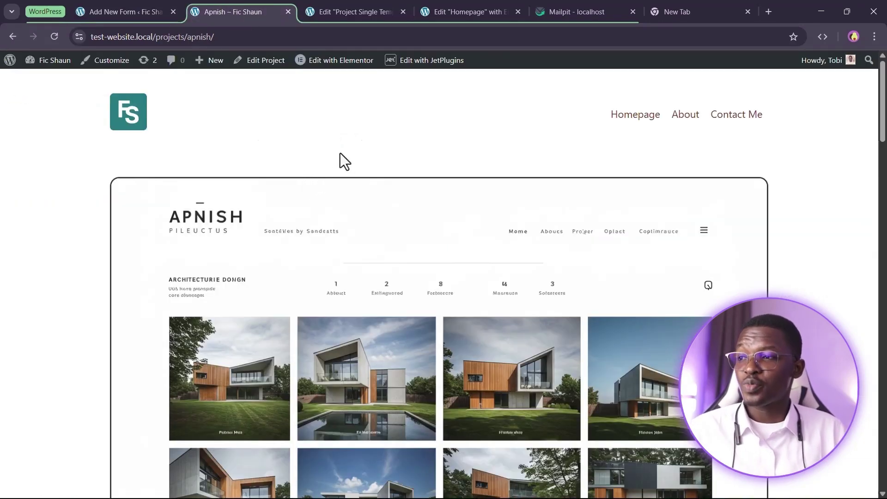
{"action": "right_click", "coordinate": [339, 141]}
{"action": "left_click", "coordinate": [272, 163]}
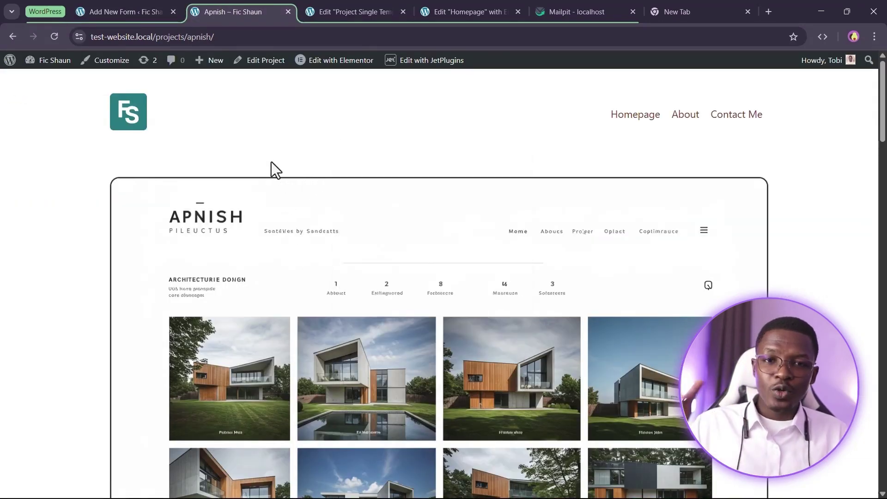
{"action": "scroll", "coordinate": [273, 159], "scroll_direction": "down", "scroll_amount": 5}
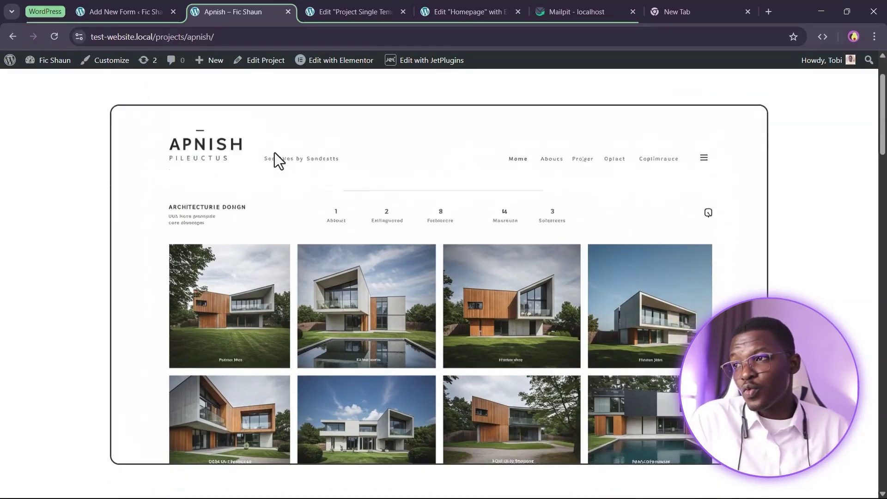
{"action": "scroll", "coordinate": [272, 171], "scroll_direction": "down", "scroll_amount": 3}
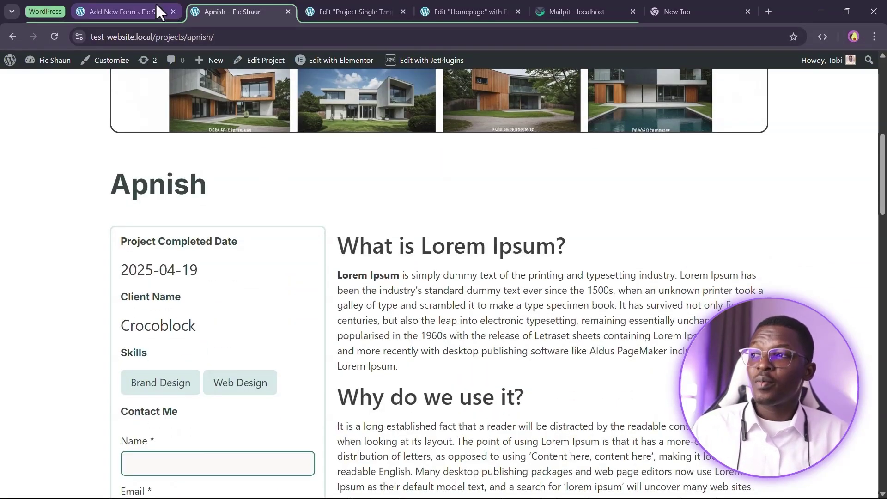
{"action": "left_click", "coordinate": [158, 10]}
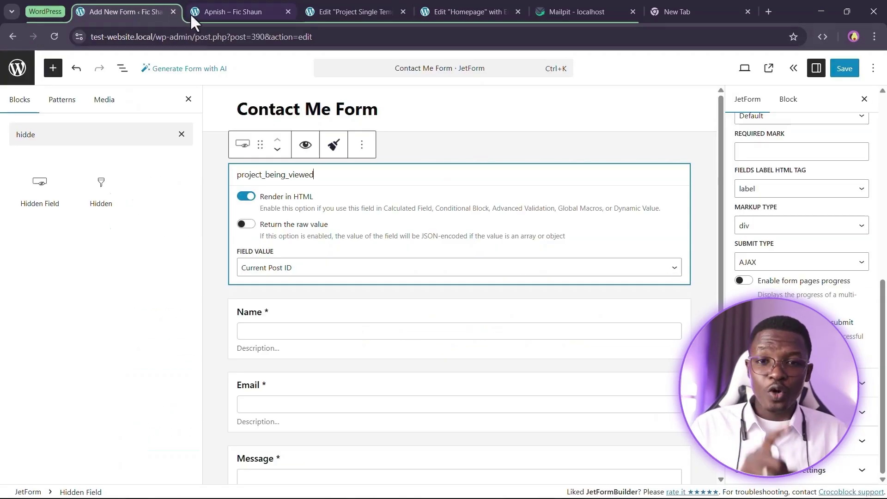
{"action": "left_click", "coordinate": [252, 199]}
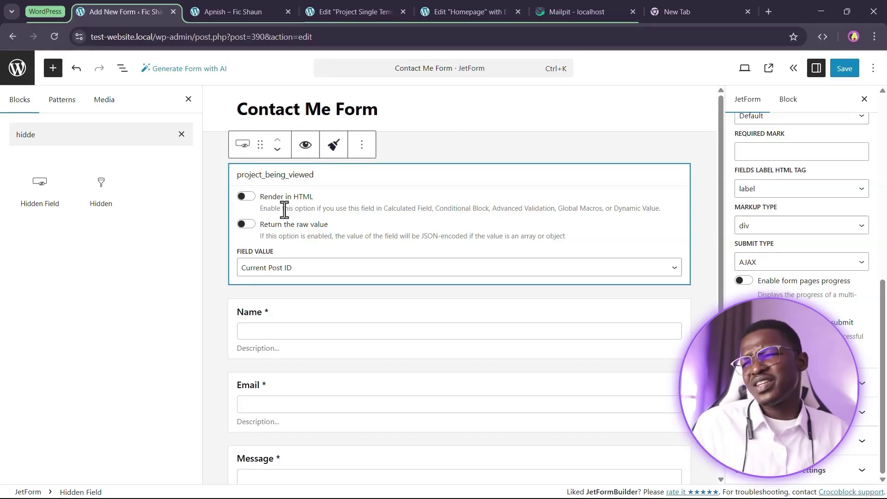
{"action": "left_click", "coordinate": [247, 197]}
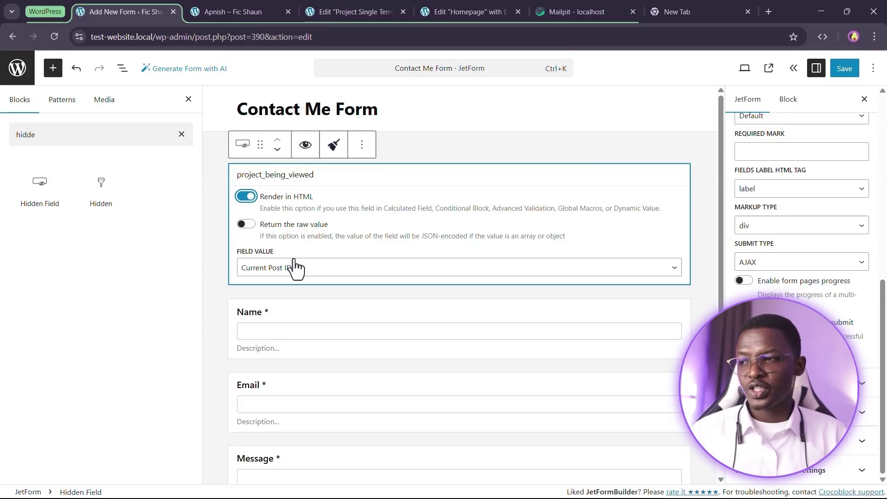
Change the hidden field's value source from Current Post ID to Current Post Title
{"action": "left_click", "coordinate": [259, 273]}
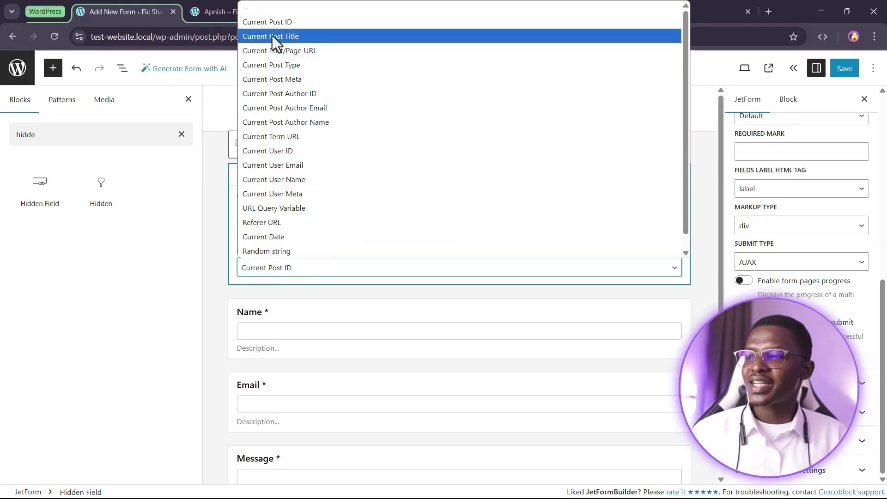
{"action": "scroll", "coordinate": [324, 217], "scroll_direction": "down", "scroll_amount": 1}
{"action": "scroll", "coordinate": [328, 213], "scroll_direction": "up", "scroll_amount": 1}
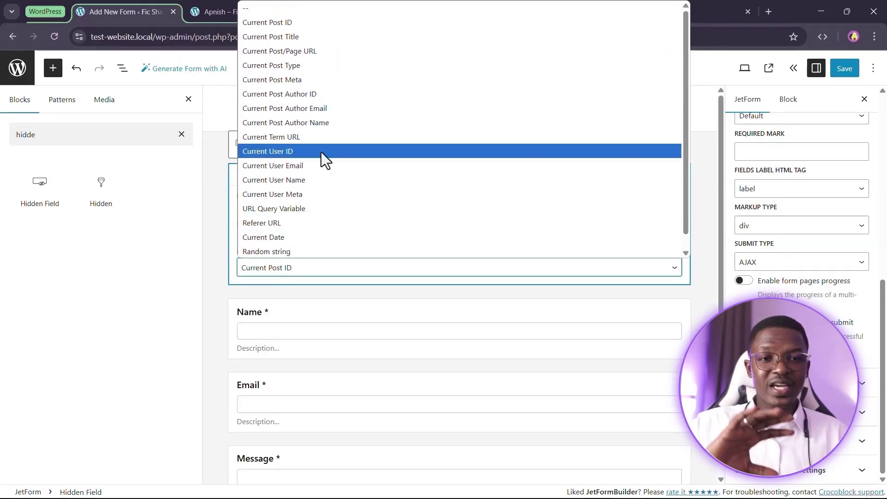
{"action": "scroll", "coordinate": [321, 152], "scroll_direction": "down", "scroll_amount": 1}
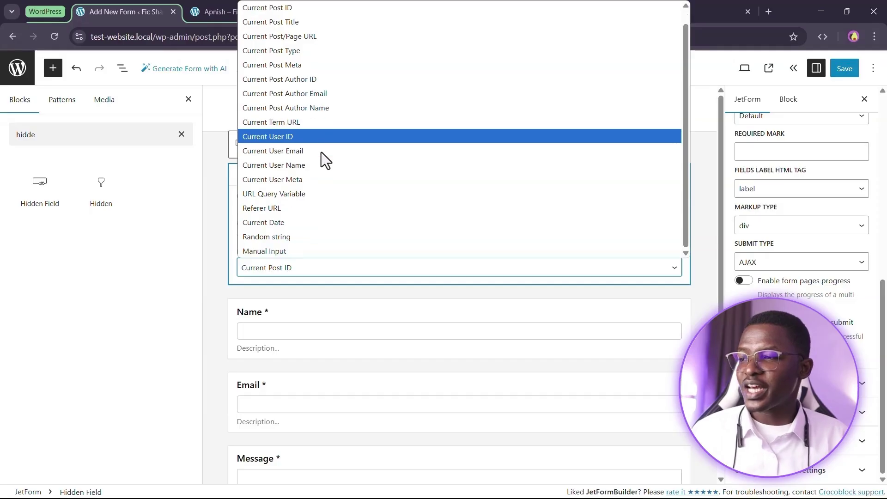
{"action": "scroll", "coordinate": [324, 166], "scroll_direction": "up", "scroll_amount": 1}
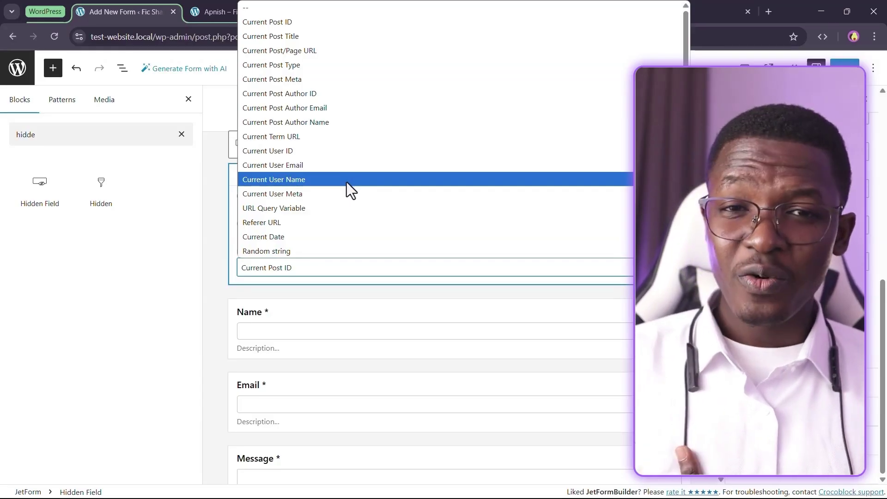
{"action": "left_click", "coordinate": [279, 40]}
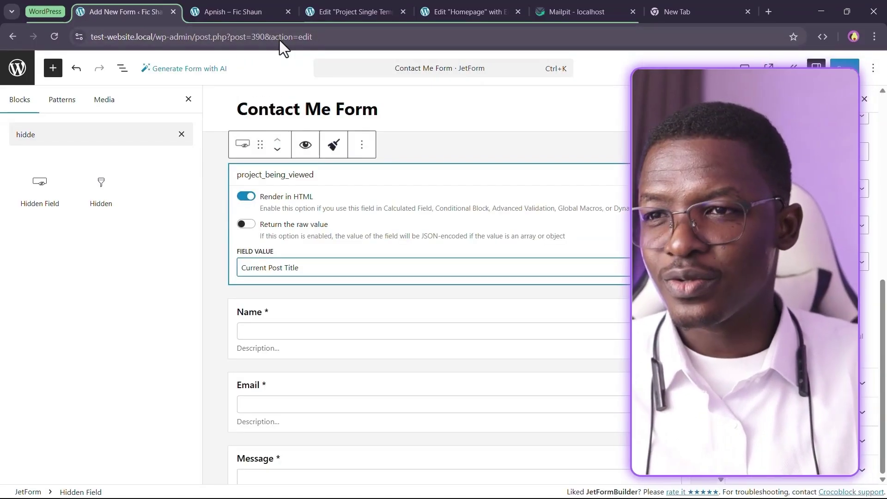
{"action": "scroll", "coordinate": [785, 243], "scroll_direction": "up", "scroll_amount": 8}
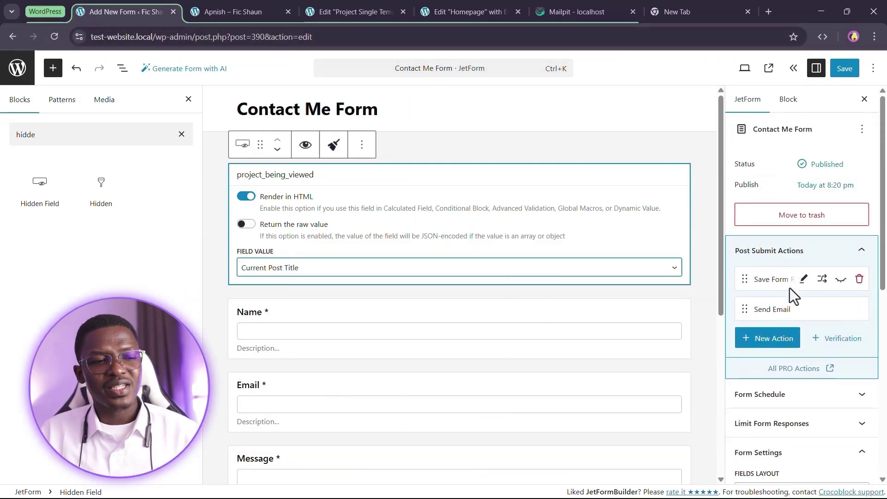
Append 'They were viewing %project_being_viewed%' to the Send Email content and update the action
{"action": "left_click", "coordinate": [805, 309]}
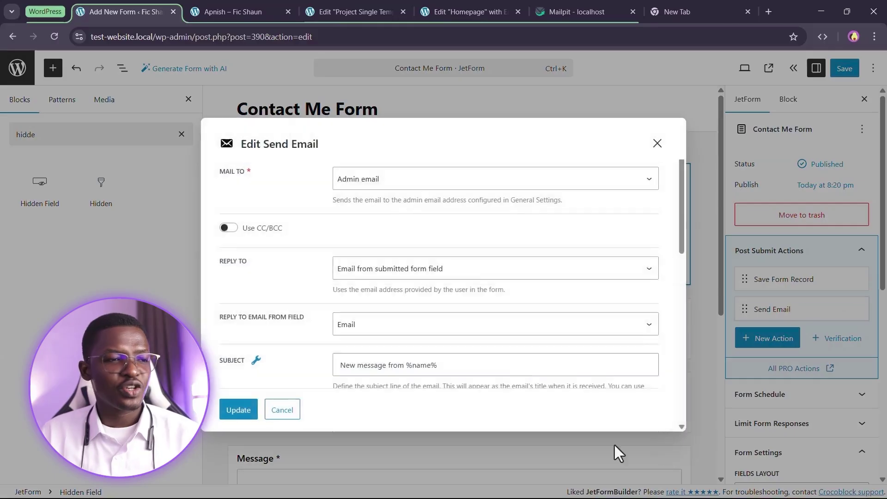
{"action": "scroll", "coordinate": [320, 245], "scroll_direction": "down", "scroll_amount": 9}
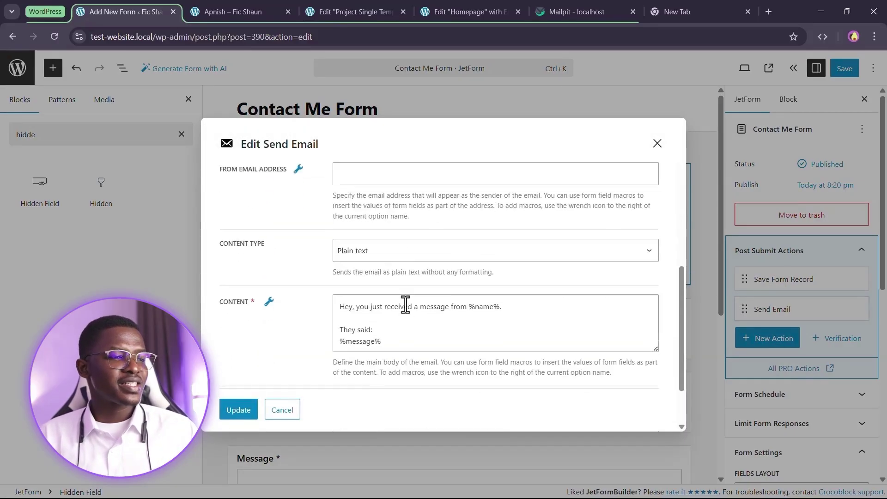
{"action": "left_click", "coordinate": [439, 263]}
{"action": "key", "text": "Return"}
{"action": "key", "text": "Return"}
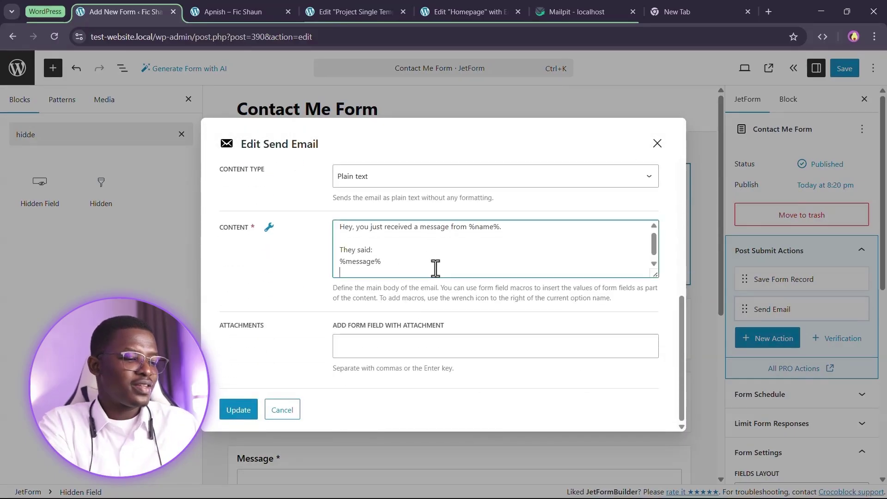
{"action": "type", "text": "They were vi"}
{"action": "key", "text": "BackSpace"}
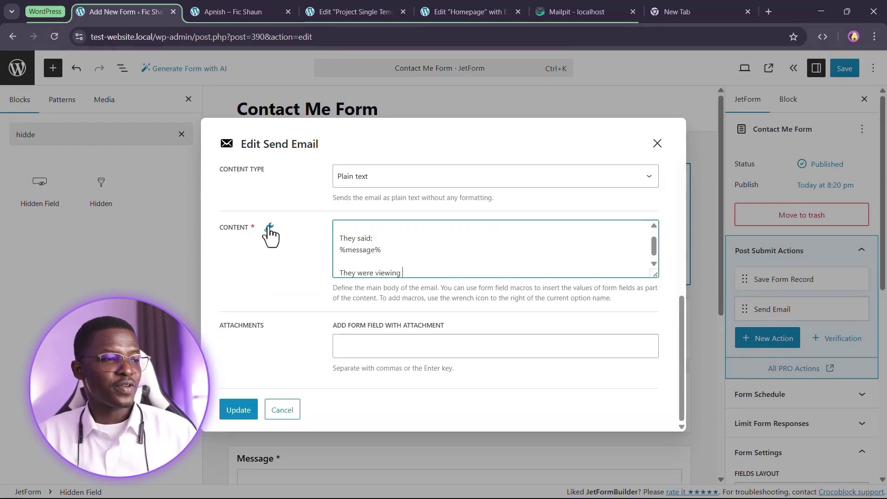
{"action": "left_click", "coordinate": [270, 228]}
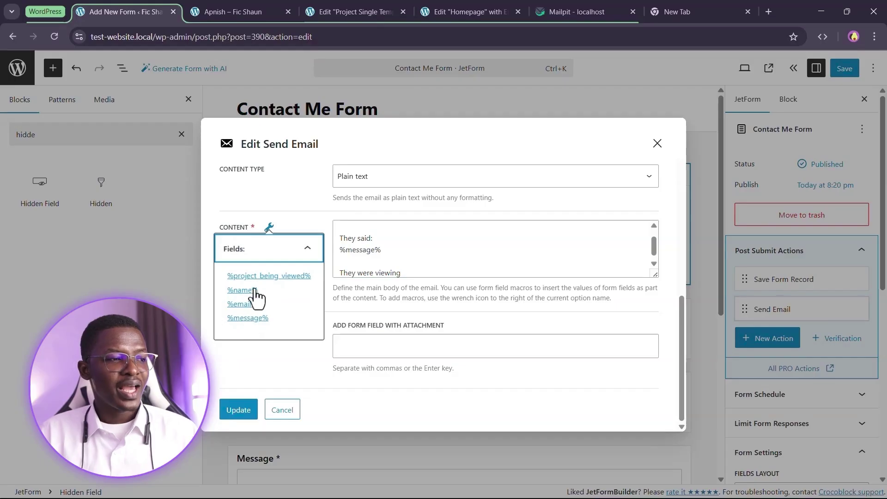
{"action": "left_click", "coordinate": [263, 276]}
{"action": "left_click", "coordinate": [507, 276]}
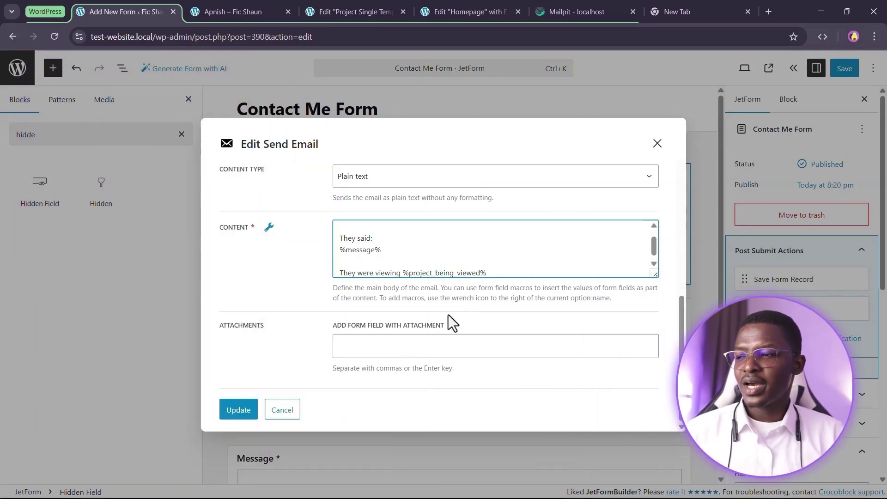
{"action": "left_click", "coordinate": [231, 416]}
Save the Contact Me Form and open the Raleway project page from the Apnish page
{"action": "left_click", "coordinate": [845, 68]}
{"action": "left_click", "coordinate": [236, 11]}
{"action": "scroll", "coordinate": [376, 85], "scroll_direction": "down", "scroll_amount": 7}
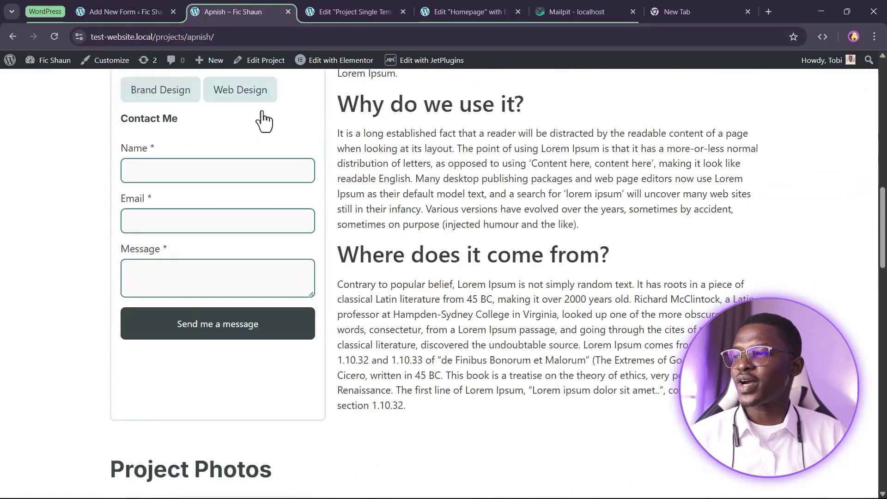
{"action": "scroll", "coordinate": [430, 266], "scroll_direction": "up", "scroll_amount": 6}
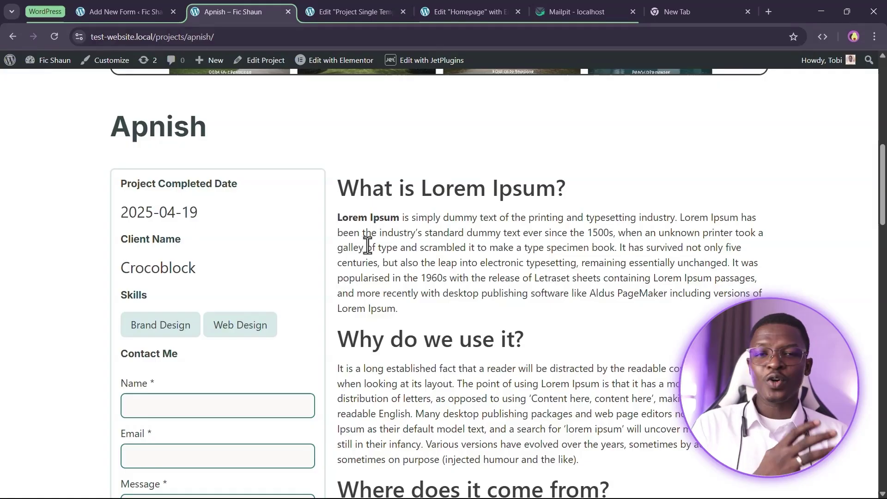
{"action": "scroll", "coordinate": [376, 249], "scroll_direction": "down", "scroll_amount": 15}
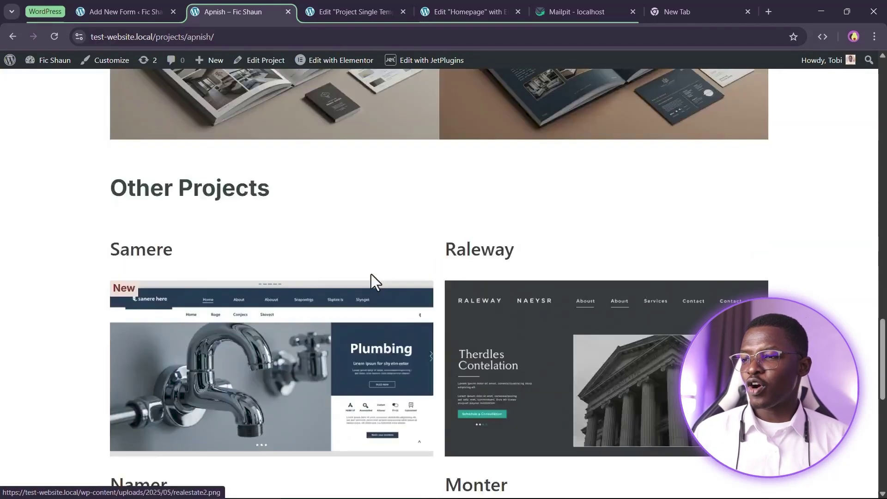
{"action": "scroll", "coordinate": [365, 300], "scroll_direction": "up", "scroll_amount": 4}
{"action": "scroll", "coordinate": [512, 322], "scroll_direction": "up", "scroll_amount": 6}
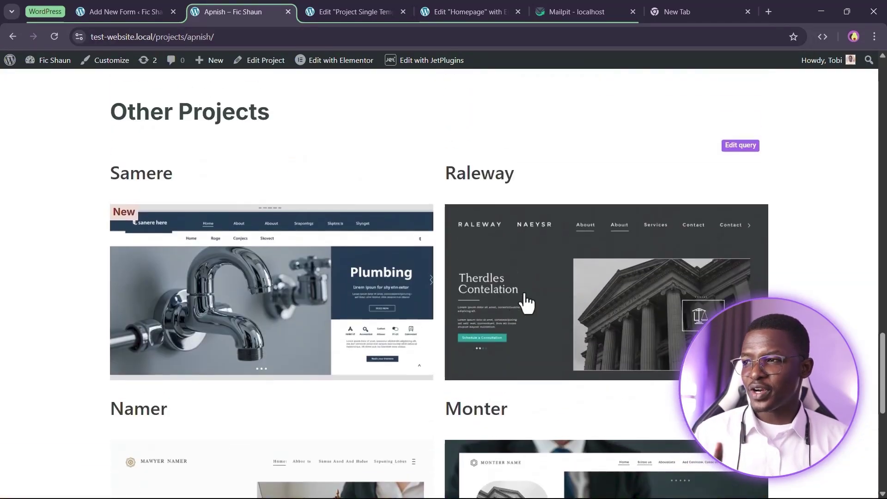
{"action": "scroll", "coordinate": [536, 279], "scroll_direction": "down", "scroll_amount": 3}
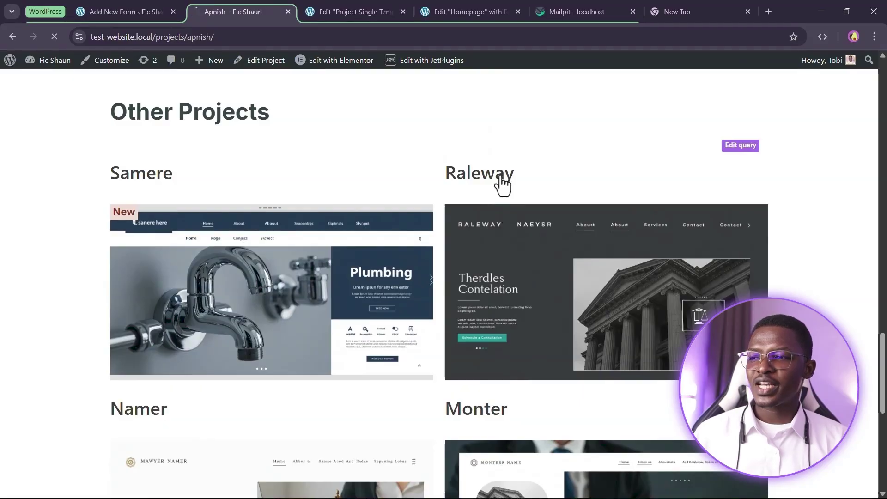
{"action": "left_click", "coordinate": [634, 223]}
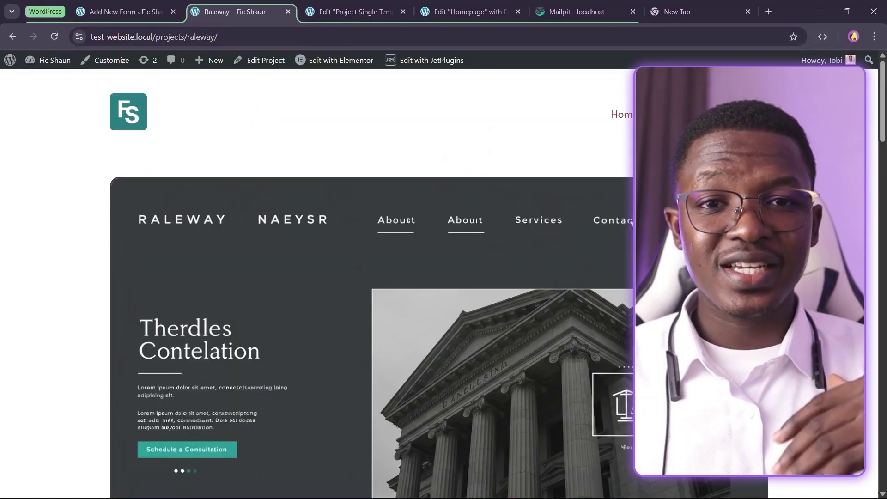
Fill in a name, the autofilled email and the message 'Hey, how much does this project cost'
{"action": "scroll", "coordinate": [491, 182], "scroll_direction": "down", "scroll_amount": 10}
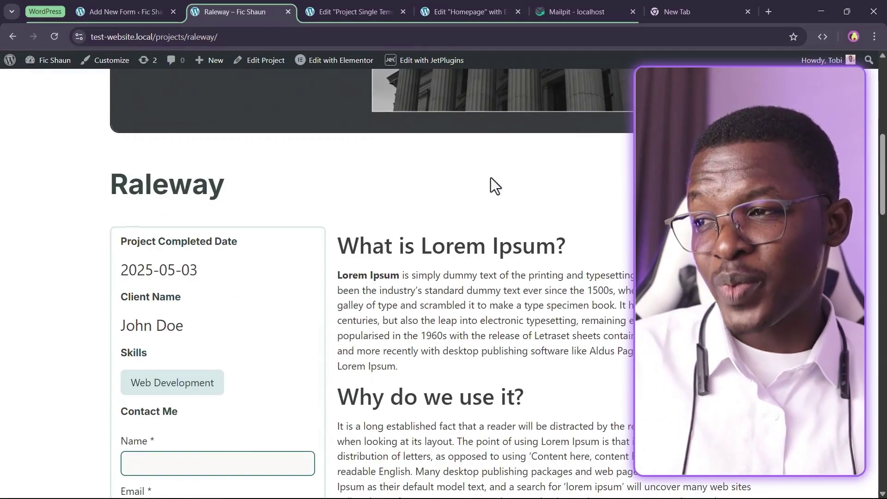
{"action": "scroll", "coordinate": [323, 217], "scroll_direction": "down", "scroll_amount": 4}
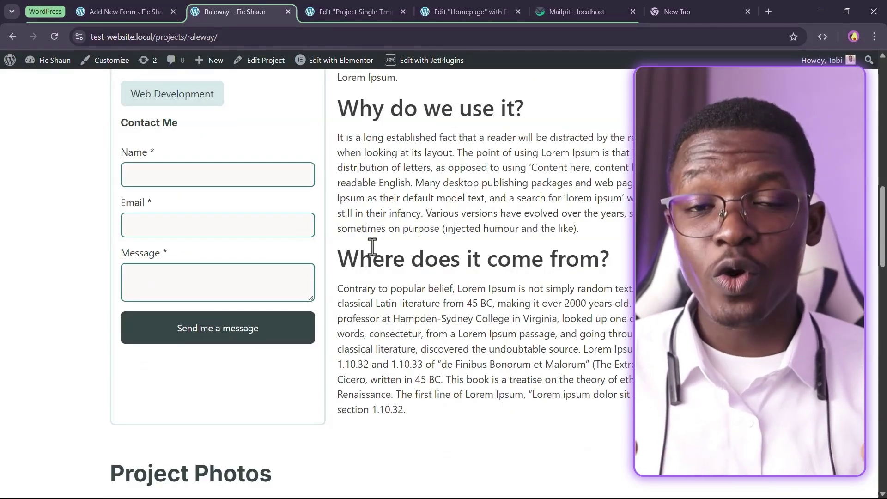
{"action": "scroll", "coordinate": [206, 225], "scroll_direction": "up", "scroll_amount": 1}
{"action": "left_click", "coordinate": [206, 226]}
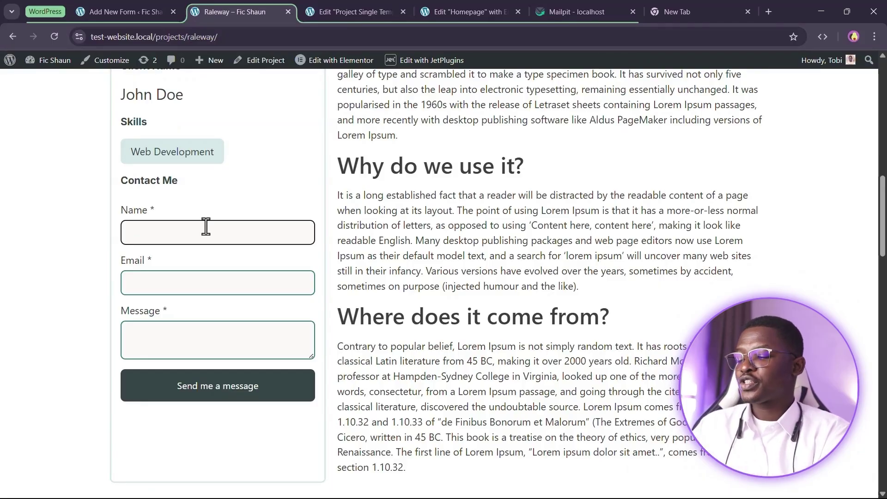
{"action": "type", "text": "John Doe"}
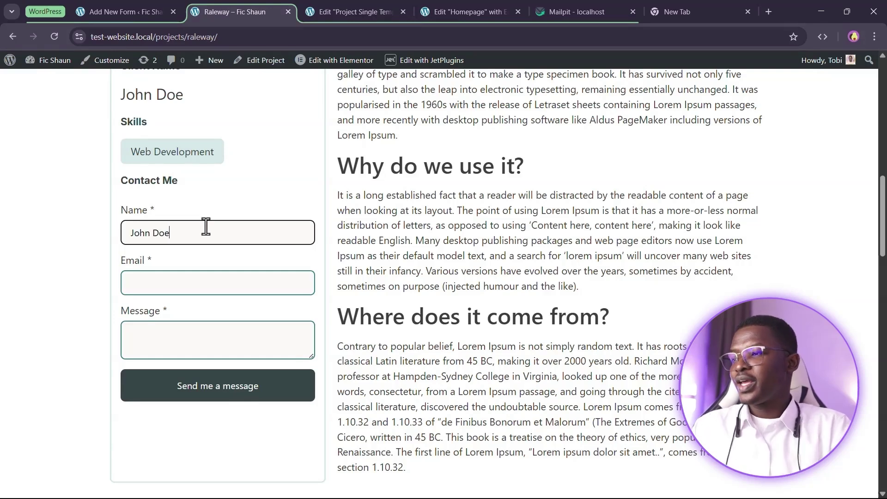
{"action": "scroll", "coordinate": [198, 324], "scroll_direction": "up", "scroll_amount": 1}
{"action": "scroll", "coordinate": [193, 313], "scroll_direction": "down", "scroll_amount": 3}
{"action": "left_click", "coordinate": [187, 228]}
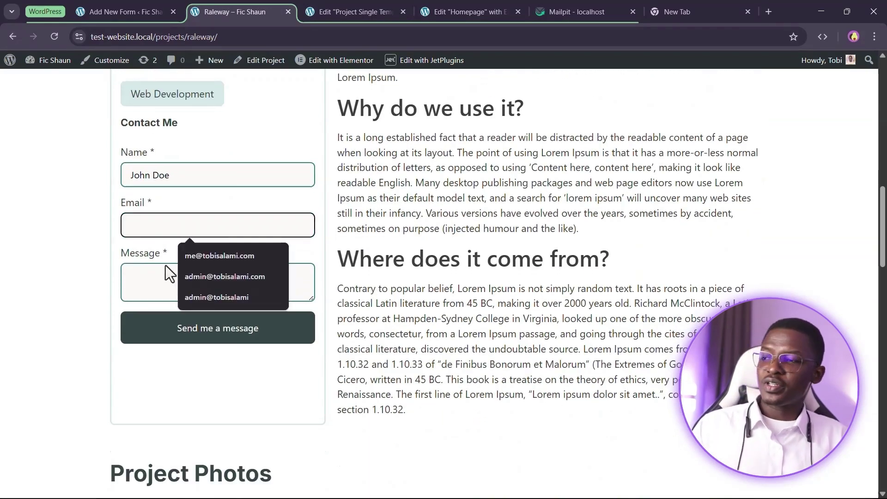
{"action": "left_click", "coordinate": [216, 255]}
{"action": "left_click", "coordinate": [201, 272]}
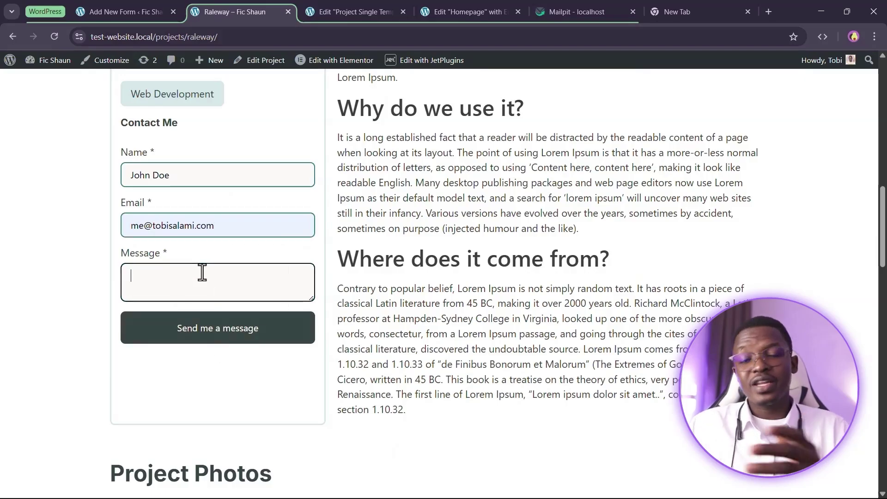
{"action": "type", "text": "Hey, how"}
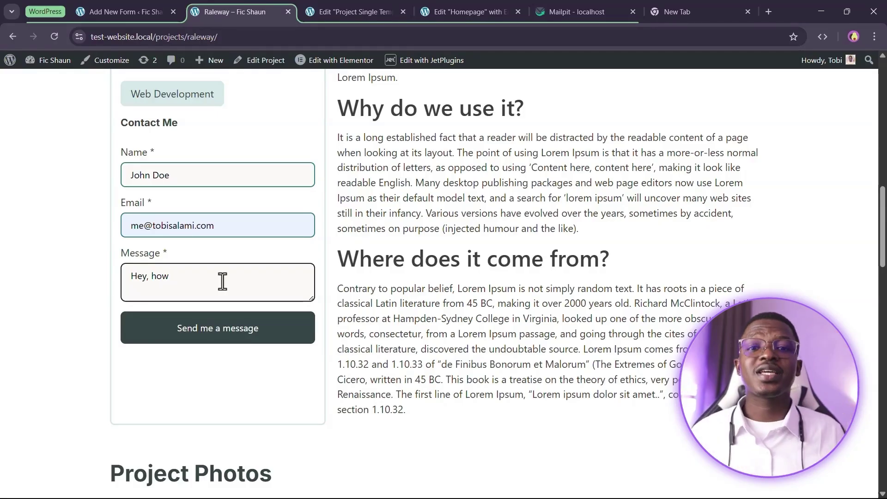
{"action": "type", "text": "much does this p"}
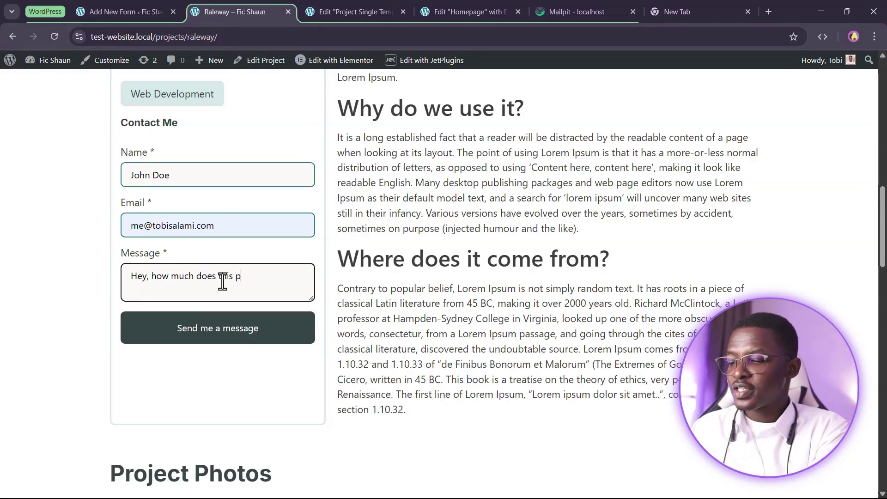
{"action": "type", "text": "roject cost?"}
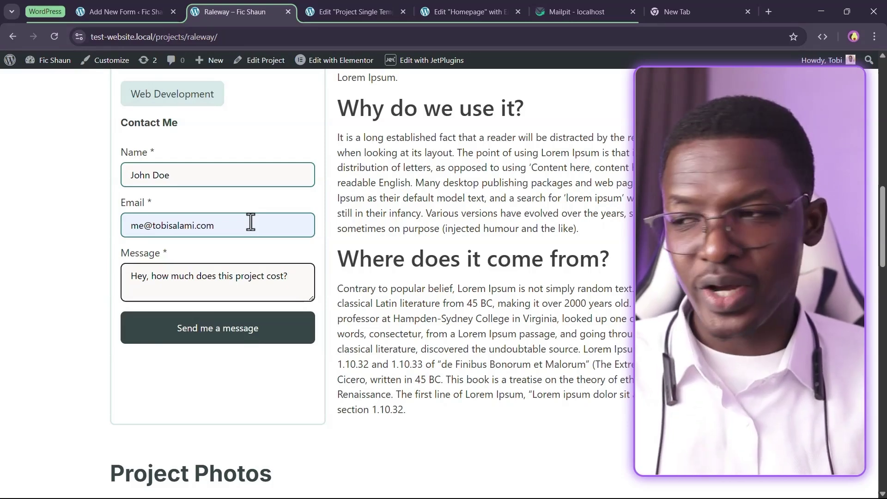
Submit the contact form and check the success confirmation
{"action": "left_click", "coordinate": [197, 348]}
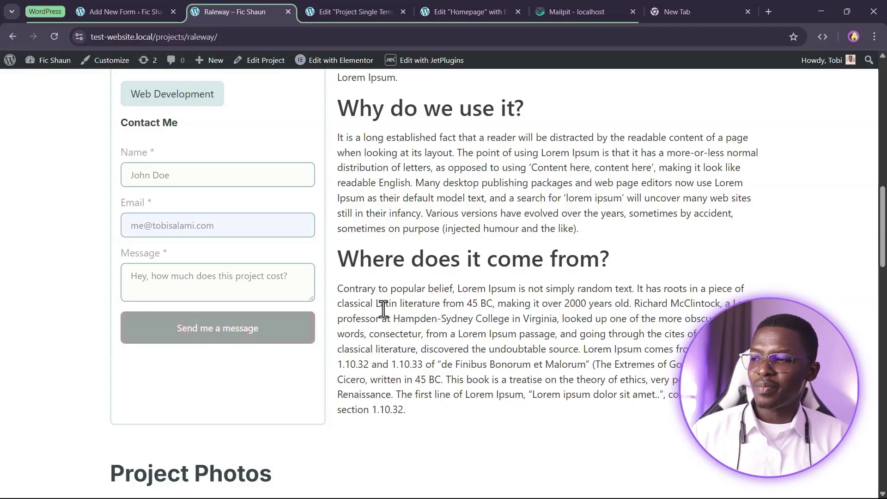
{"action": "left_click_drag", "start_coordinate": [165, 377], "coordinate": [295, 401]}
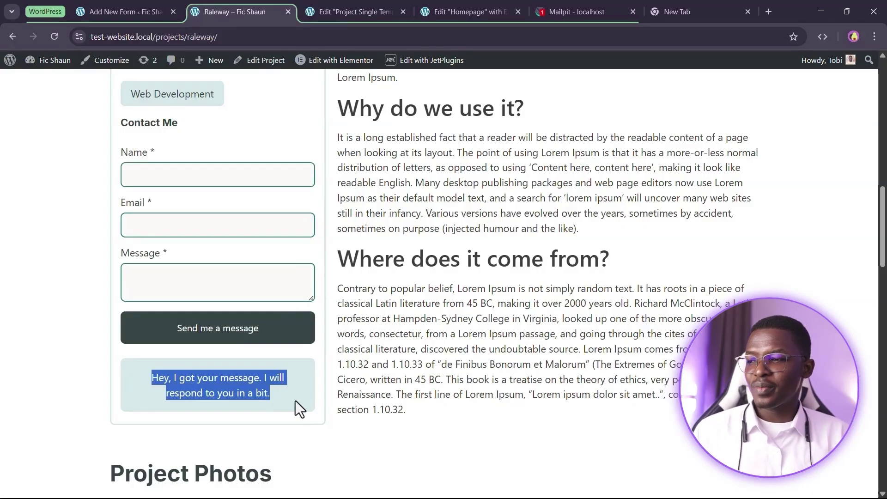
{"action": "left_click", "coordinate": [332, 371]}
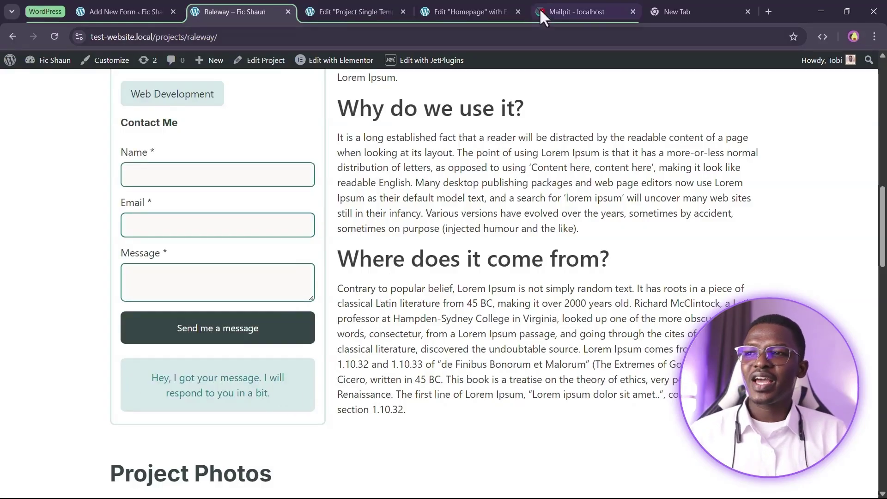
Open the newest 'New message from…' notification in the Mailpit inbox
{"action": "left_click", "coordinate": [542, 21]}
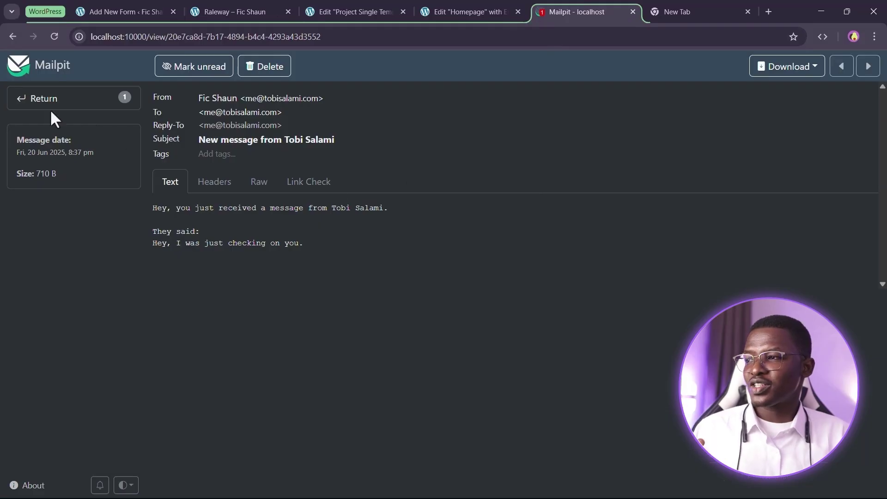
{"action": "left_click", "coordinate": [46, 106]}
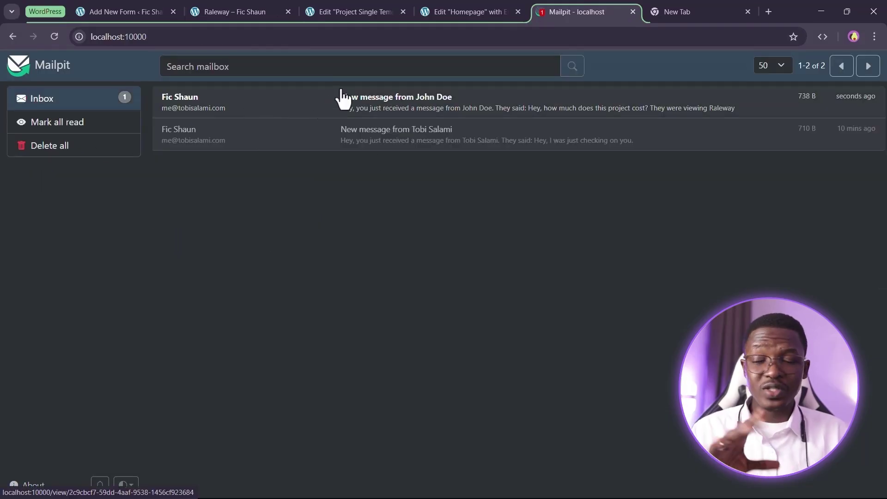
{"action": "left_click", "coordinate": [206, 112]}
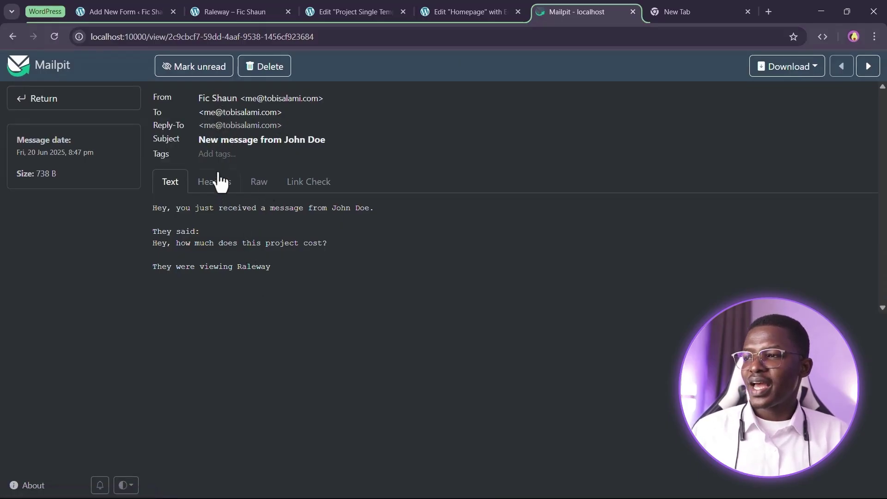
Read the email's subject, the cost question and the 'They were viewing Raleway' line
{"action": "left_click_drag", "start_coordinate": [199, 140], "coordinate": [322, 155]}
{"action": "left_click", "coordinate": [361, 136]}
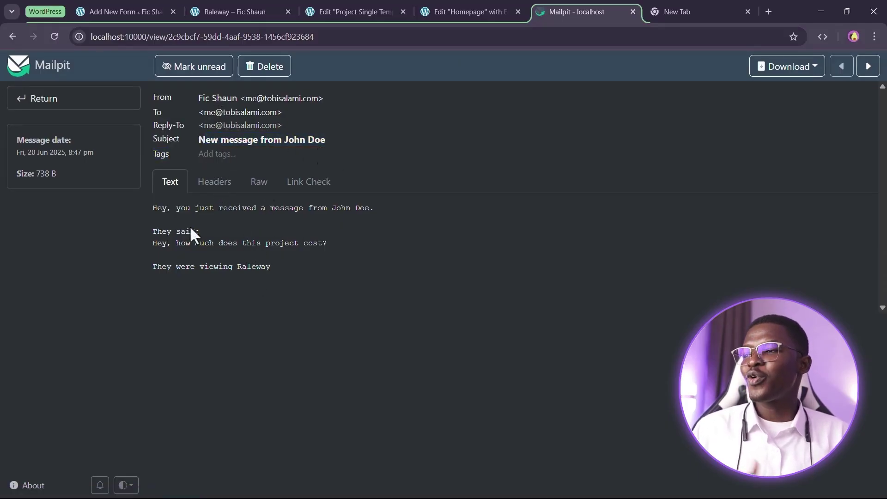
{"action": "left_click_drag", "start_coordinate": [161, 245], "coordinate": [337, 239]}
{"action": "left_click", "coordinate": [336, 239]}
{"action": "left_click_drag", "start_coordinate": [155, 267], "coordinate": [273, 268]}
{"action": "left_click", "coordinate": [280, 276]}
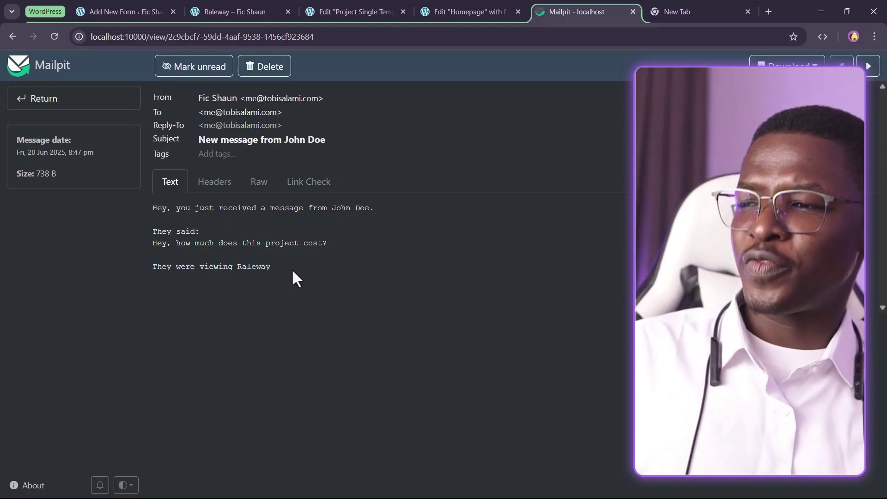
{"action": "left_click_drag", "start_coordinate": [262, 245], "coordinate": [307, 248]}
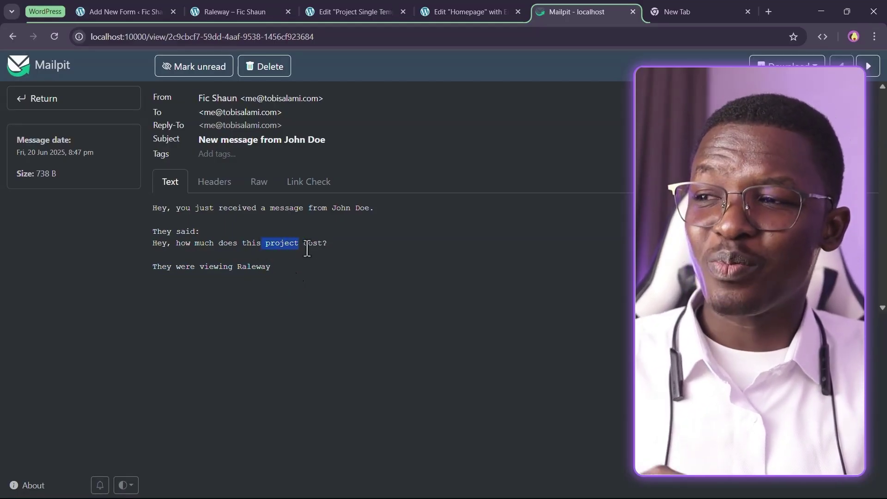
{"action": "left_click", "coordinate": [336, 249]}
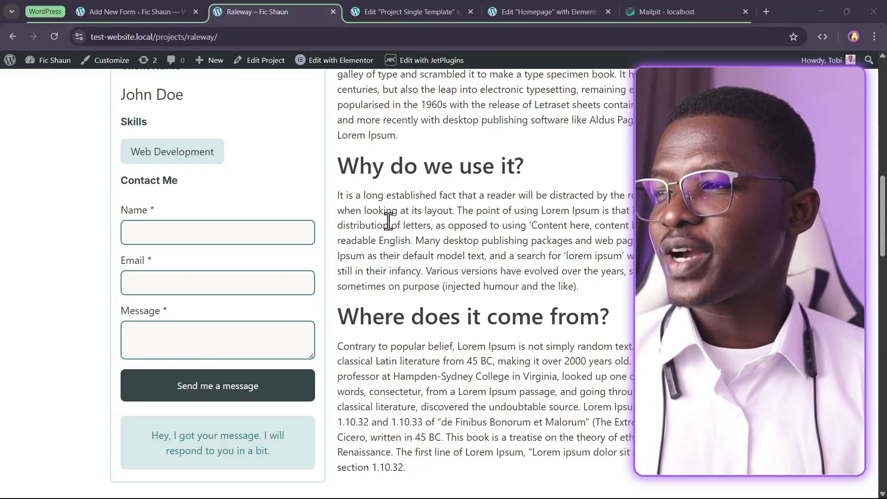
Autofill the email, enter message 'fdgdgd', and try submitting with Name empty
{"action": "left_click", "coordinate": [180, 232]}
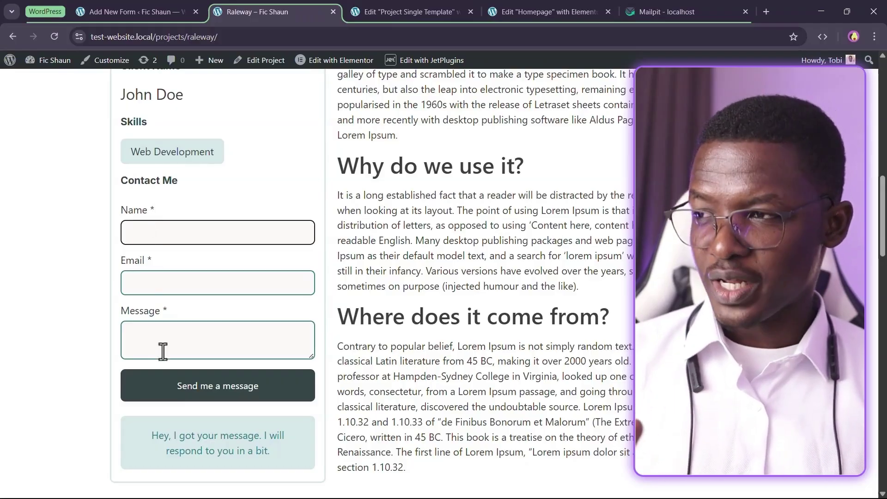
{"action": "scroll", "coordinate": [191, 252], "scroll_direction": "down", "scroll_amount": 1}
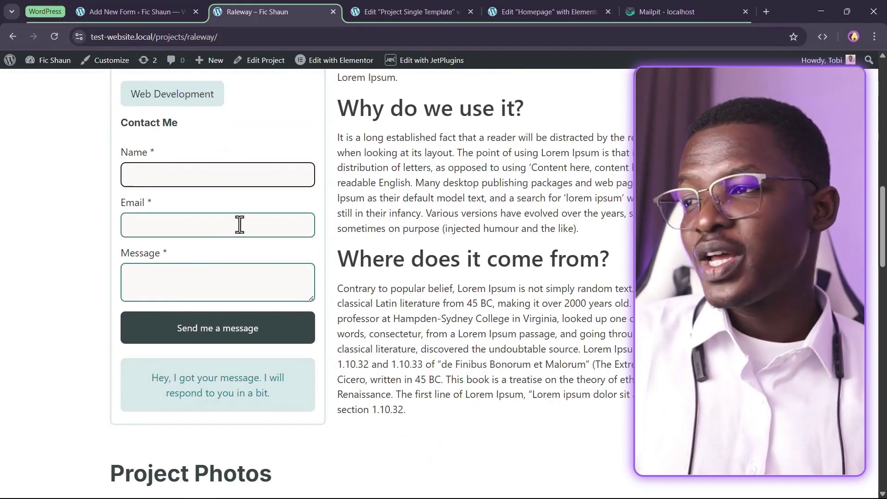
{"action": "left_click", "coordinate": [178, 234]}
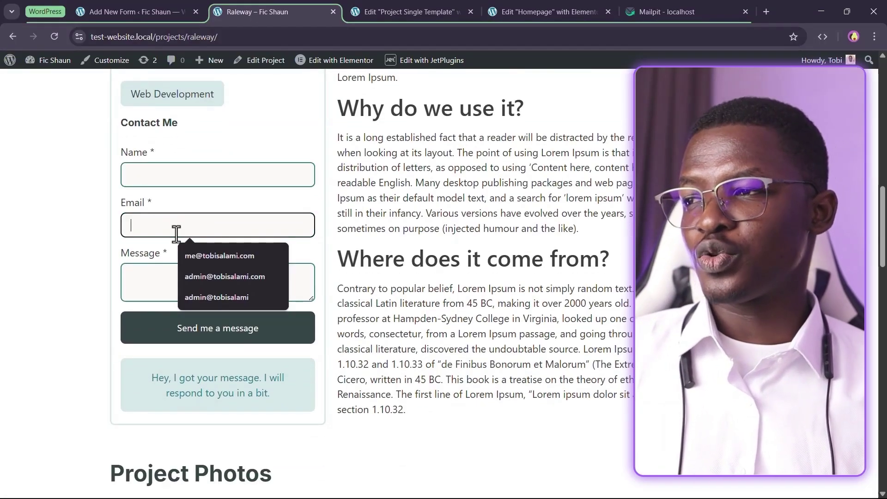
{"action": "left_click", "coordinate": [224, 260]}
{"action": "left_click", "coordinate": [203, 275]}
{"action": "type", "text": "fdgdgd"}
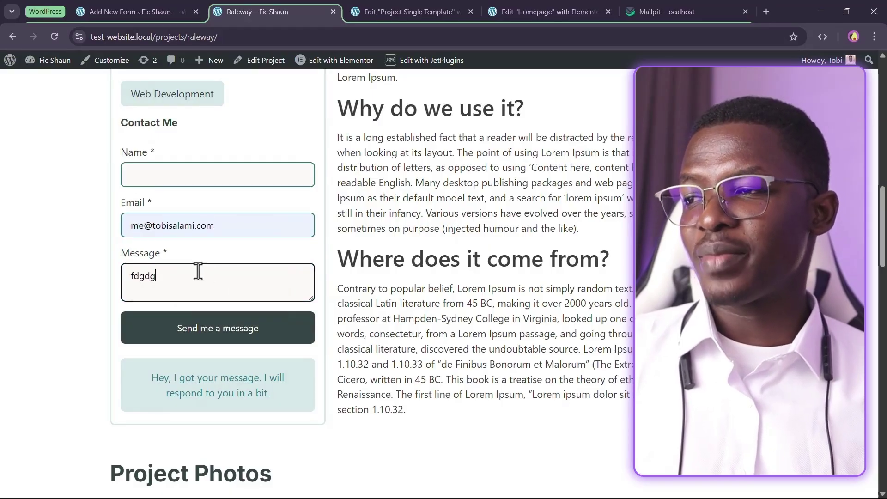
{"action": "left_click", "coordinate": [183, 178]}
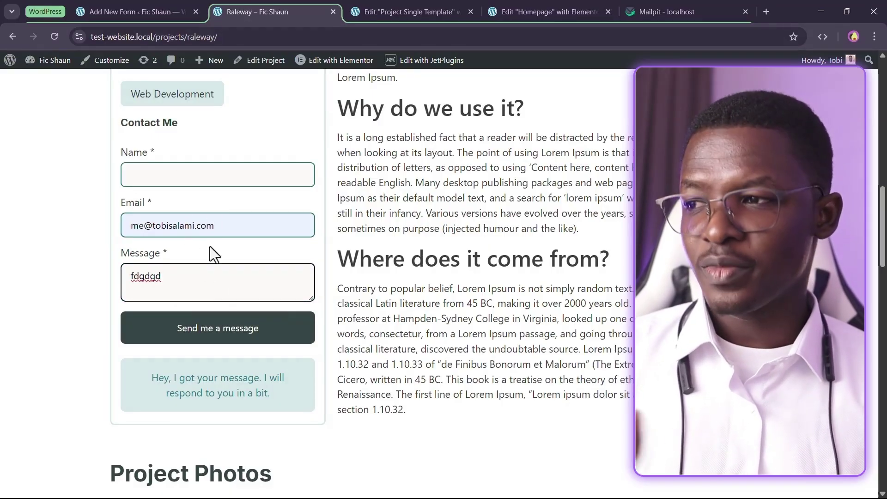
{"action": "left_click", "coordinate": [220, 334]}
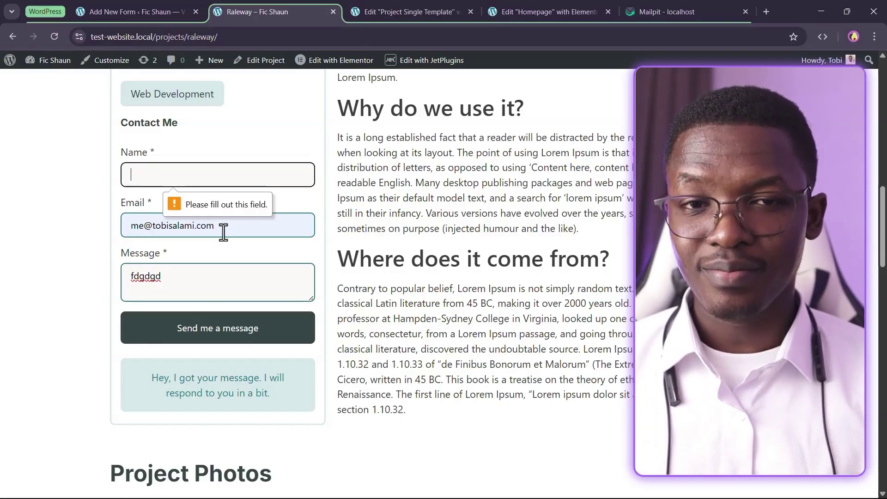
Remove the @ from the email, fill in the Name field, and try submitting again
{"action": "triple_click", "coordinate": [223, 233]}
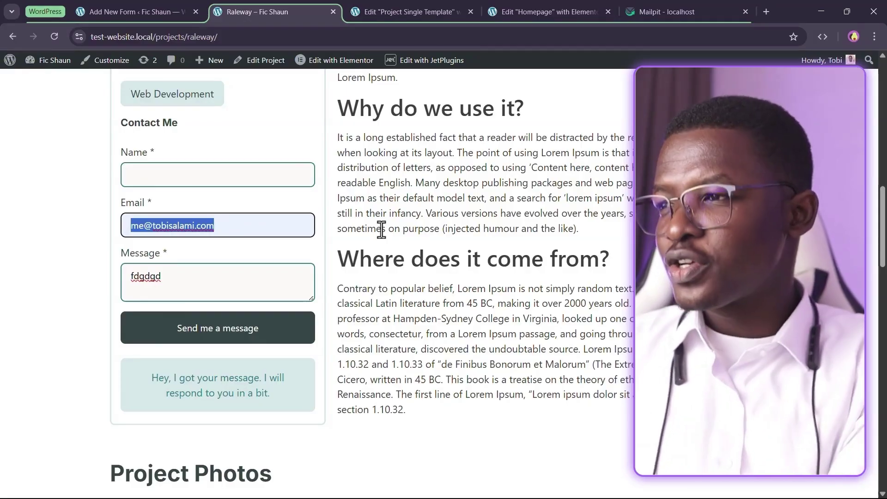
{"action": "key", "text": "Left"}
{"action": "key", "text": "Right"}
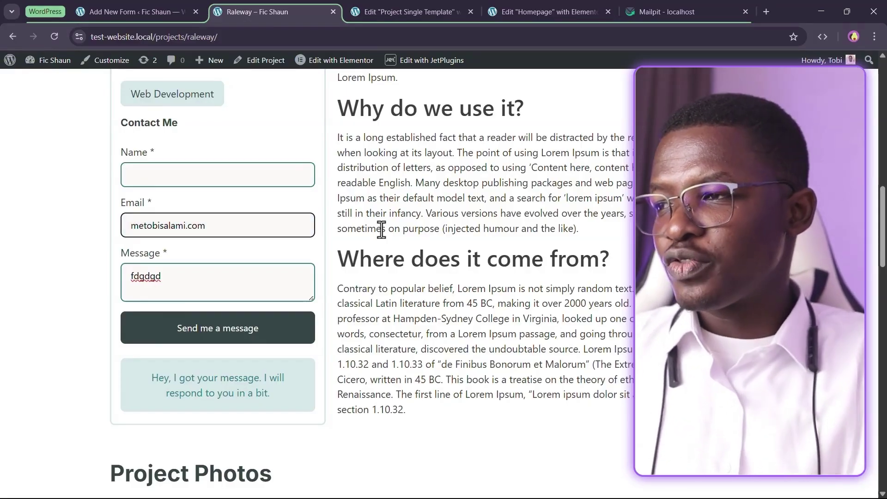
{"action": "key", "text": "Delete"}
{"action": "left_click", "coordinate": [217, 178]}
{"action": "type", "text": "tgeggbf"}
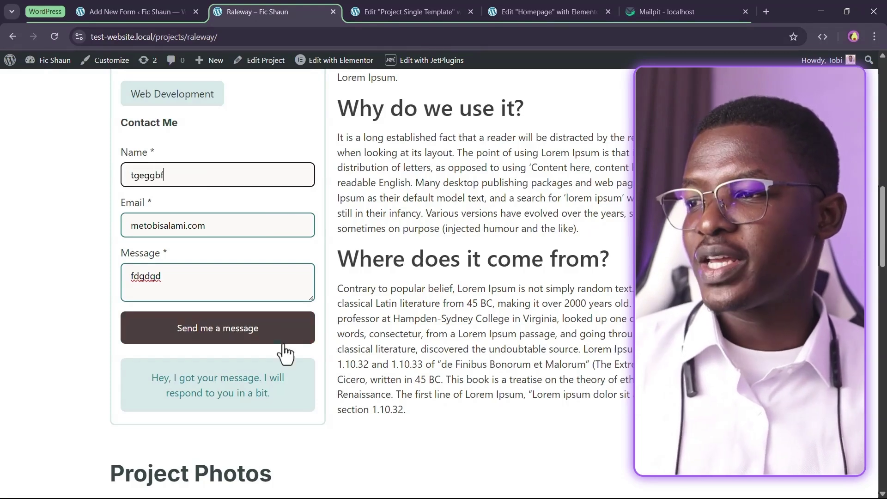
{"action": "left_click", "coordinate": [214, 343]}
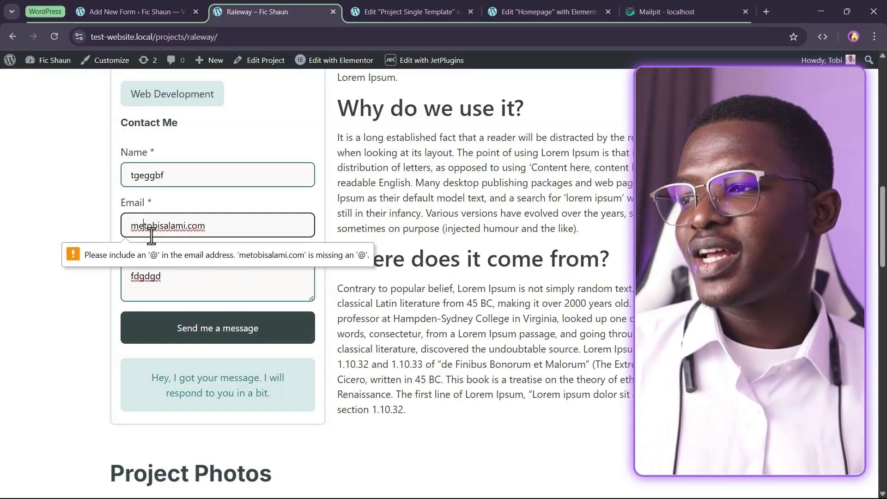
Restore the @, delete .com, submit to get 'Validation error', and return to the editor tab
{"action": "type", "text": "@"}
{"action": "left_click_drag", "start_coordinate": [236, 230], "coordinate": [193, 226]}
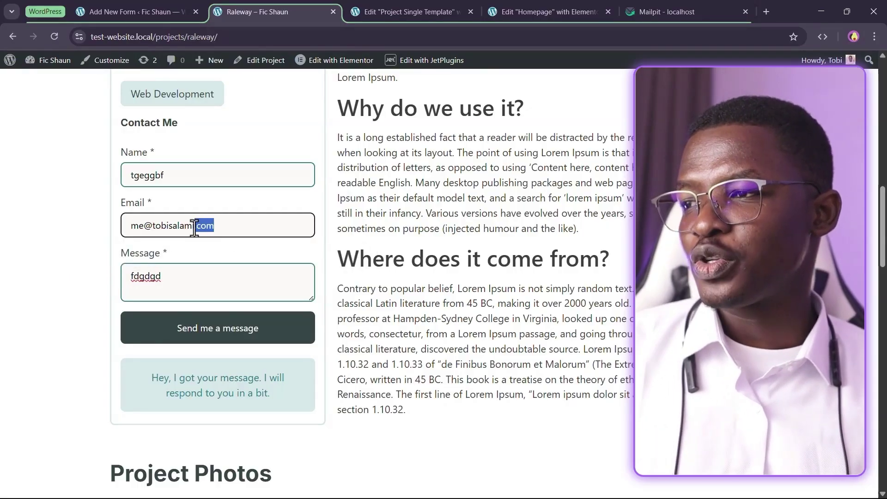
{"action": "key", "text": "BackSpace"}
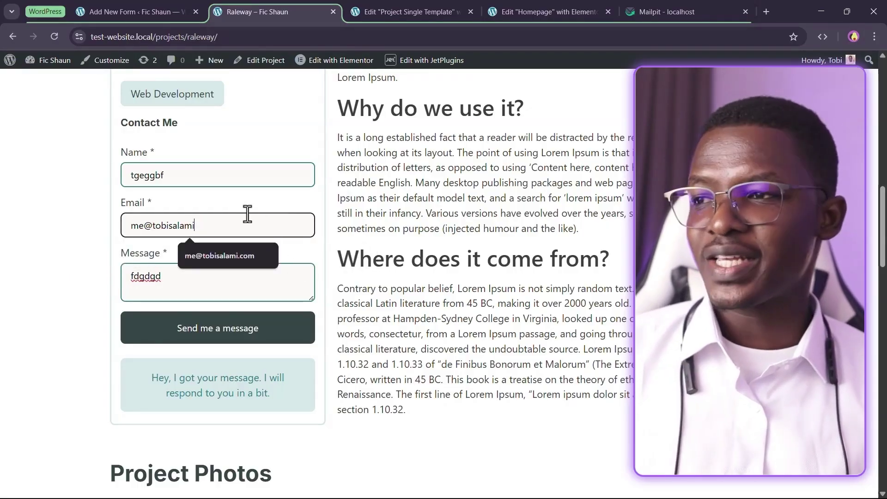
{"action": "left_click", "coordinate": [257, 203]}
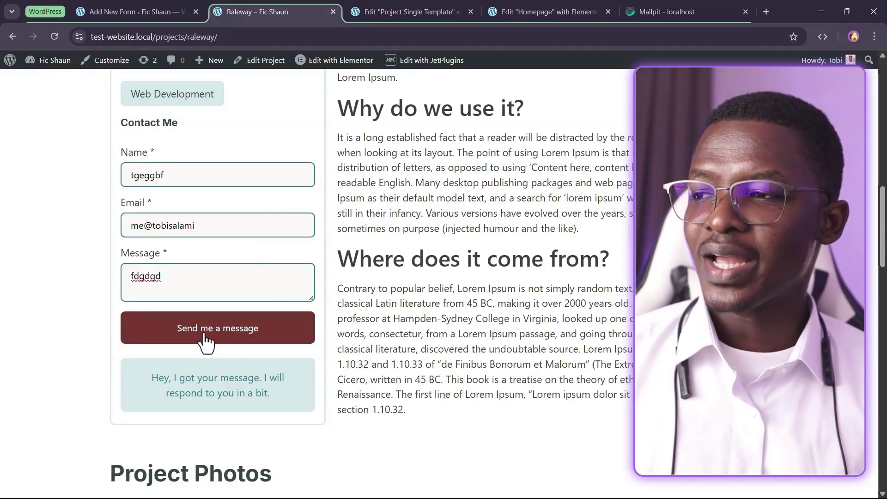
{"action": "left_click", "coordinate": [203, 341]}
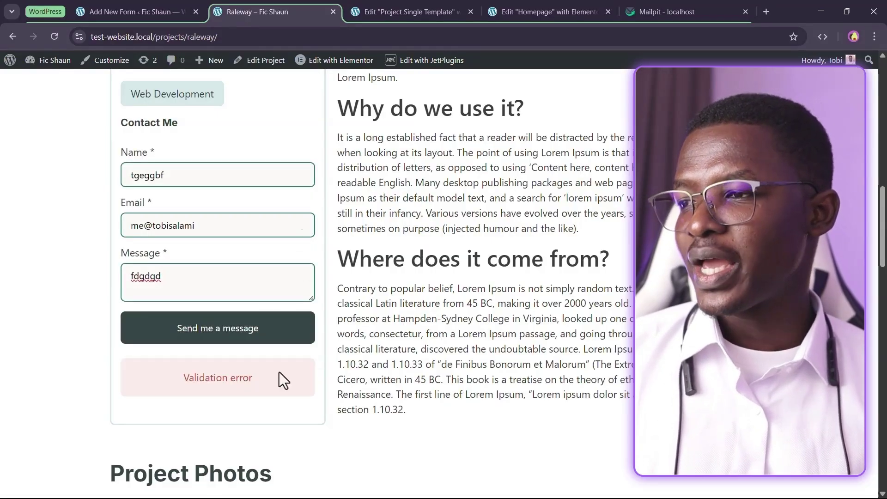
{"action": "left_click_drag", "start_coordinate": [179, 386], "coordinate": [266, 417]}
{"action": "left_click", "coordinate": [266, 417]}
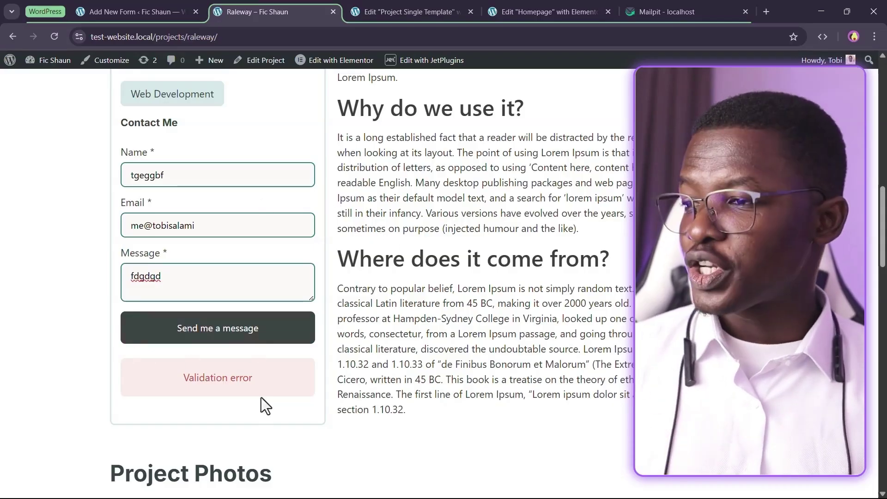
{"action": "left_click_drag", "start_coordinate": [180, 377], "coordinate": [270, 387]}
{"action": "left_click", "coordinate": [287, 387]}
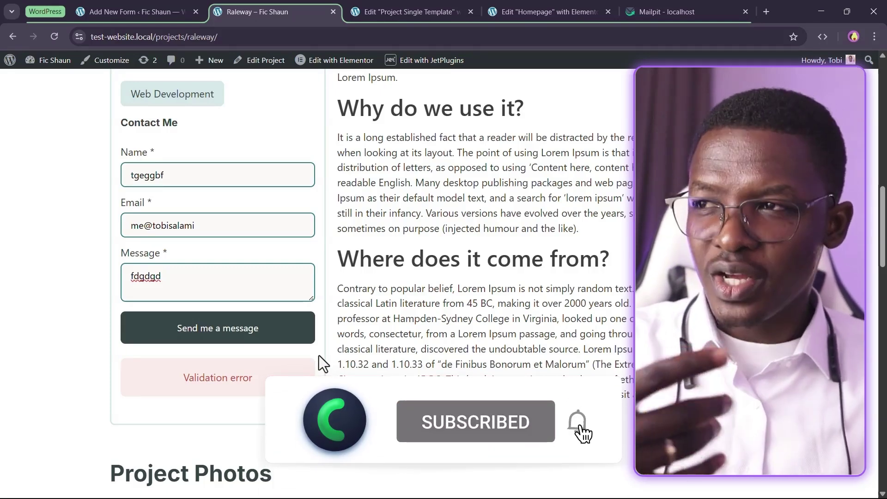
{"action": "left_click", "coordinate": [144, 8]}
Open the WordPress dashboard in a new tab placed before the form editor
{"action": "right_click", "coordinate": [17, 71]}
{"action": "left_click", "coordinate": [52, 88]}
{"action": "left_click_drag", "start_coordinate": [237, 10], "coordinate": [142, 6]}
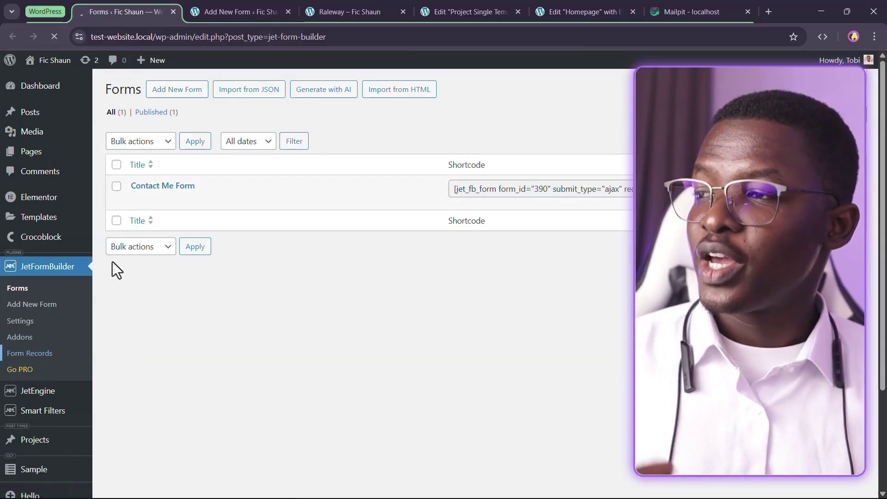
Open JetFormBuilder Form Records and inspect the first record's fields and Actions Log
{"action": "left_click", "coordinate": [44, 355]}
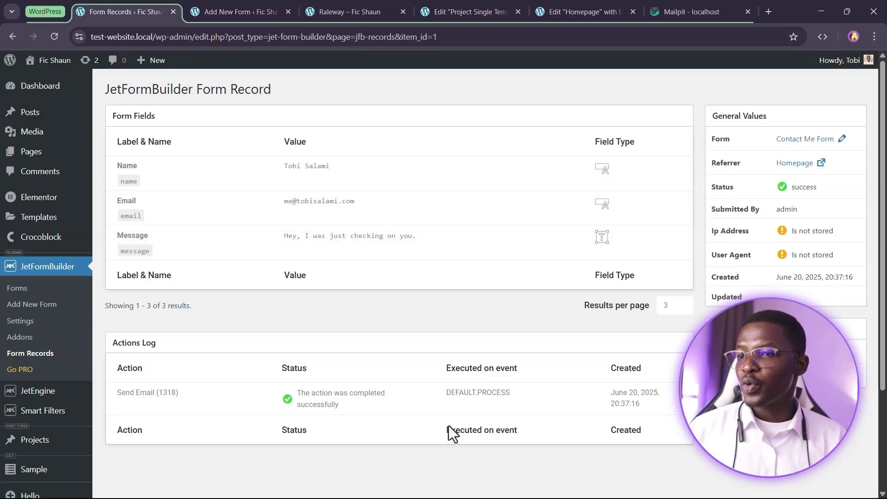
{"action": "scroll", "coordinate": [224, 408], "scroll_direction": "down", "scroll_amount": 3}
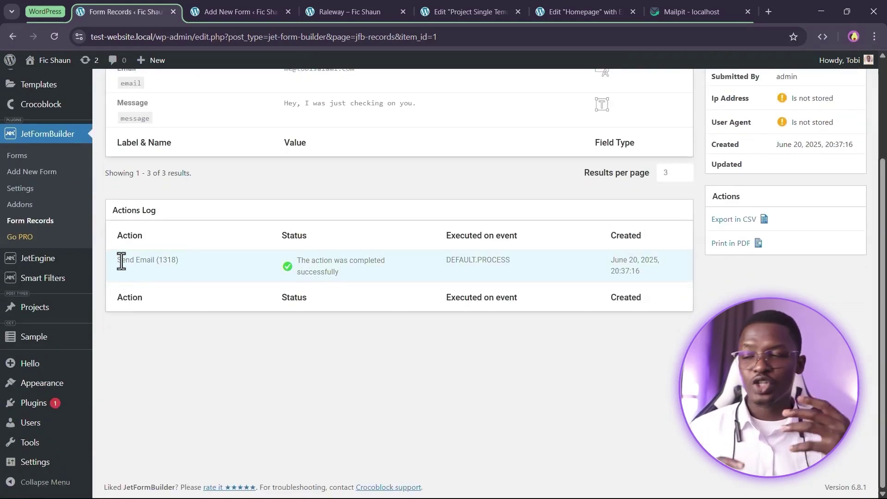
{"action": "left_click", "coordinate": [250, 299]}
{"action": "scroll", "coordinate": [317, 115], "scroll_direction": "up", "scroll_amount": 3}
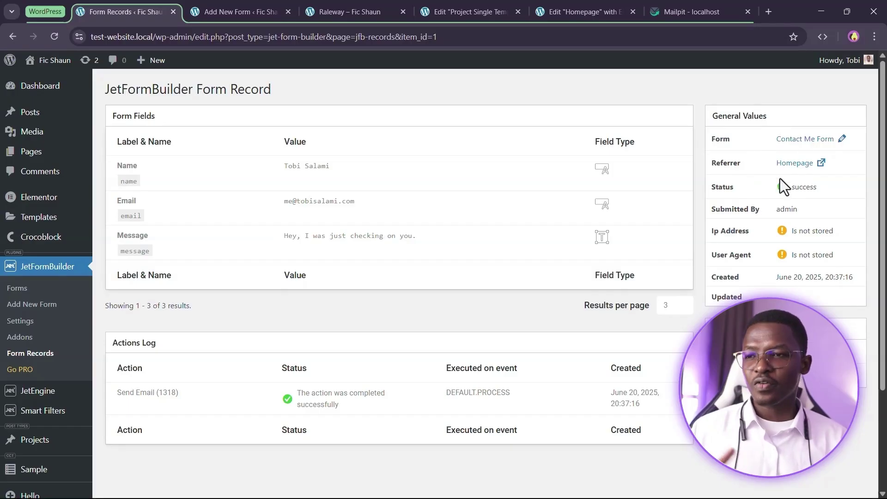
{"action": "mouse_move", "coordinate": [810, 238]}
{"action": "mouse_move", "coordinate": [812, 264]}
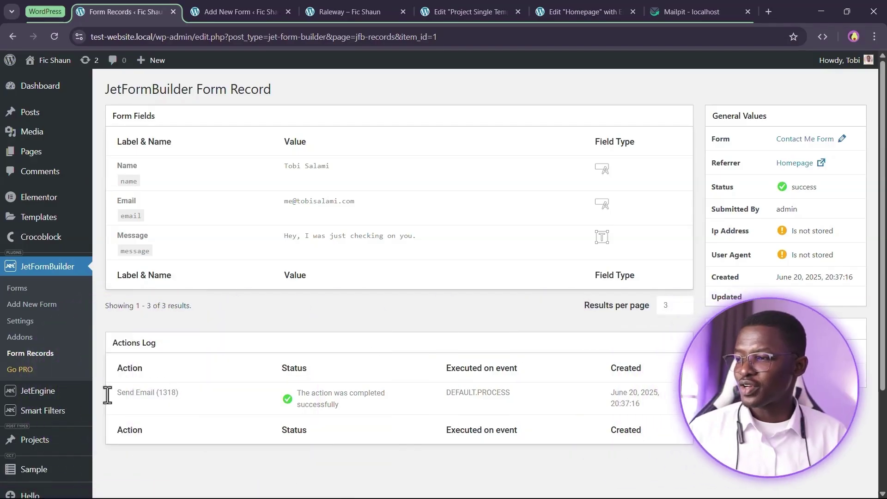
Create a new JetEngine query of type JetFormBuilder Records limited to Contact Me Form
{"action": "mouse_move", "coordinate": [57, 397]}
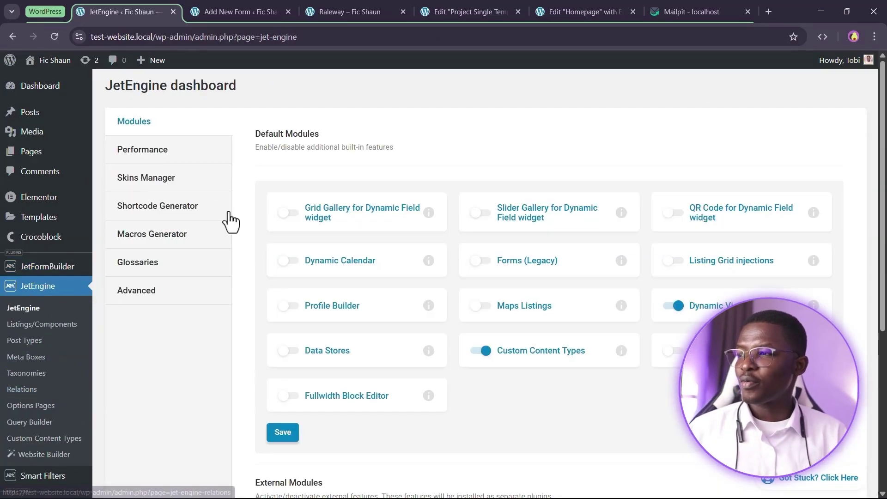
{"action": "left_click", "coordinate": [51, 430]}
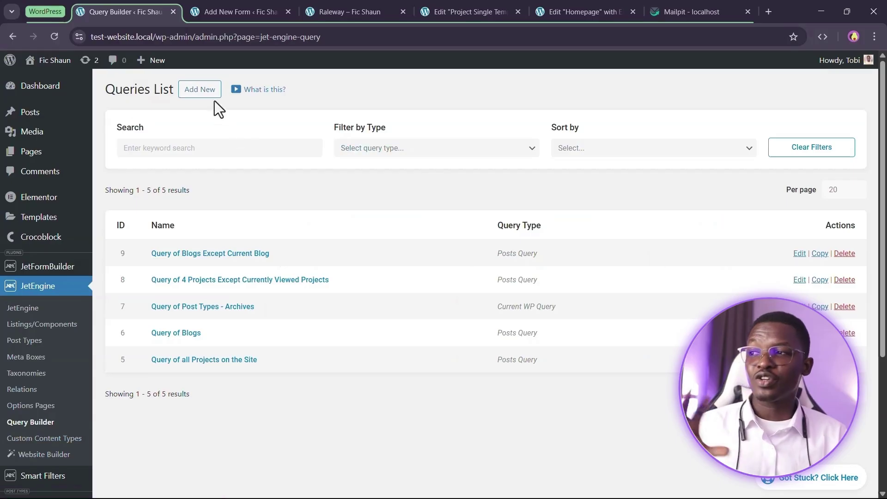
{"action": "left_click", "coordinate": [208, 91]}
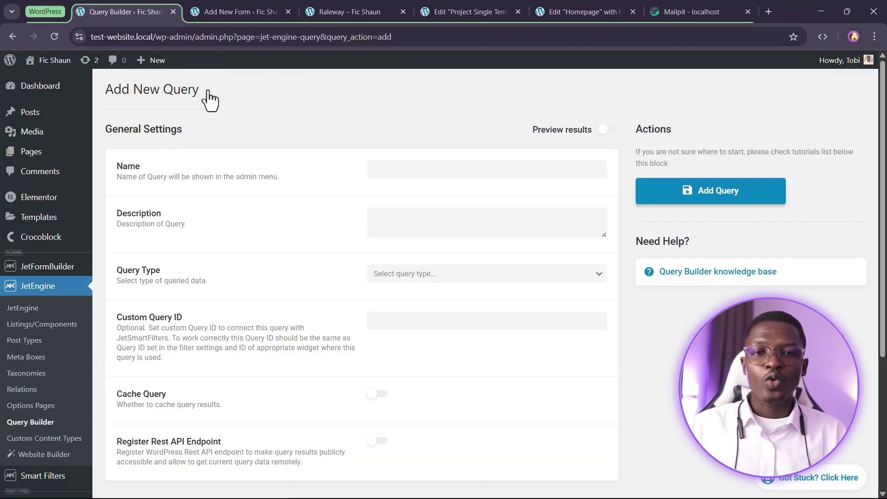
{"action": "scroll", "coordinate": [295, 153], "scroll_direction": "down", "scroll_amount": 3}
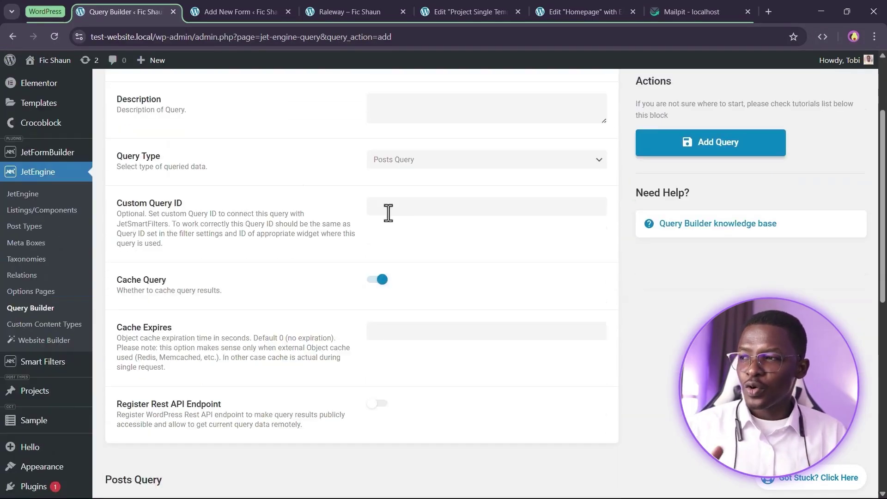
{"action": "left_click", "coordinate": [424, 162]}
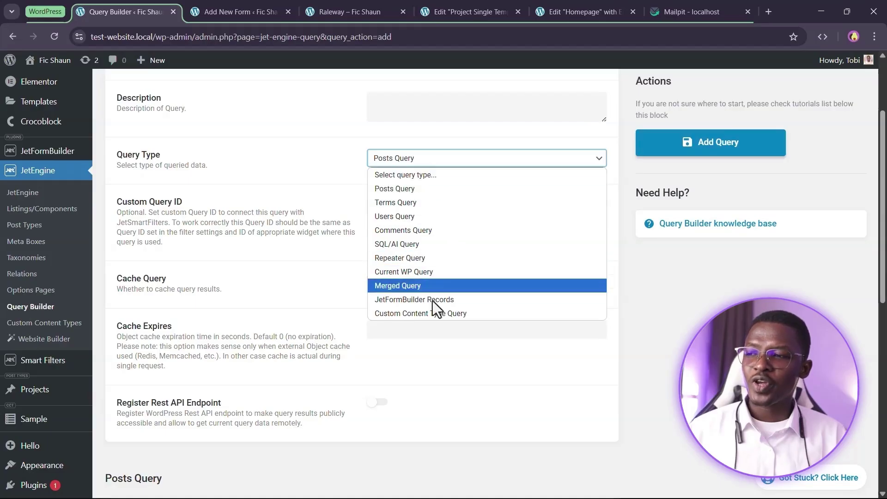
{"action": "left_click", "coordinate": [401, 300]}
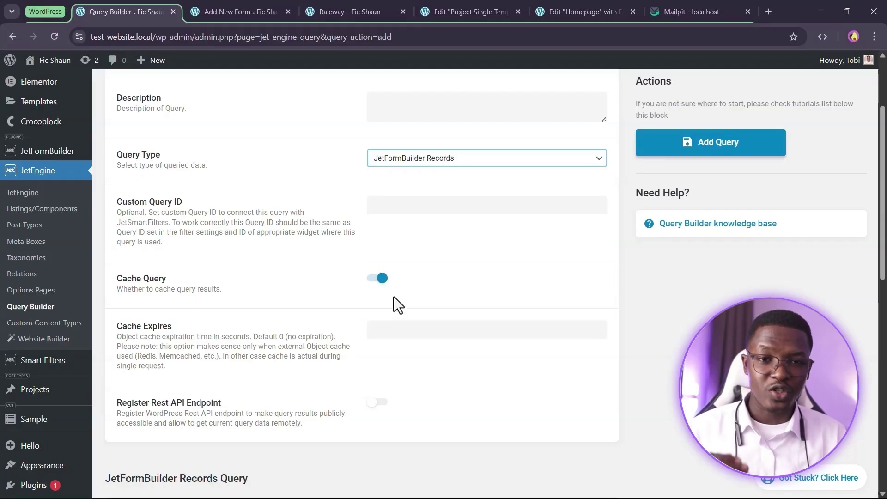
{"action": "scroll", "coordinate": [439, 221], "scroll_direction": "down", "scroll_amount": 8}
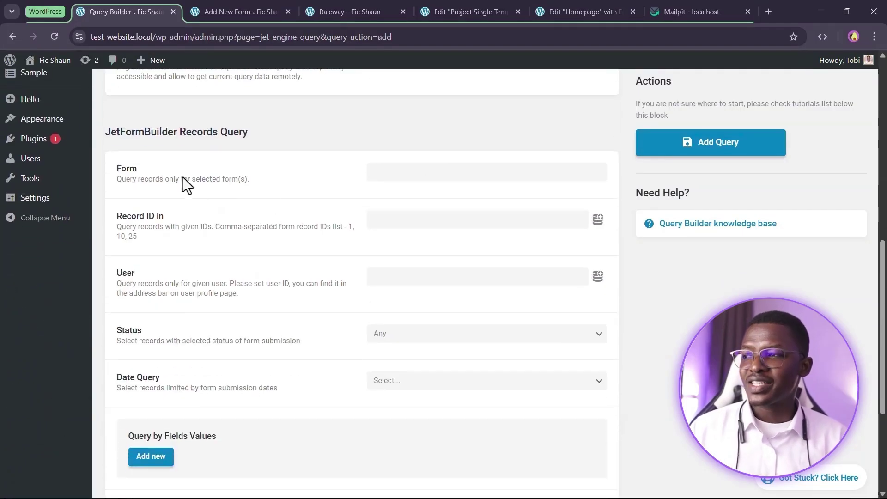
{"action": "left_click", "coordinate": [453, 170]}
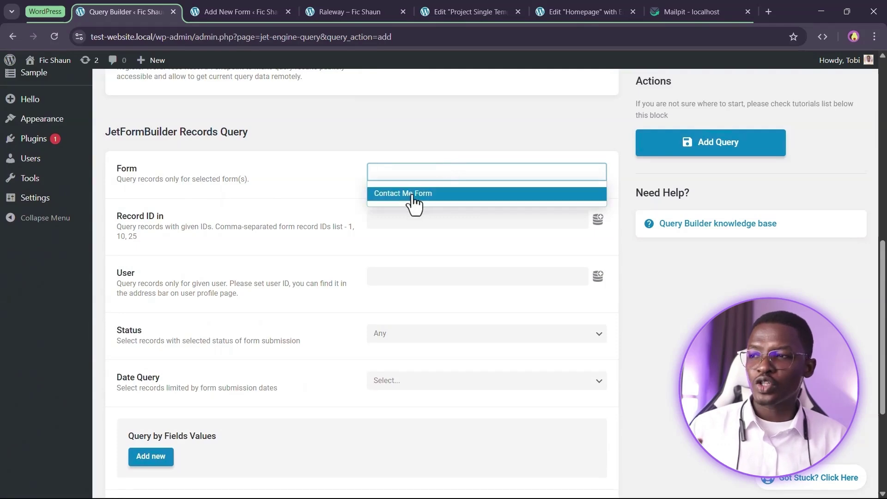
{"action": "left_click", "coordinate": [411, 194]}
Turn on Preview results and confirm it lists 3 stored submissions
{"action": "scroll", "coordinate": [297, 217], "scroll_direction": "down", "scroll_amount": 2}
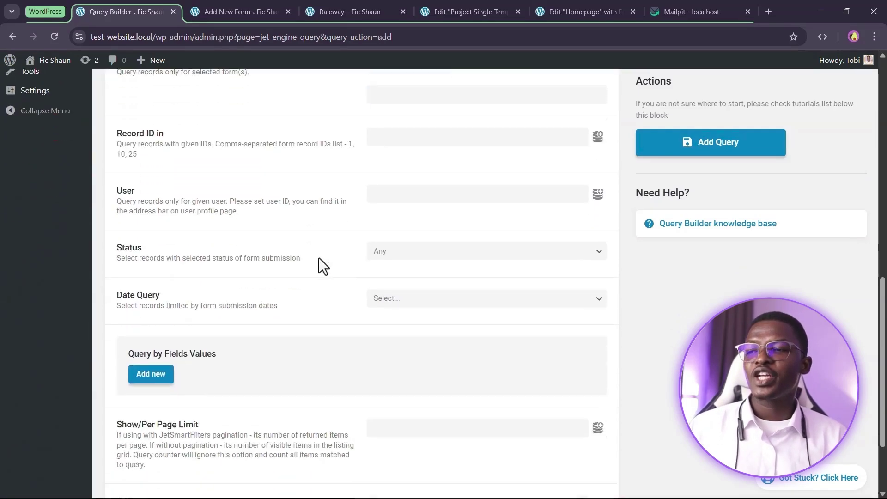
{"action": "scroll", "coordinate": [311, 262], "scroll_direction": "up", "scroll_amount": 10}
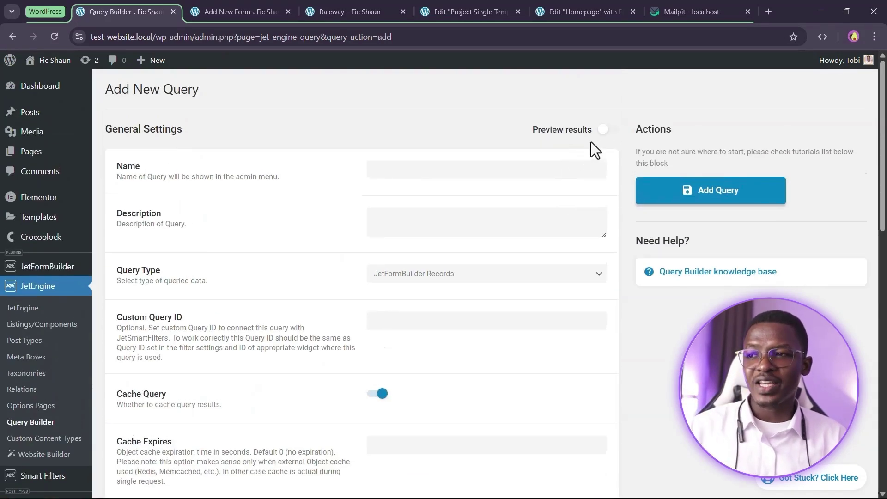
{"action": "left_click", "coordinate": [605, 128]}
{"action": "scroll", "coordinate": [604, 234], "scroll_direction": "down", "scroll_amount": 3}
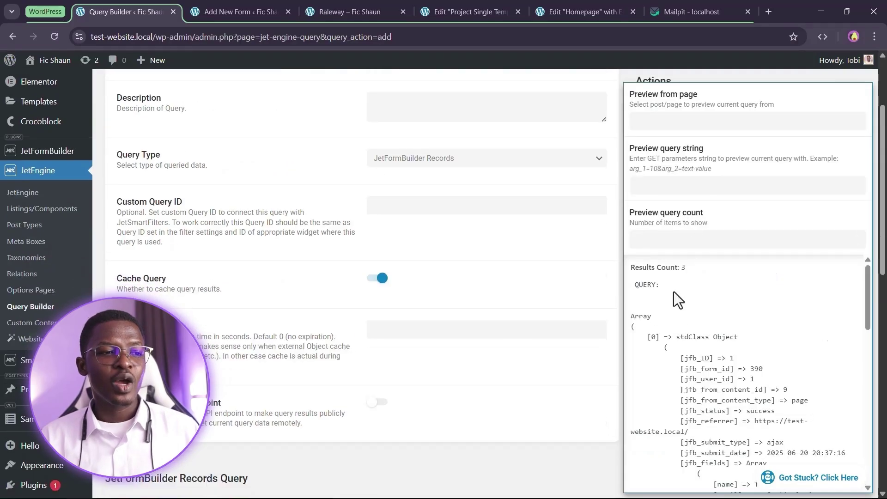
{"action": "left_click_drag", "start_coordinate": [643, 267], "coordinate": [710, 283]}
{"action": "left_click", "coordinate": [718, 284]}
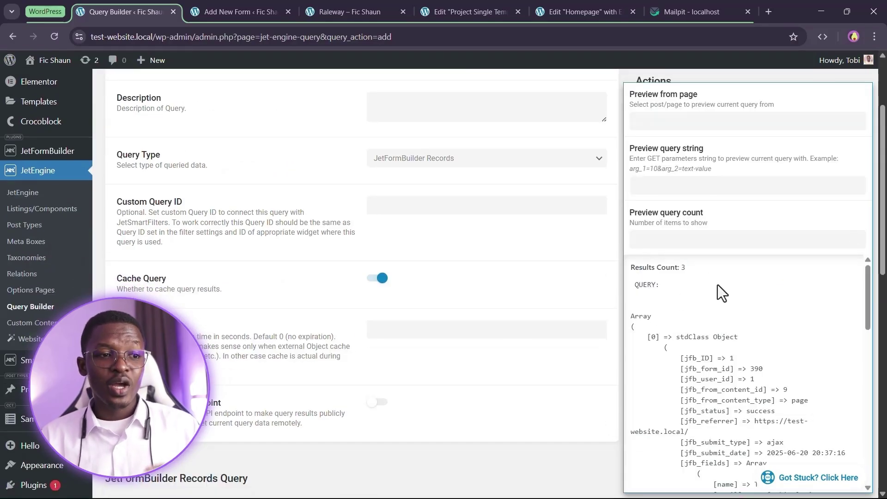
{"action": "scroll", "coordinate": [703, 345], "scroll_direction": "down", "scroll_amount": 4}
{"action": "scroll", "coordinate": [720, 337], "scroll_direction": "up", "scroll_amount": 5}
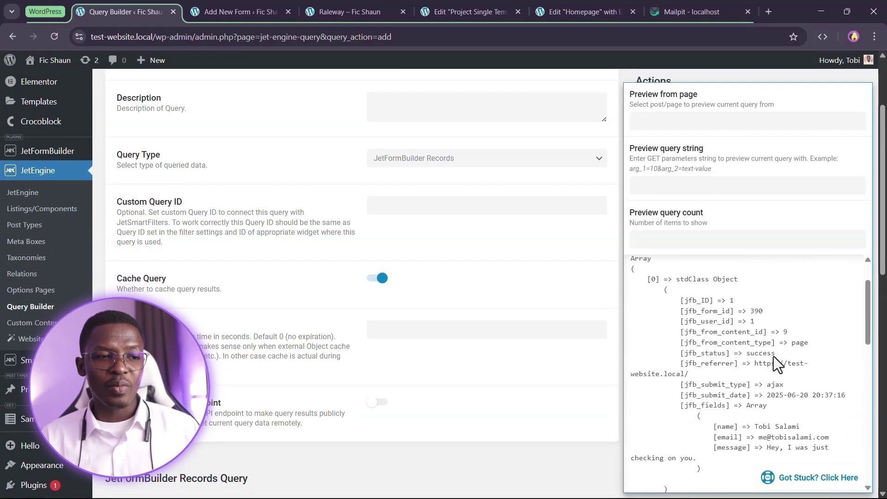